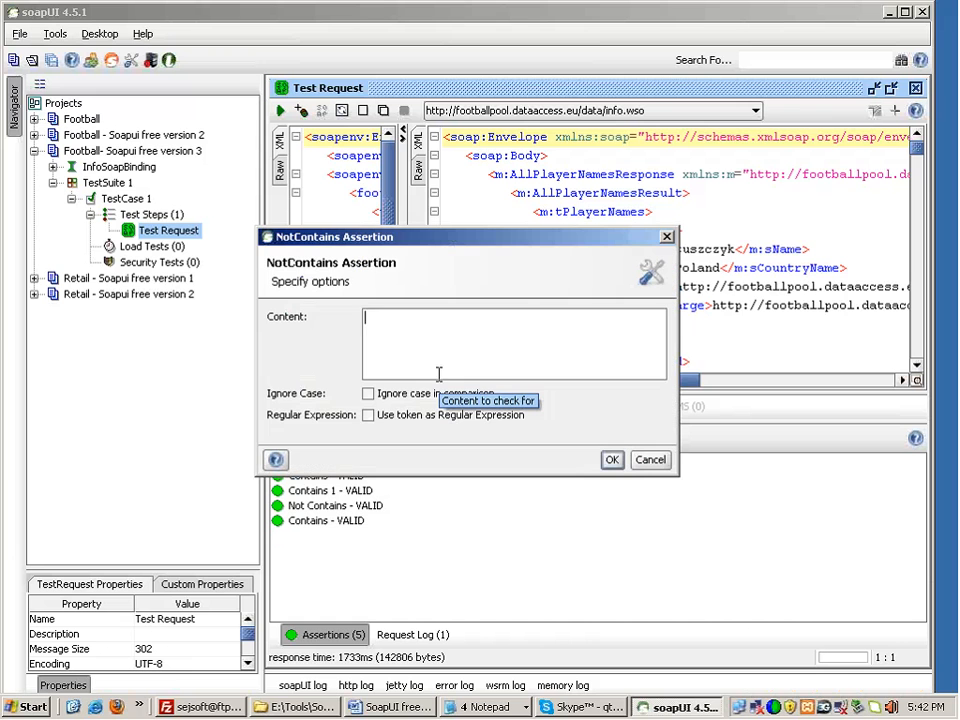
Step: Set the new Not Contains assertion's content to "cncnc" and add it to the test request
text(cncnc)
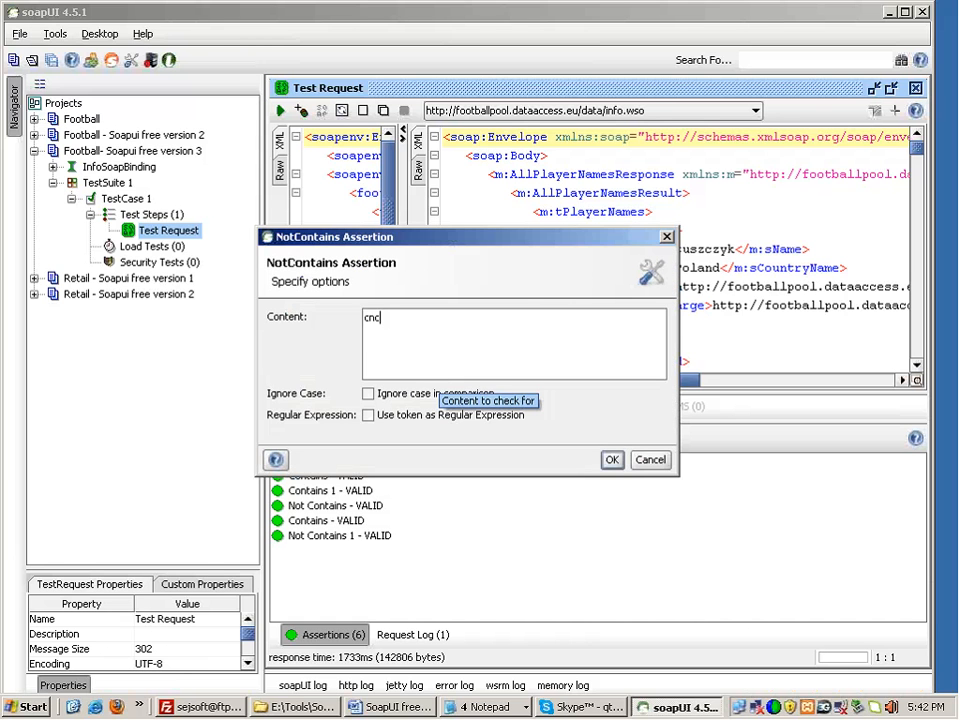
click(612, 460)
click(325, 634)
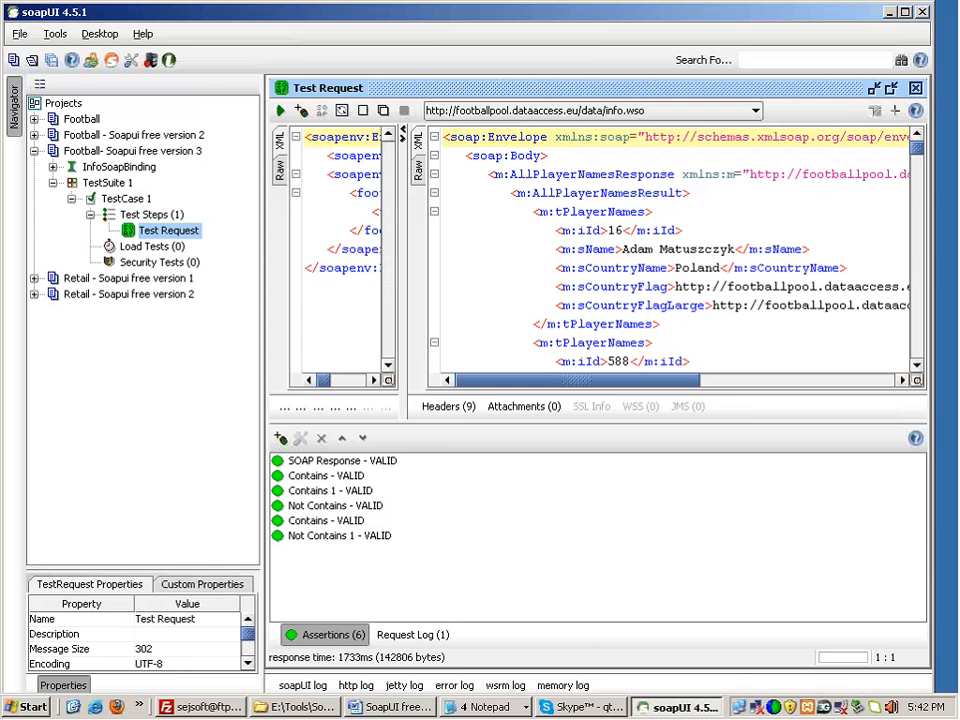
Step: Review the Contains and Not Contains assertions against the last player's name at the end of the response
click(288, 537)
click(340, 507)
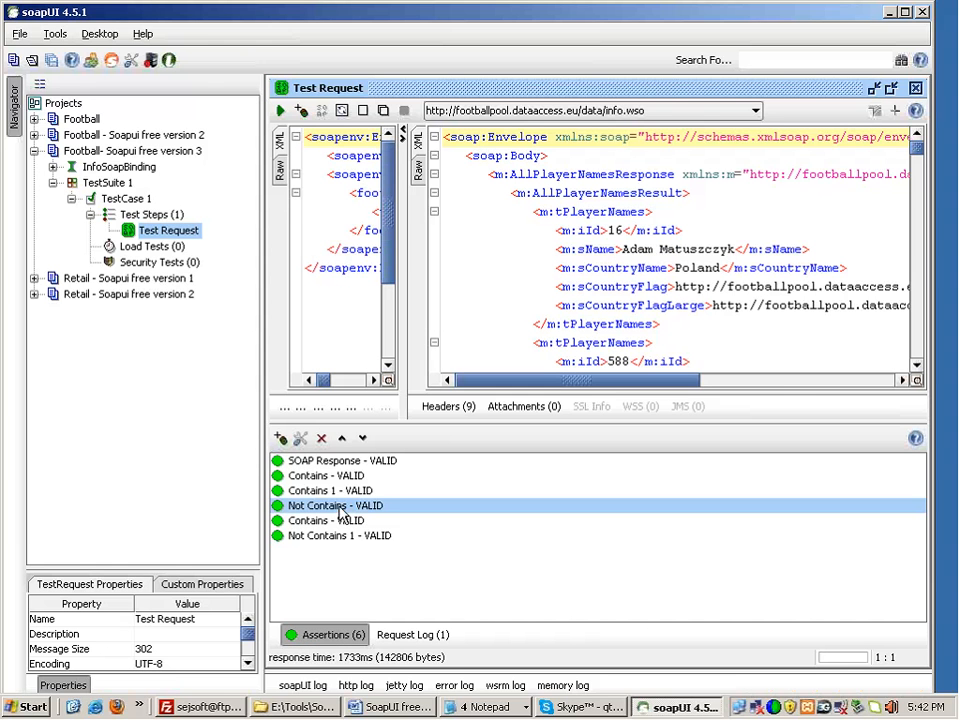
click(333, 533)
click(333, 508)
click(333, 492)
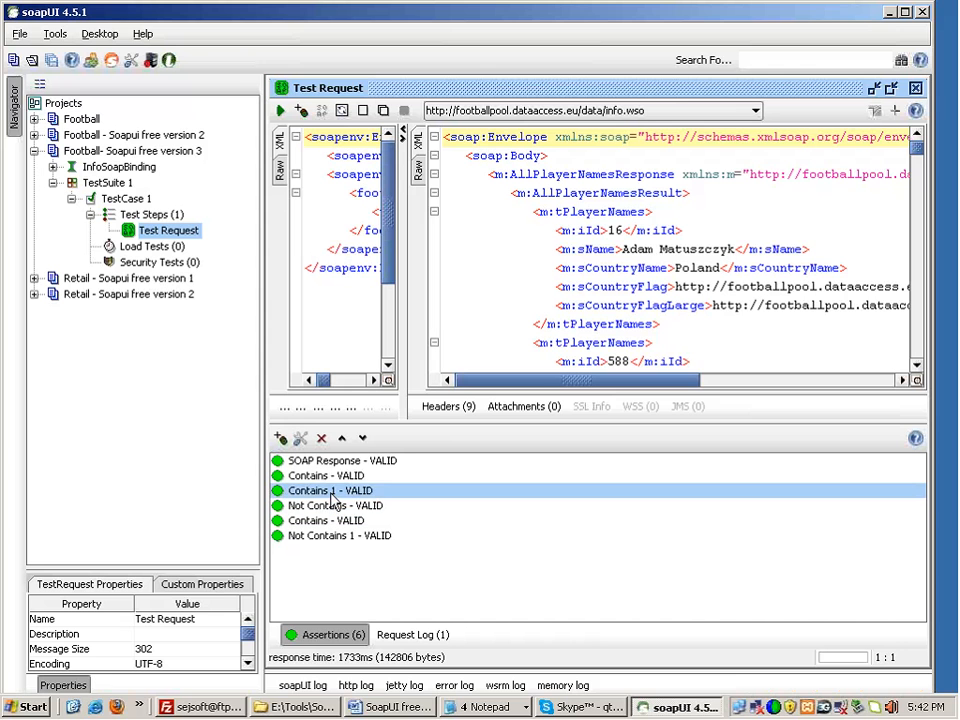
click(333, 477)
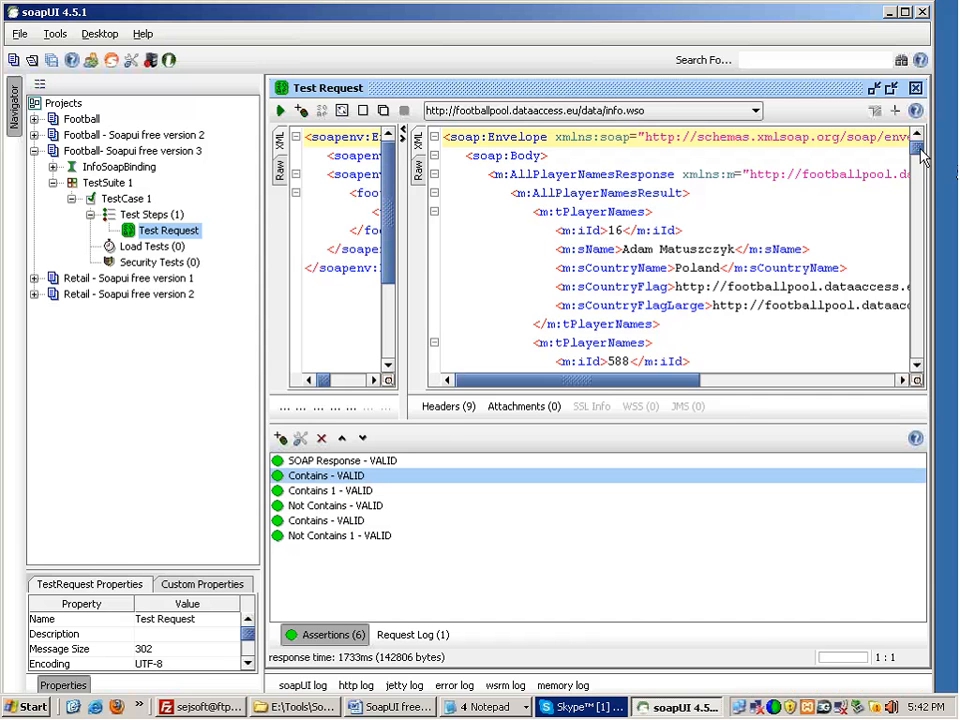
drag(917, 142, 921, 366)
drag(622, 214, 758, 212)
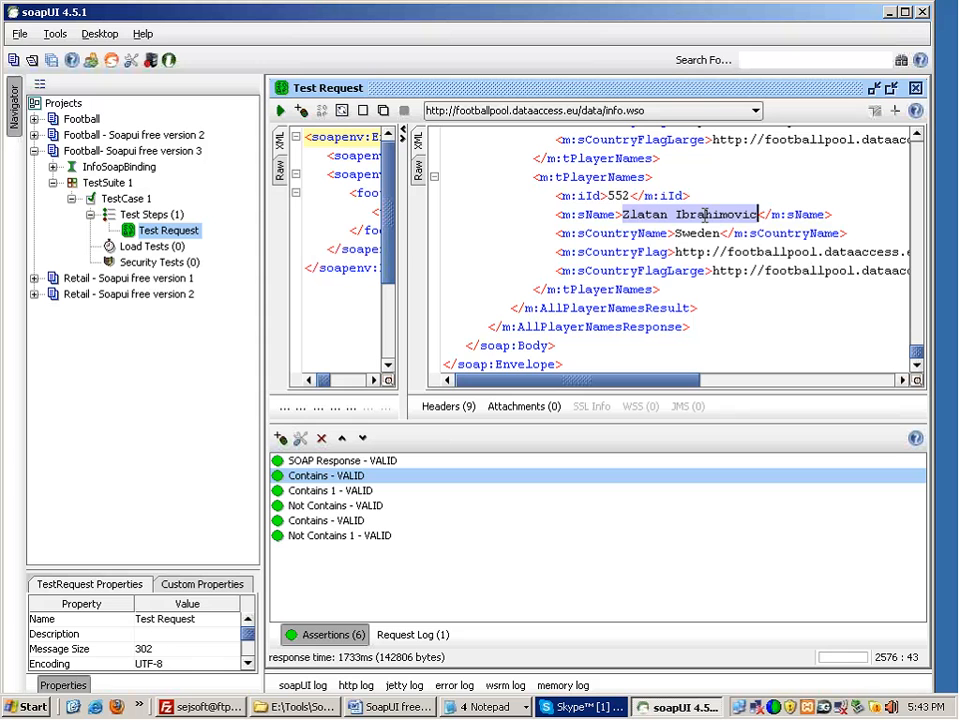
click(296, 491)
click(297, 478)
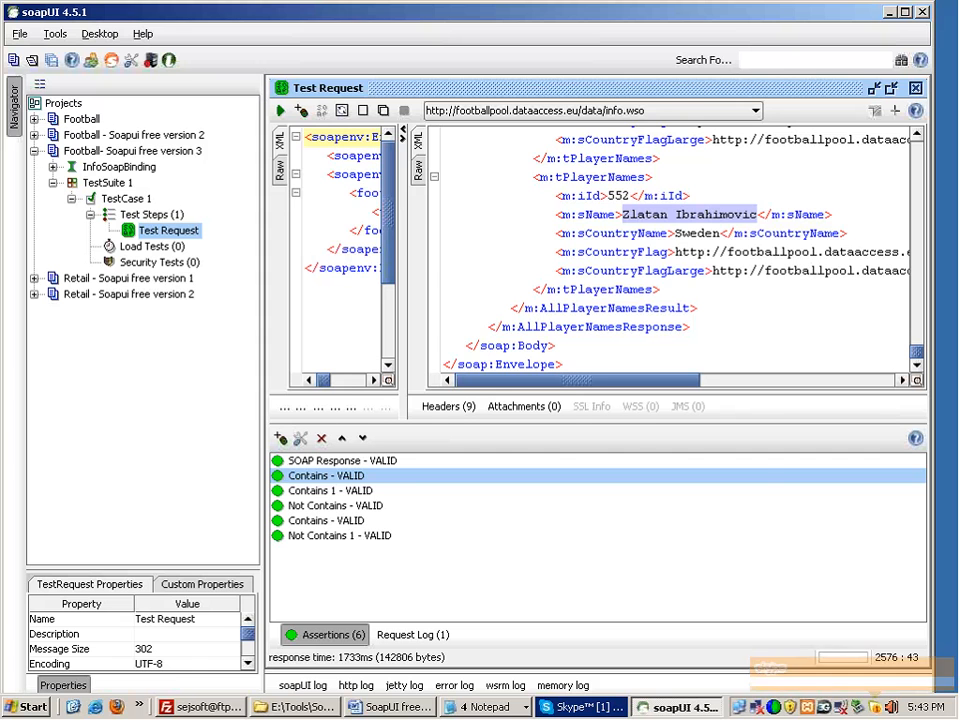
Step: Start adding an assertion and compare the XPath Match and XQuery Match descriptions in the Property Content category
click(280, 440)
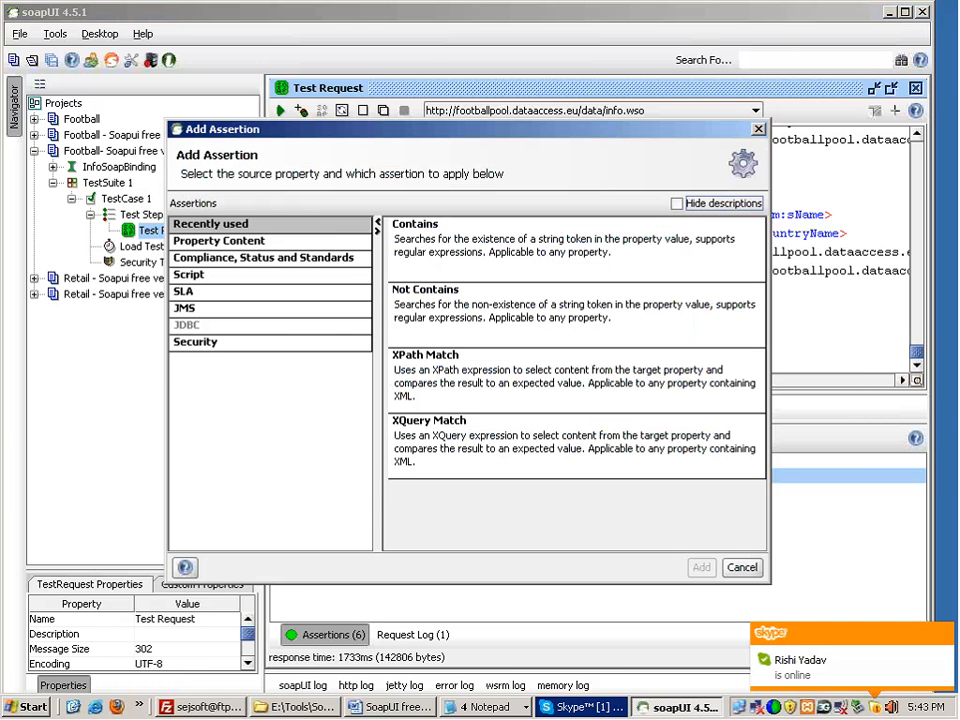
click(424, 388)
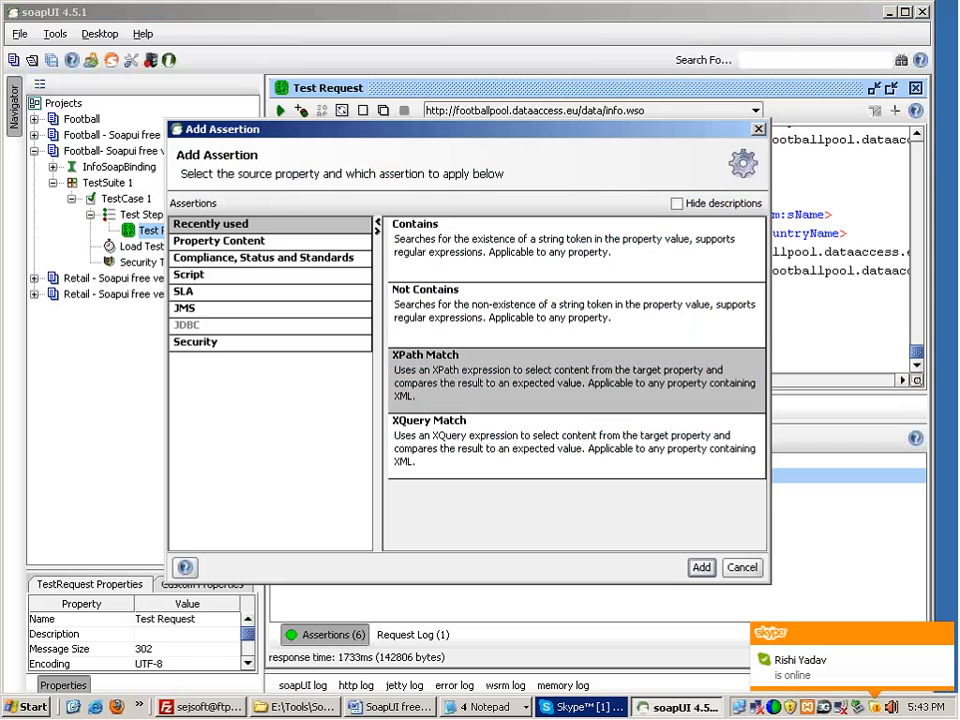
click(332, 243)
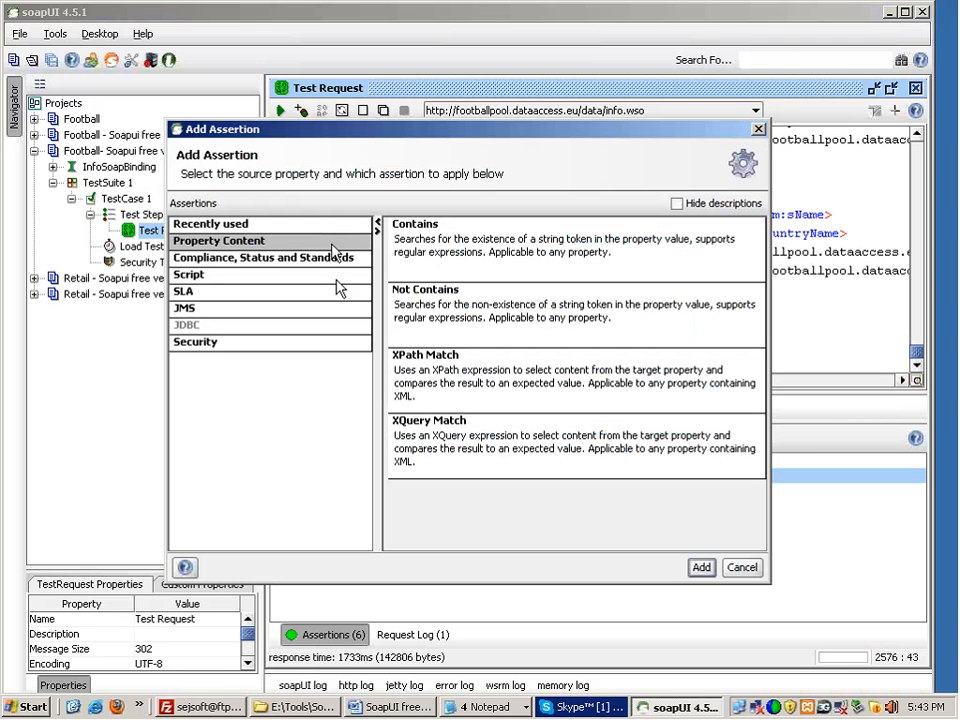
click(439, 388)
click(439, 446)
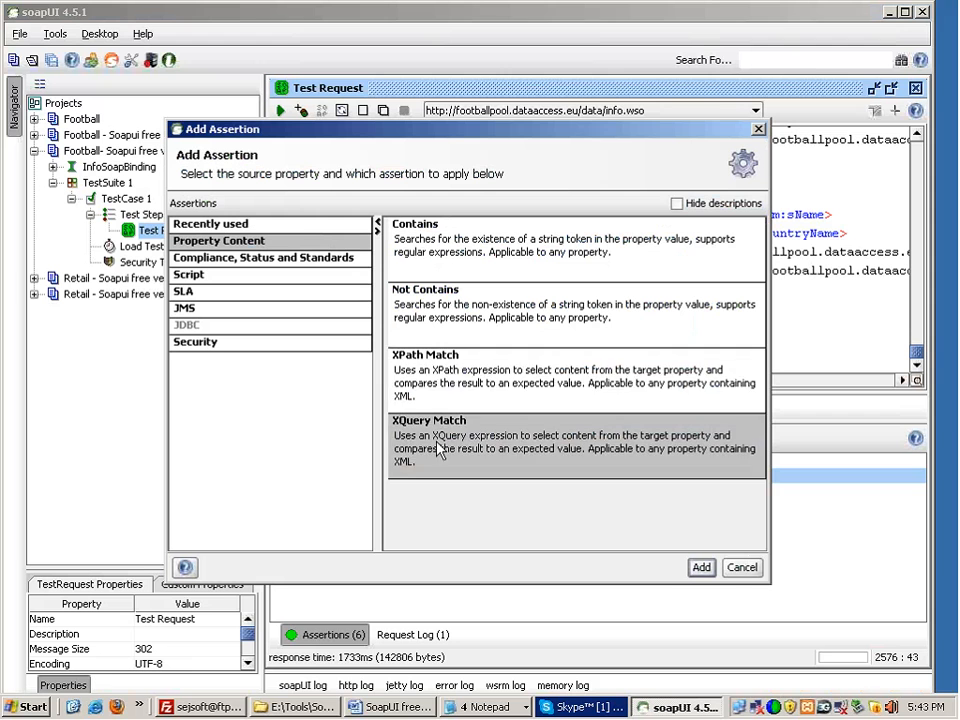
click(443, 400)
click(452, 450)
click(466, 402)
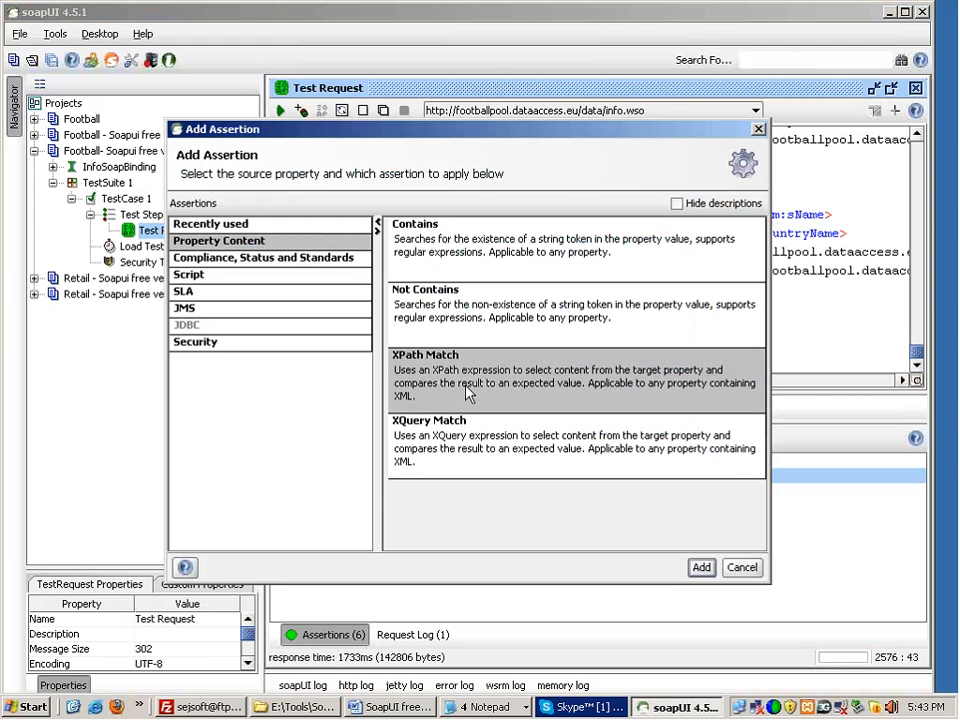
click(463, 457)
click(468, 378)
Step: Switch to the Word training outline and insert the line "Xpaths in XMLs" below "Contains, not contains assertions"
click(412, 709)
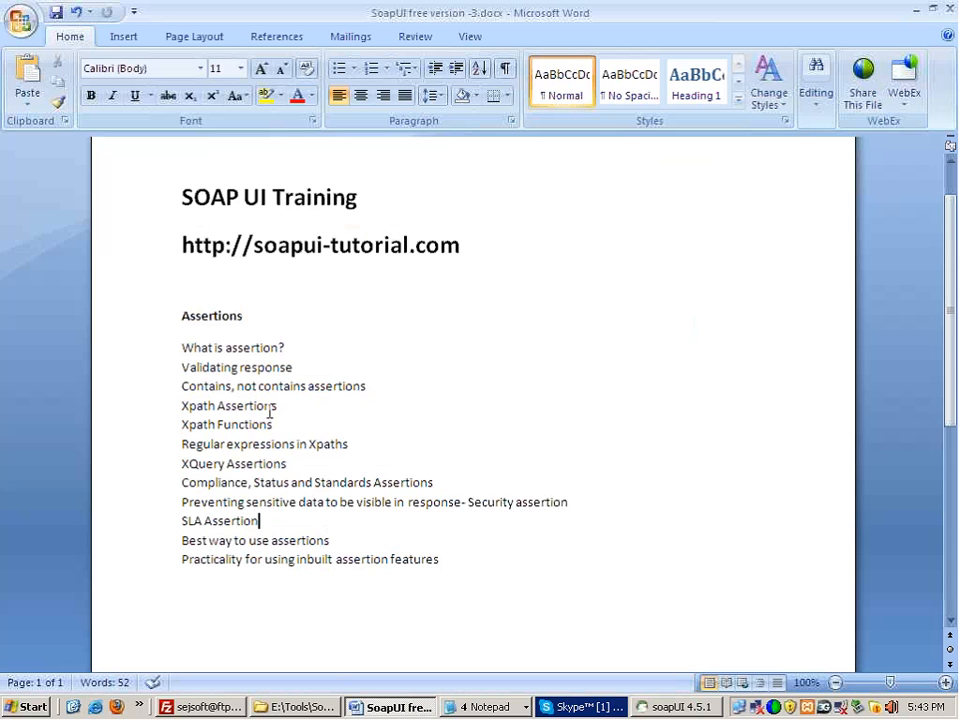
click(390, 383)
key(Return)
text(X)
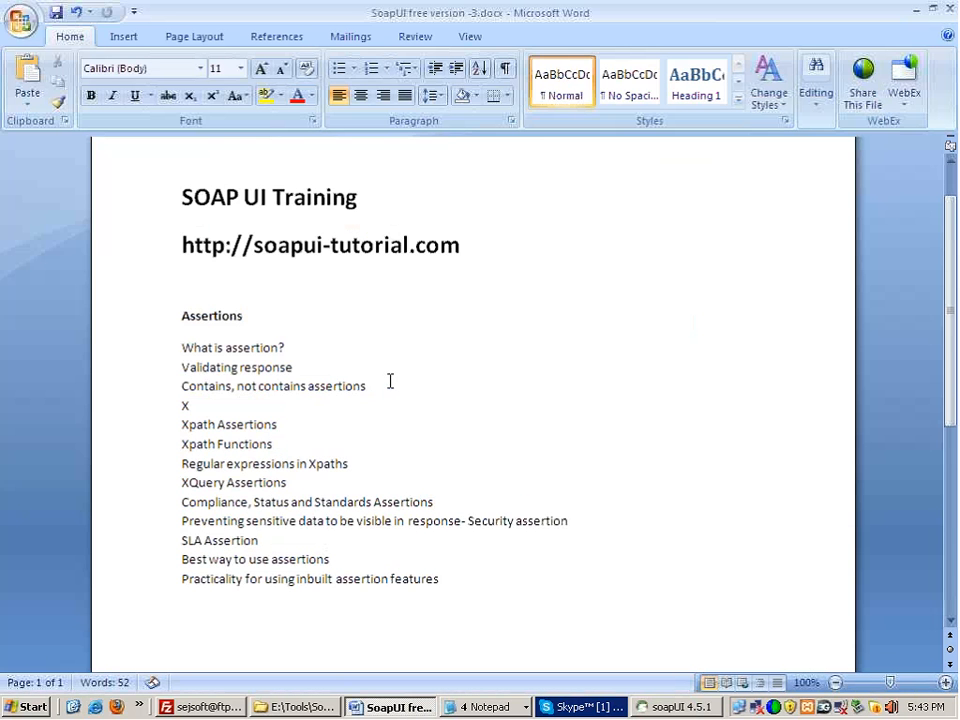
text(paths in)
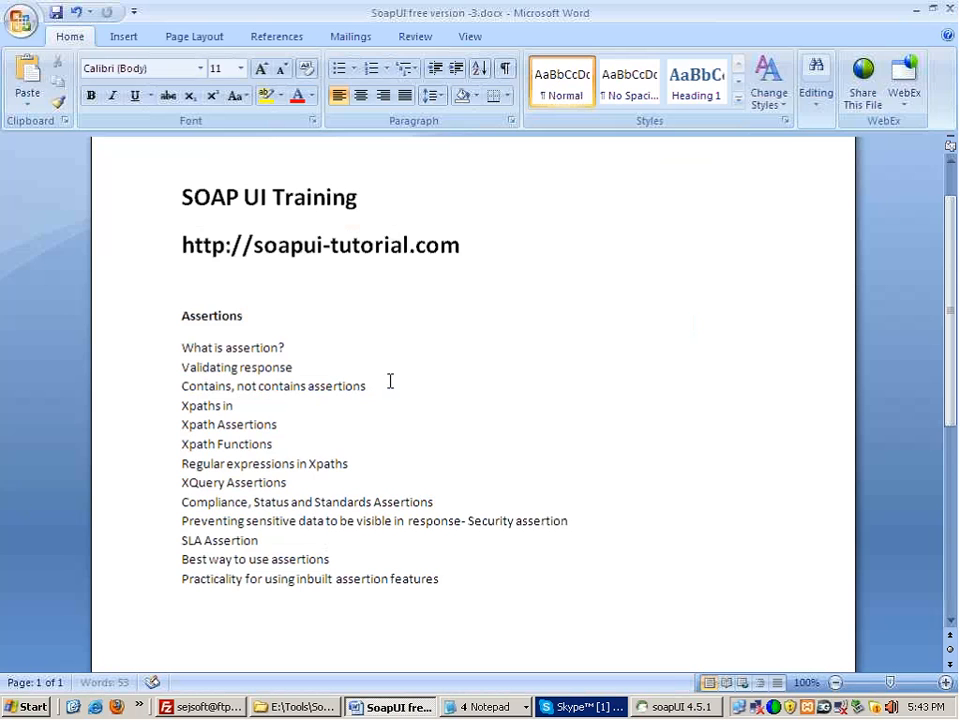
text( XMS)
key(BackSpace)
text(Ls)
Step: Open request.xml from the "SoapUI free version -1" folder inside Recording scripts
click(296, 705)
key(BackSpace)
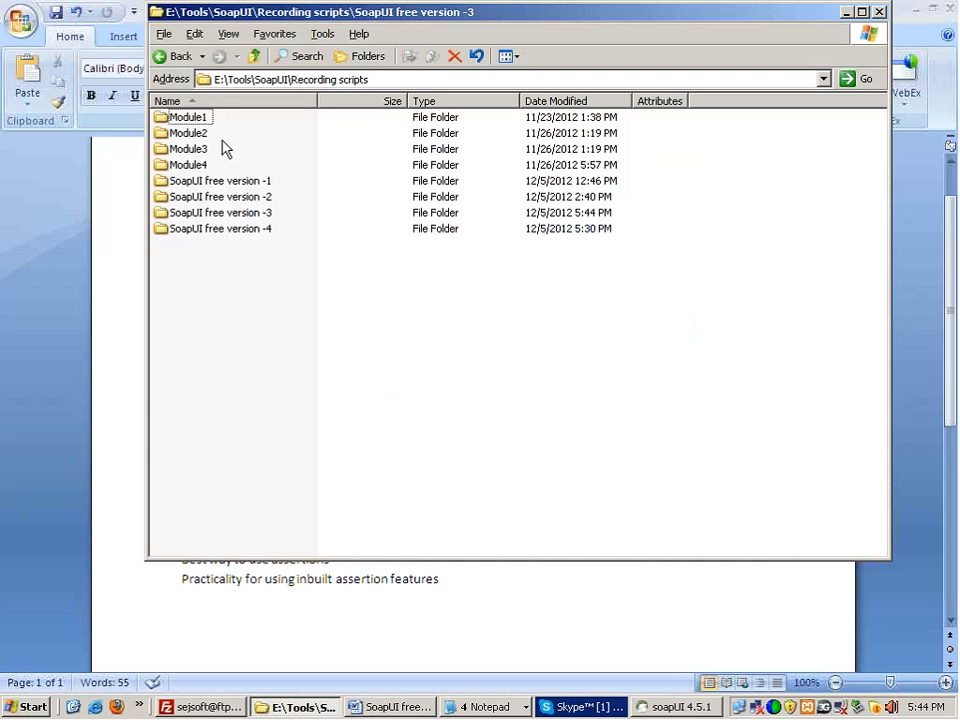
double_click(206, 181)
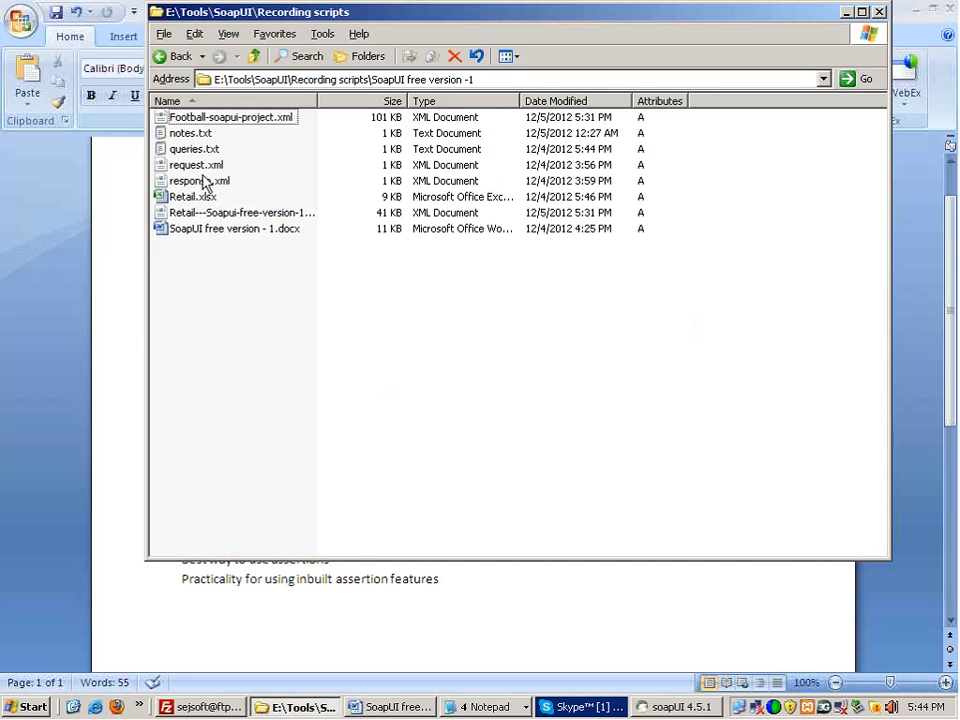
click(254, 57)
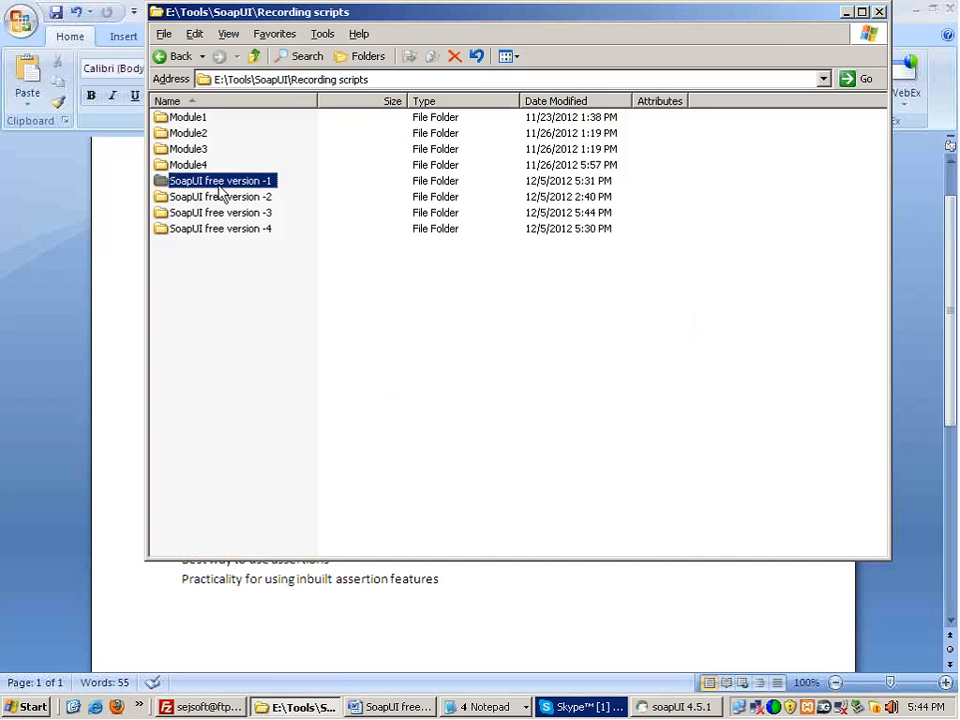
double_click(190, 184)
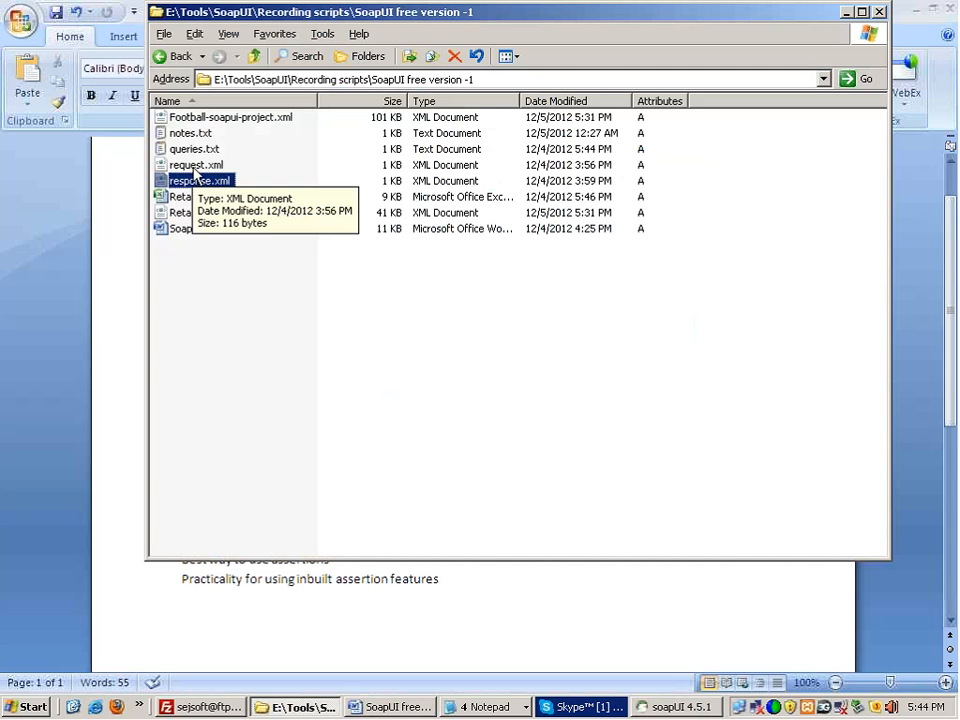
double_click(195, 165)
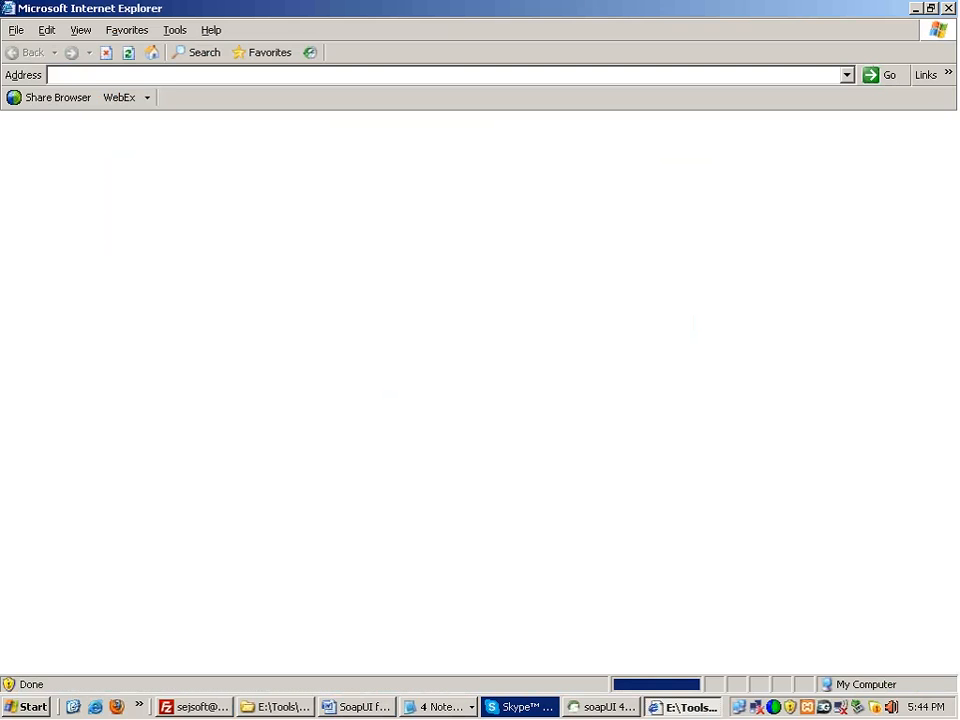
Step: Allow the blocked content for request.xml and highlight the value inside the customer's Name element
click(351, 128)
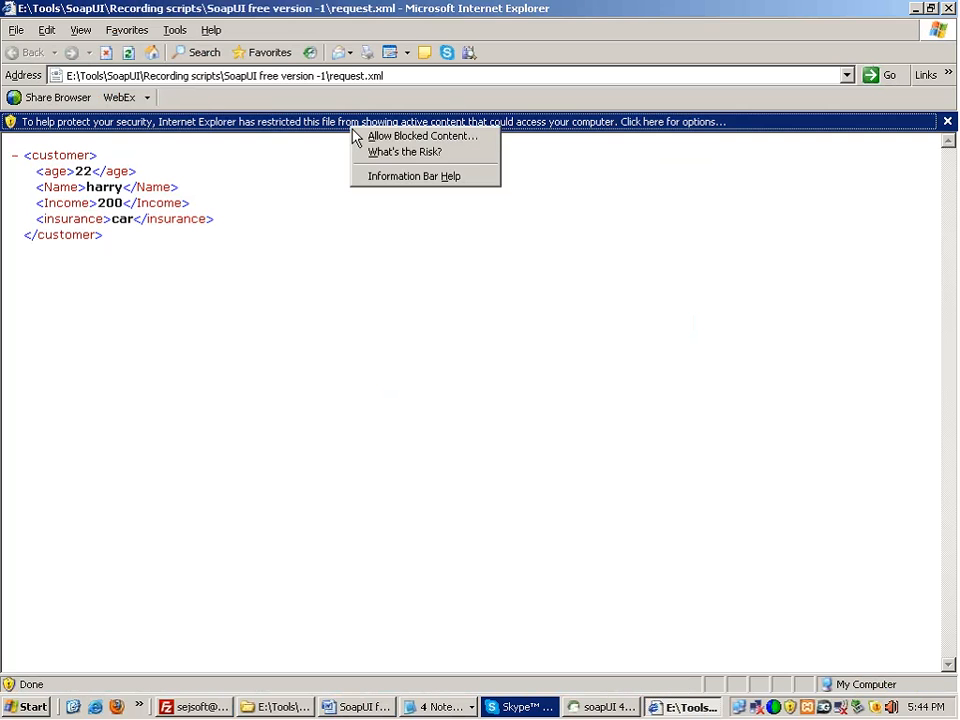
click(362, 141)
click(465, 403)
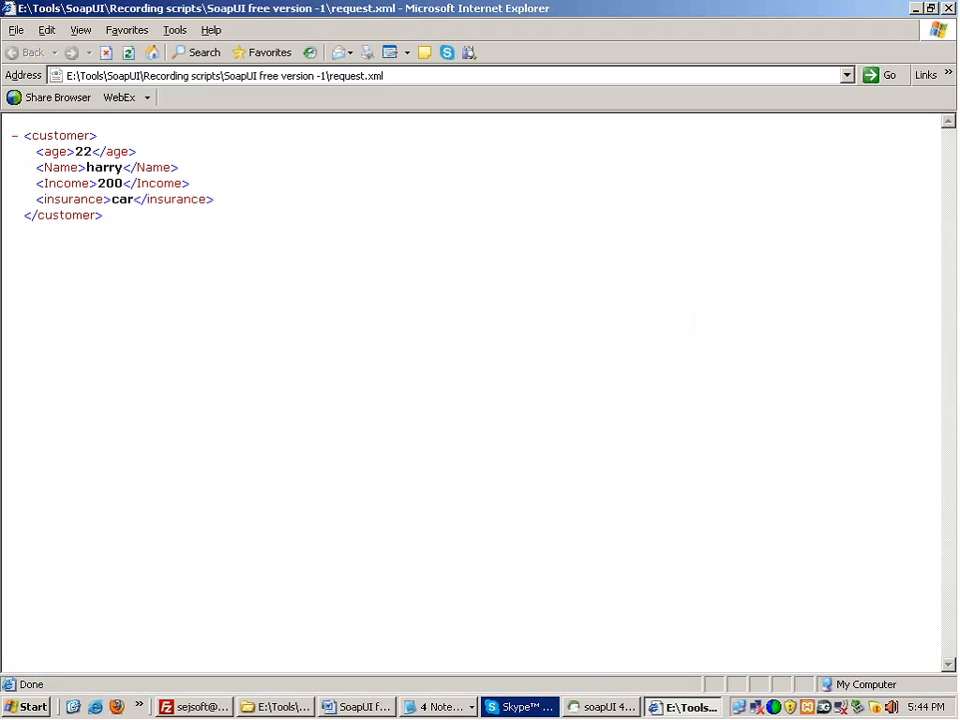
double_click(116, 168)
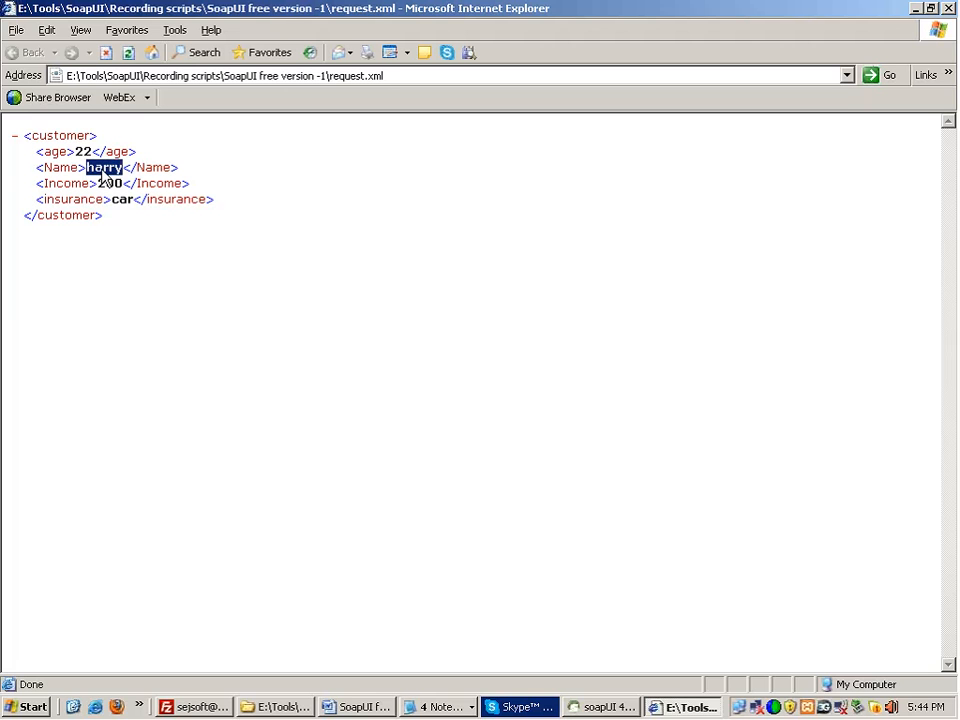
triple_click(100, 168)
double_click(104, 167)
Step: Open a blank Notepad window, place it beside the XML and confirm its font settings
click(28, 707)
click(224, 546)
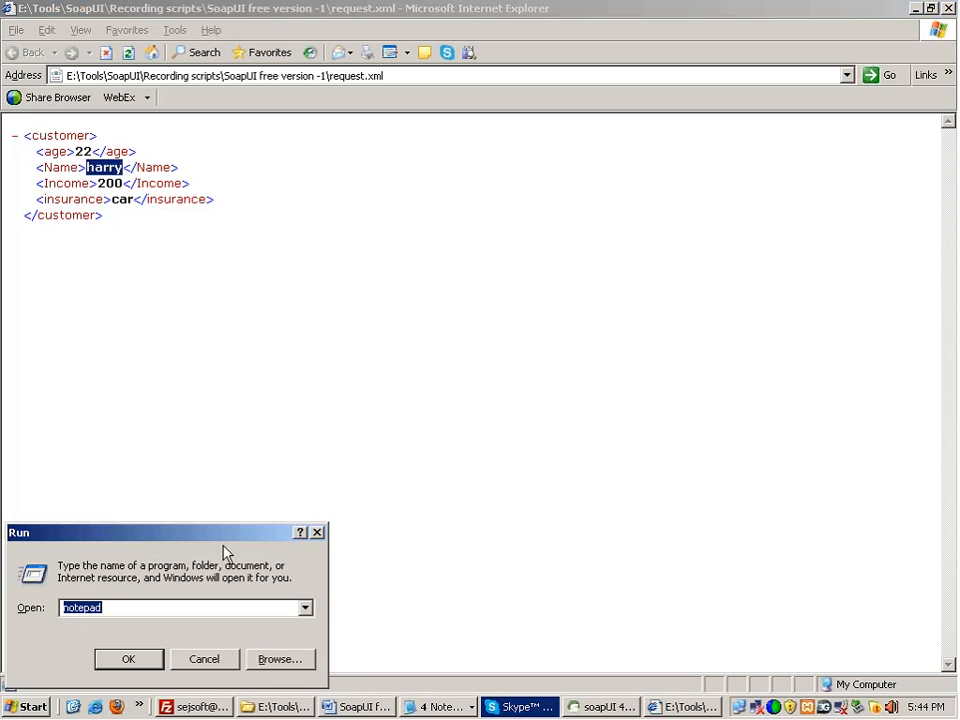
key(Return)
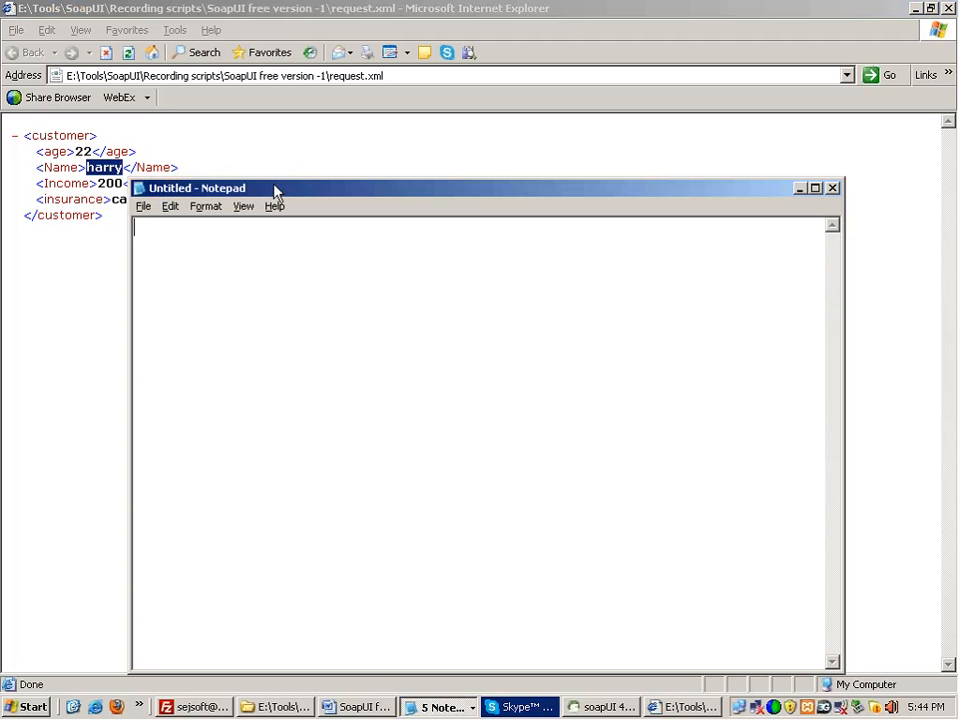
drag(274, 188, 408, 229)
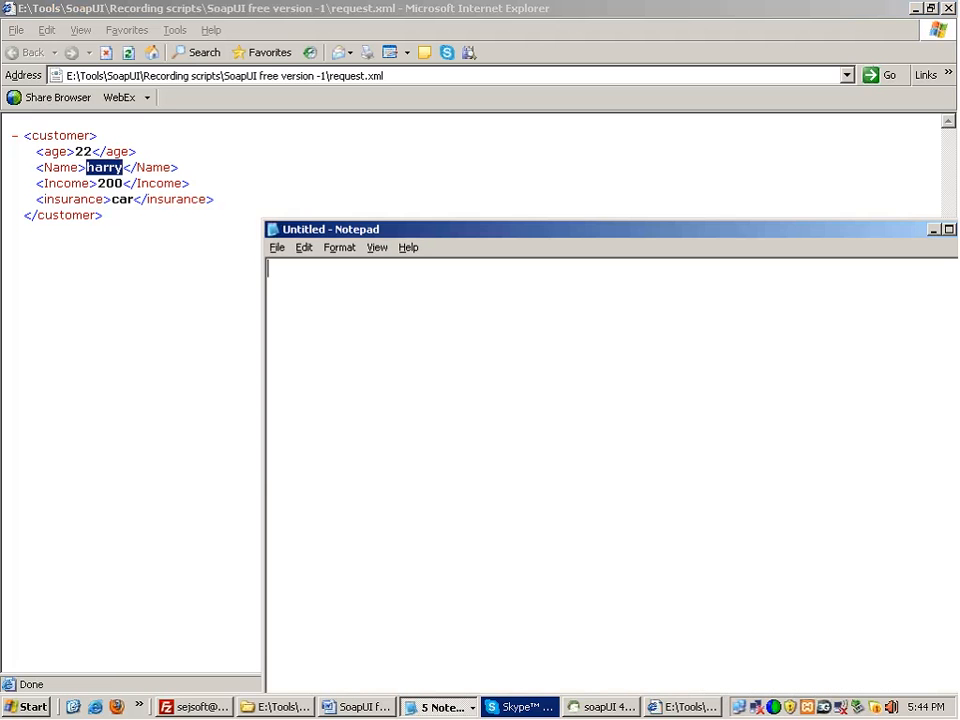
click(345, 250)
click(345, 283)
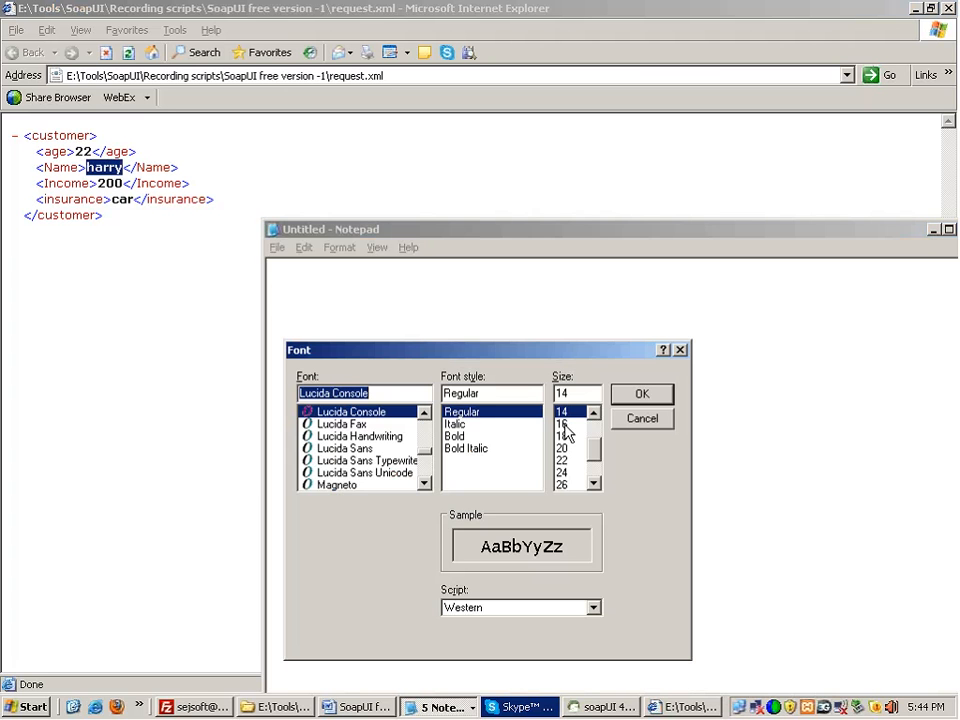
click(634, 398)
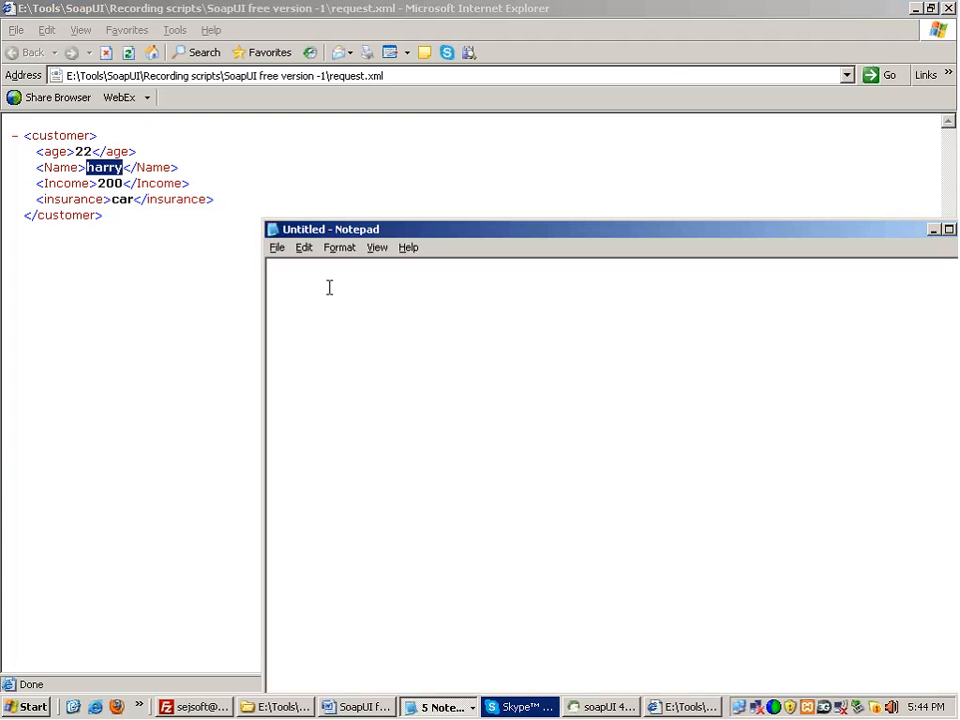
click(437, 707)
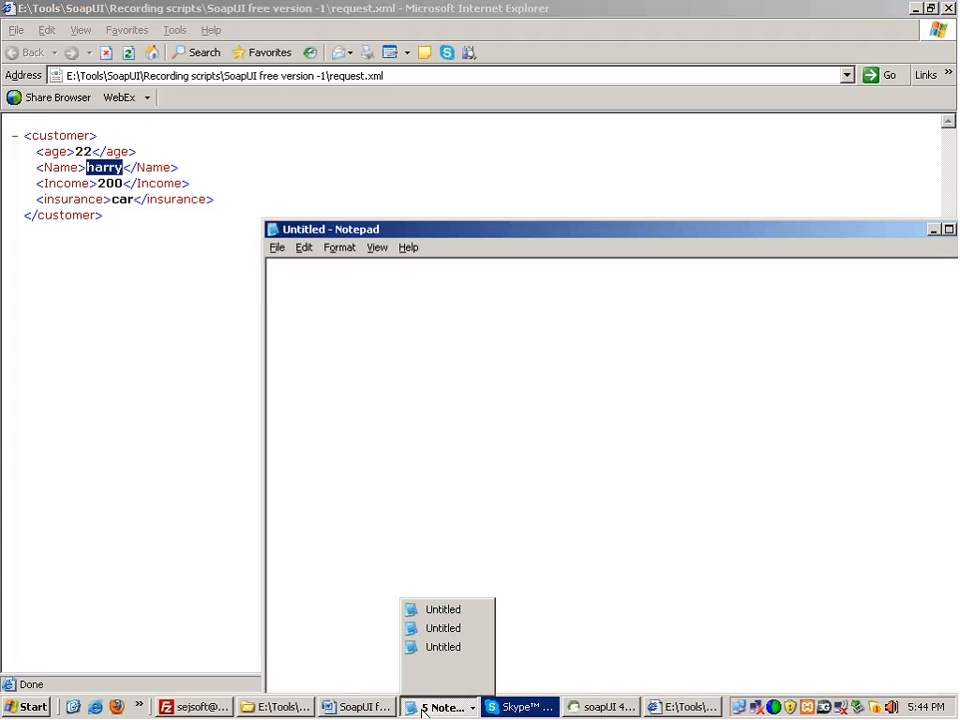
click(310, 306)
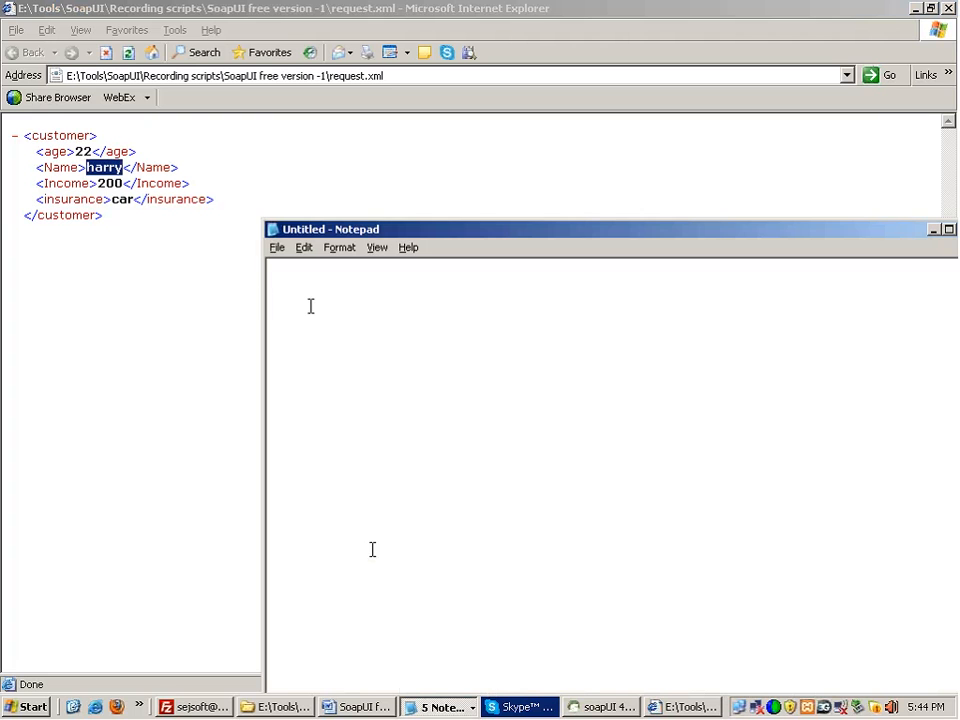
Step: Write "xpath = address" and the path "//customer/Name" in the note, highlight the path and compare it with the XML
text(xpath = address)
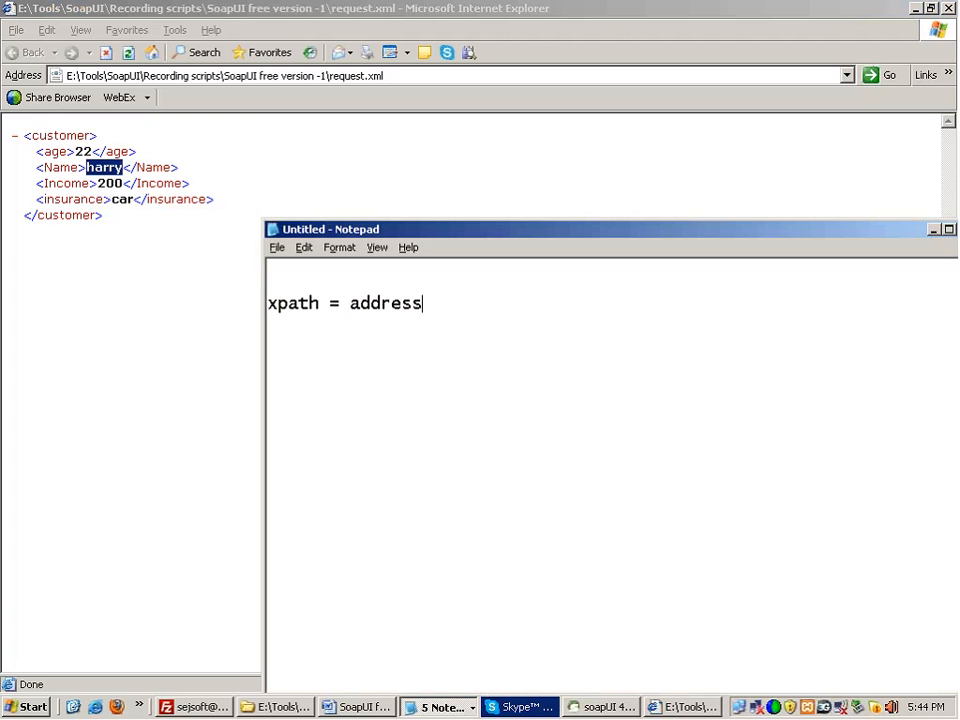
key(Return)
key(Return)
text(//customer)
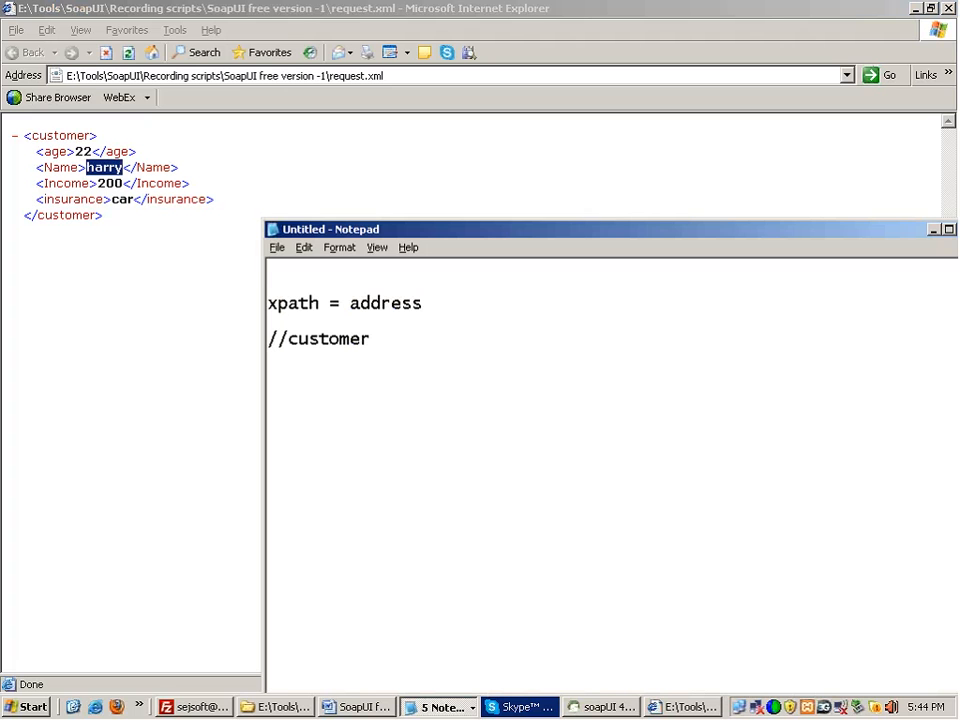
text(/Name)
key(shift+Home)
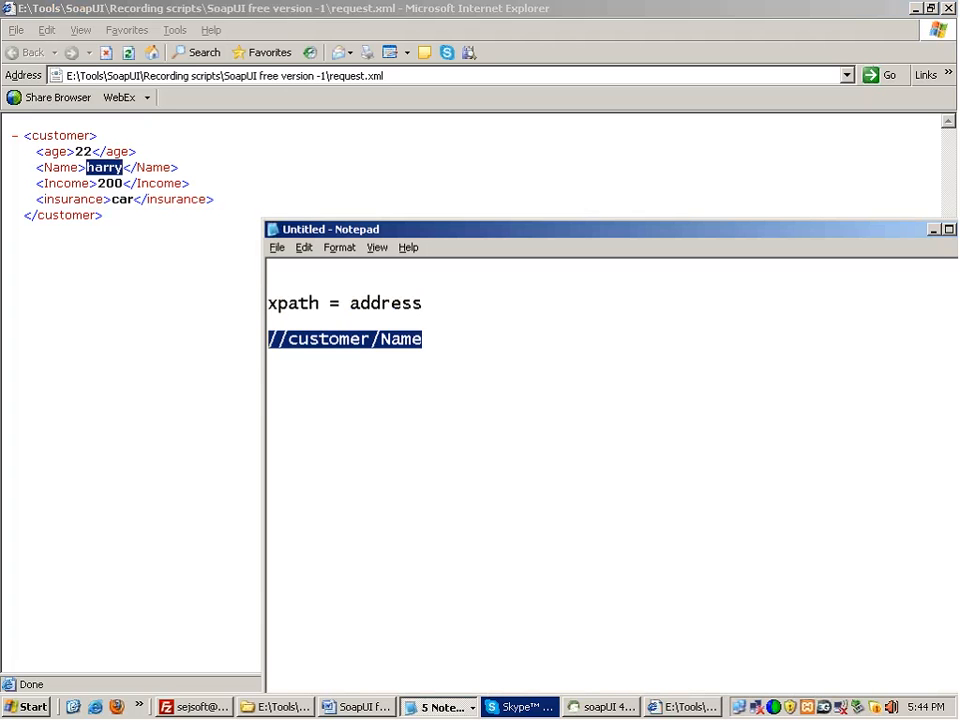
key(alt+Tab)
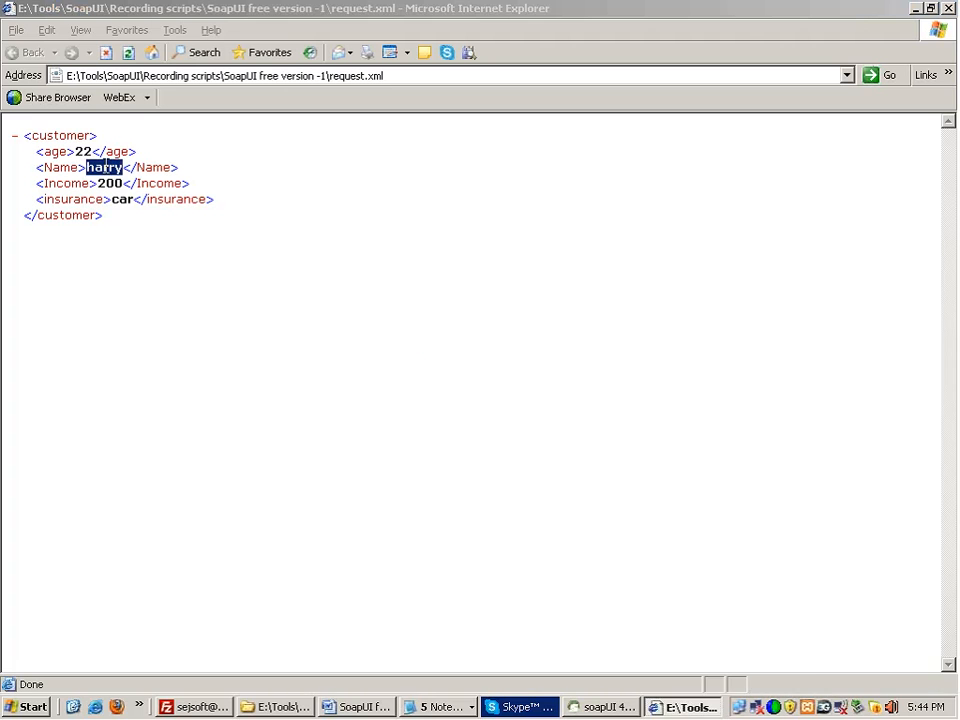
key(alt+Tab)
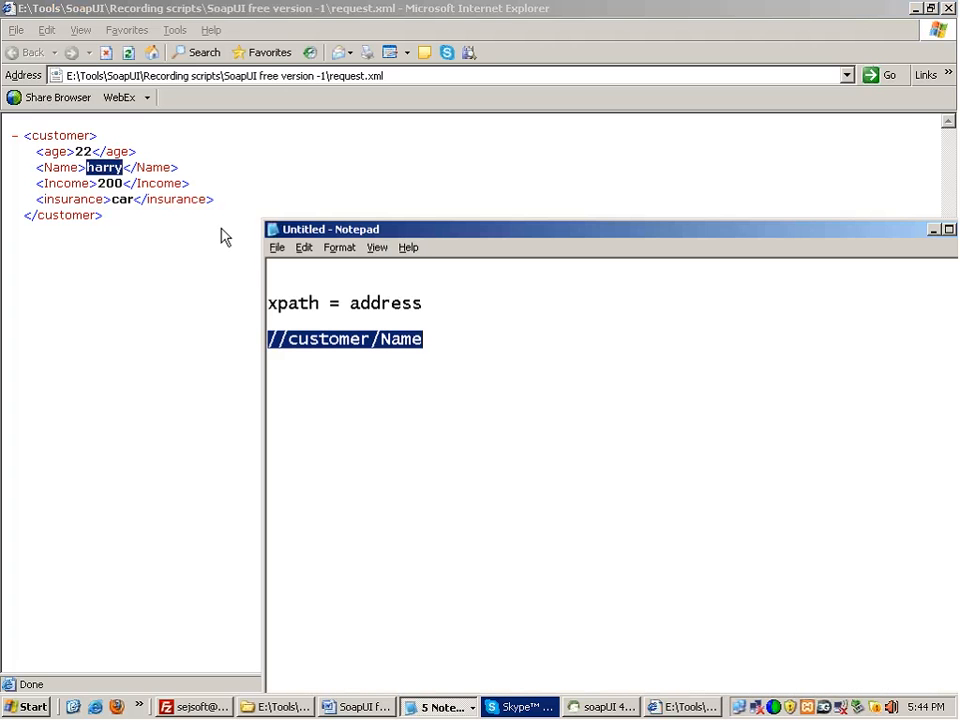
Step: Add the shorter path "//Name" as a separate line below "//customer/Name" in the note and highlight it
click(439, 345)
key(Return)
key(Return)
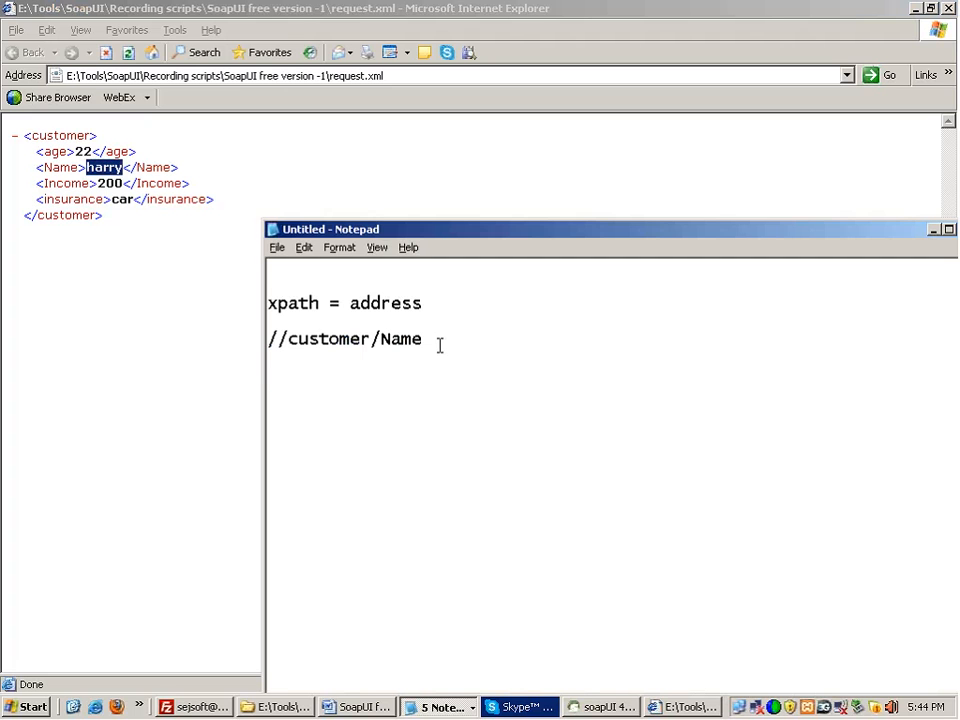
text(//Name)
drag(332, 375, 267, 375)
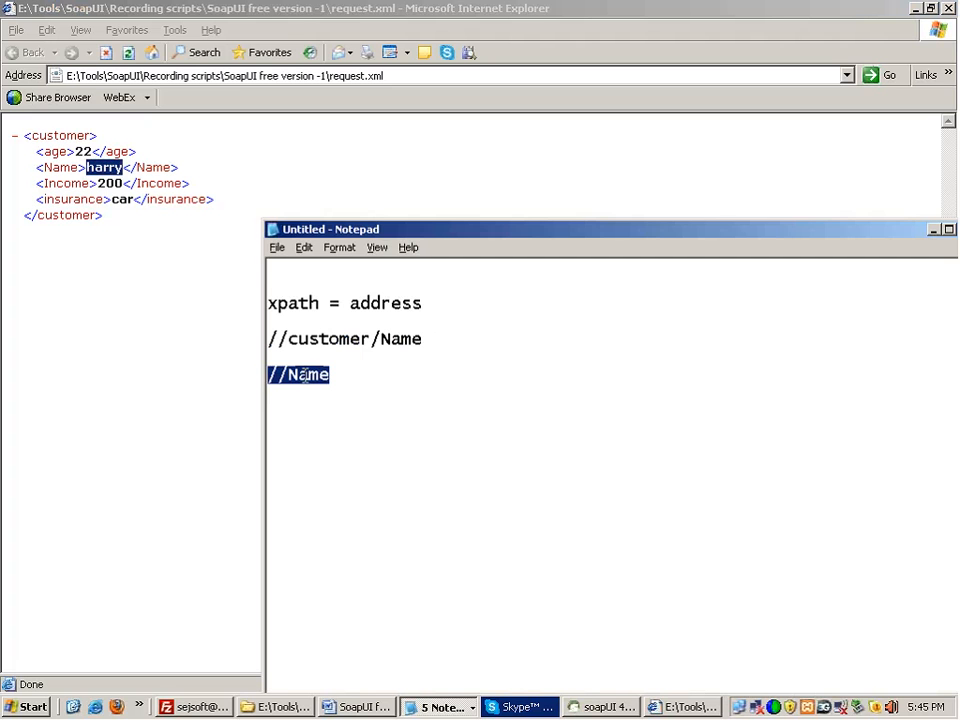
Step: Highlight the Name and customer parts of the "//customer/Name" path in the note
click(396, 339)
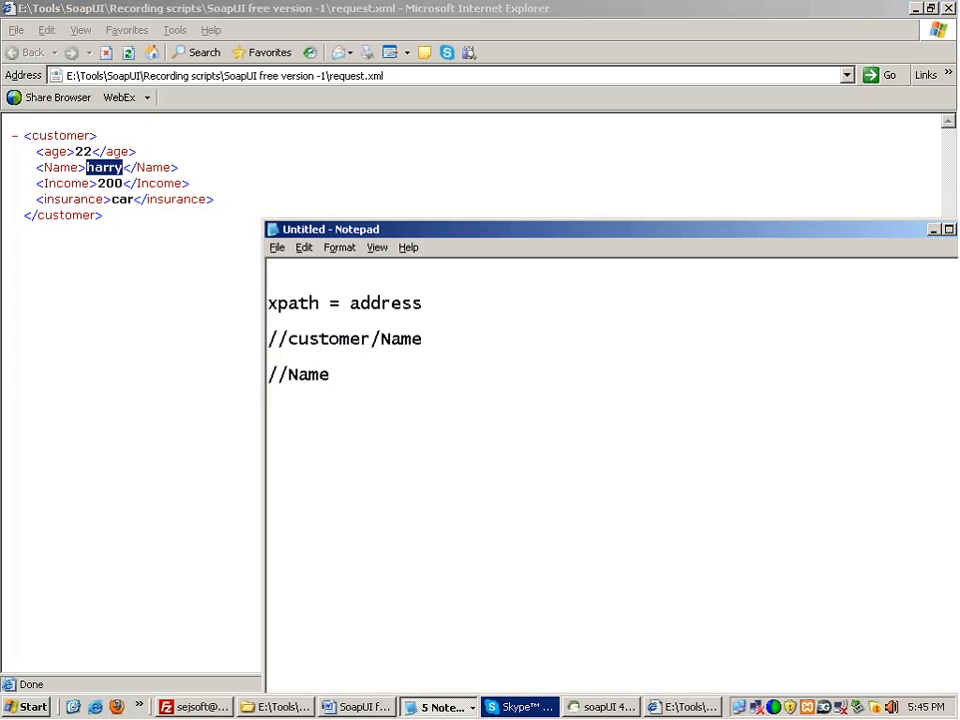
double_click(396, 338)
drag(382, 338, 422, 340)
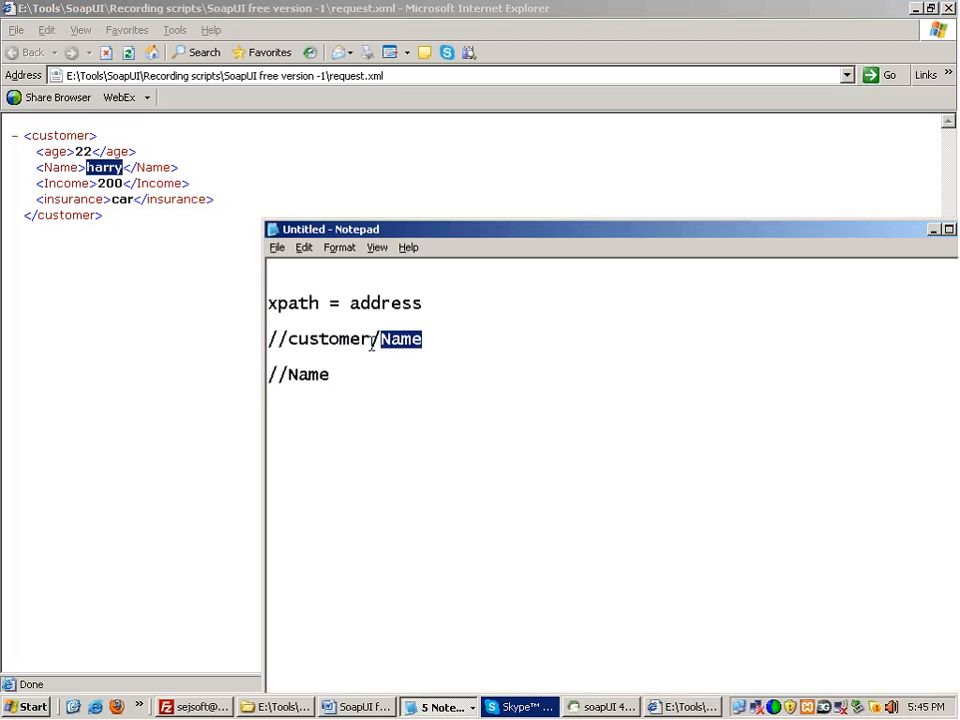
drag(363, 342, 289, 341)
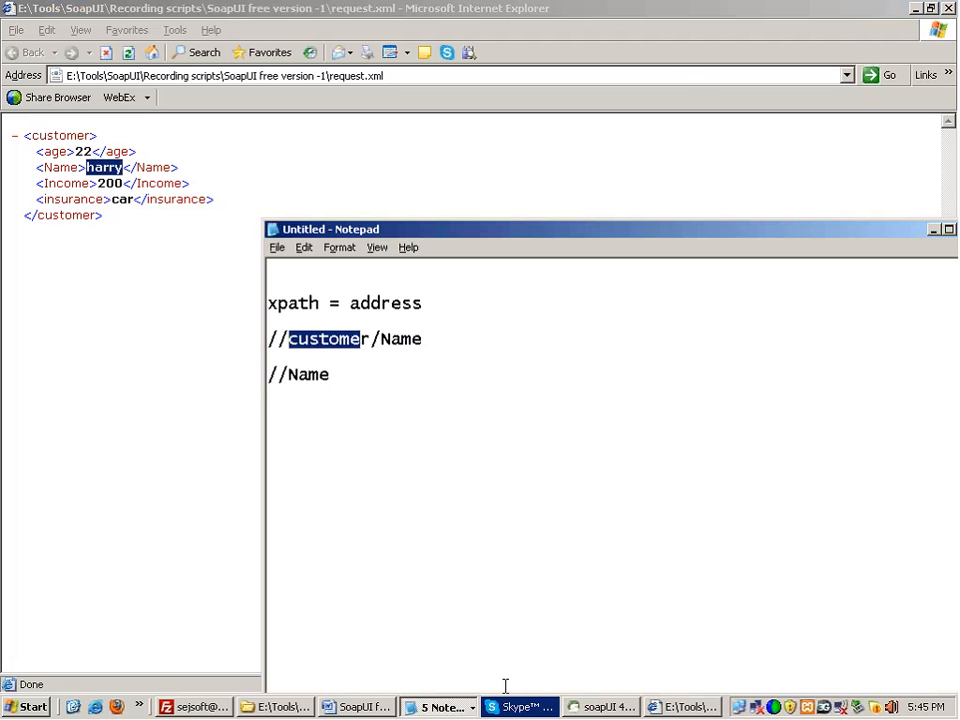
Step: Switch to soapUI, dismiss the Add Assertion dialog and show the beginning of the response XML
click(600, 706)
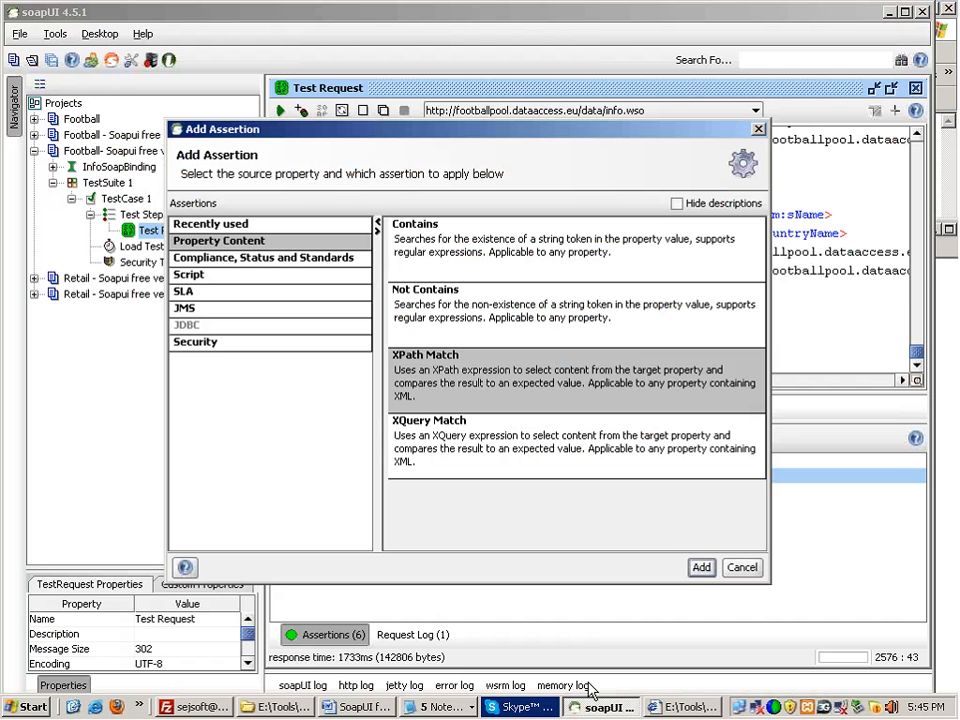
click(742, 567)
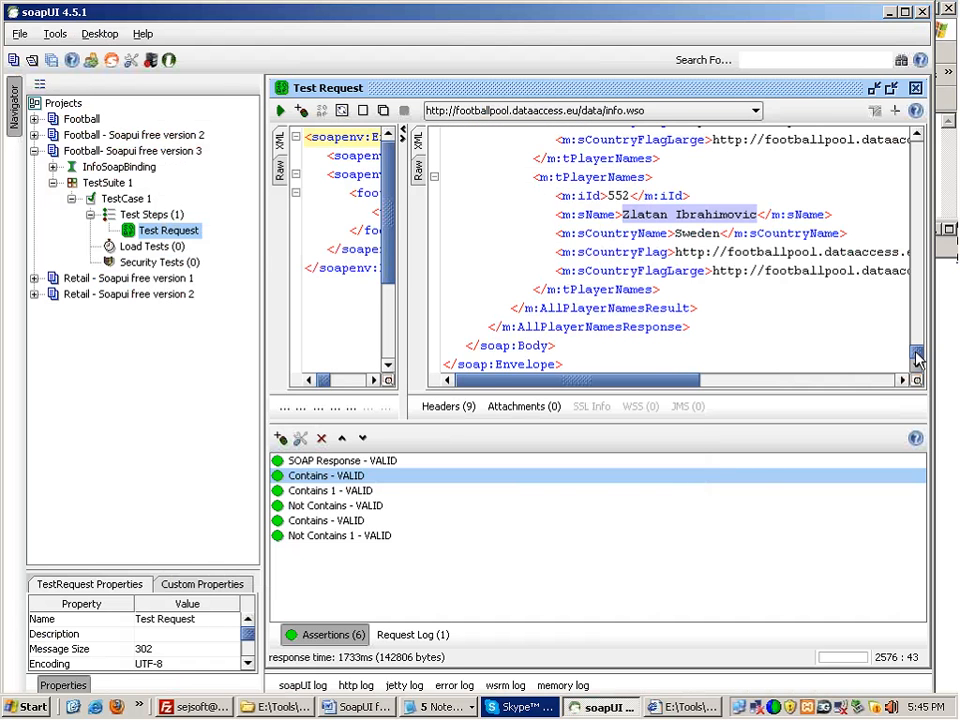
drag(917, 358, 930, 150)
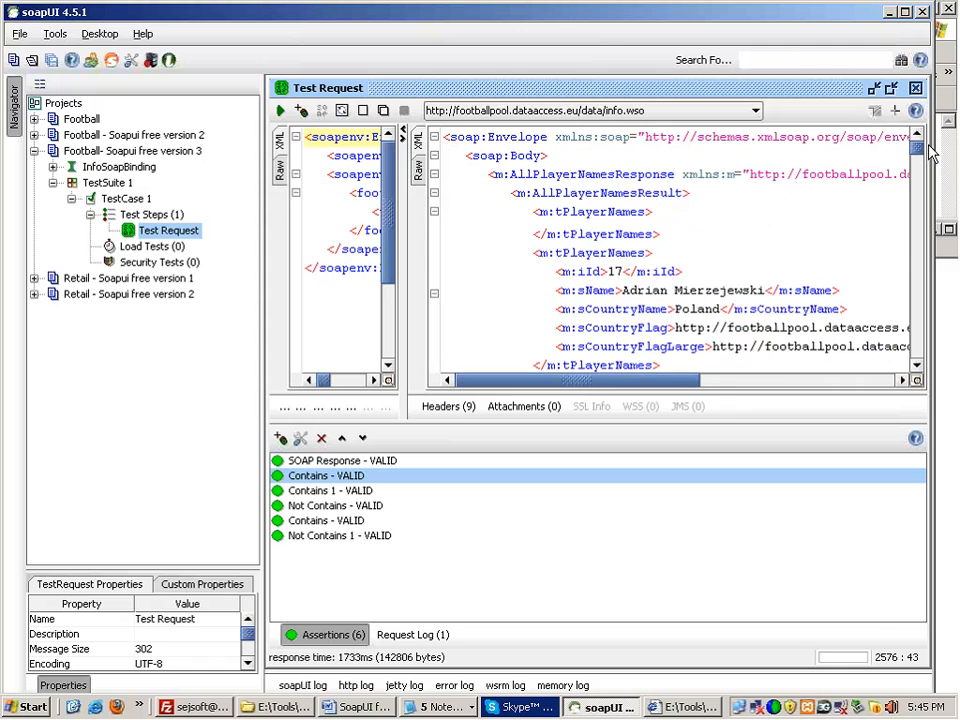
Step: Copy the m:AllPlayerNamesResponse element name from the response and start a new path "//m:AllPlayerNamesResponse/" in the Notepad note
drag(494, 174, 676, 176)
key(ctrl+c)
key(alt+Tab)
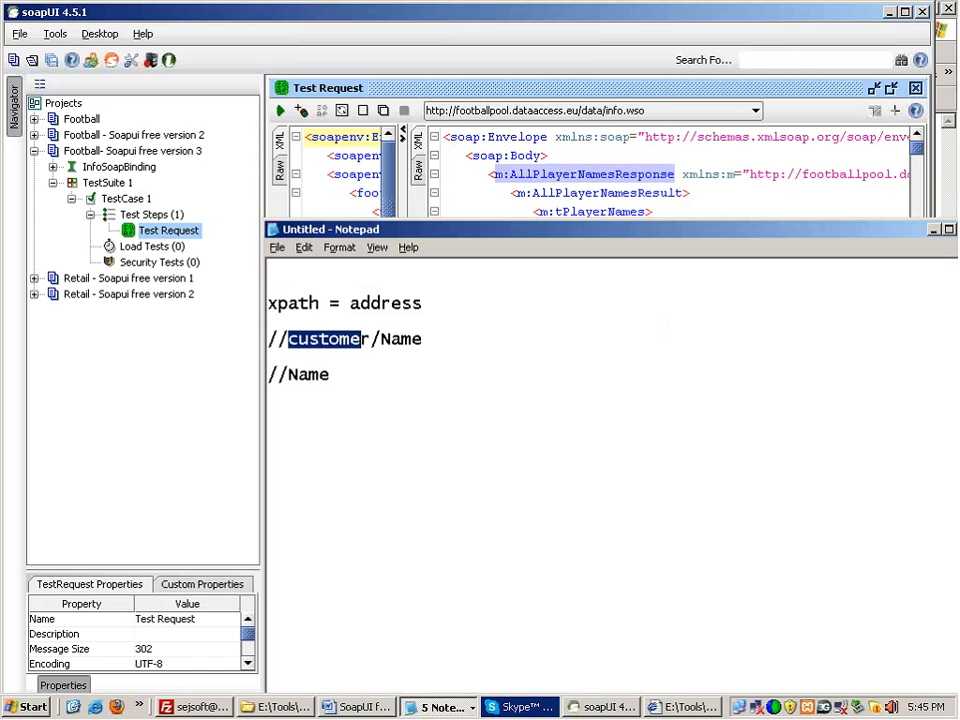
click(411, 373)
key(Return)
text(/)
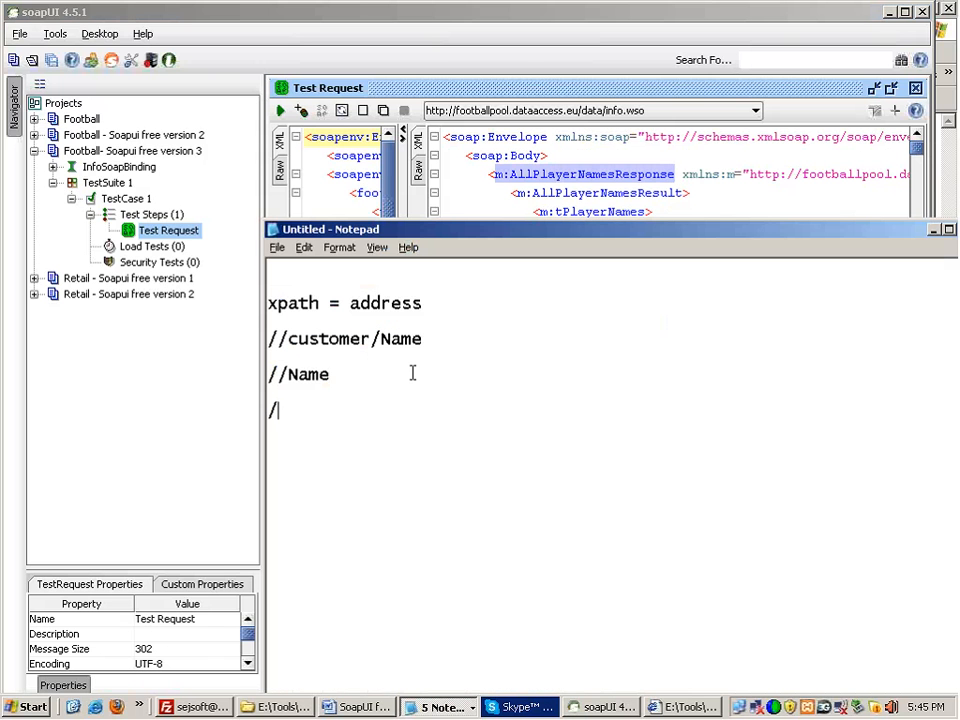
text(/)
key(ctrl+v)
text(/)
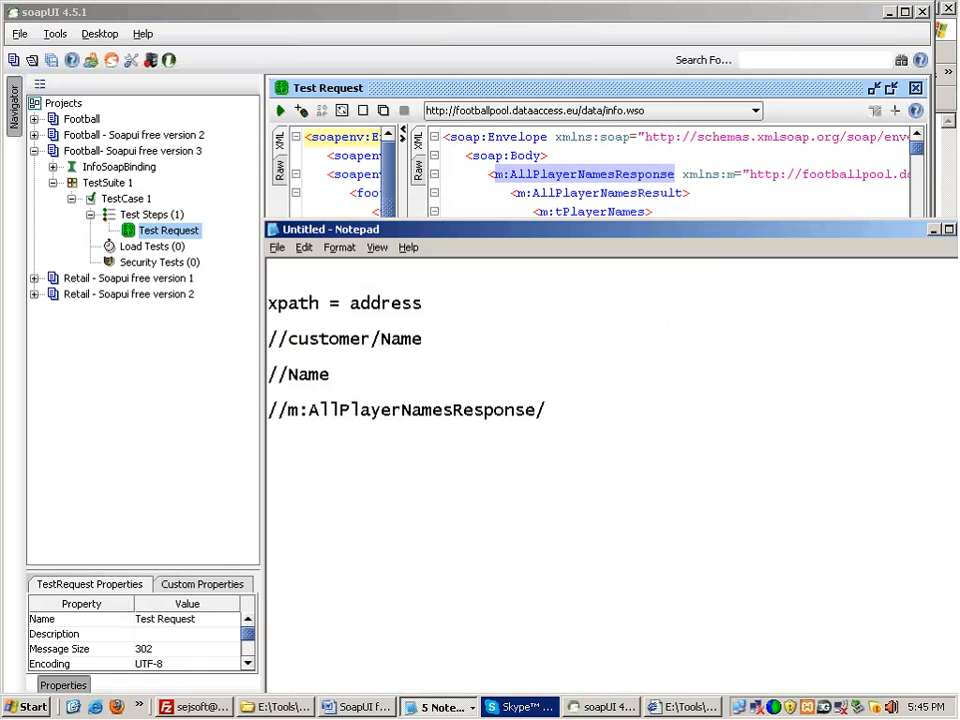
Step: Copy "m:AllPlayerNamesResul" from the child element in the soapUI response and append it to the path in Notepad
key(alt+Tab)
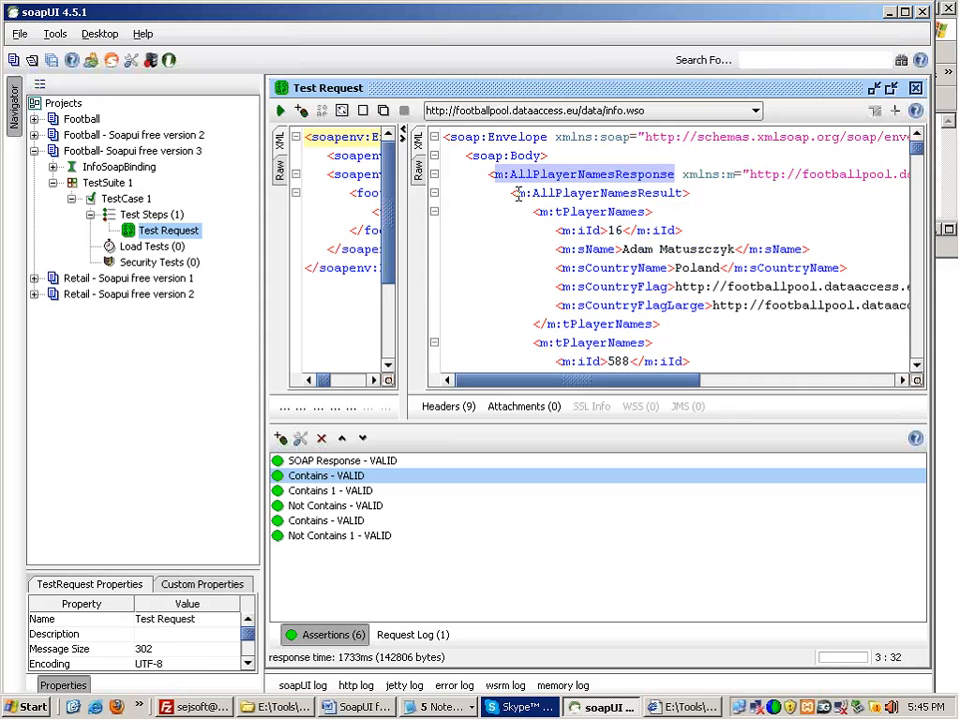
click(519, 193)
drag(519, 193, 684, 196)
key(ctrl+c)
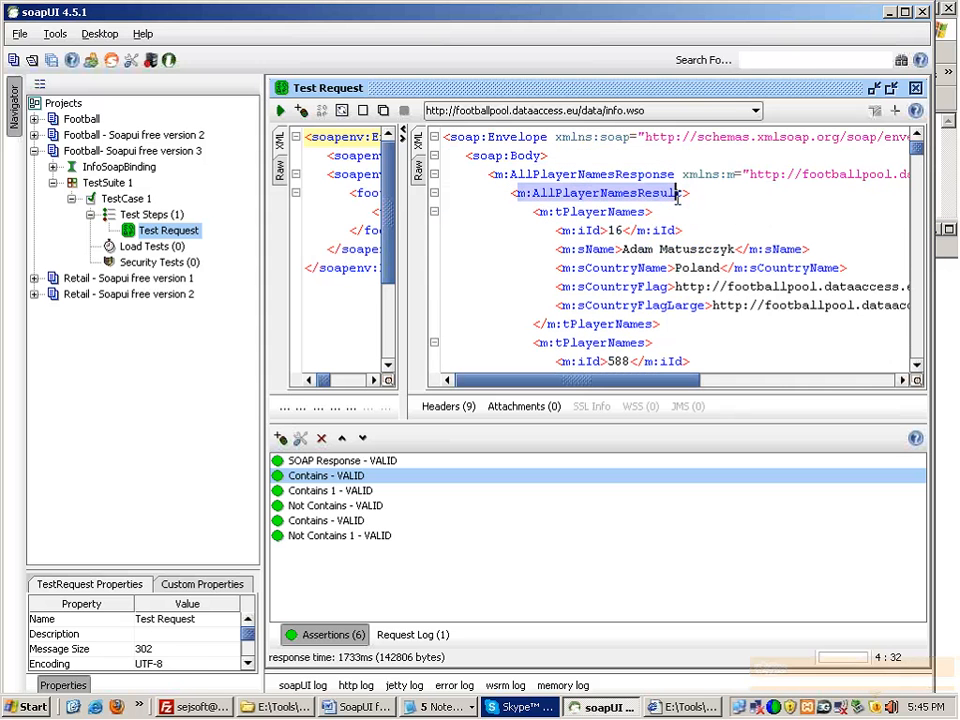
key(alt+Tab)
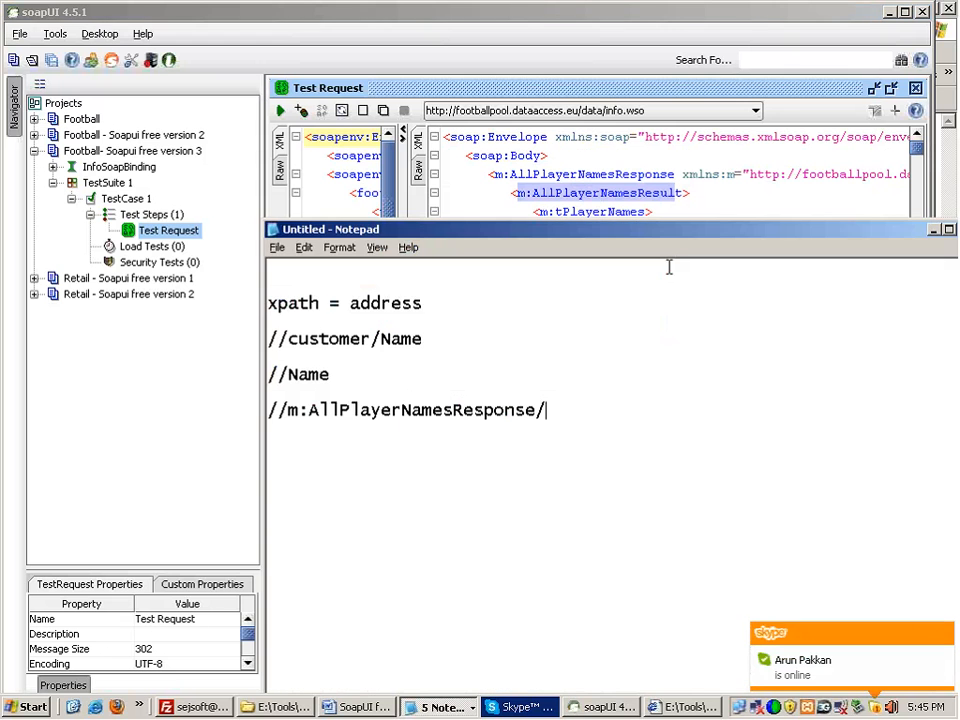
key(ctrl+v)
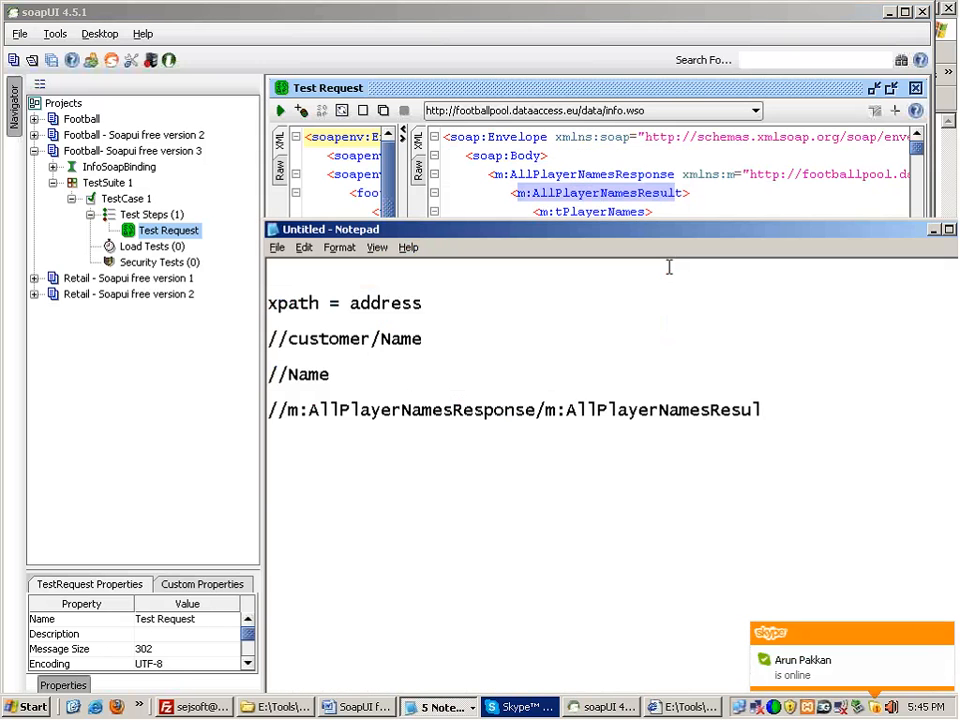
Step: Copy the m:tPlayerNames element name from the soapUI response and append "/m:tPlayerNames" to the path in Notepad
key(alt+Tab)
drag(538, 212, 645, 211)
key(ctrl+c)
key(alt+Tab)
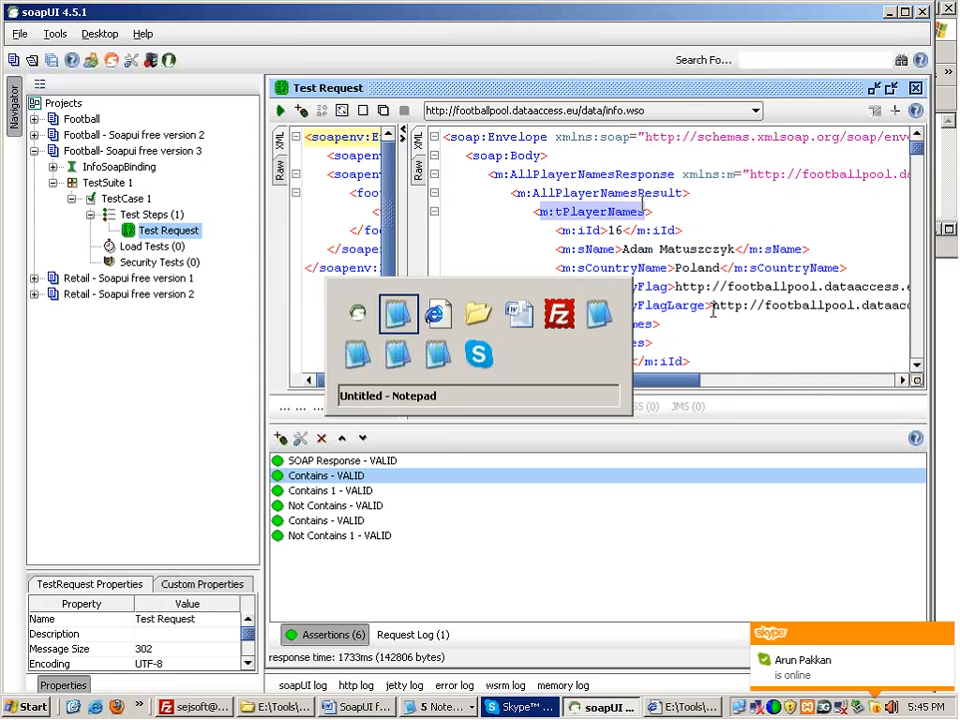
text(/)
key(ctrl+v)
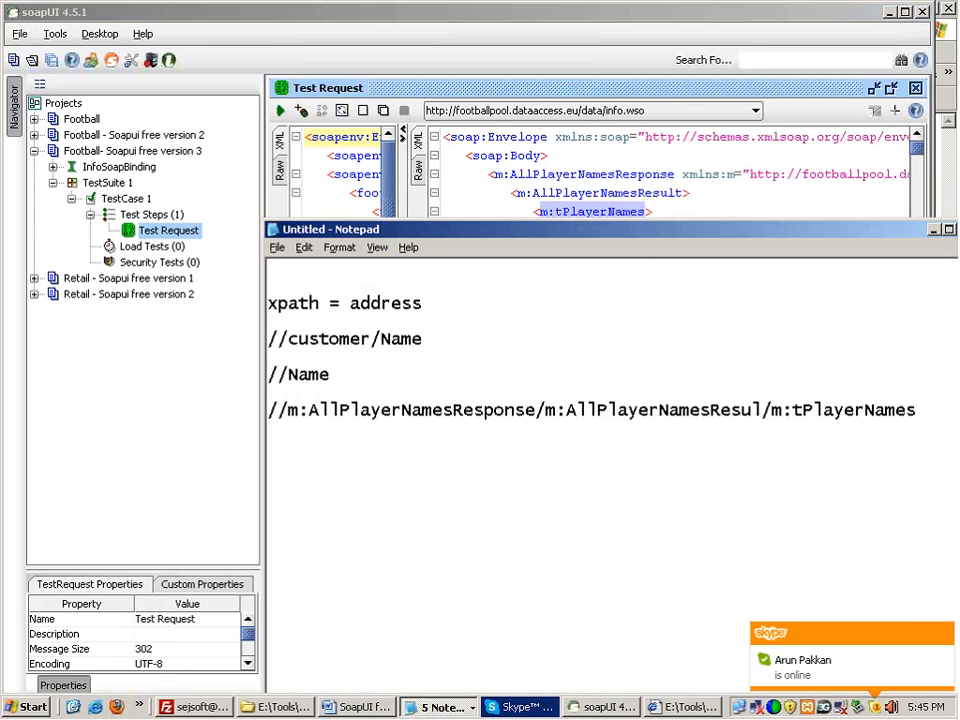
Step: Move and widen the Notepad window so the long path fits while the start of the response stays in view
drag(790, 236, 564, 249)
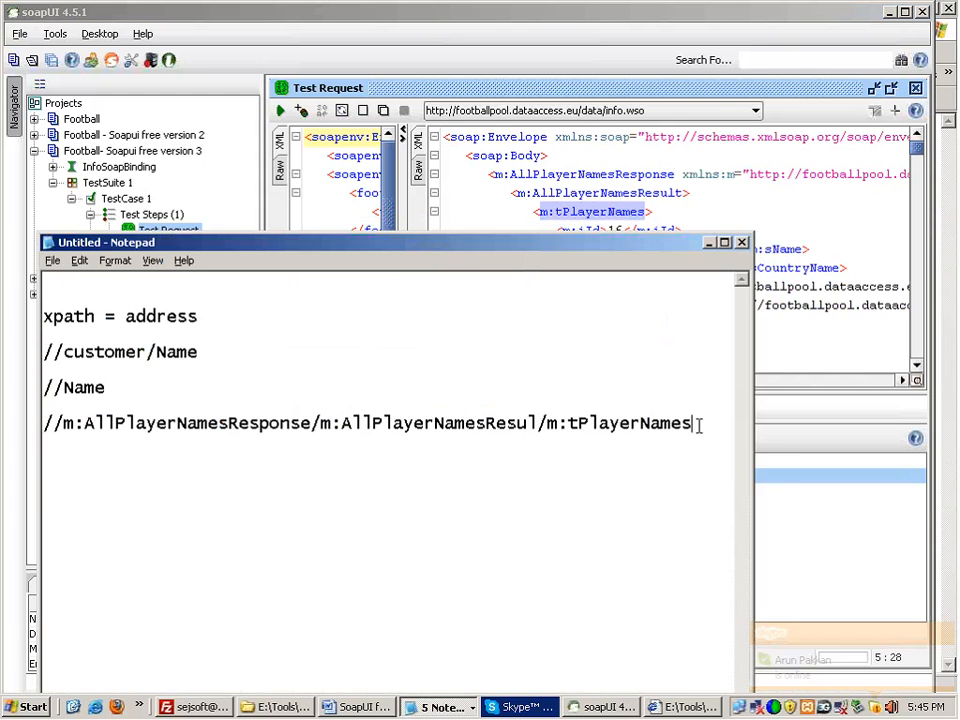
drag(753, 374, 955, 385)
drag(662, 243, 663, 293)
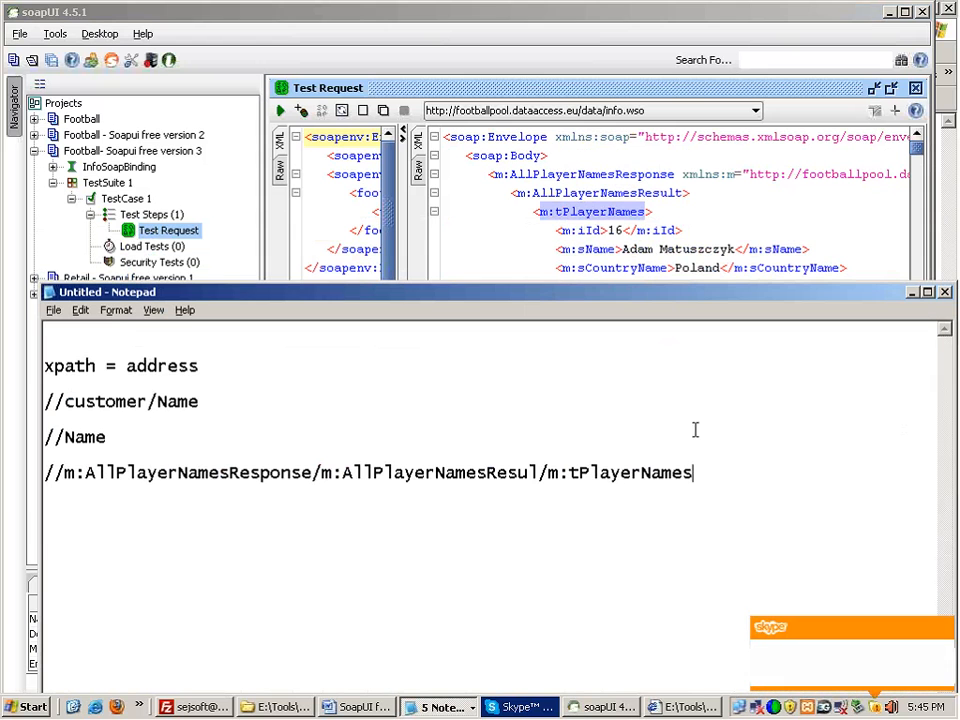
Step: Copy the m:iId element name from the response, append "/m:iId" to the path in Notepad and select the whole path
drag(562, 233, 600, 231)
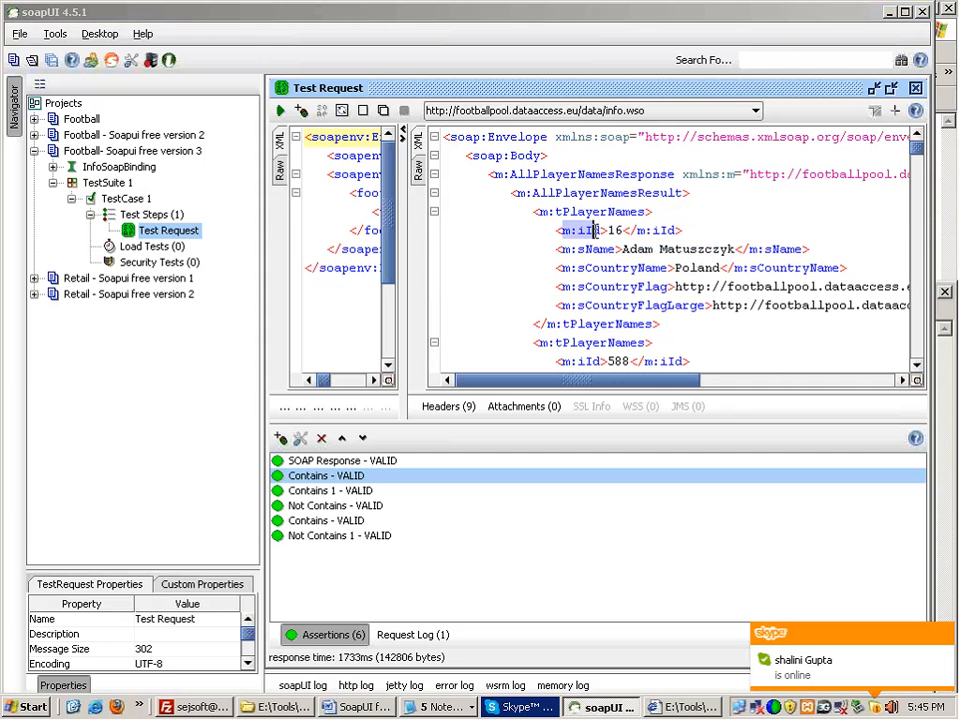
key(alt+Tab)
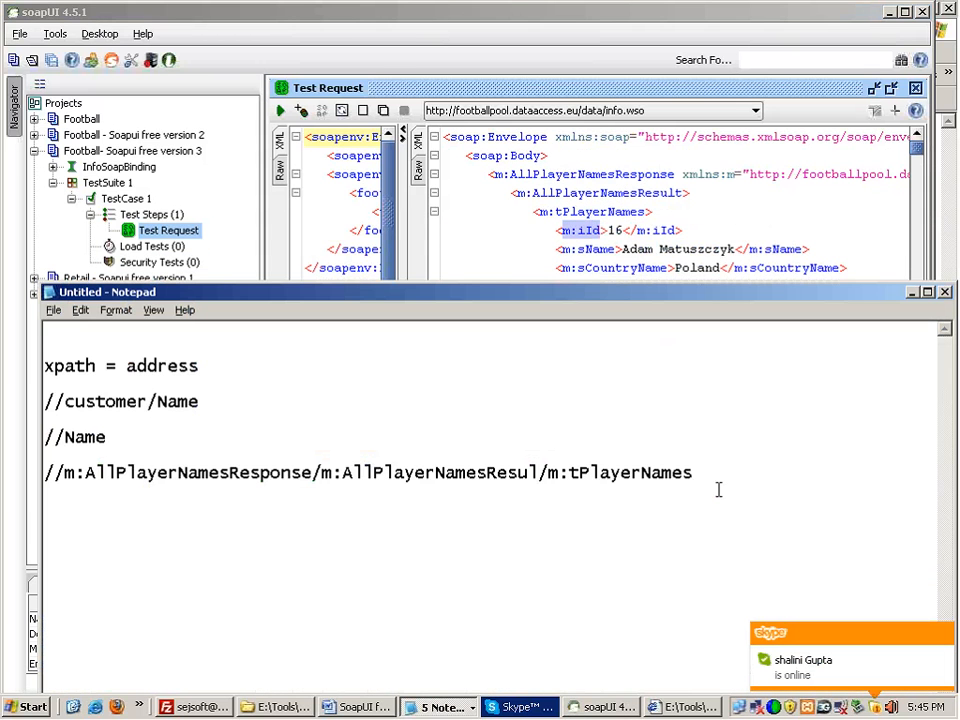
text(/)
key(ctrl+v)
key(shift+Home)
Step: Collapse the assertions list in soapUI and highlight the first three m:tPlayerNames opening tags in the response
click(543, 197)
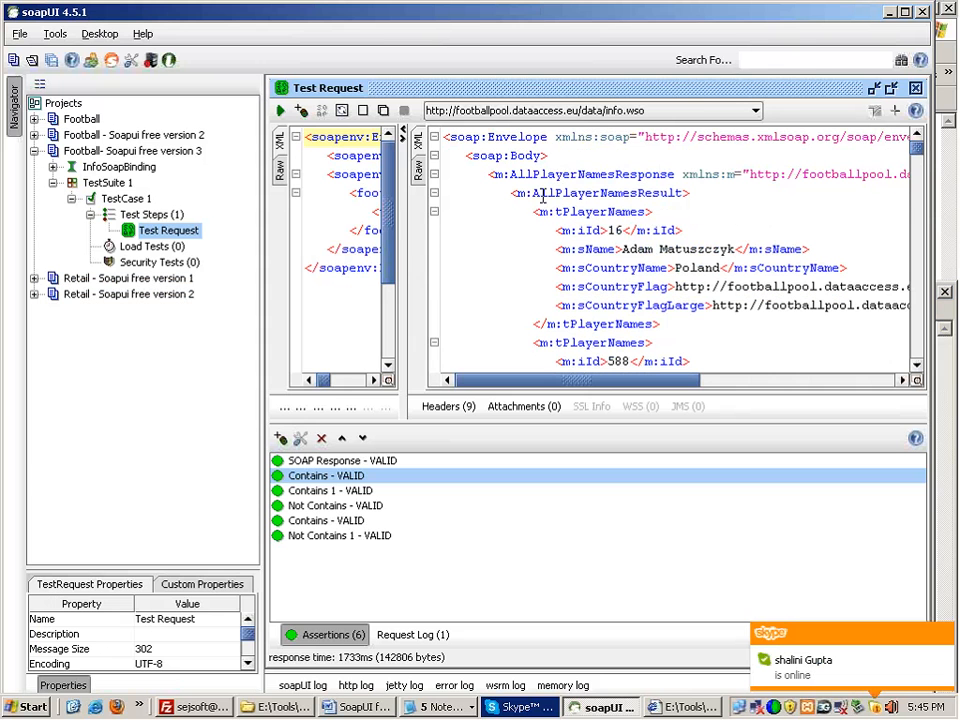
click(314, 634)
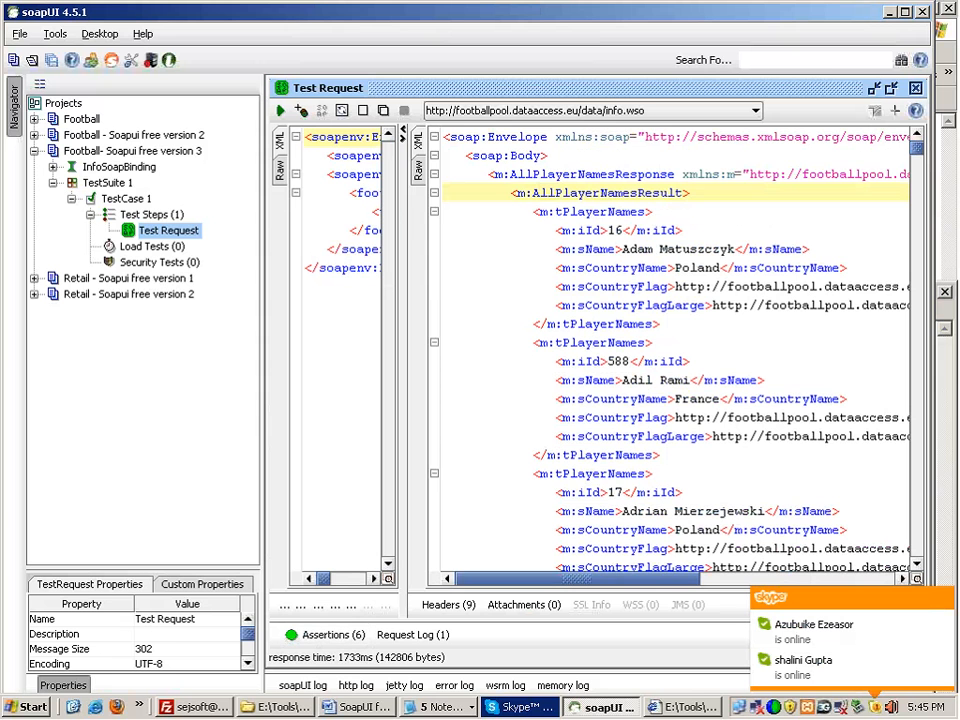
drag(538, 212, 655, 212)
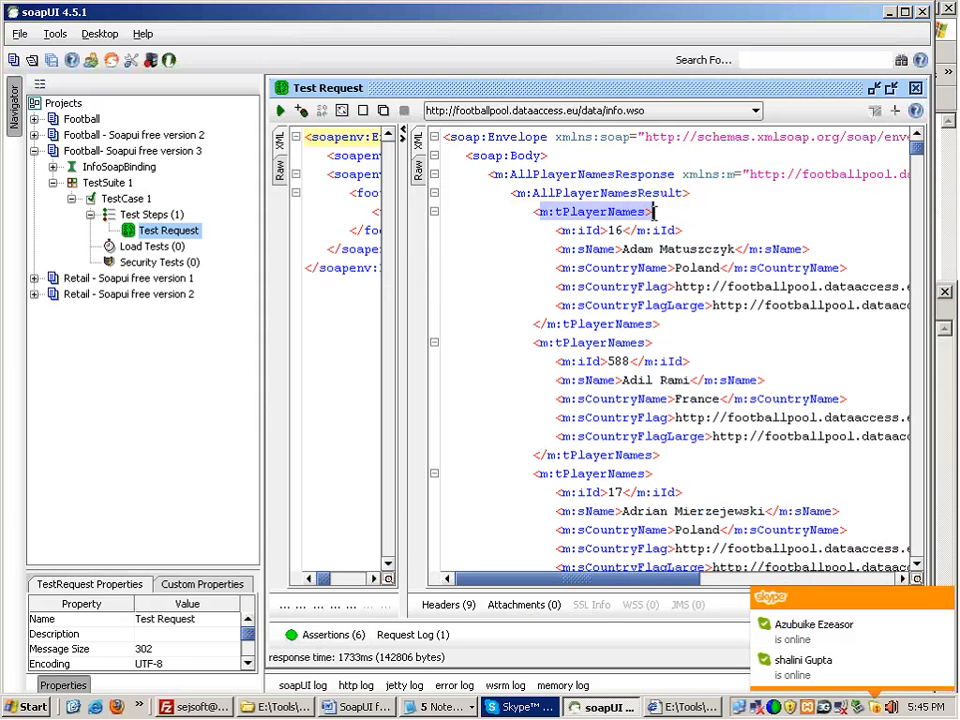
drag(527, 343, 652, 343)
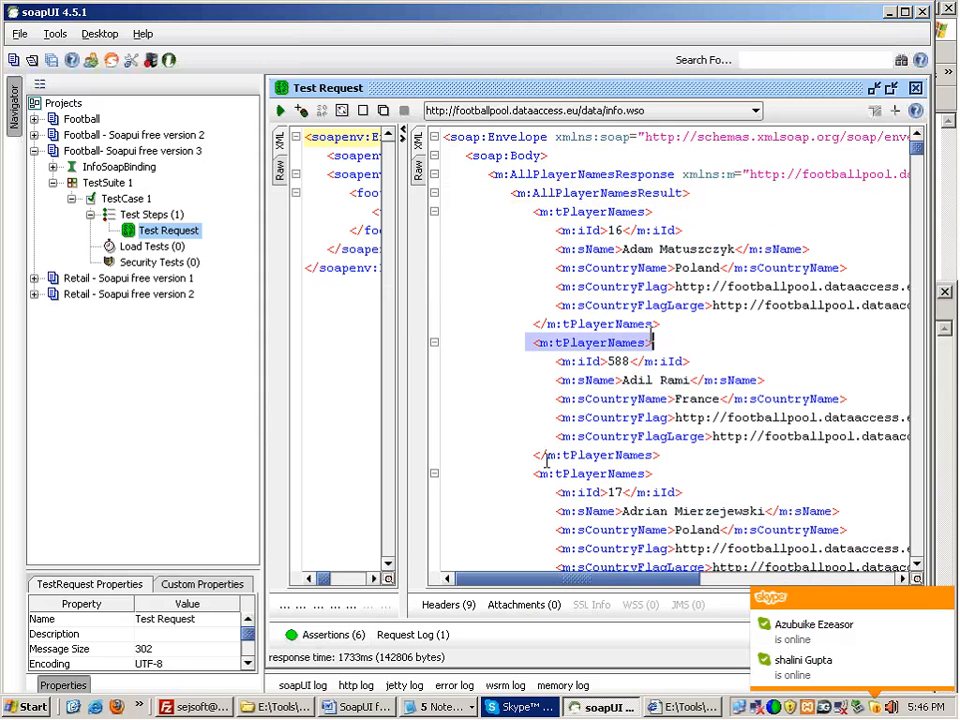
drag(534, 474, 652, 474)
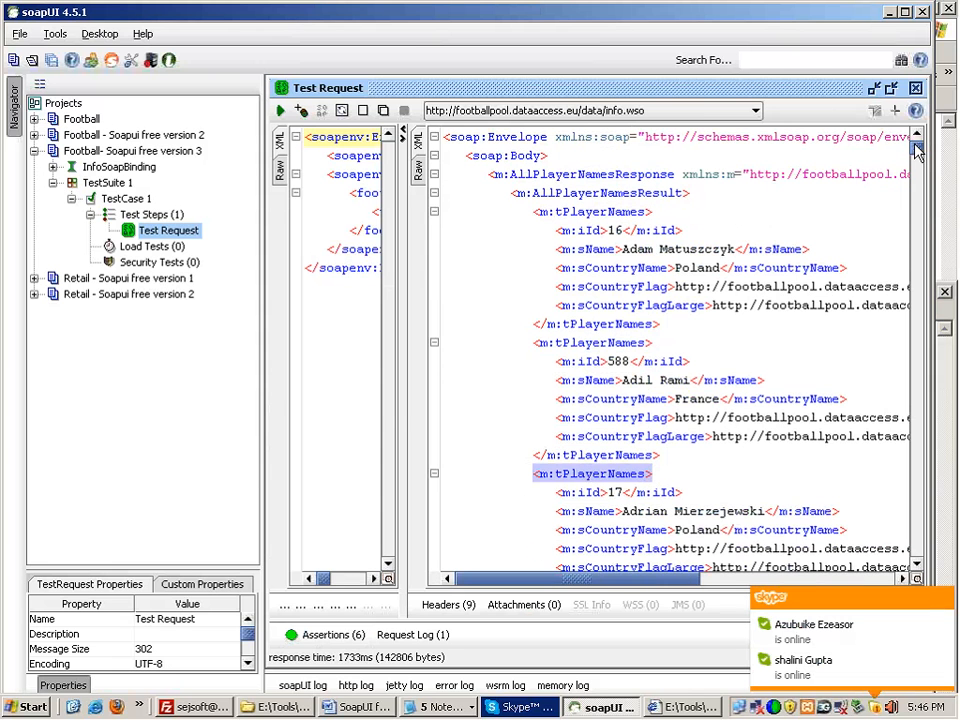
Step: Add the index "[1]" after m:tPlayerNames in the Notepad path and highlight the indexed part
key(alt+Tab)
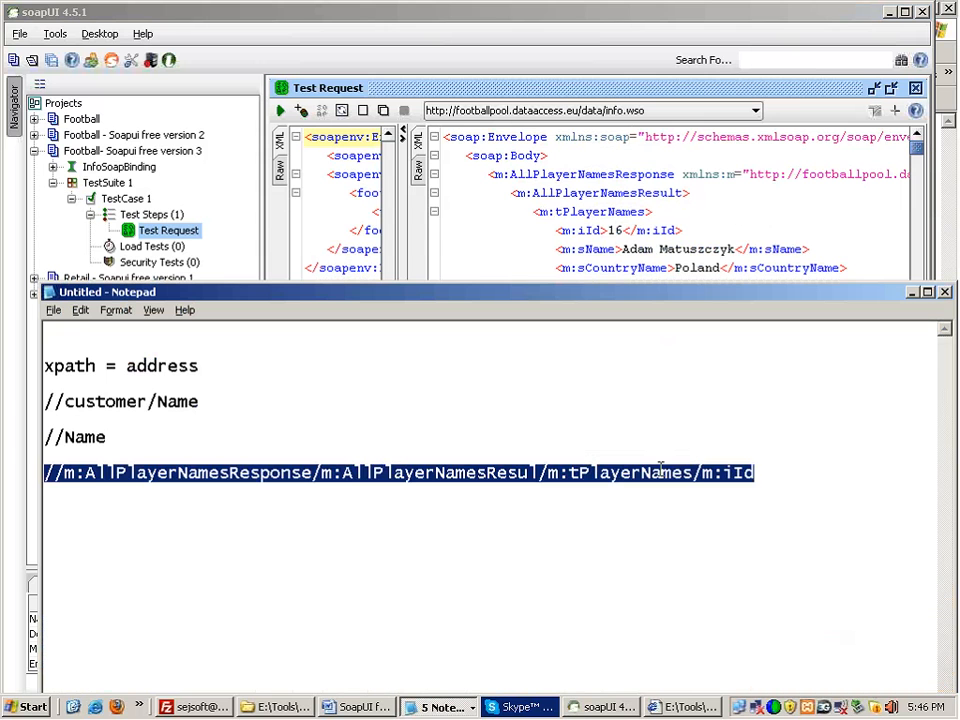
click(690, 472)
text([1])
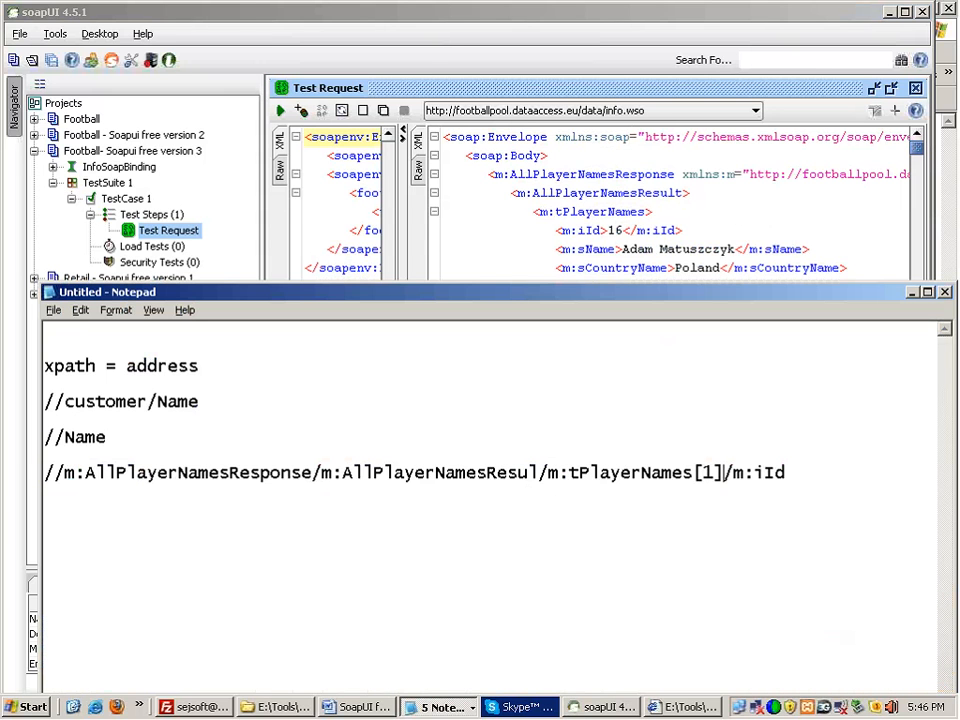
drag(683, 472, 498, 472)
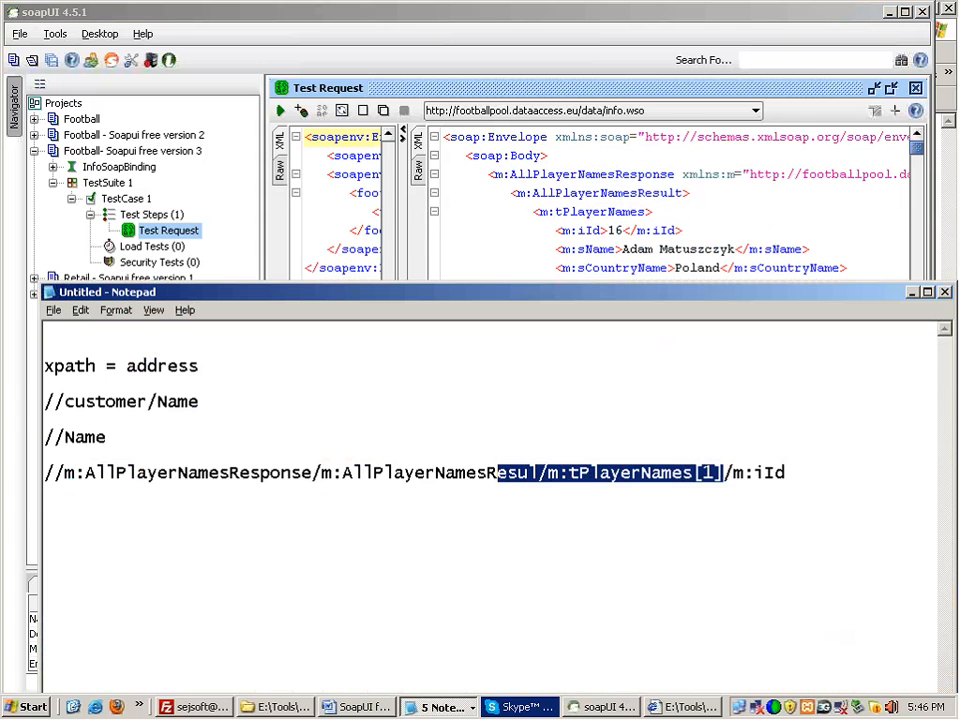
Step: Duplicate the indexed path on the line below, set the copy's m:tPlayerNames index to 2 and highlight it
drag(735, 472, 45, 472)
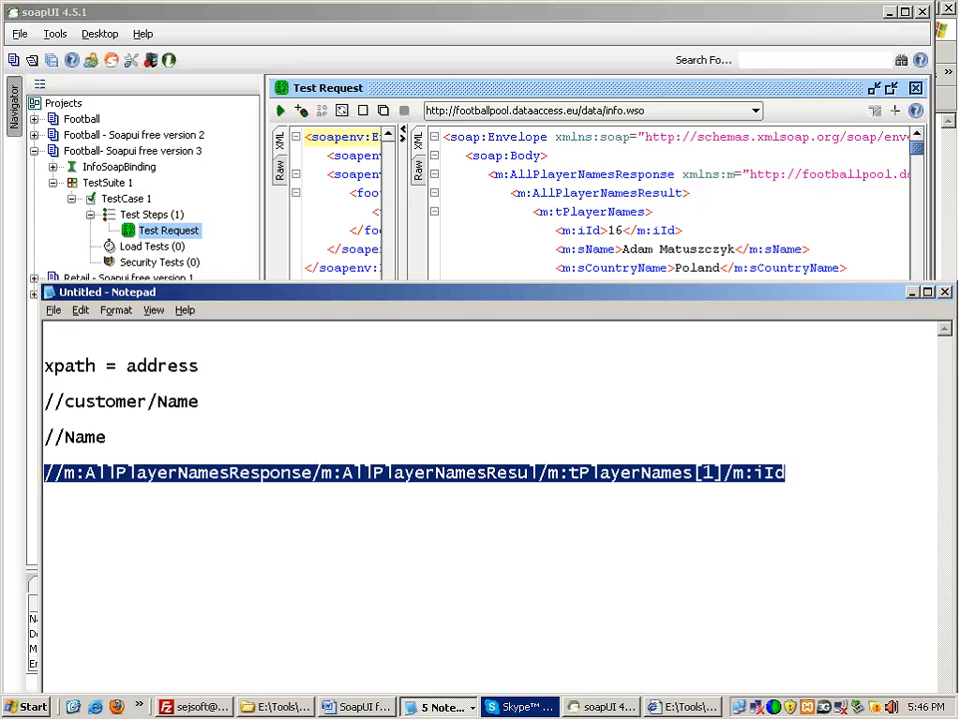
key(ctrl+c)
click(624, 523)
key(ctrl+v)
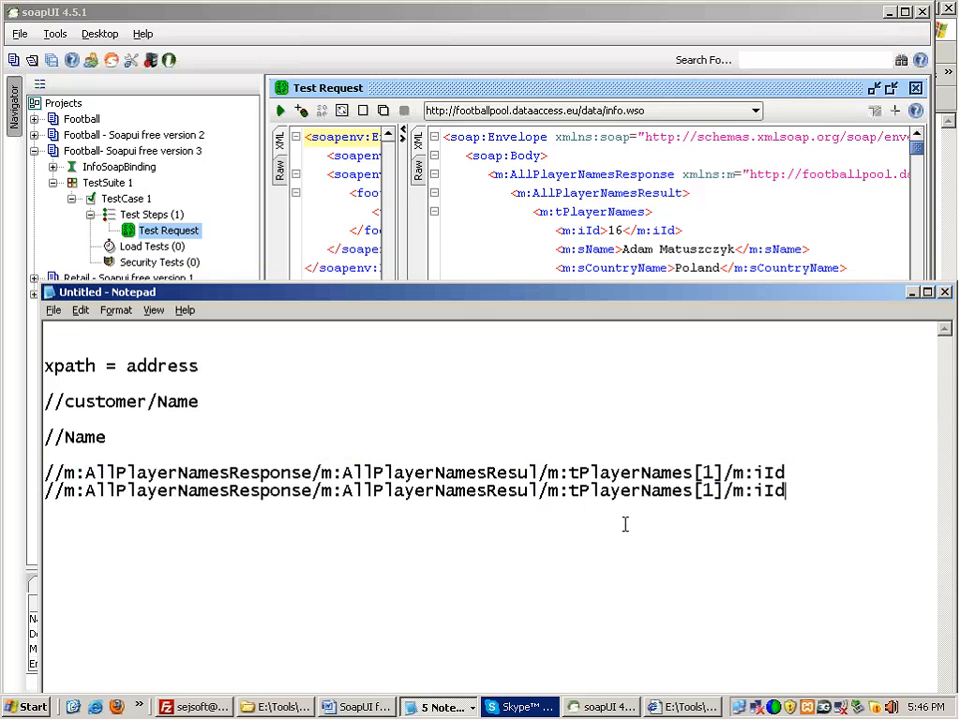
click(713, 490)
key(BackSpace)
text(2)
key(End)
key(shift+Home)
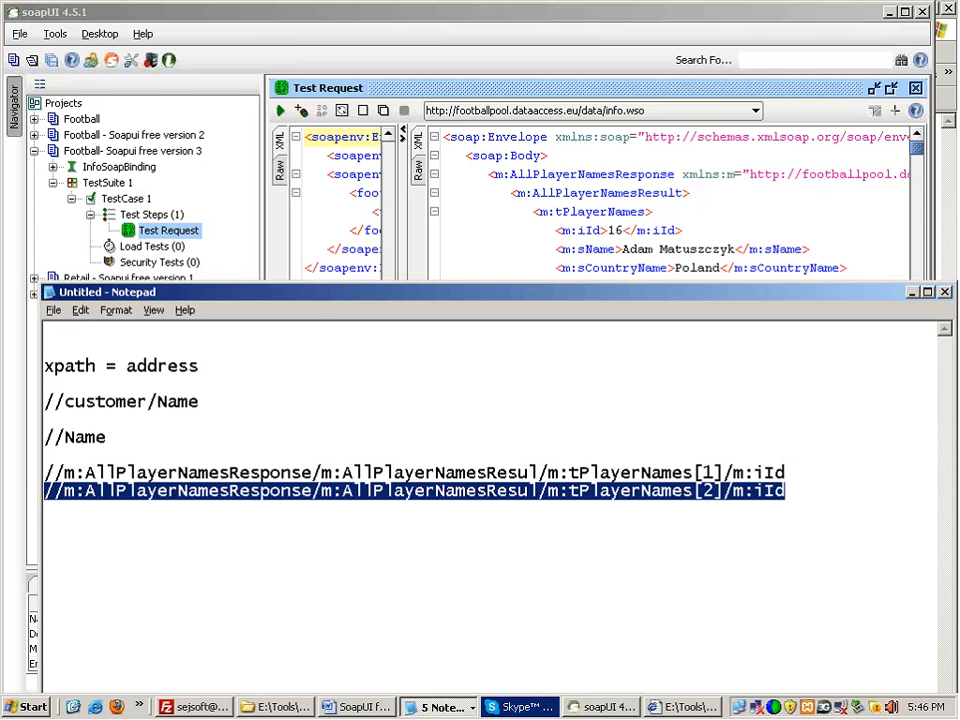
Step: Add a third copy of the path with m:tPlayerNames index 3, change its ending to m:sName and highlight the index
key(End)
key(Return)
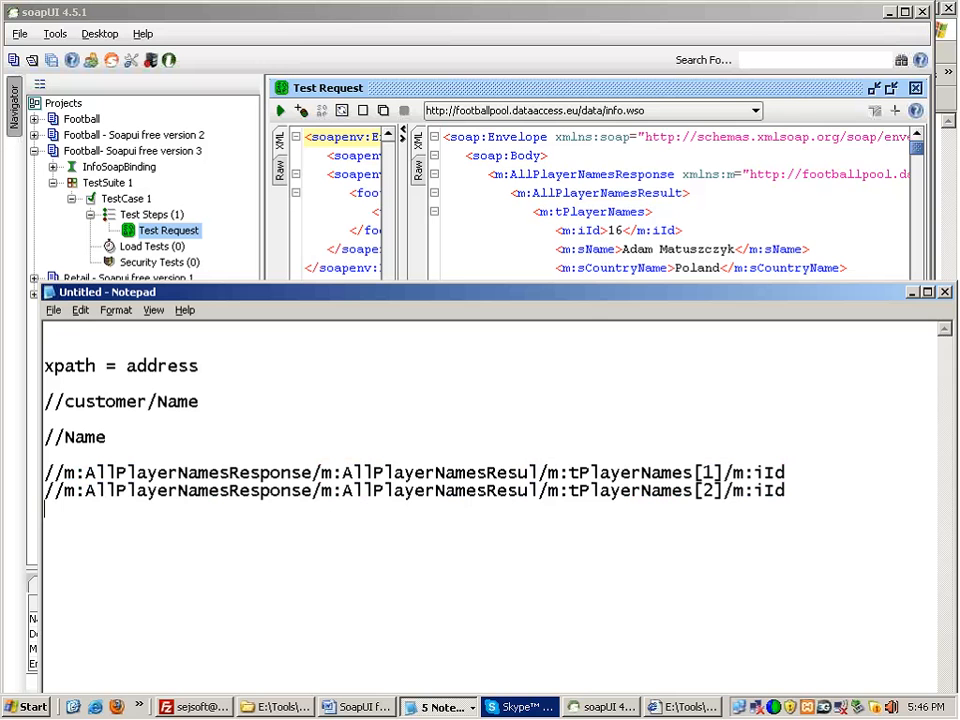
key(ctrl+v)
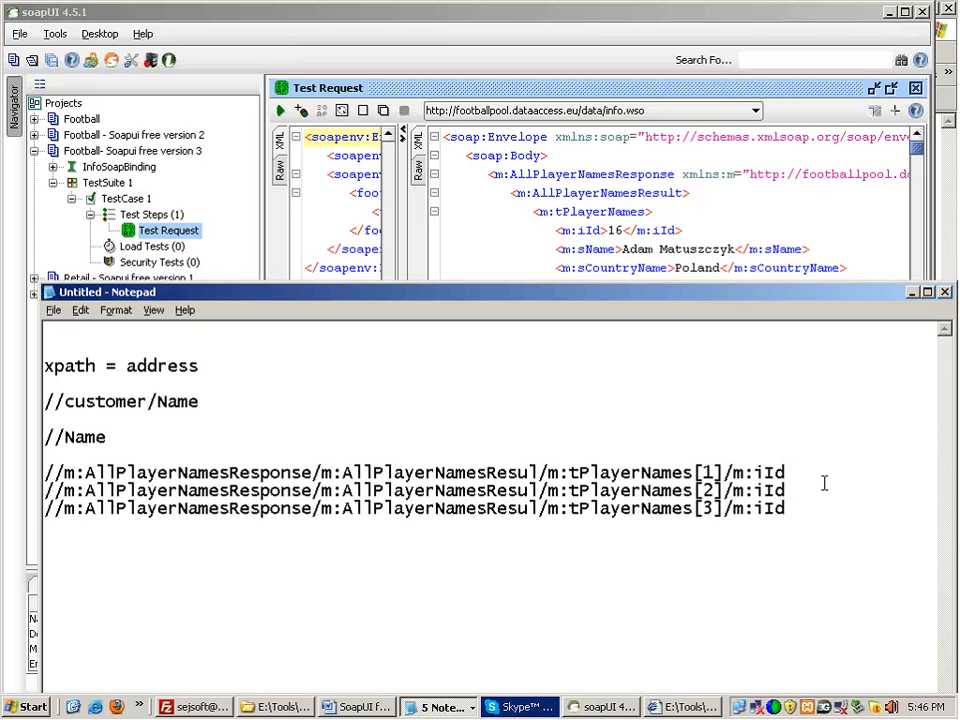
key(BackSpace)
key(BackSpace)
key(BackSpace)
text(sName)
double_click(705, 508)
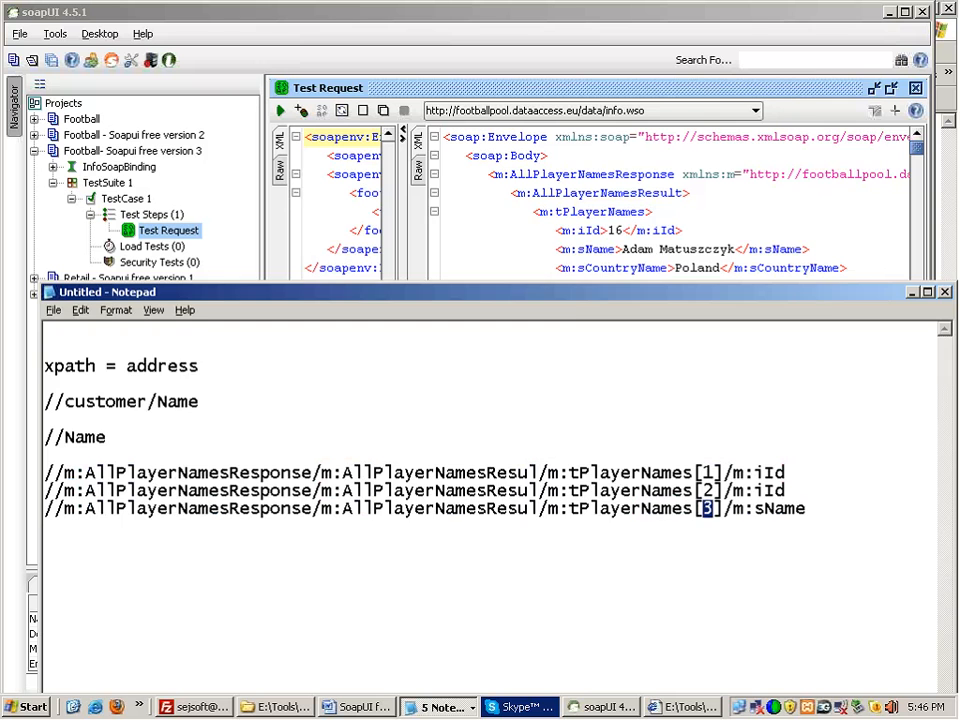
Step: Lower the Notepad window and compare the path indexes with the first two m:tPlayerNames elements in the soapUI response
drag(800, 286, 800, 334)
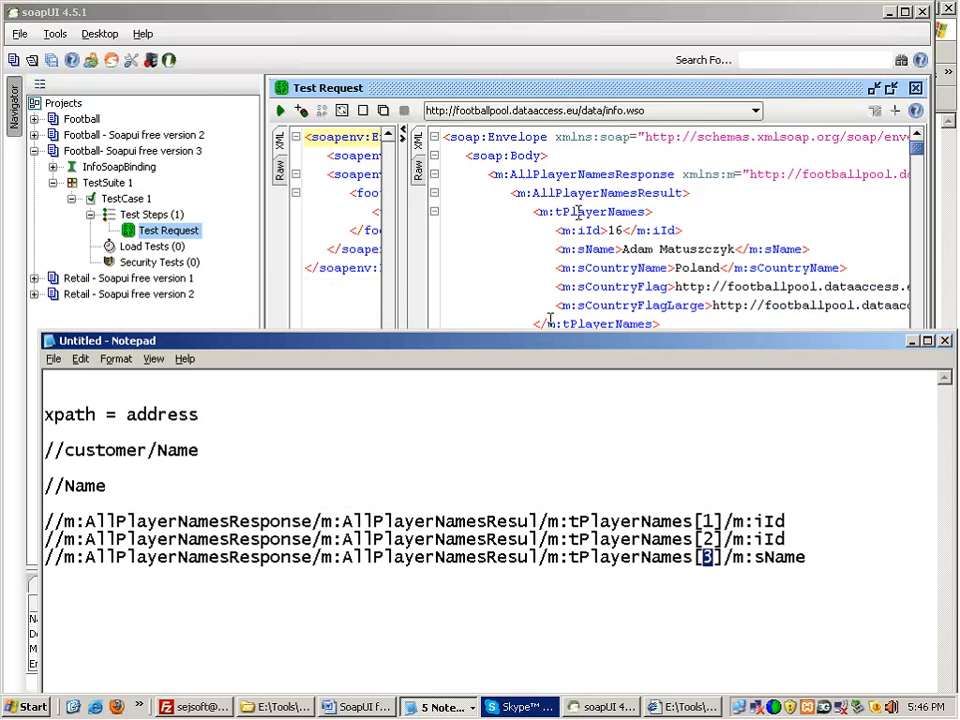
double_click(622, 212)
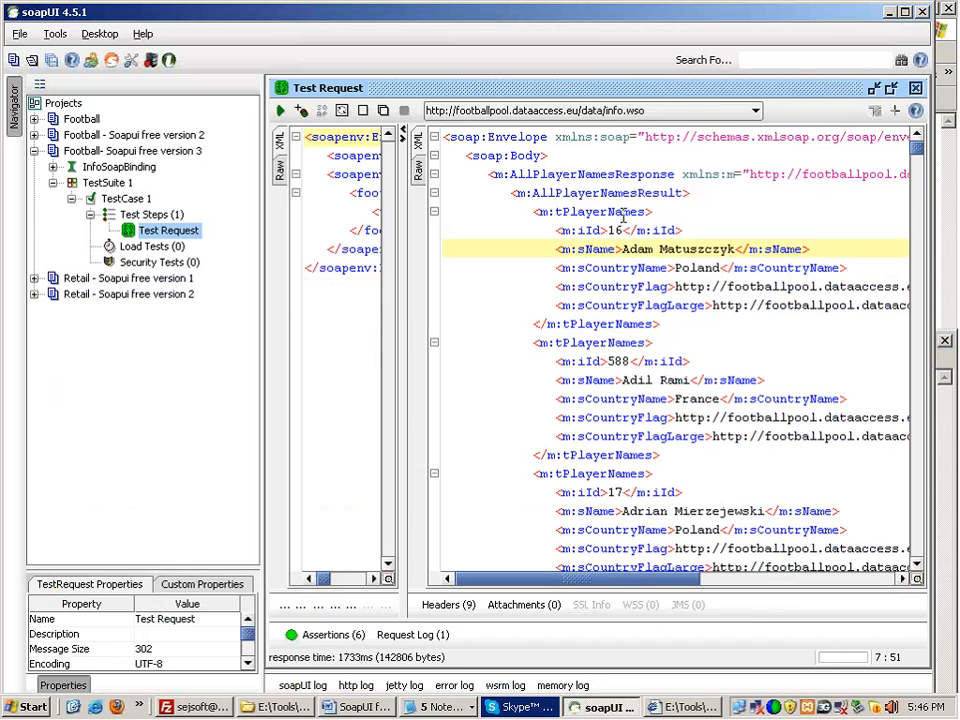
double_click(594, 340)
key(alt+Tab)
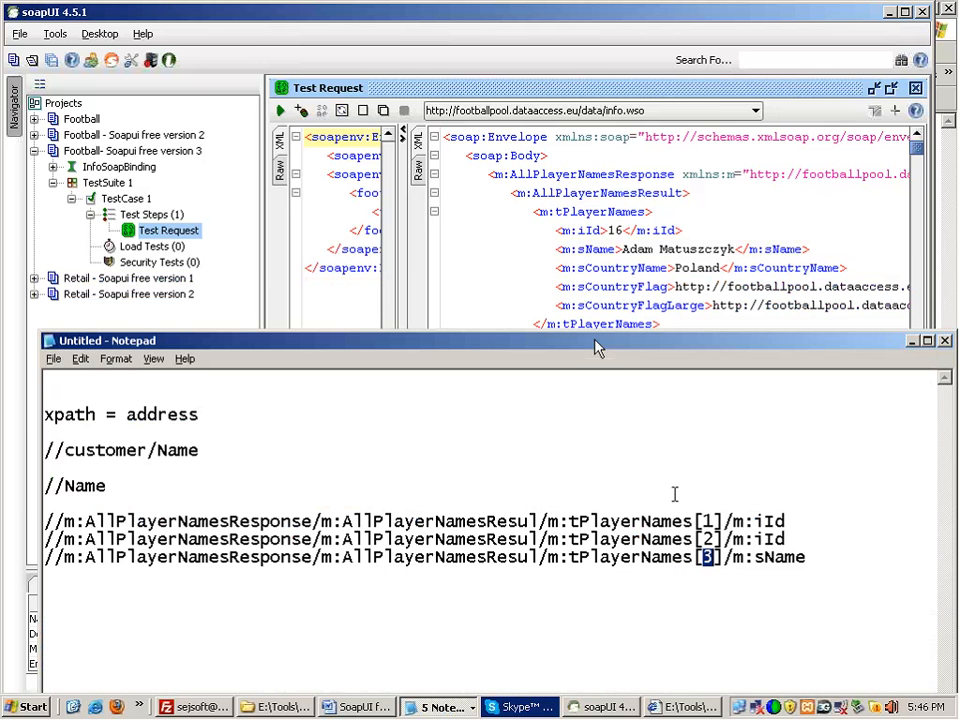
double_click(707, 521)
double_click(707, 557)
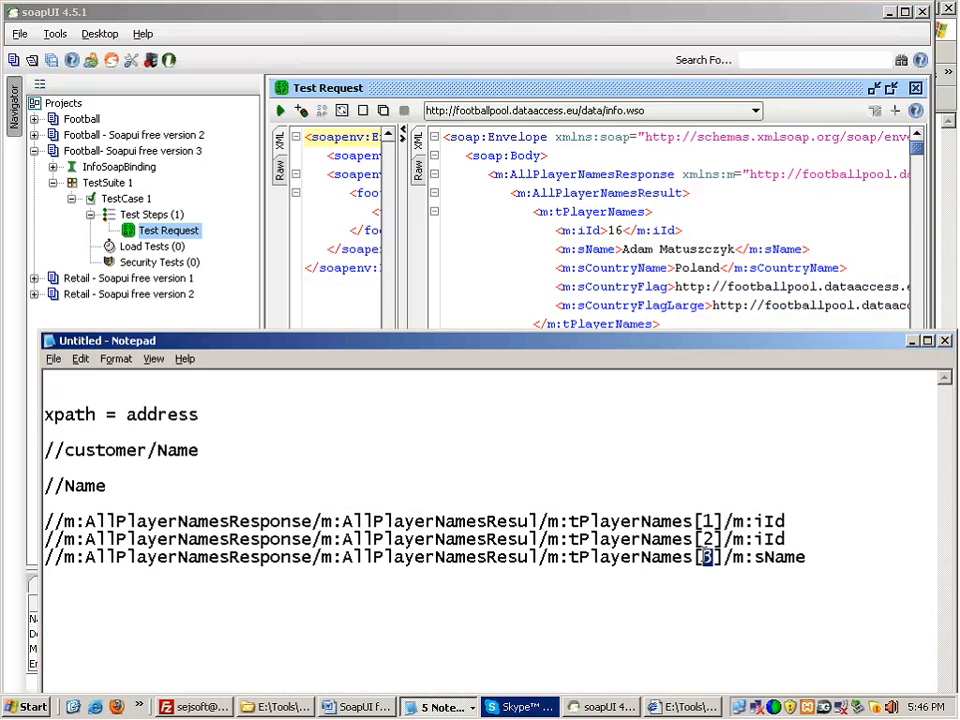
click(574, 248)
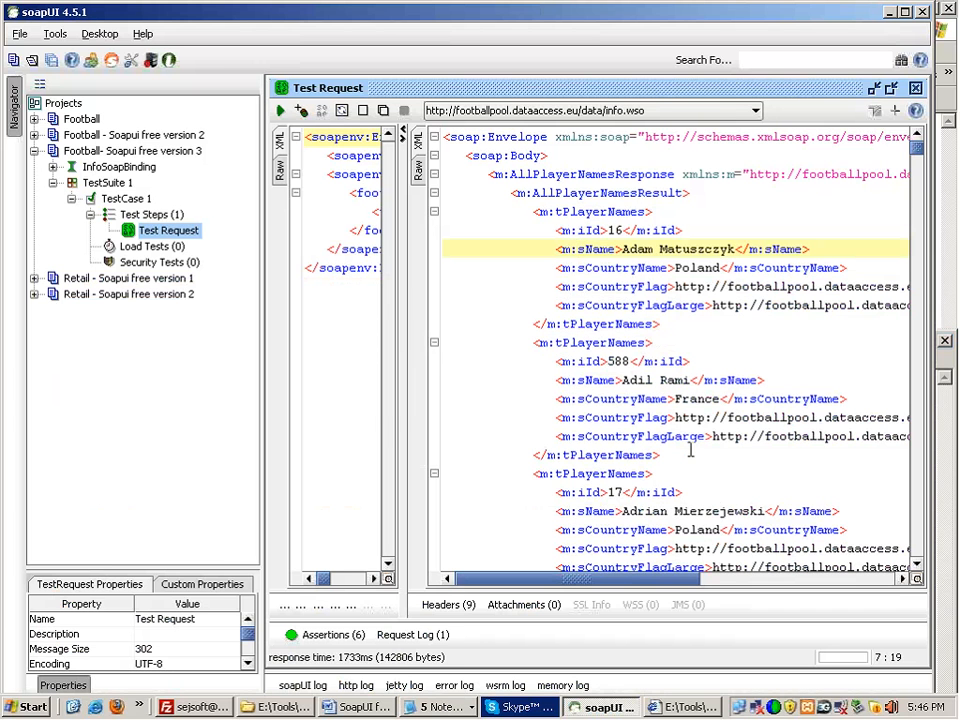
Step: Paste a copy of the third path below a blank line in Notepad and remove its m:tPlayerNames index
key(alt+Tab)
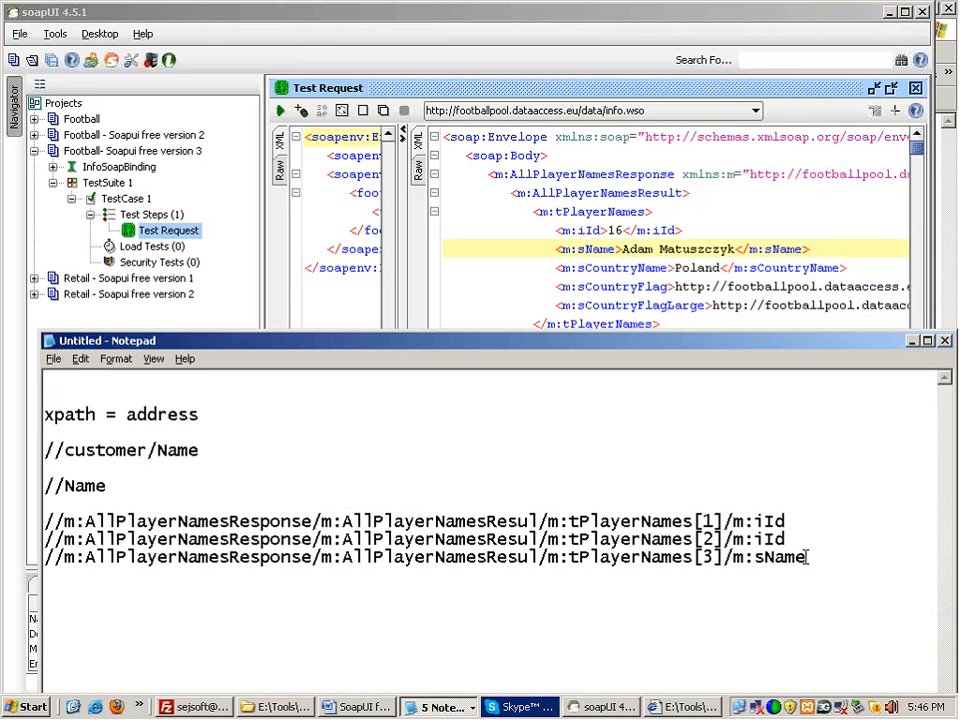
key(ctrl+v)
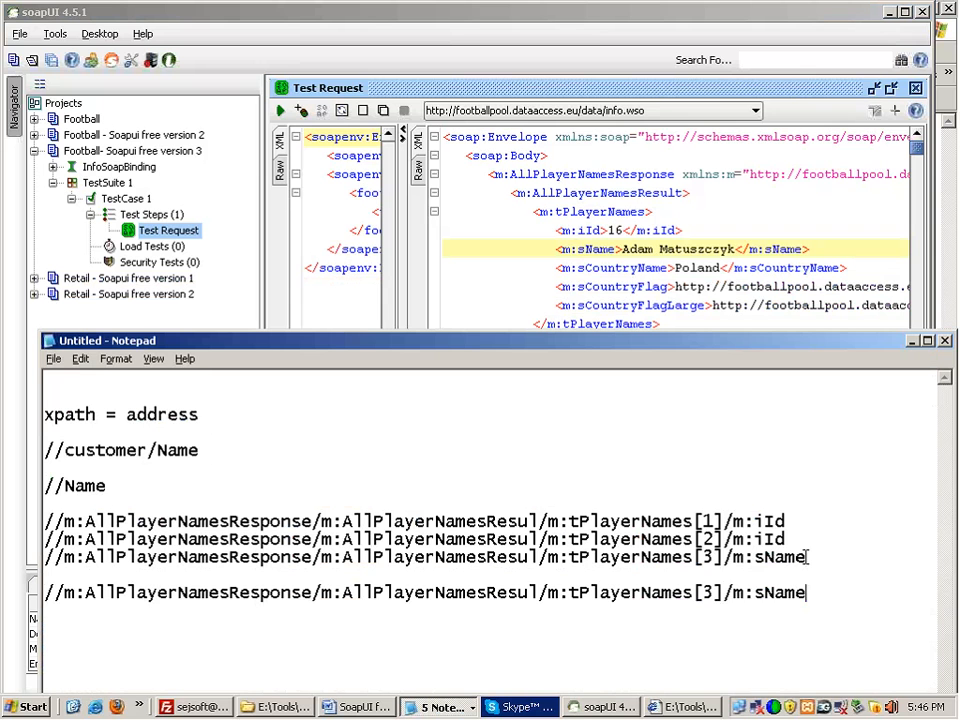
click(723, 592)
key(BackSpace)
key(BackSpace)
key(BackSpace)
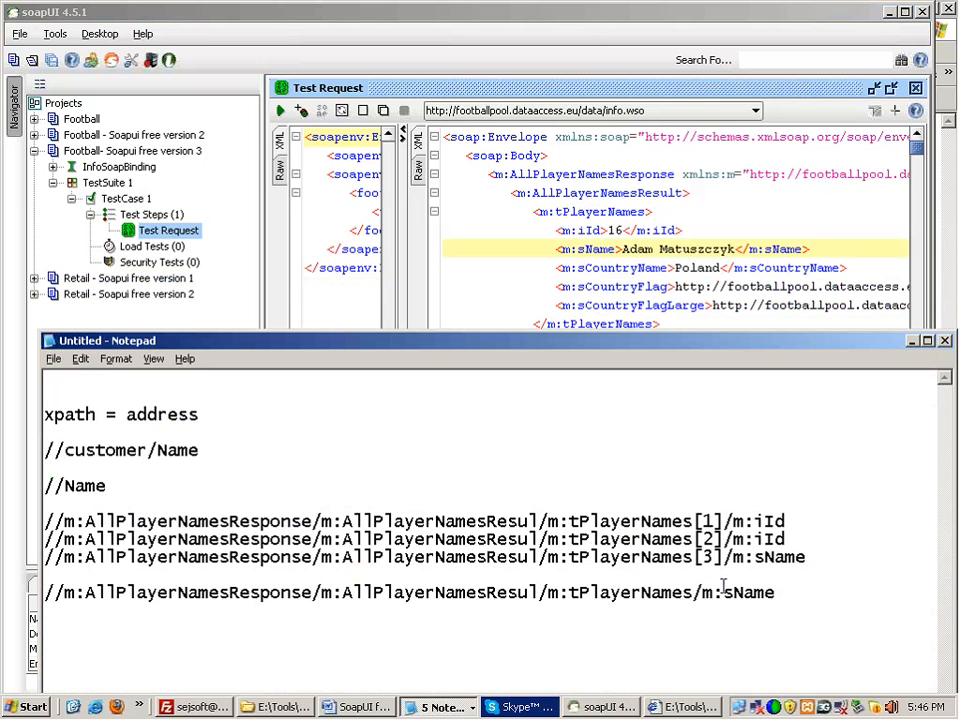
Step: Add the caption "all the names in the doc" directly above the unindexed path, raising the Notepad window for room, and highlight the caption
click(44, 592)
key(Return)
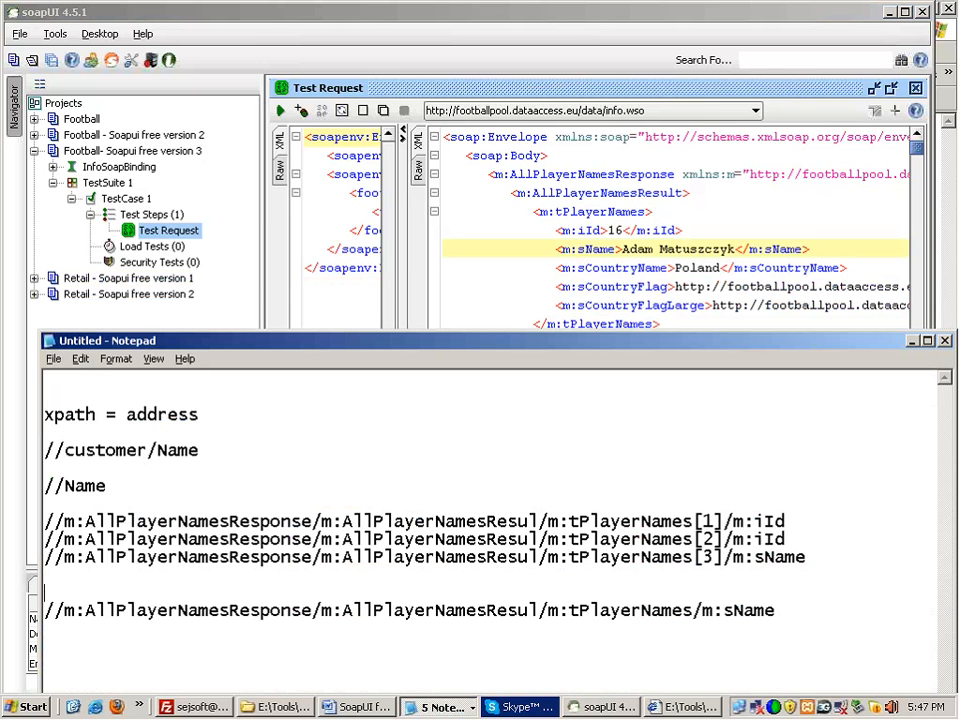
drag(474, 341, 488, 244)
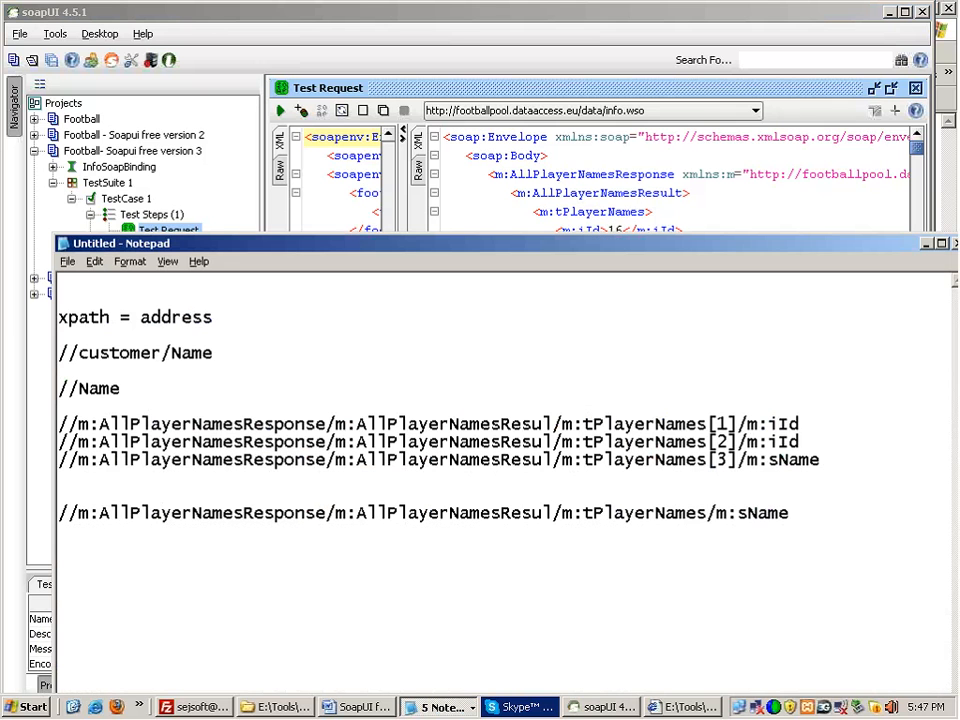
text(all the na)
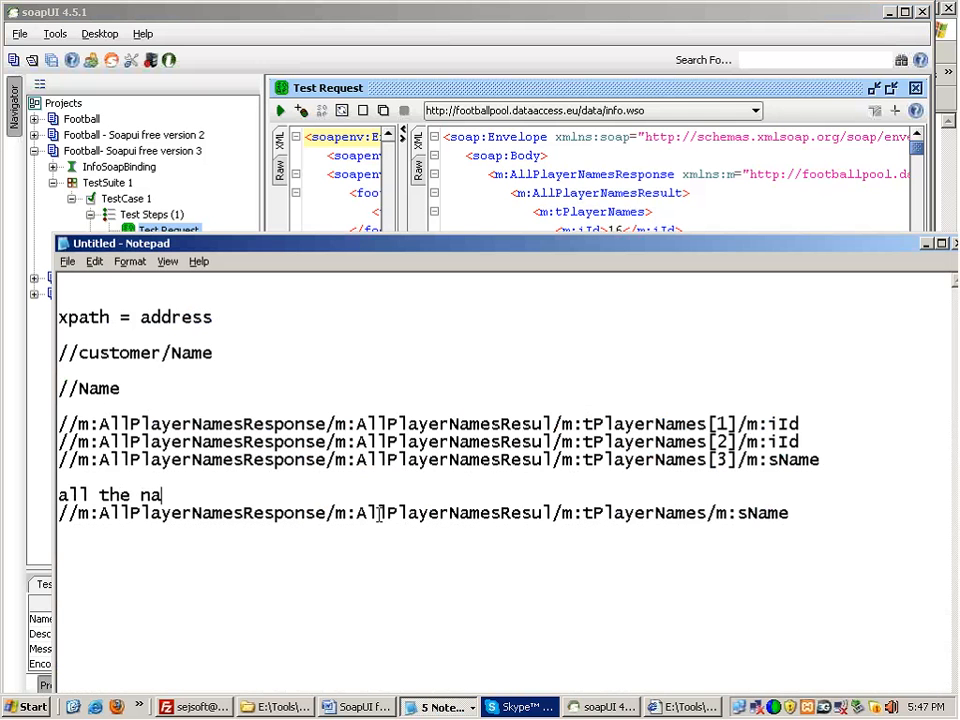
text(mes in the doc)
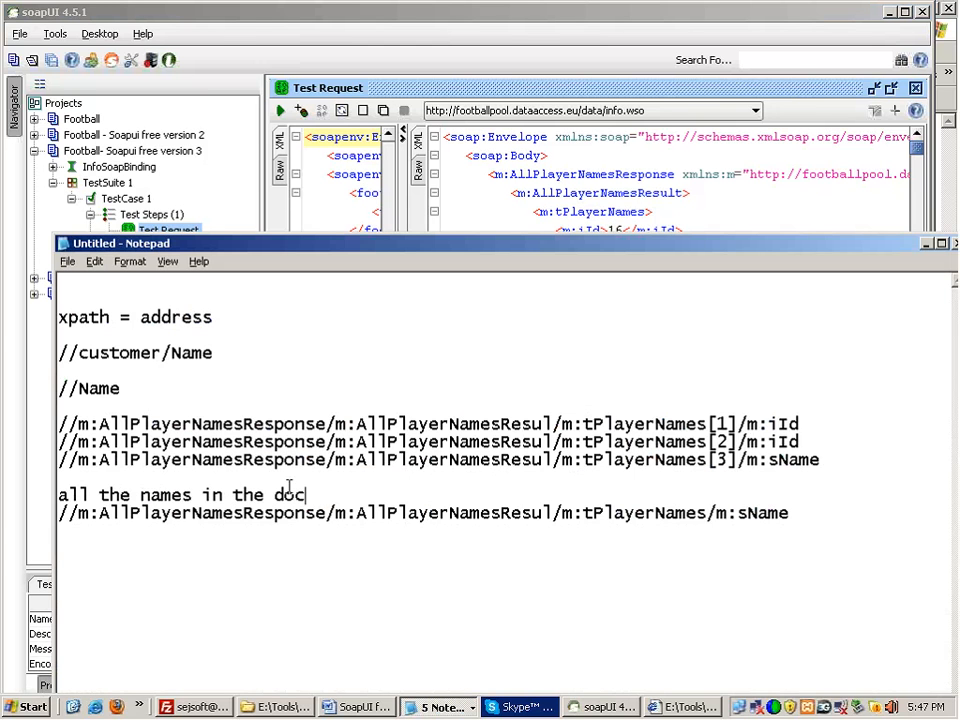
key(shift+Home)
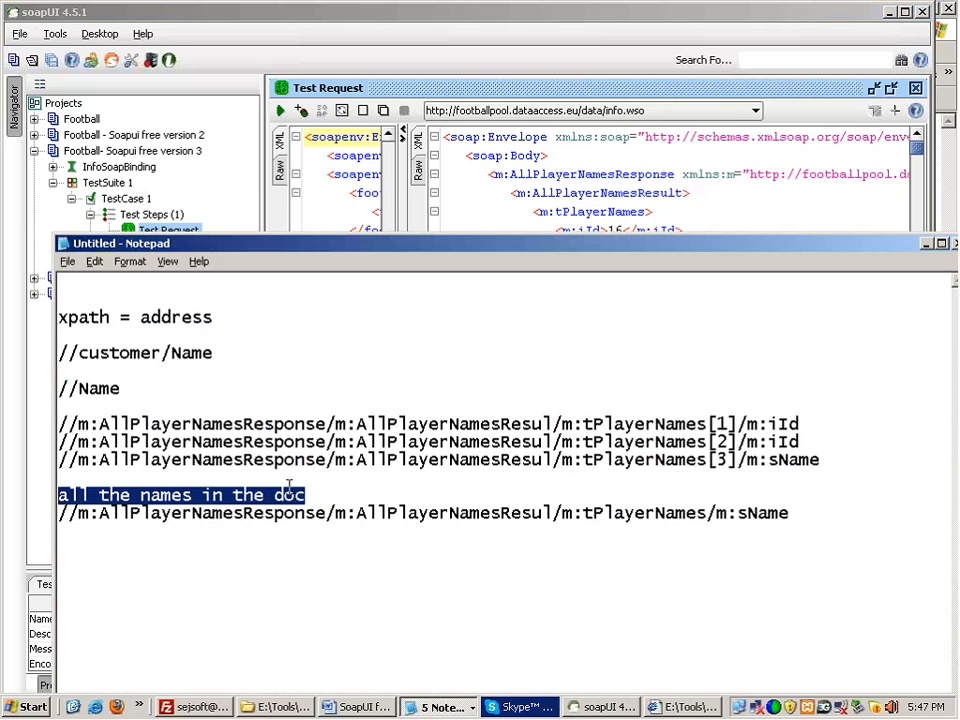
click(776, 545)
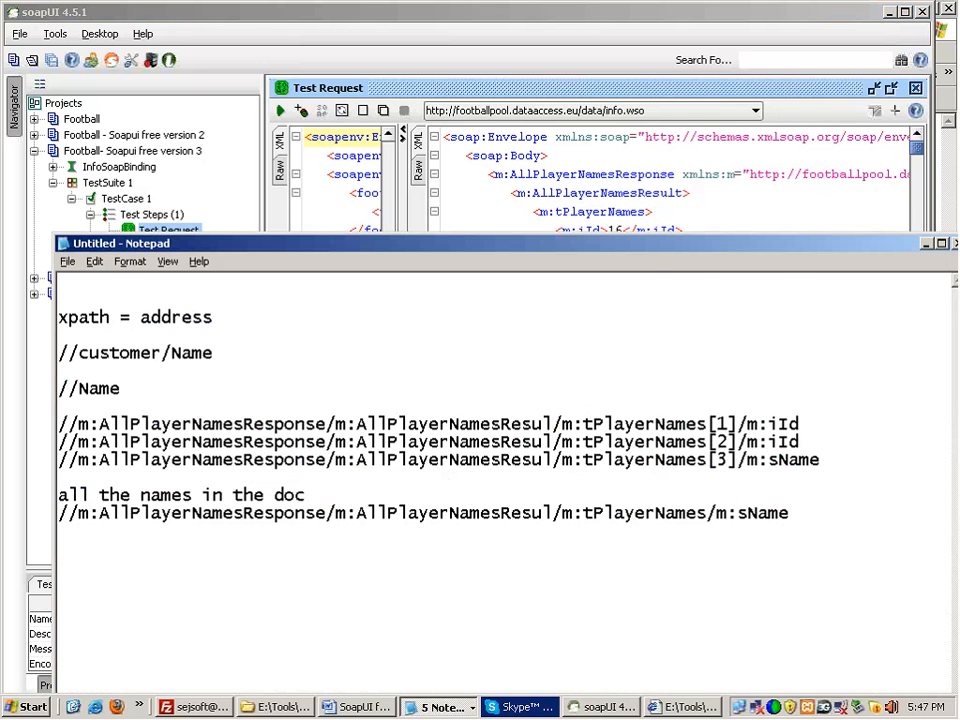
Step: Maximize the soapUI window and return to the Notepad notes
key(alt+Tab)
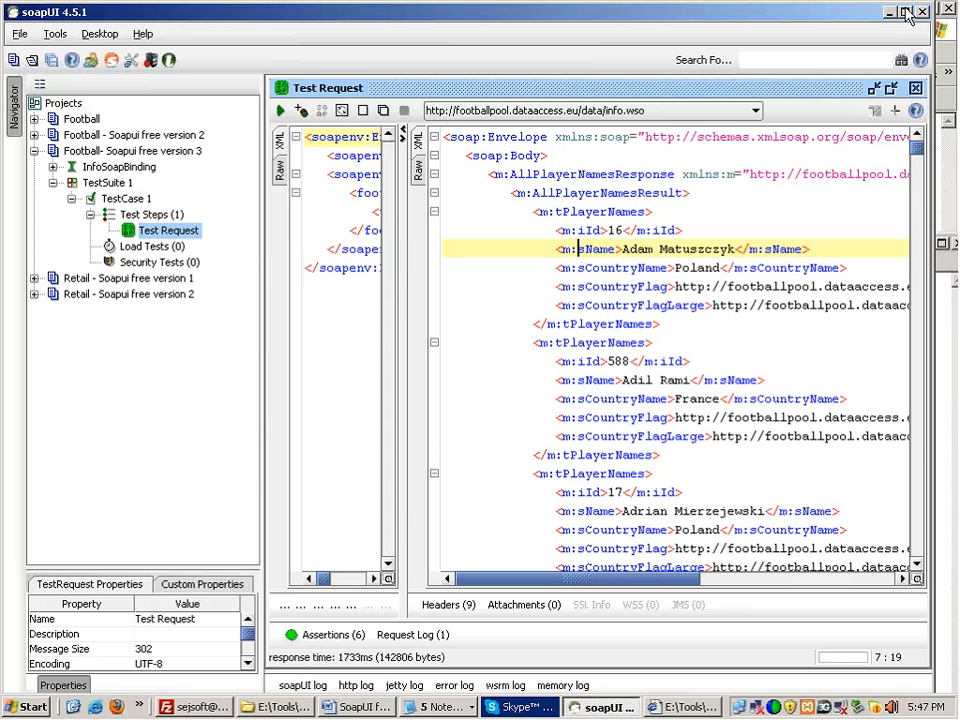
click(905, 13)
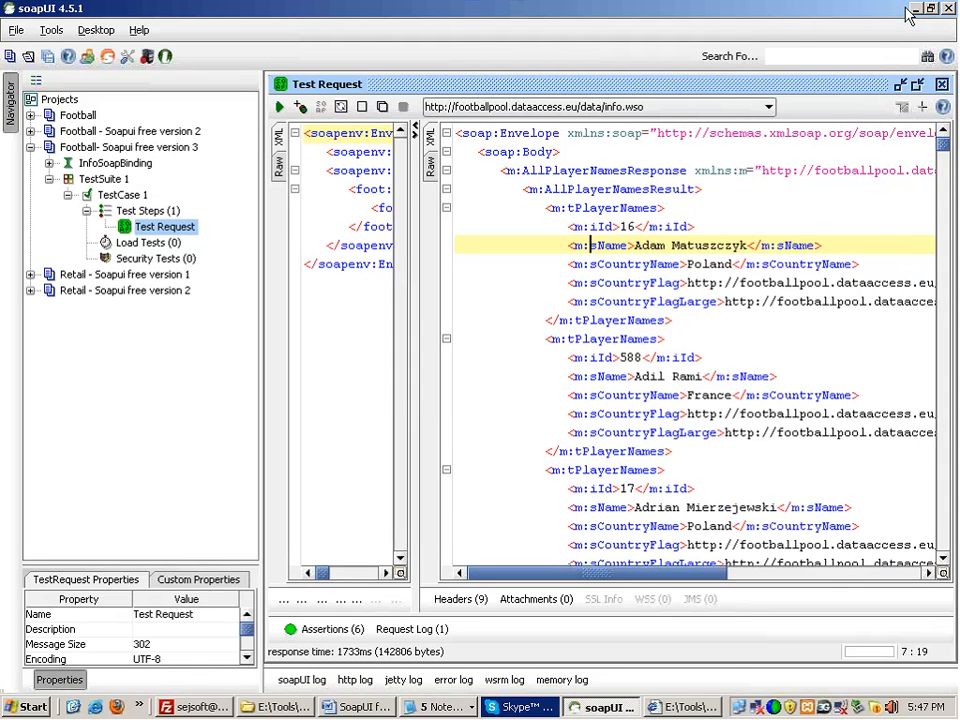
key(alt+Tab)
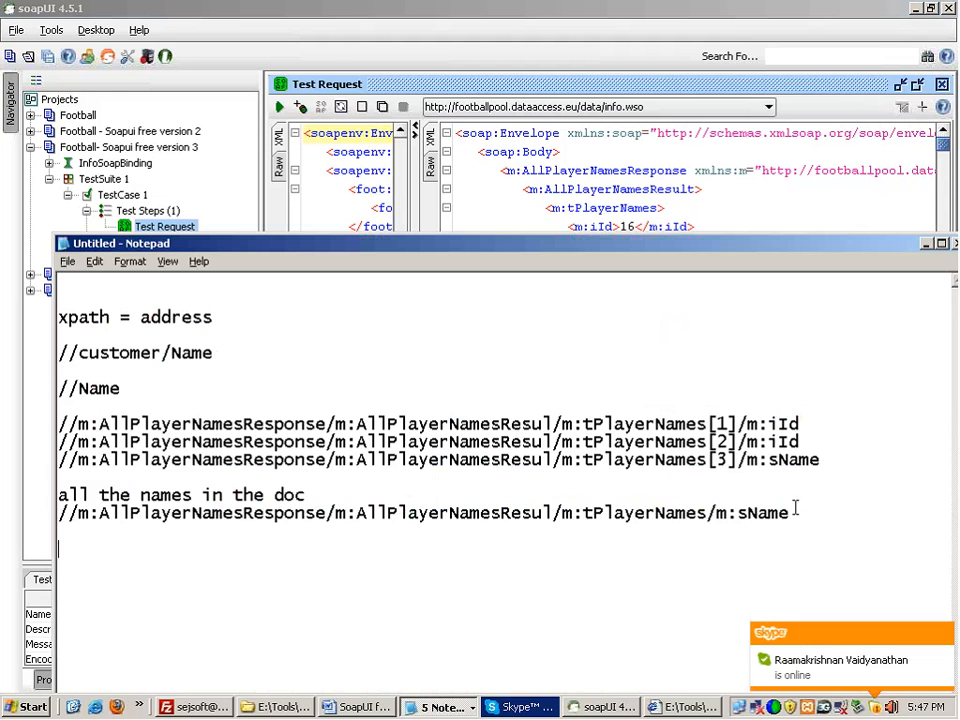
Step: Write the short path "//m:sName" below the full path, reusing the m:sName ending copied from it
text(//)
drag(714, 513, 790, 513)
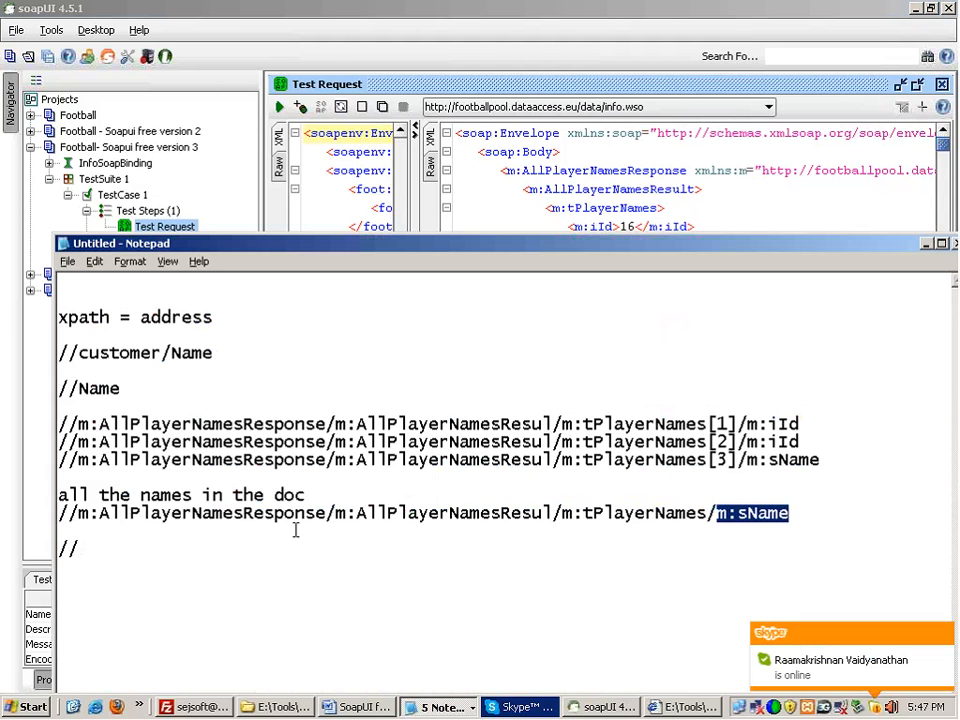
key(ctrl+c)
click(206, 548)
key(ctrl+v)
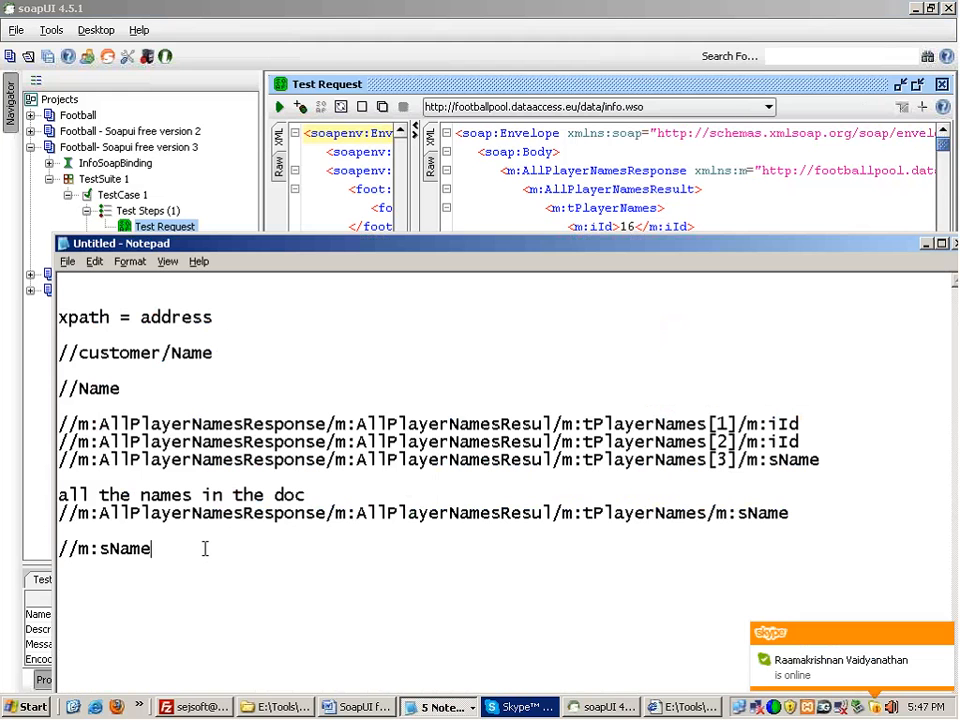
Step: Compare the short //m:sName path with the full unindexed path by highlighting each line alternately
key(shift+Home)
click(140, 547)
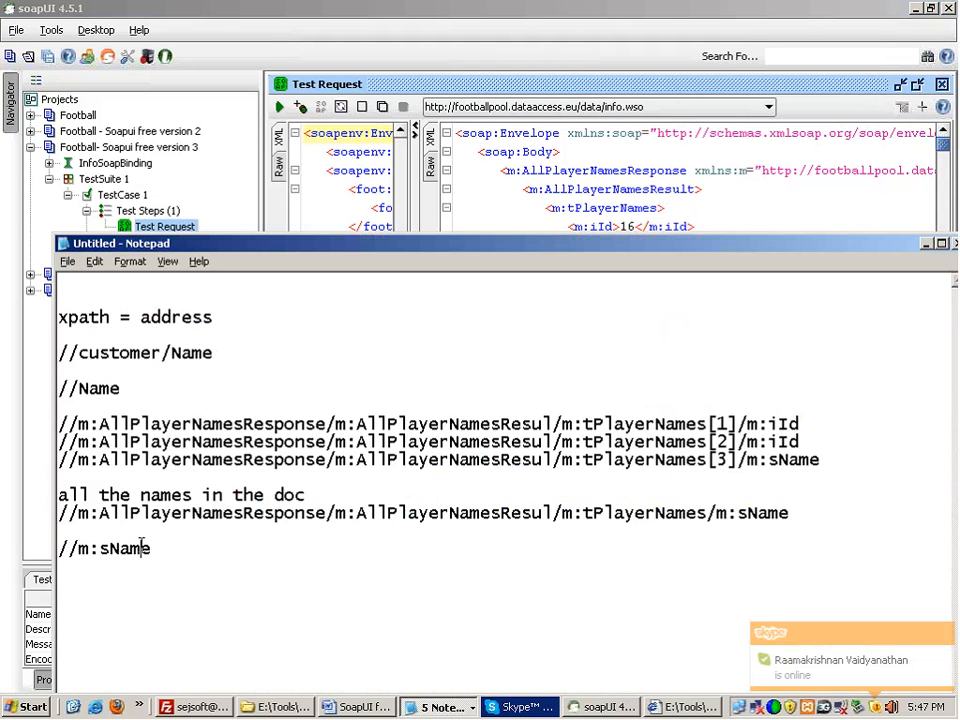
double_click(140, 547)
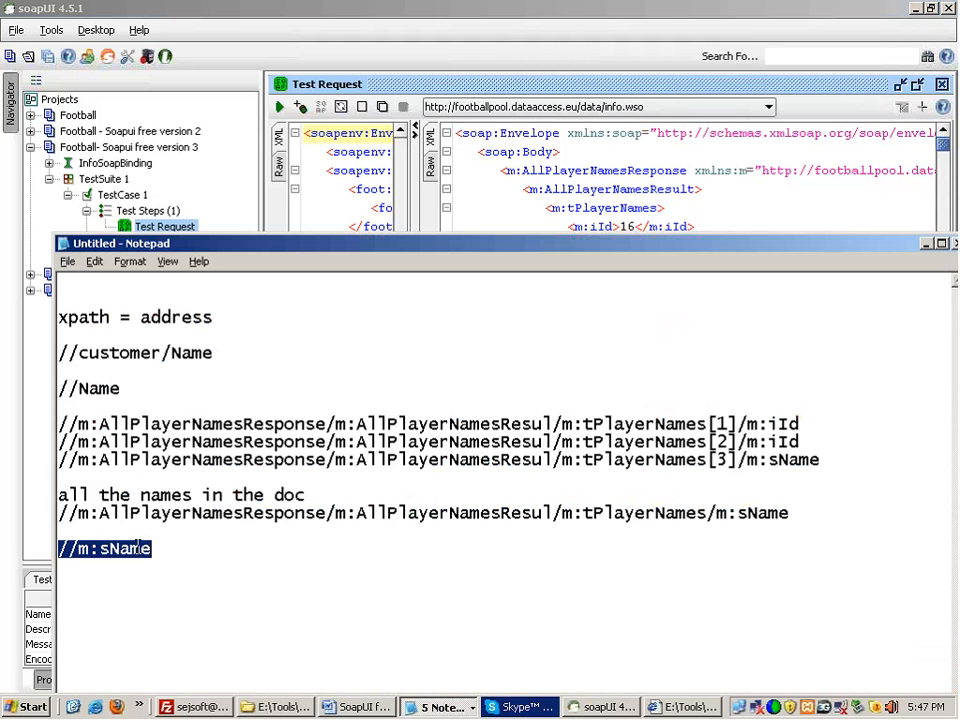
click(244, 507)
double_click(168, 520)
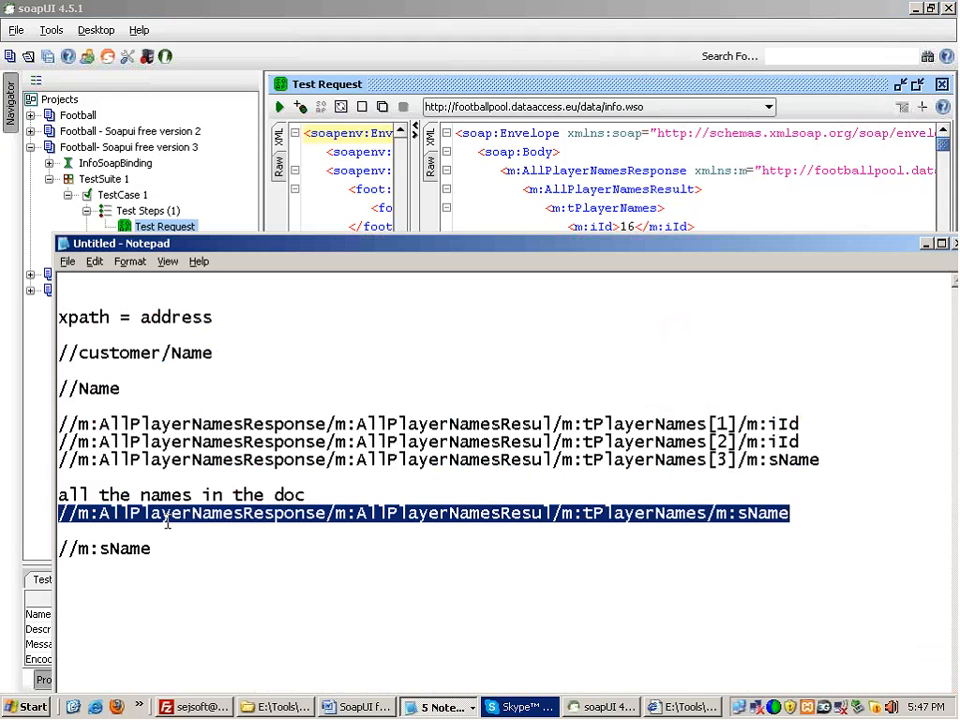
click(135, 550)
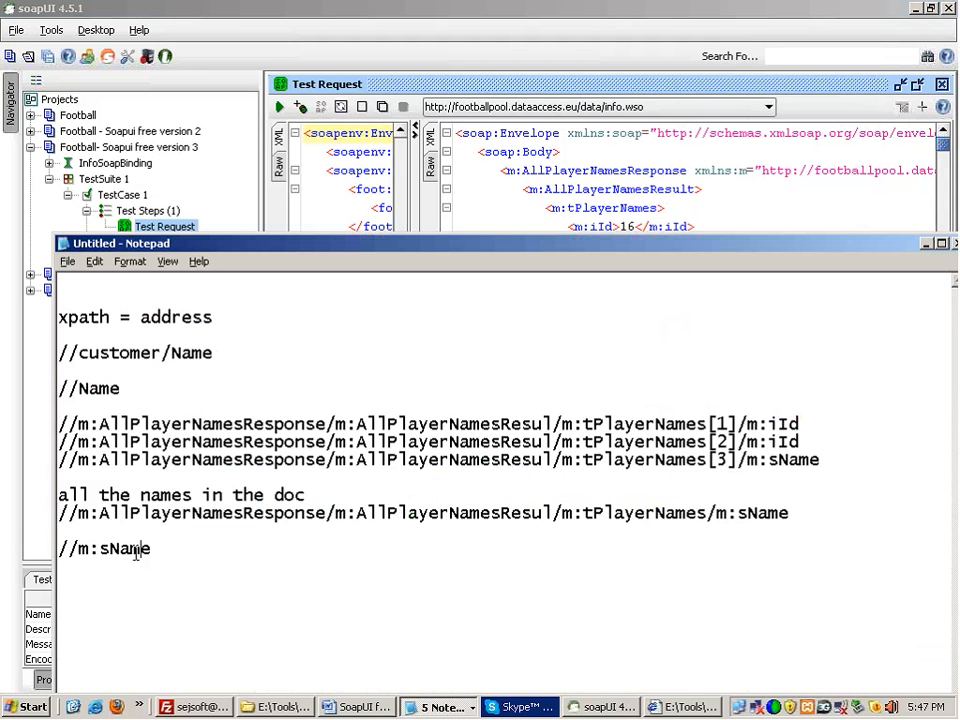
double_click(136, 550)
double_click(166, 517)
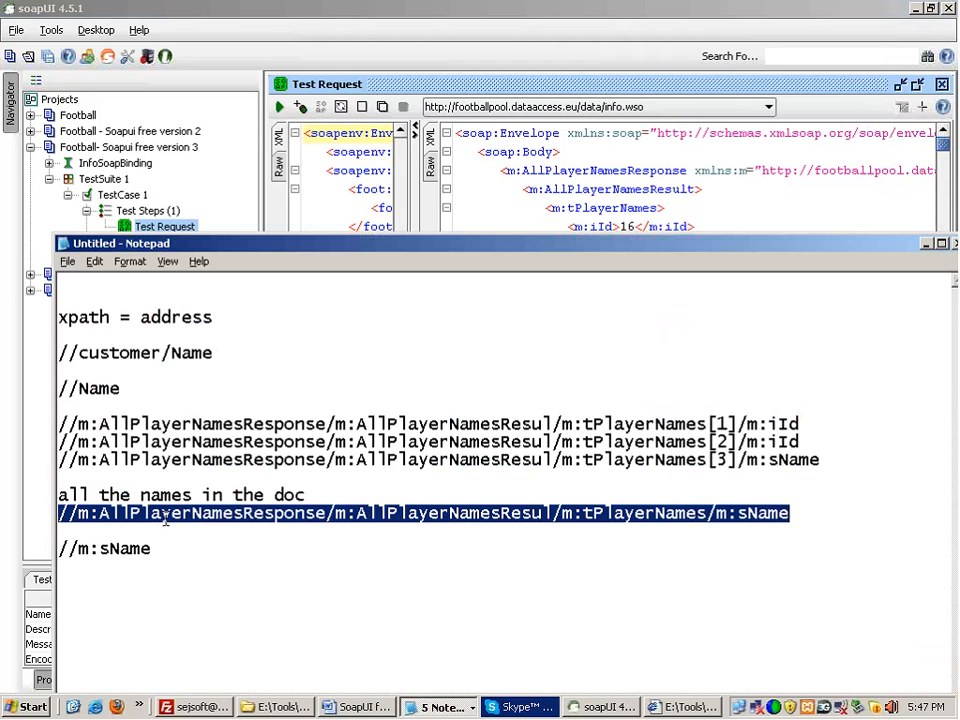
click(128, 549)
double_click(128, 549)
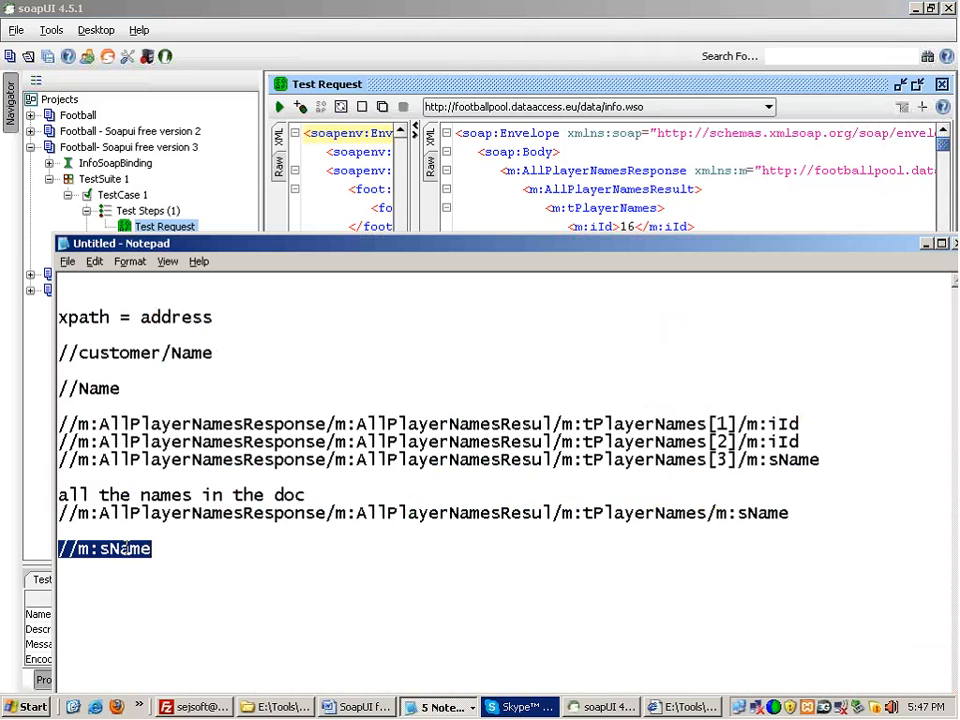
Step: Highlight the m:sName part of the short path, leaving out the leading slashes
drag(151, 549, 98, 549)
click(156, 549)
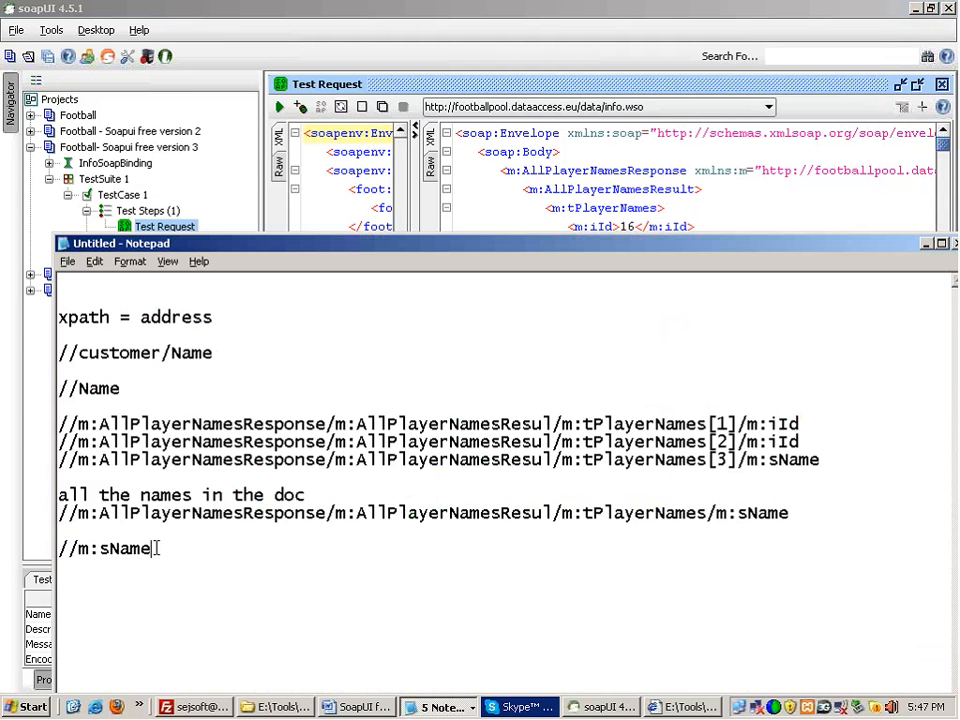
drag(156, 549, 80, 549)
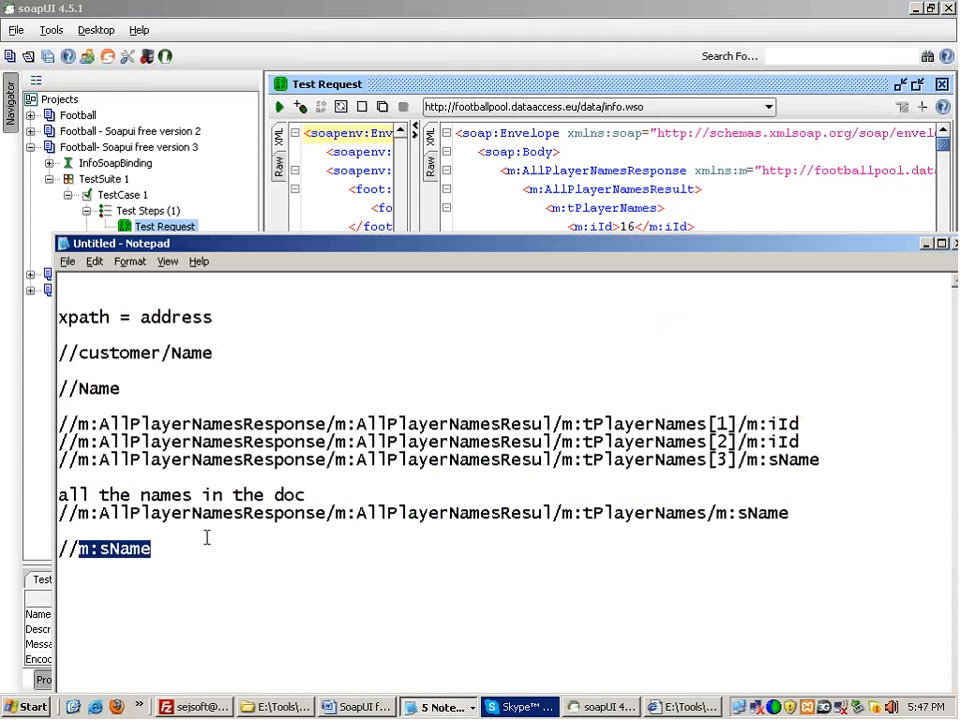
Step: Switch to soapUI, widen the request pane and highlight the first player's m:sName value in the response
click(518, 205)
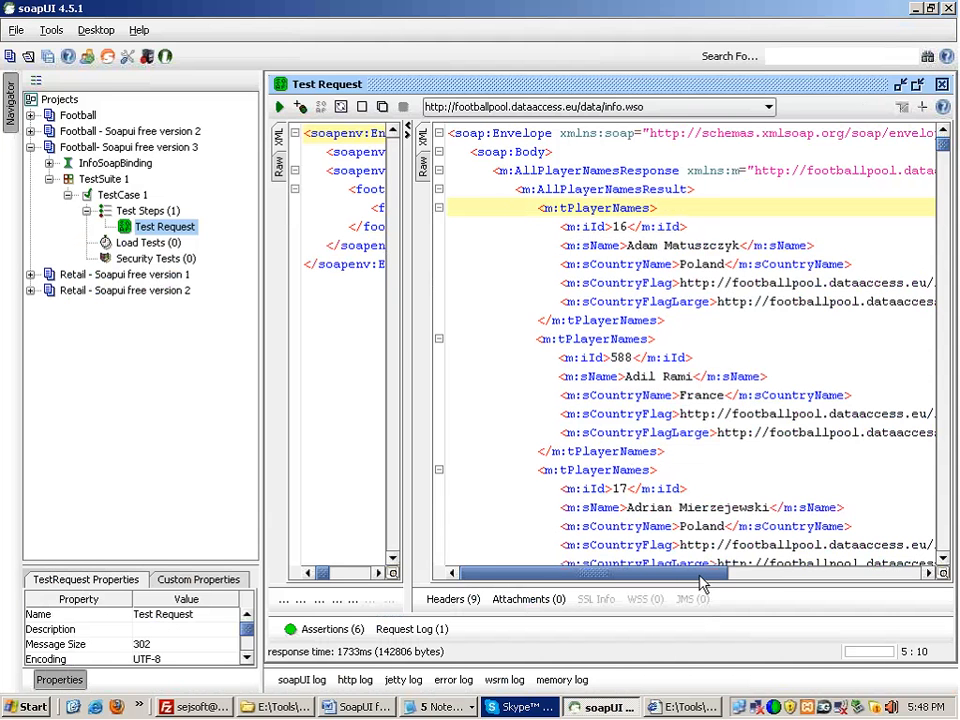
drag(703, 579, 530, 322)
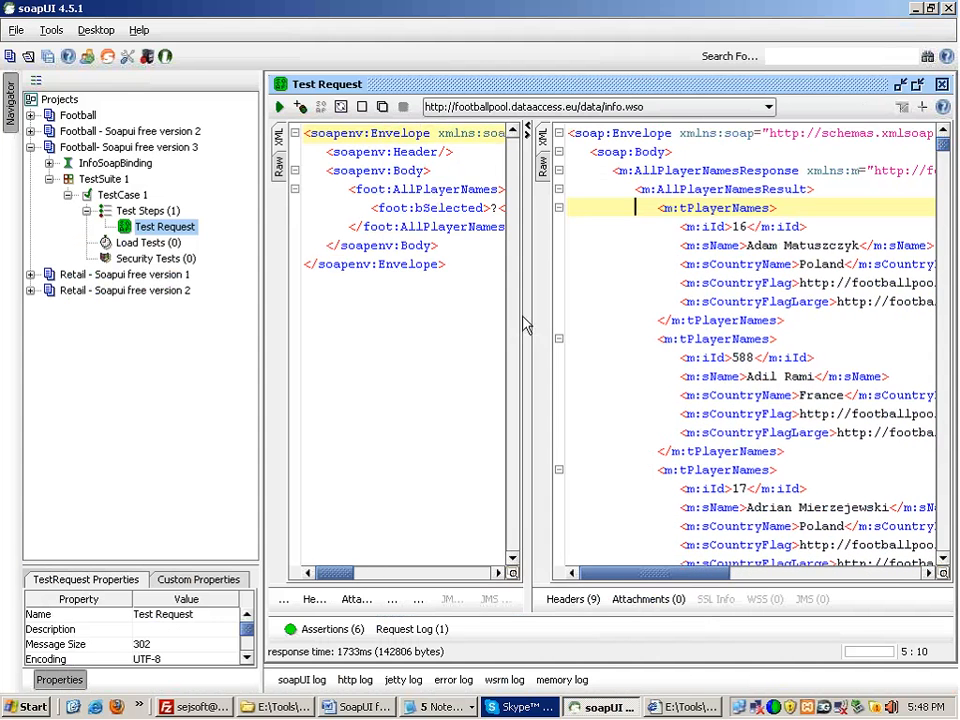
click(747, 245)
drag(747, 245, 860, 245)
click(760, 246)
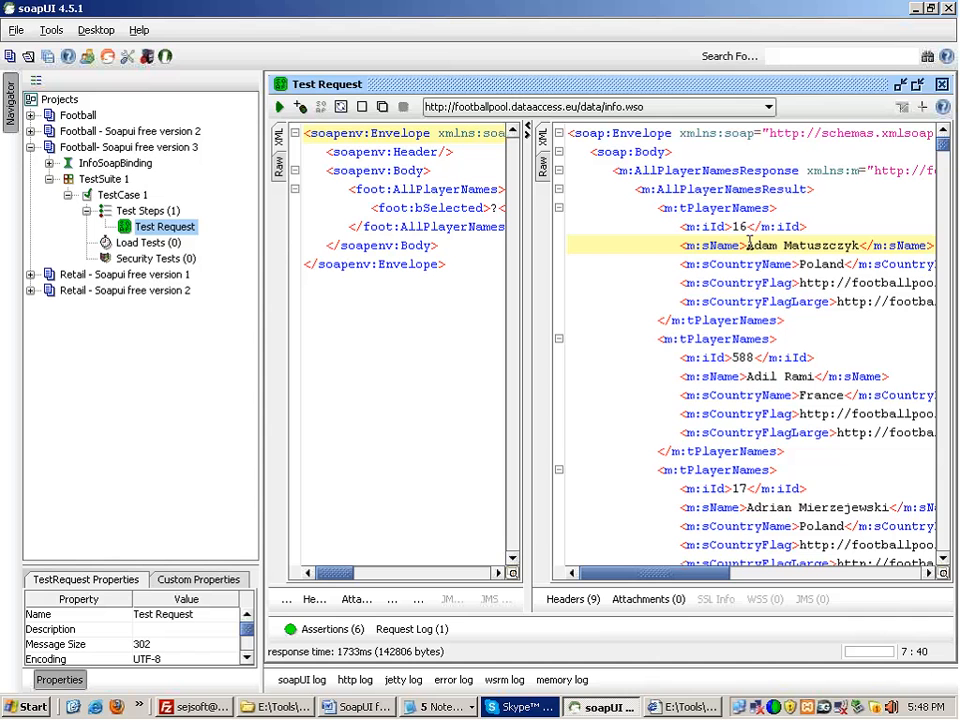
drag(748, 245, 860, 245)
double_click(763, 245)
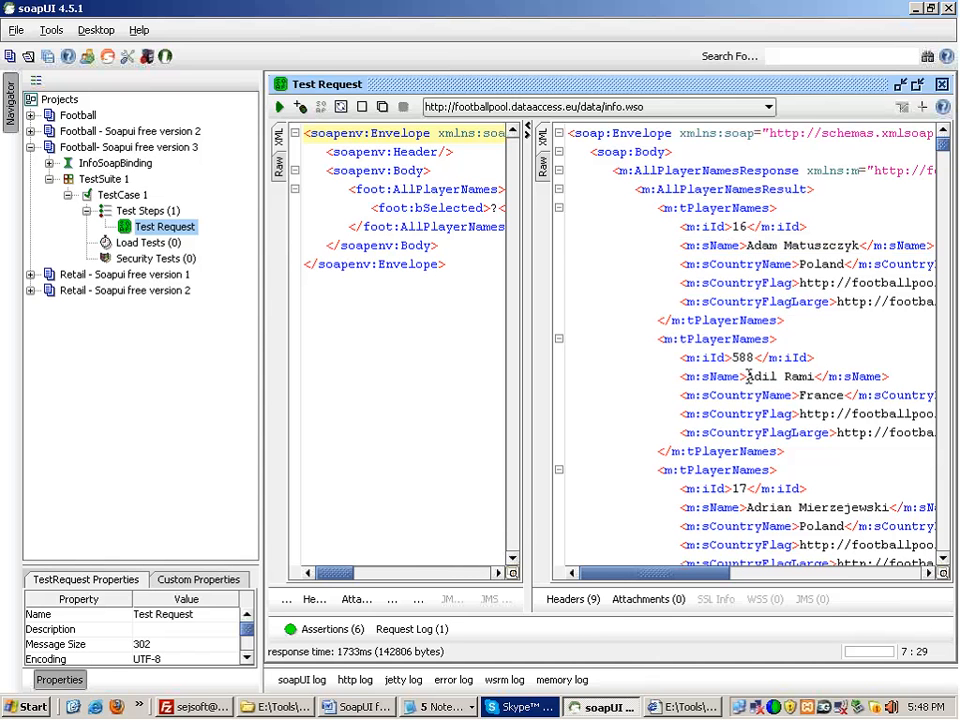
Step: Highlight the second player's m:sName value, compare it with the first player's, and highlight the second player's country, France
drag(748, 376, 816, 376)
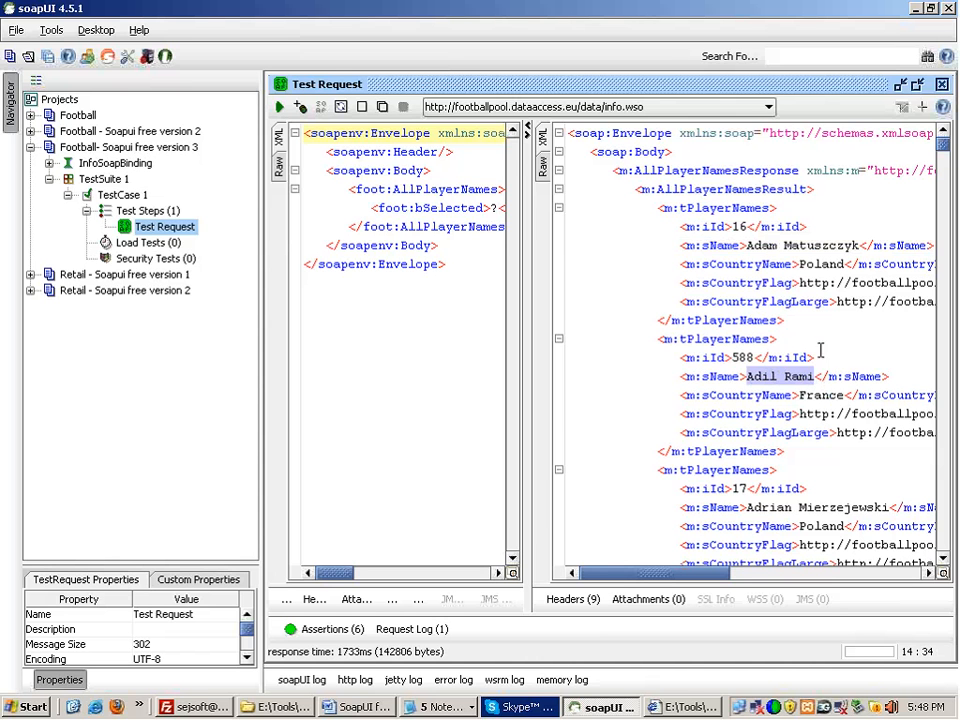
double_click(820, 245)
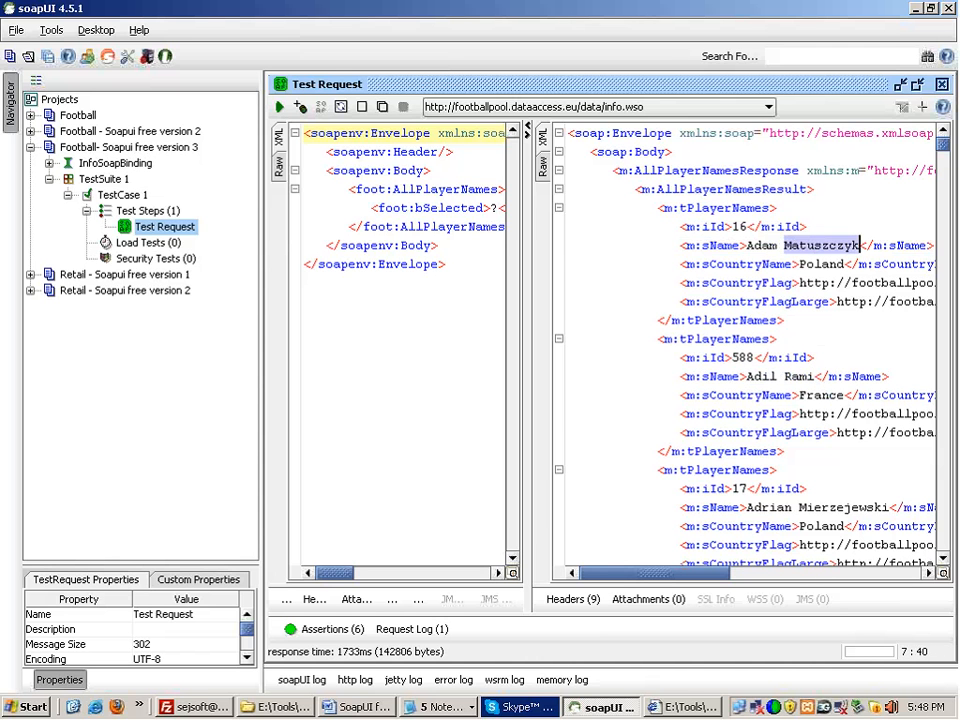
click(748, 376)
drag(748, 376, 814, 377)
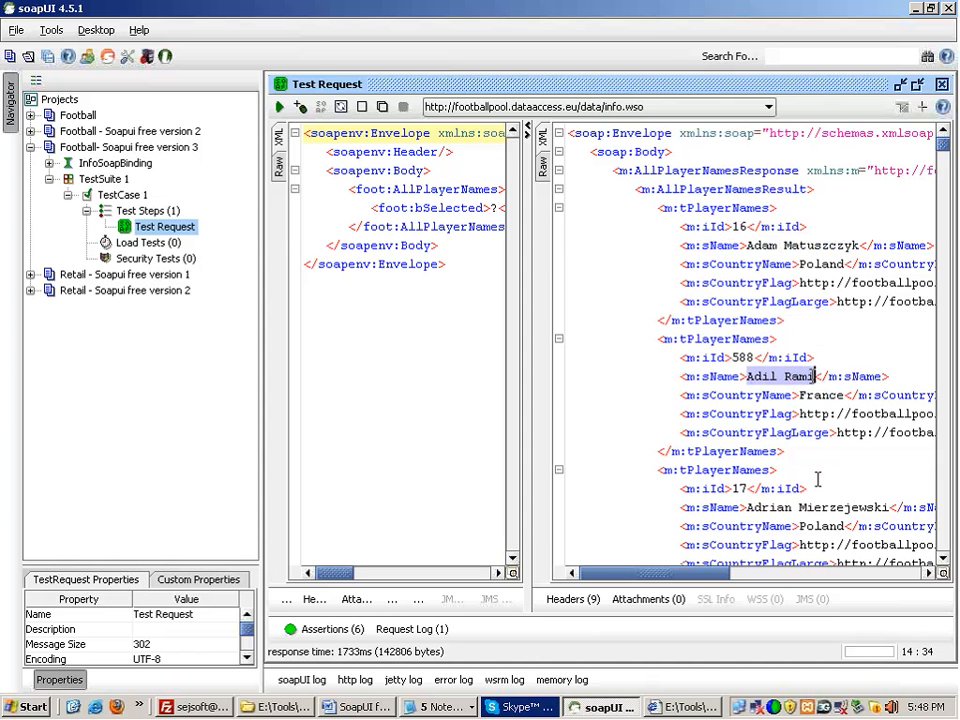
click(767, 356)
drag(748, 377, 814, 377)
double_click(813, 396)
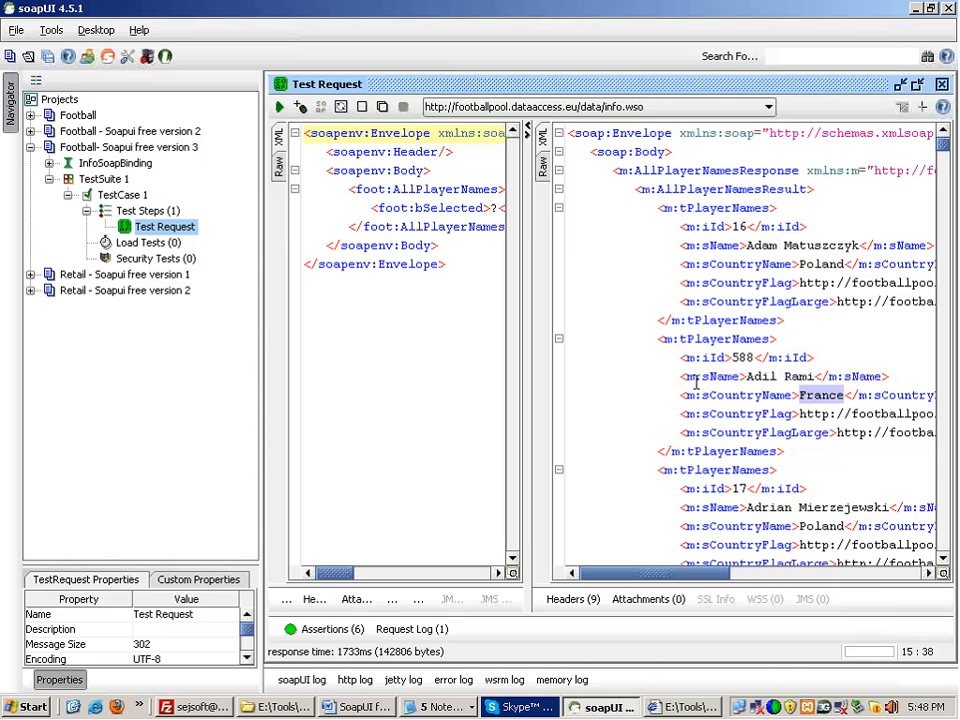
Step: Resubmit the AllPlayerNames test request to refresh the response
right_click(677, 273)
click(692, 396)
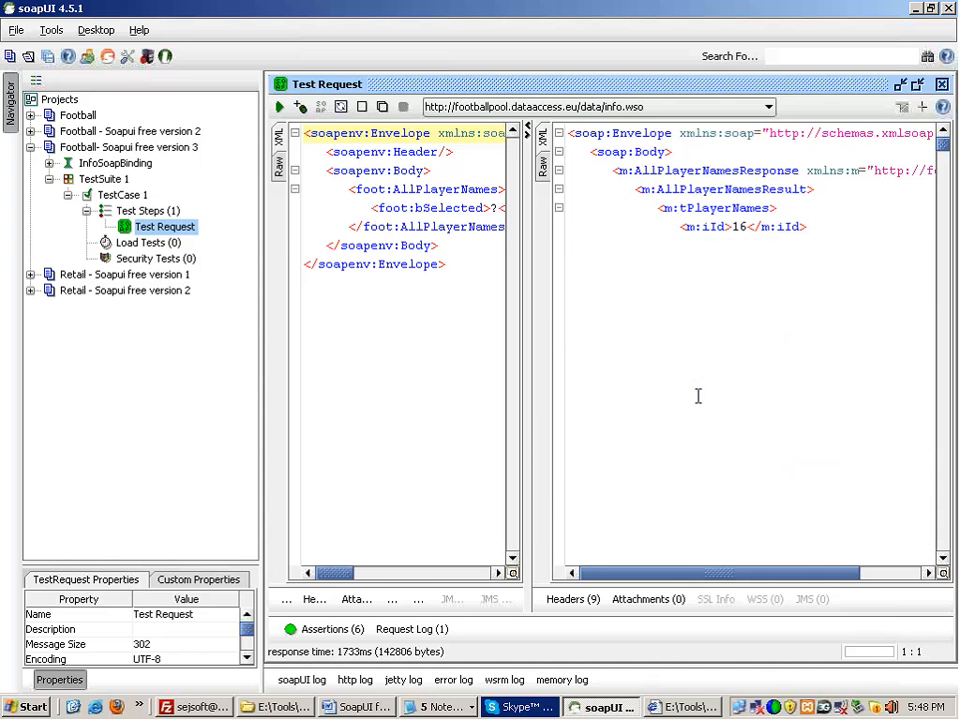
click(280, 108)
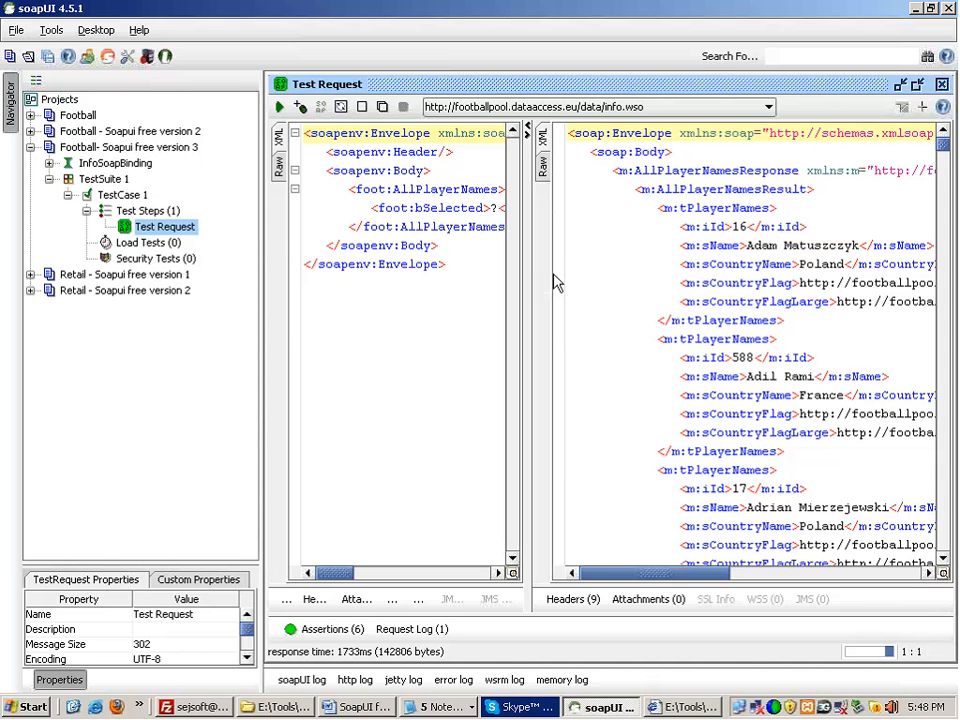
Step: Highlight the first player's surname, the second player's name and country, and the third player's m:iId value in the response
double_click(820, 246)
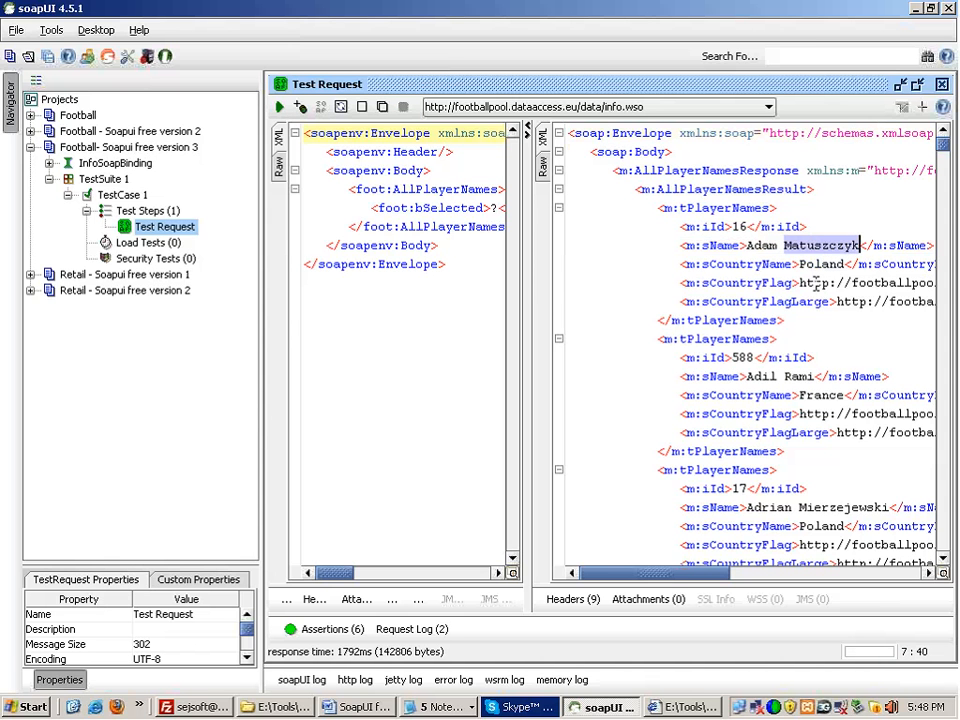
double_click(807, 381)
double_click(812, 395)
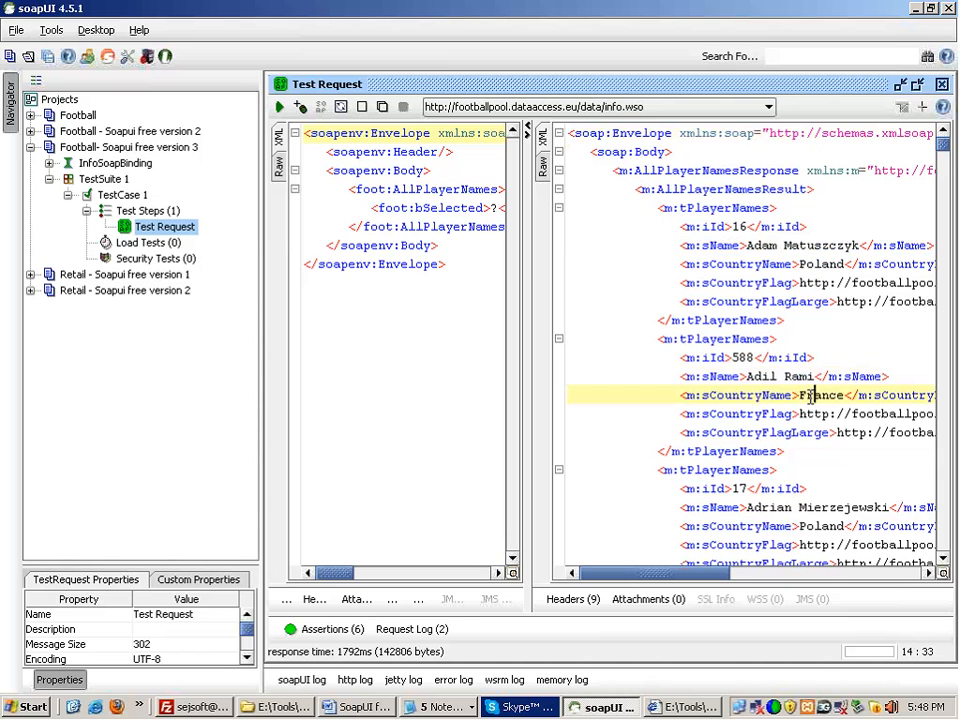
click(726, 497)
double_click(737, 489)
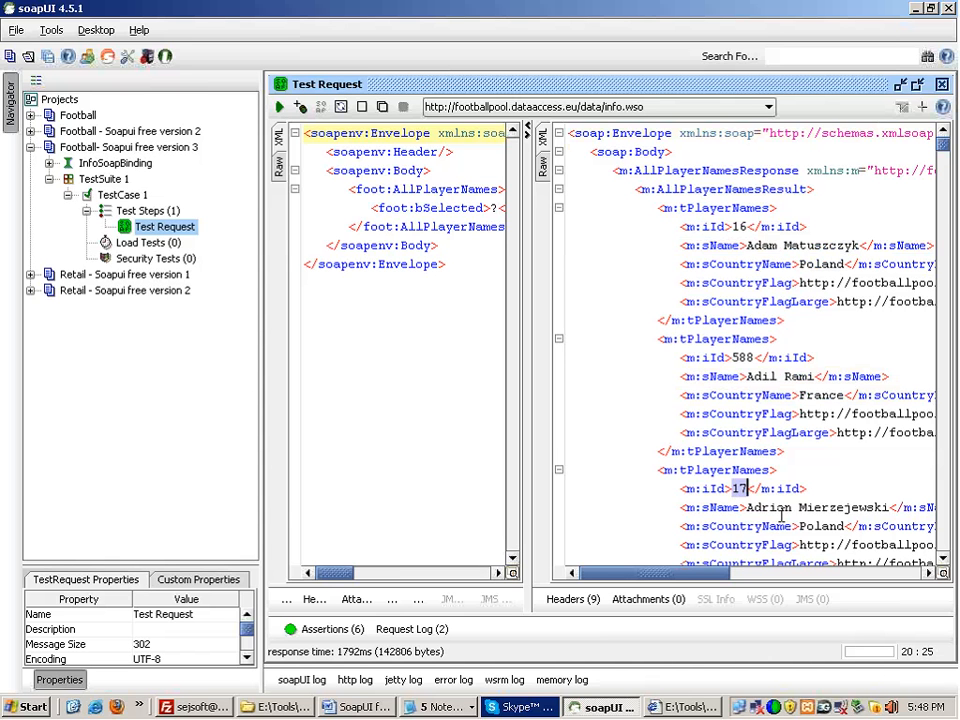
Step: Highlight the first player's first name, check the //m:sName path in Notepad, and return to soapUI
double_click(759, 245)
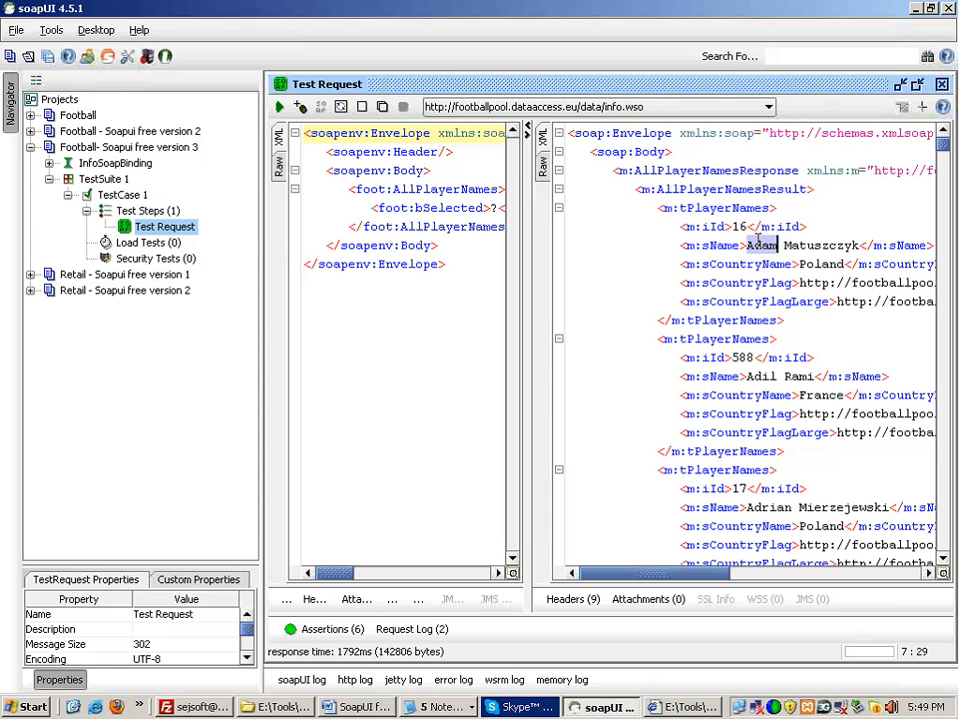
key(alt+Tab)
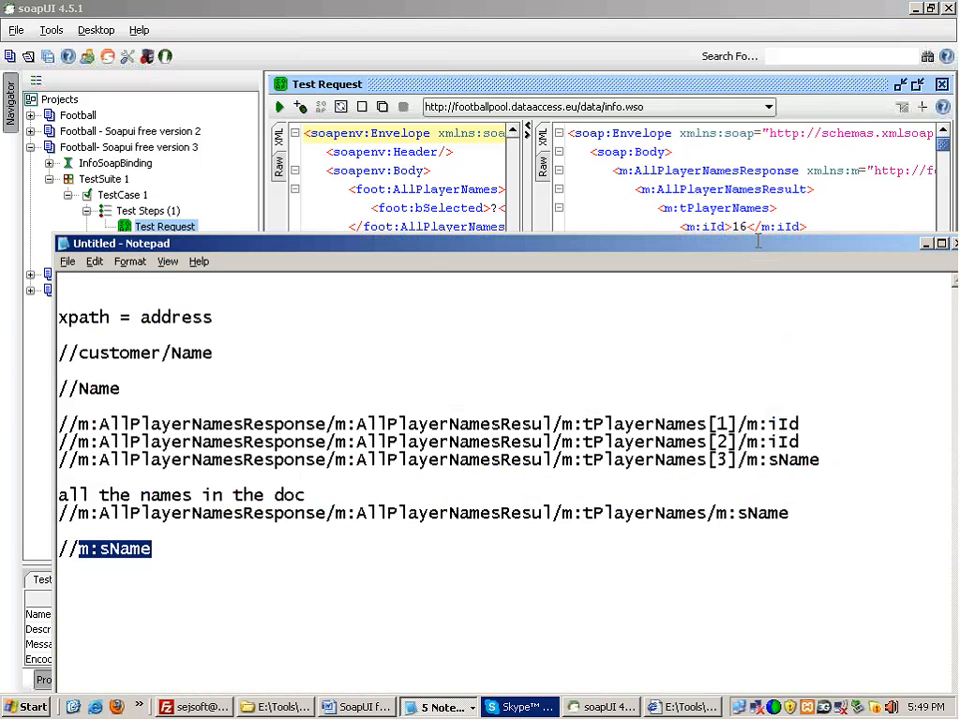
key(alt+Tab)
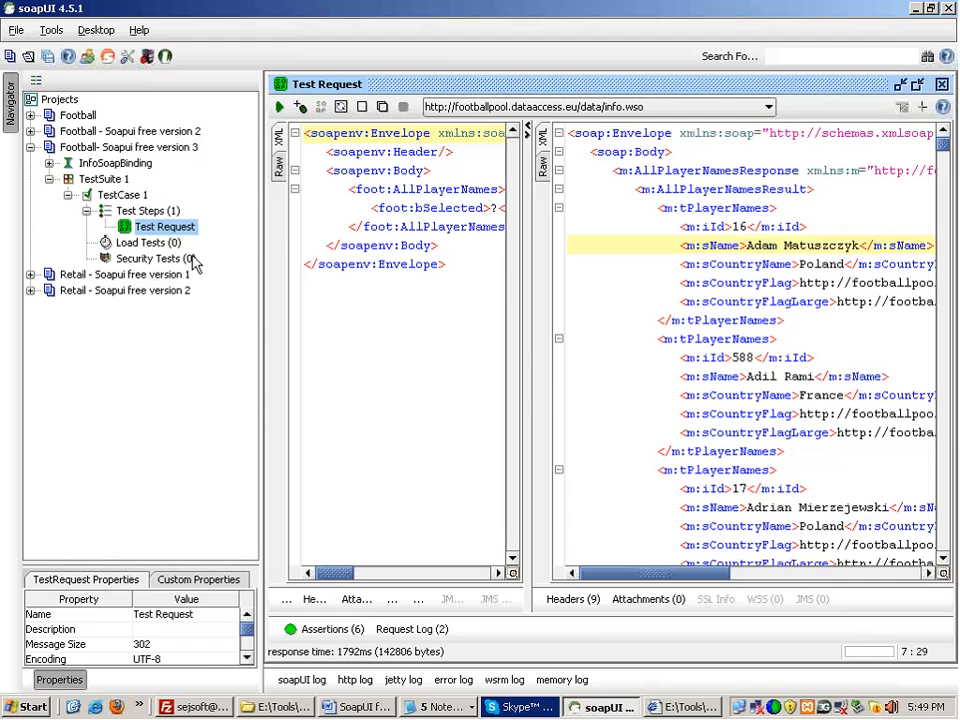
Step: Show the test request's assertions and add an XPath Match assertion from the Property Content category
click(326, 632)
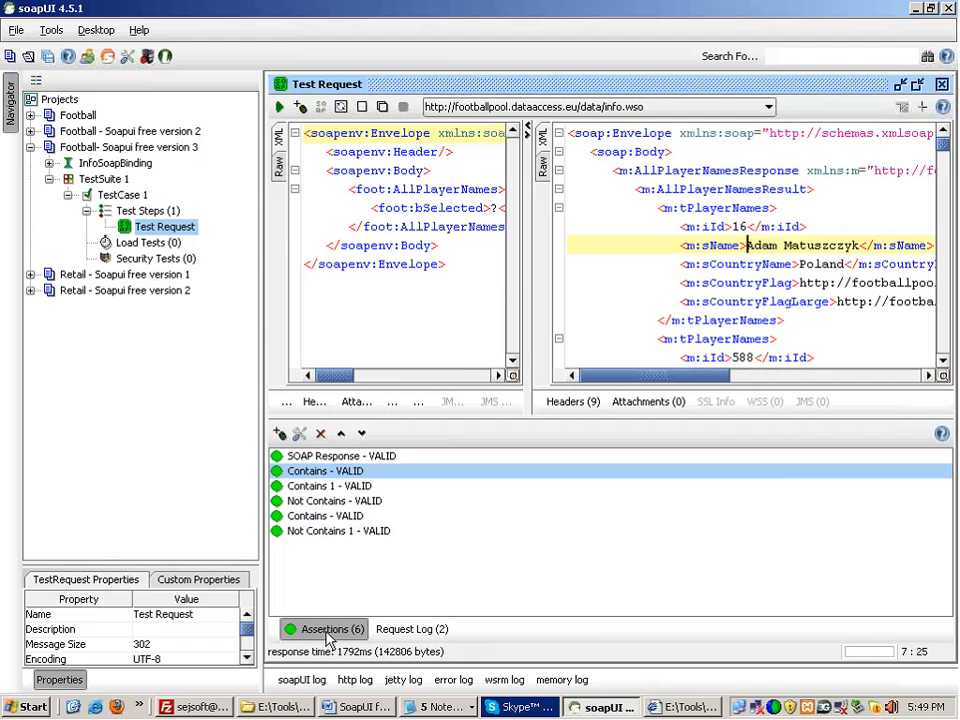
click(279, 434)
click(312, 236)
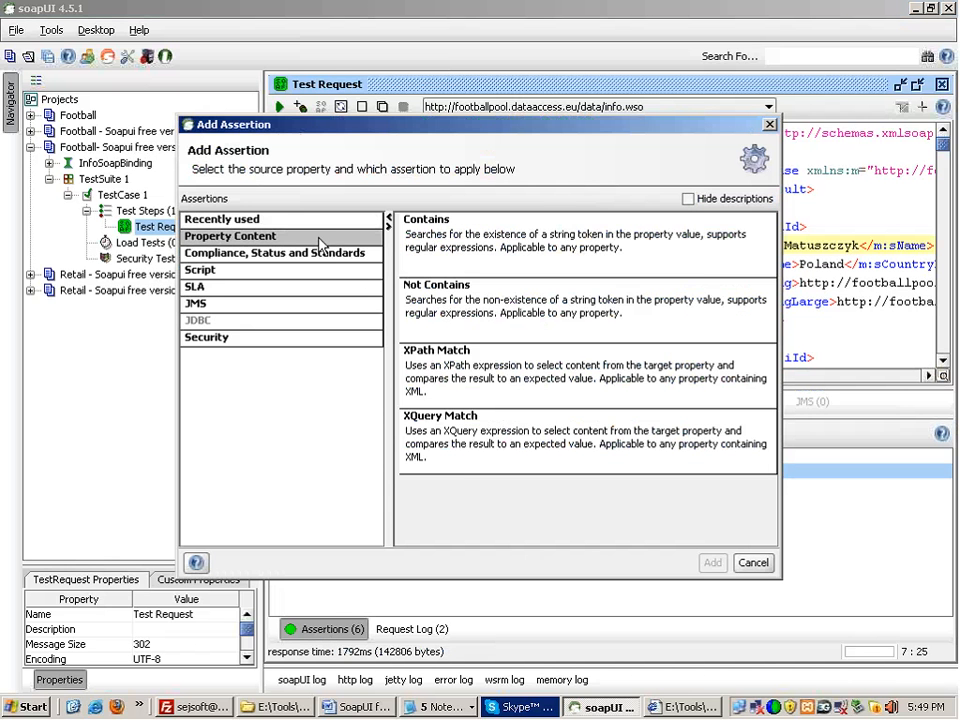
click(458, 370)
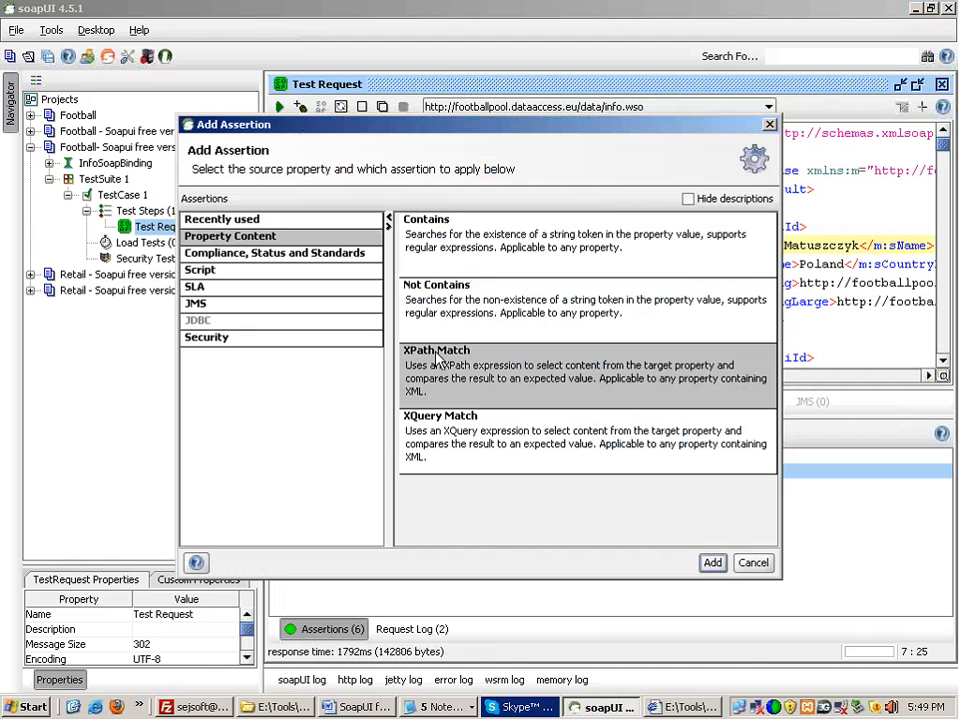
double_click(478, 390)
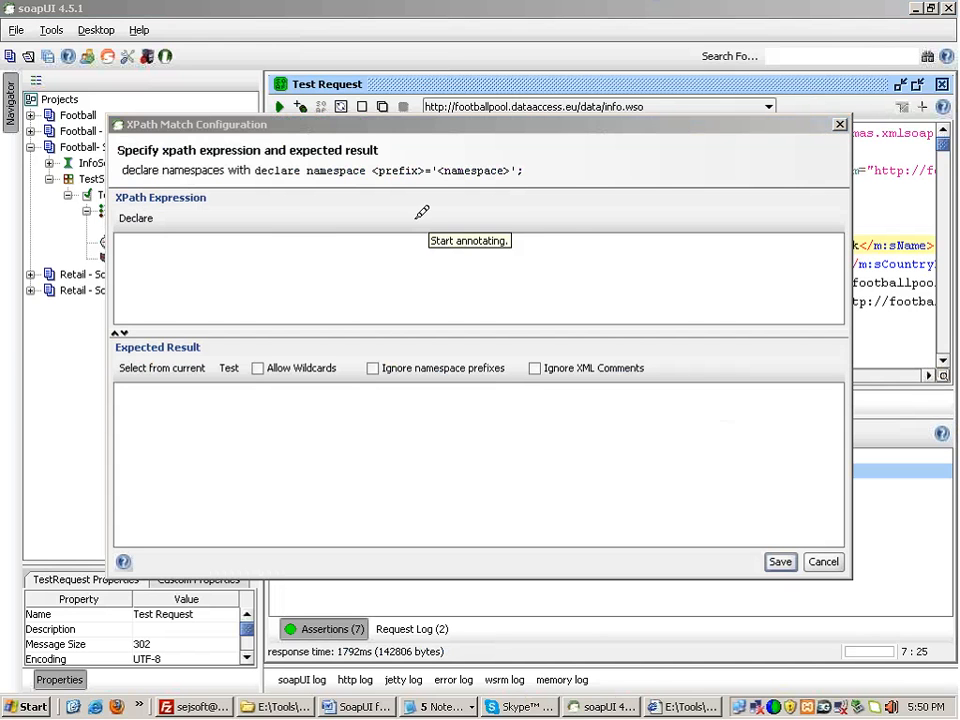
mouse_move(275, 243)
mouse_down()
mouse_move(459, 232)
mouse_move(594, 245)
mouse_move(503, 327)
mouse_move(150, 318)
mouse_move(146, 268)
mouse_move(250, 226)
mouse_move(299, 232)
mouse_up()
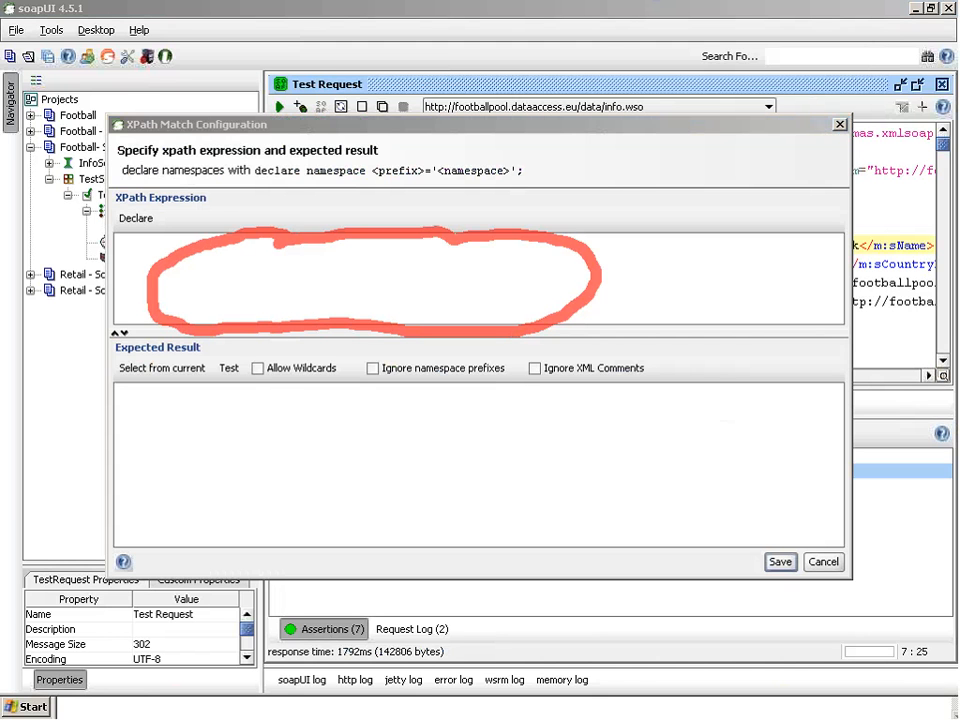
mouse_move(122, 405)
mouse_down()
mouse_move(358, 405)
mouse_move(670, 478)
mouse_move(273, 572)
mouse_move(120, 500)
mouse_move(122, 401)
mouse_up()
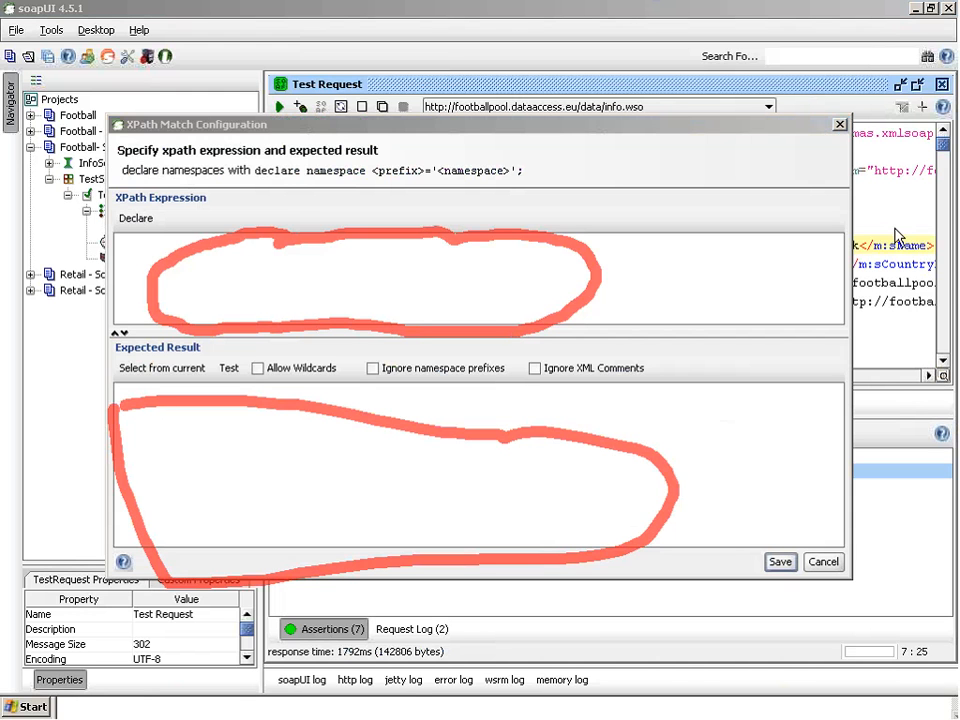
key(Escape)
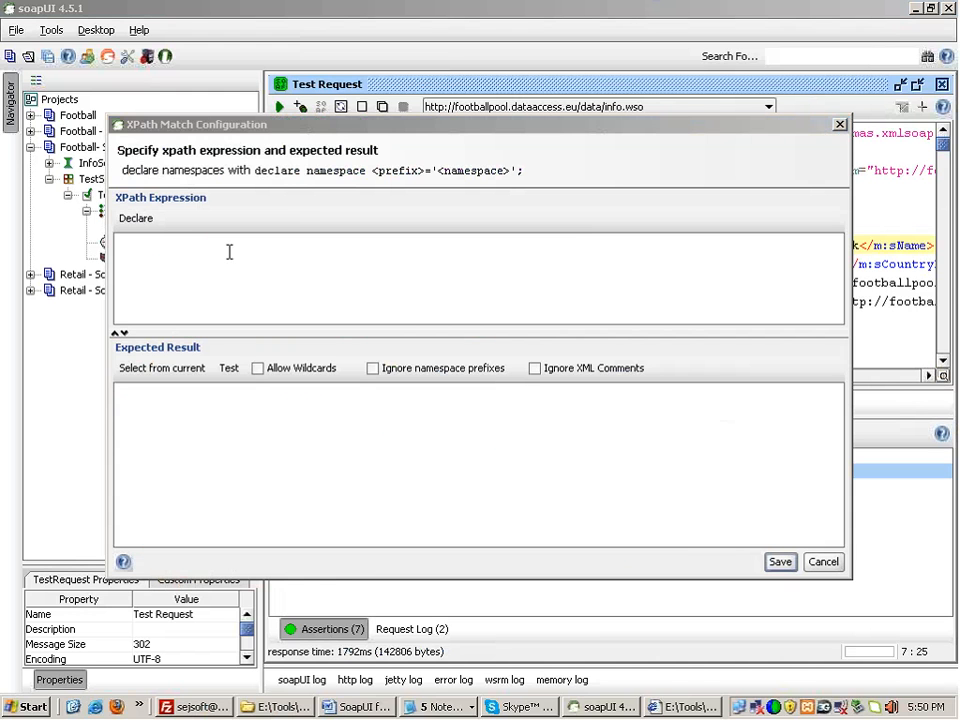
Step: Declare the soap and m namespaces in the XPath expression and save the XPath Match assertion
click(136, 219)
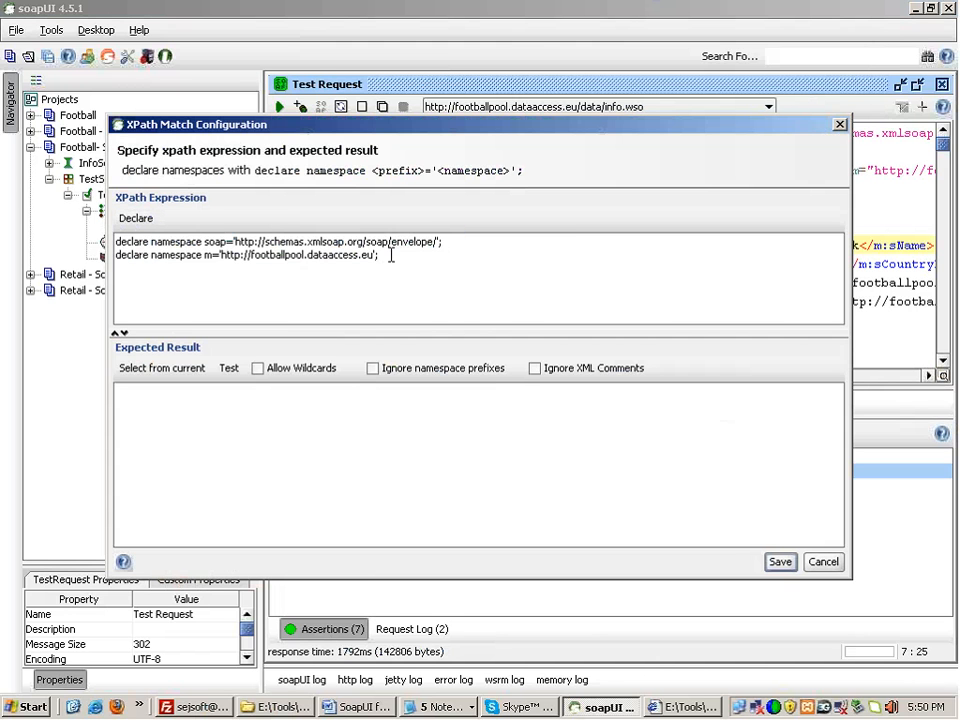
drag(448, 257, 116, 241)
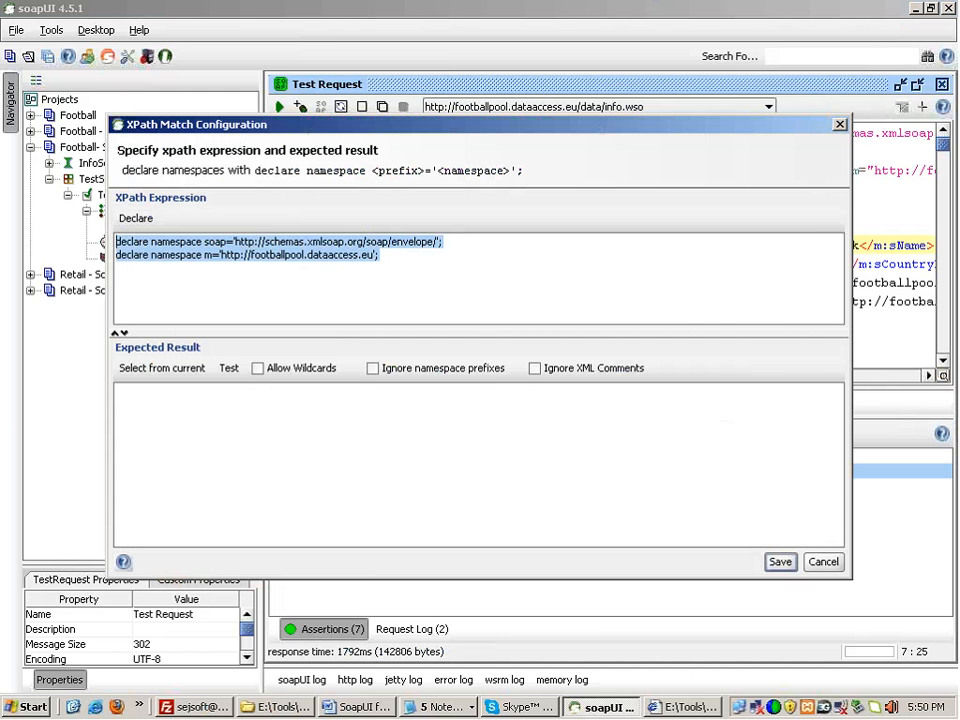
drag(355, 123, 291, 124)
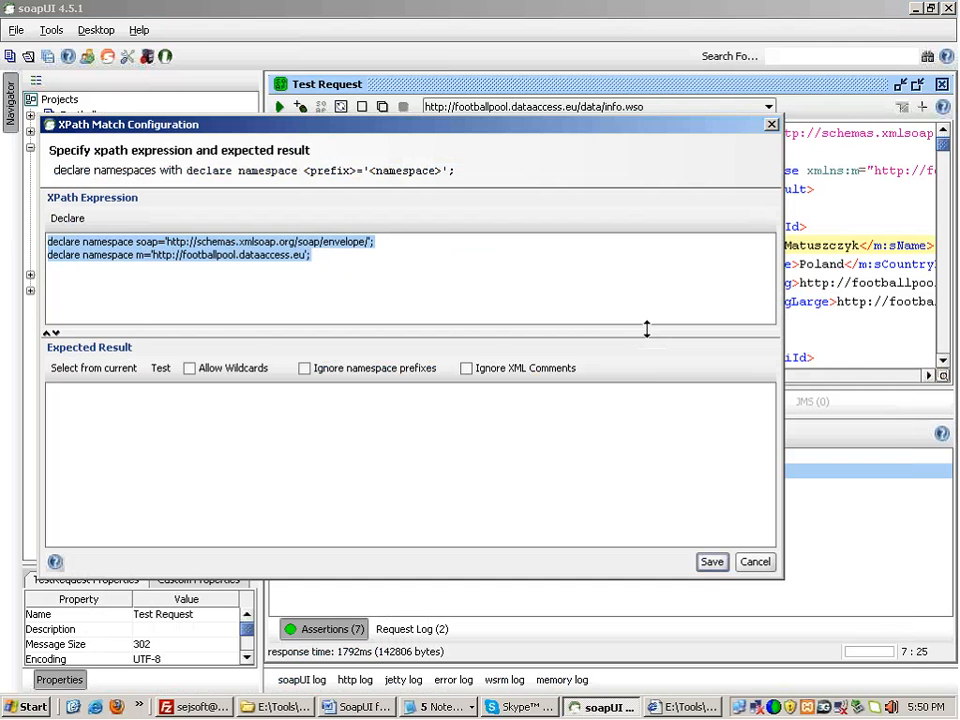
click(712, 562)
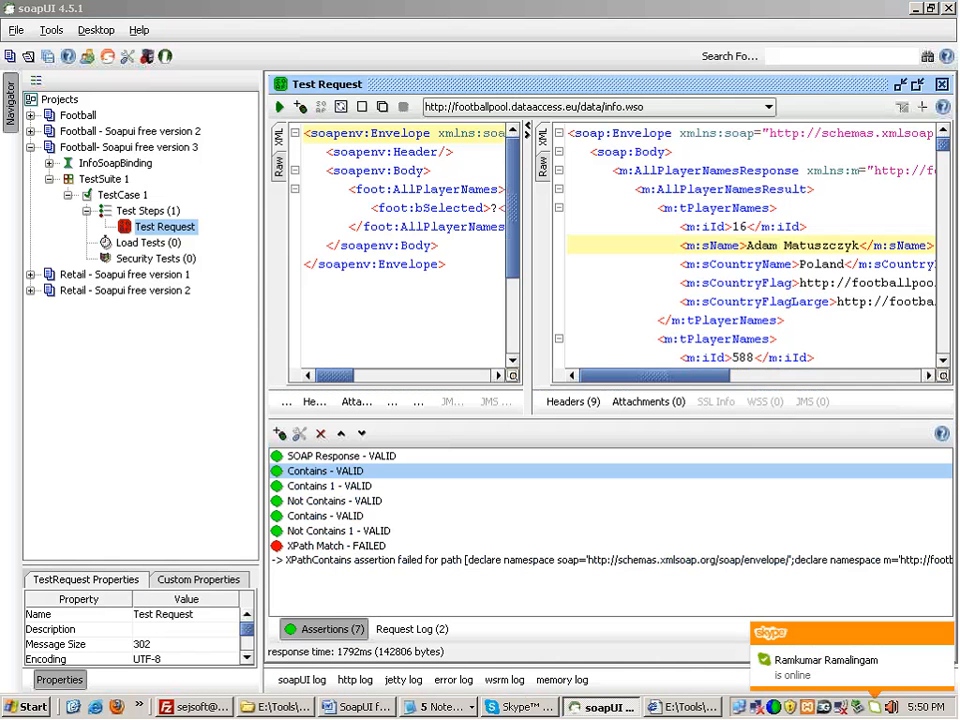
Step: Widen the request pane, reopen the XPath Match assertion, and highlight the m namespace's URL and its prefix before saving
mouse_move(671, 380)
mouse_down()
mouse_move(777, 383)
mouse_move(660, 378)
mouse_up()
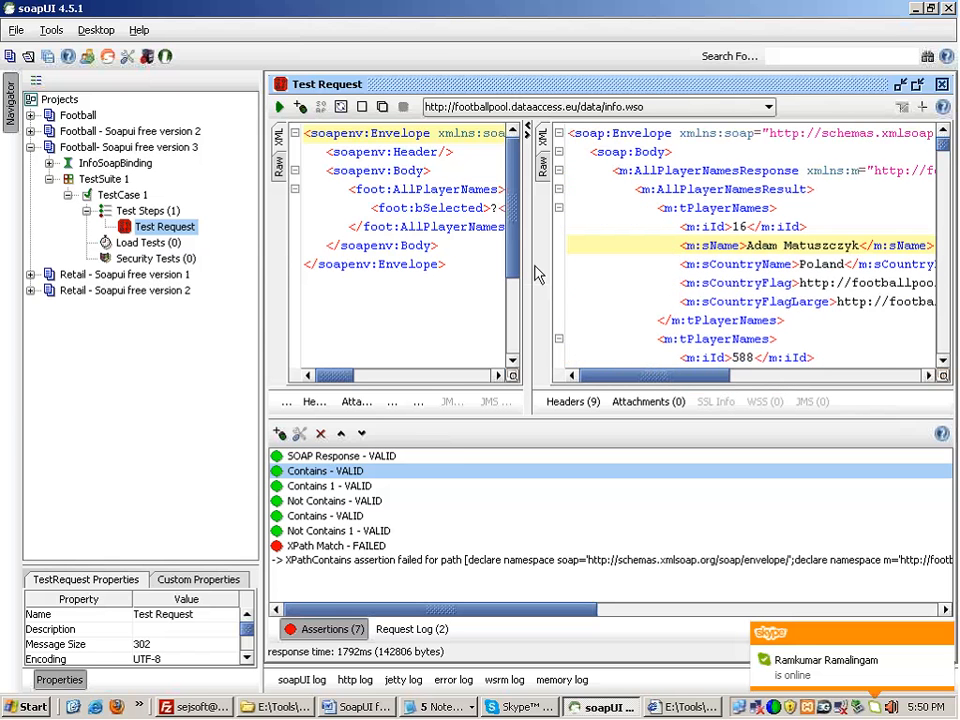
drag(528, 267, 857, 218)
drag(567, 380, 549, 347)
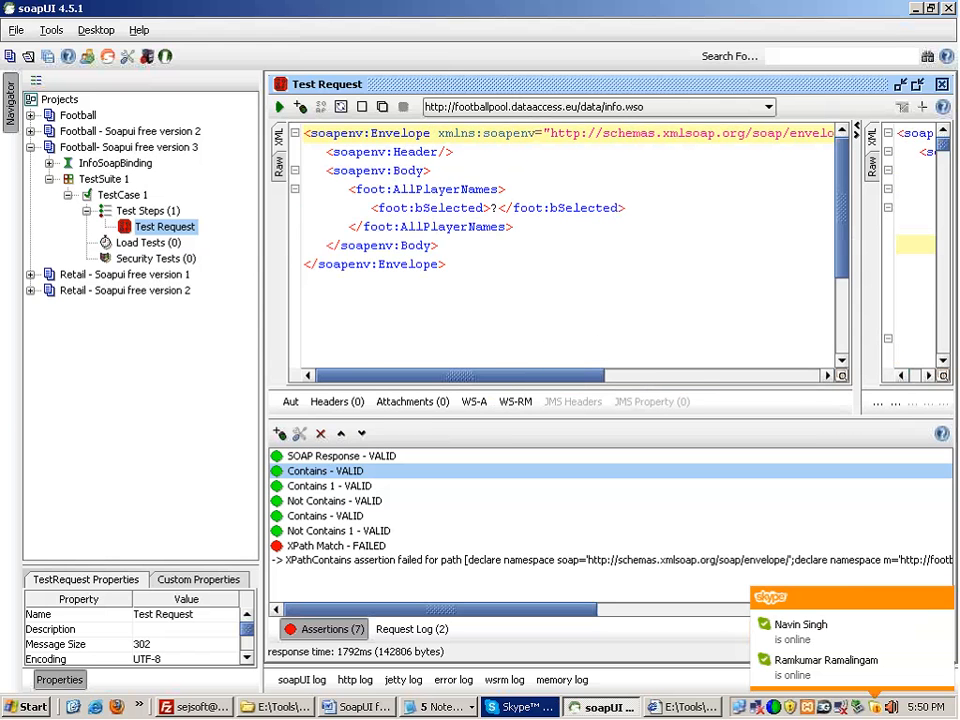
double_click(322, 545)
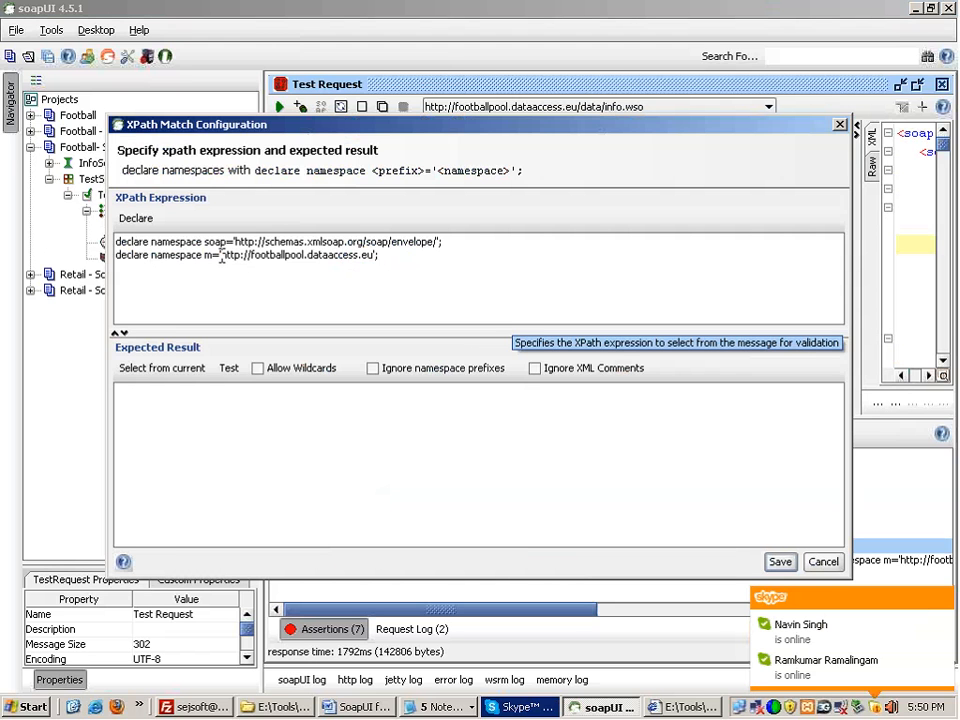
drag(221, 256, 362, 256)
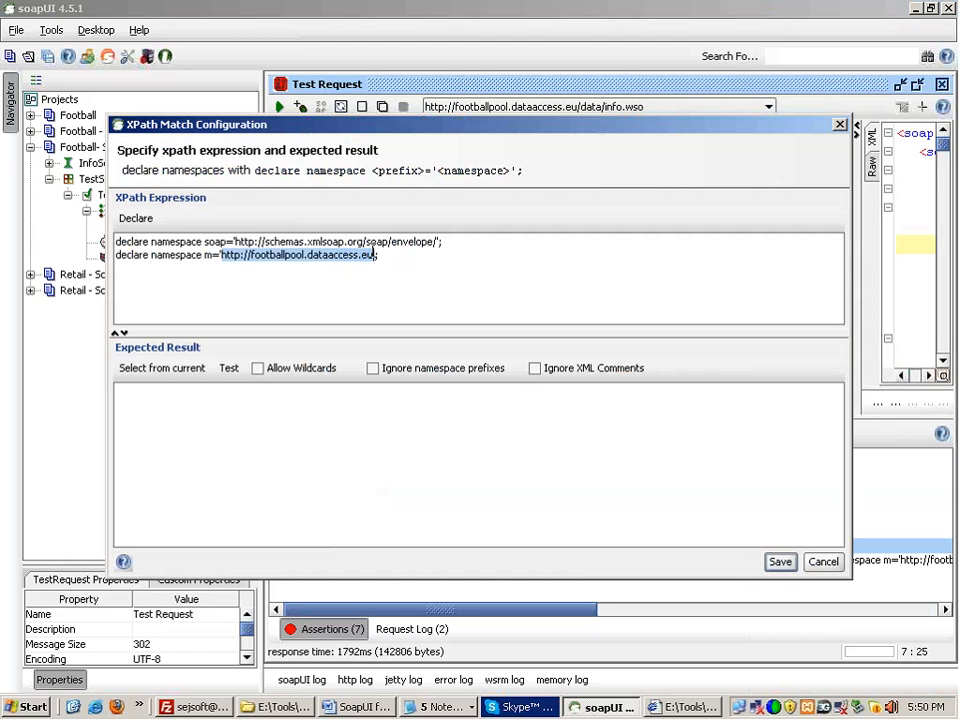
click(205, 256)
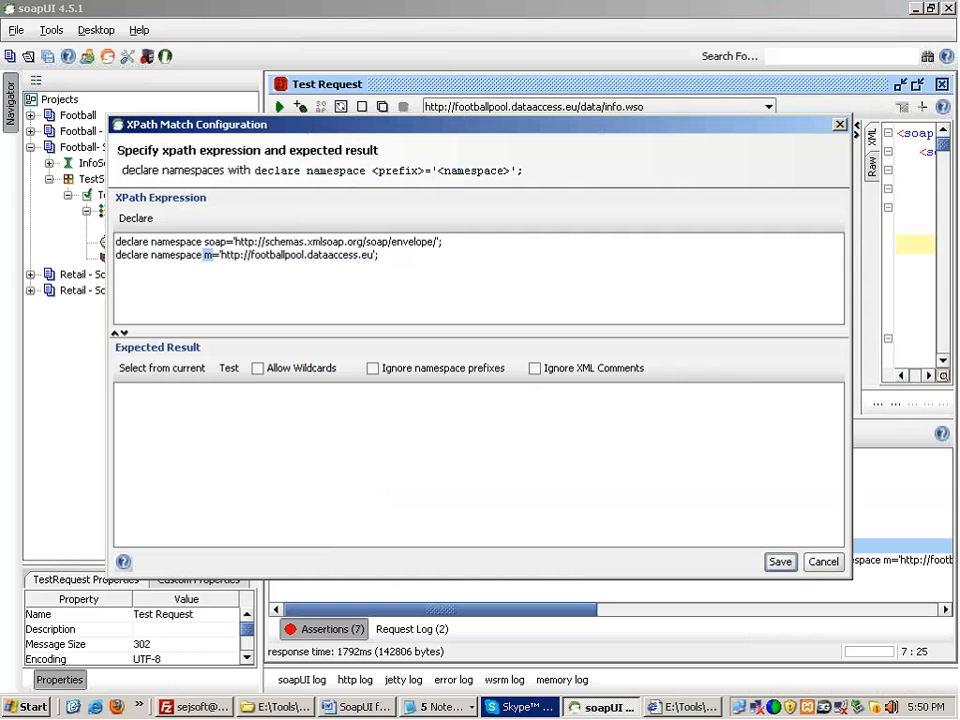
click(779, 561)
Step: Widen the response pane and highlight the m prefix in the xmlns declaration of the AllPlayerNamesResponse element
drag(859, 263, 567, 272)
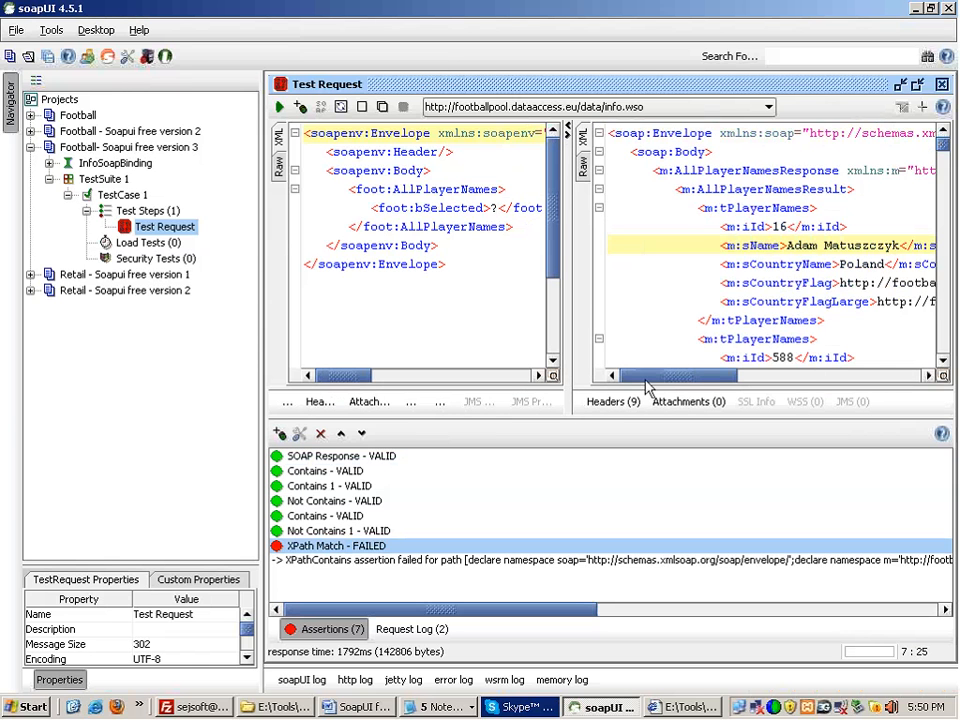
drag(646, 383, 699, 379)
drag(707, 170, 752, 170)
click(760, 170)
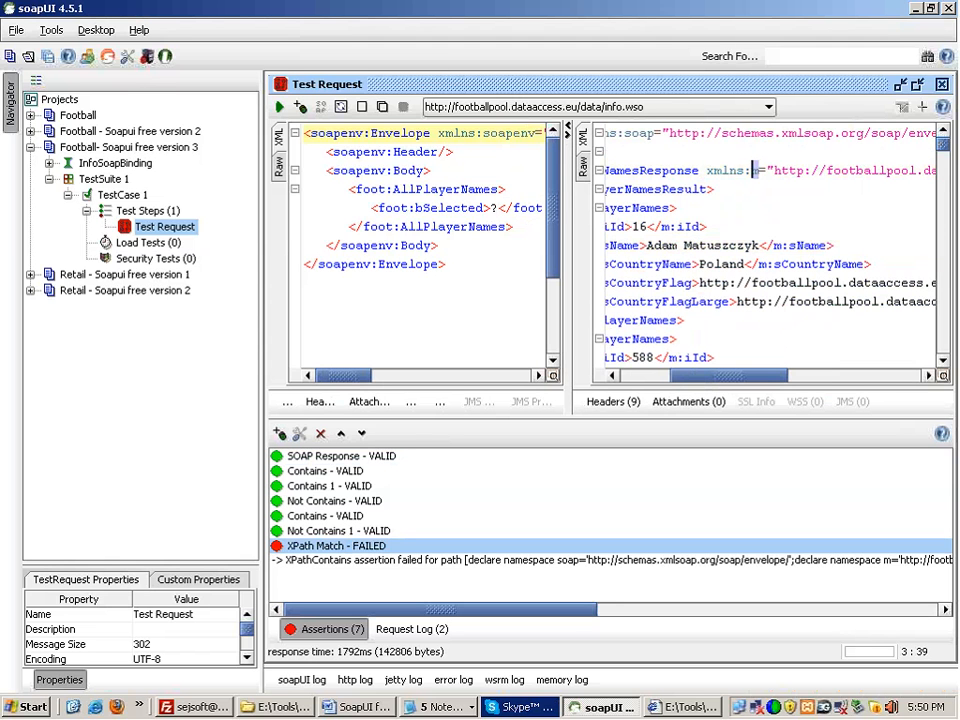
drag(718, 388, 647, 386)
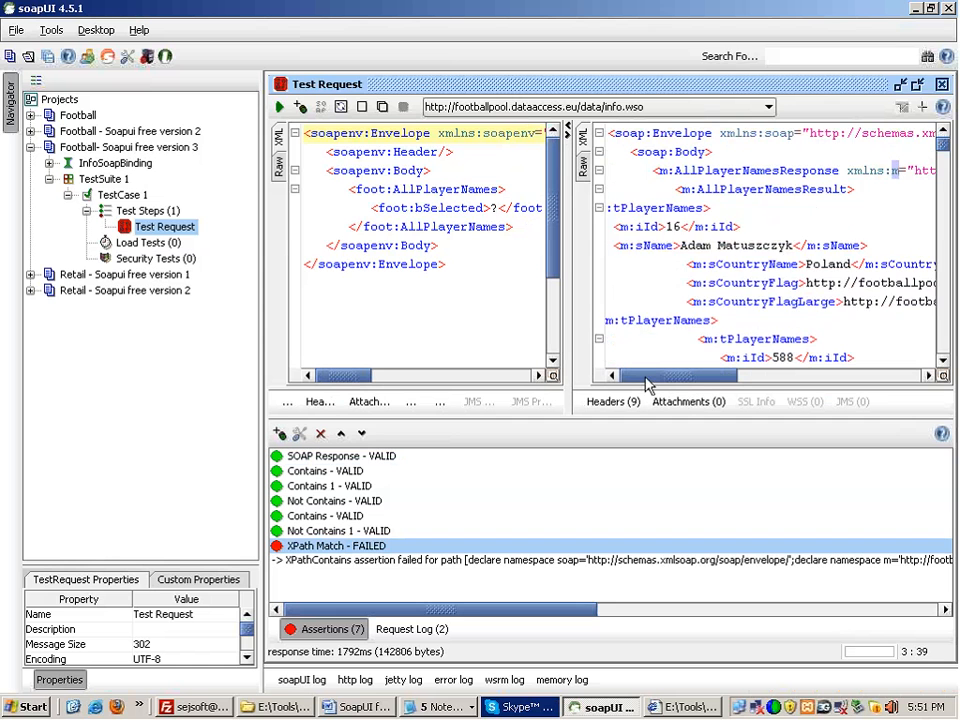
click(688, 189)
drag(697, 189, 846, 189)
drag(691, 376, 812, 356)
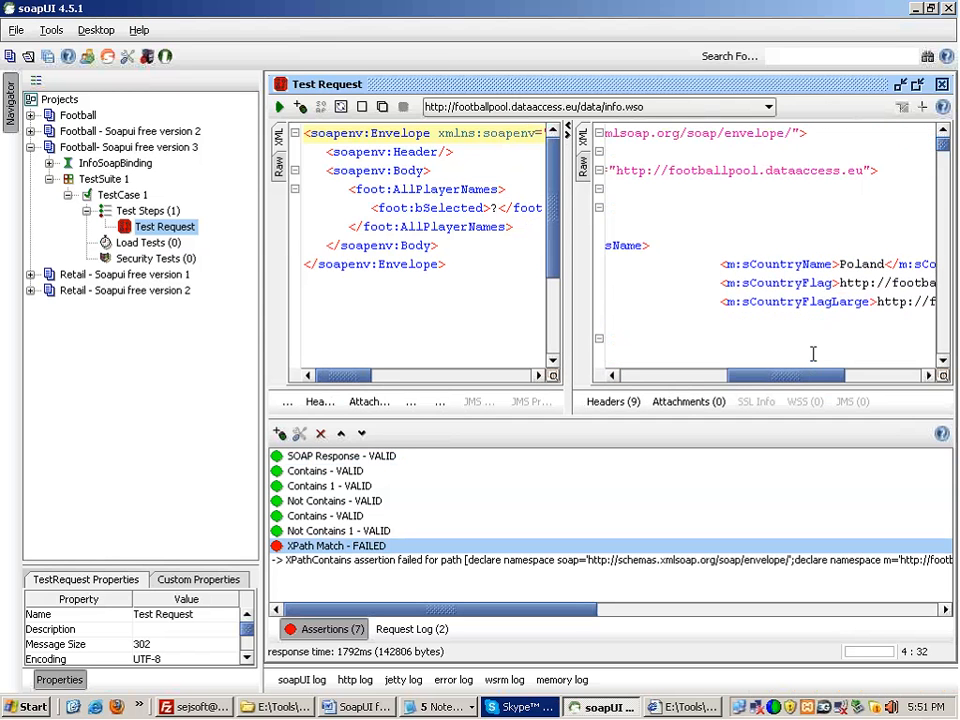
drag(608, 170, 837, 170)
drag(780, 377, 662, 377)
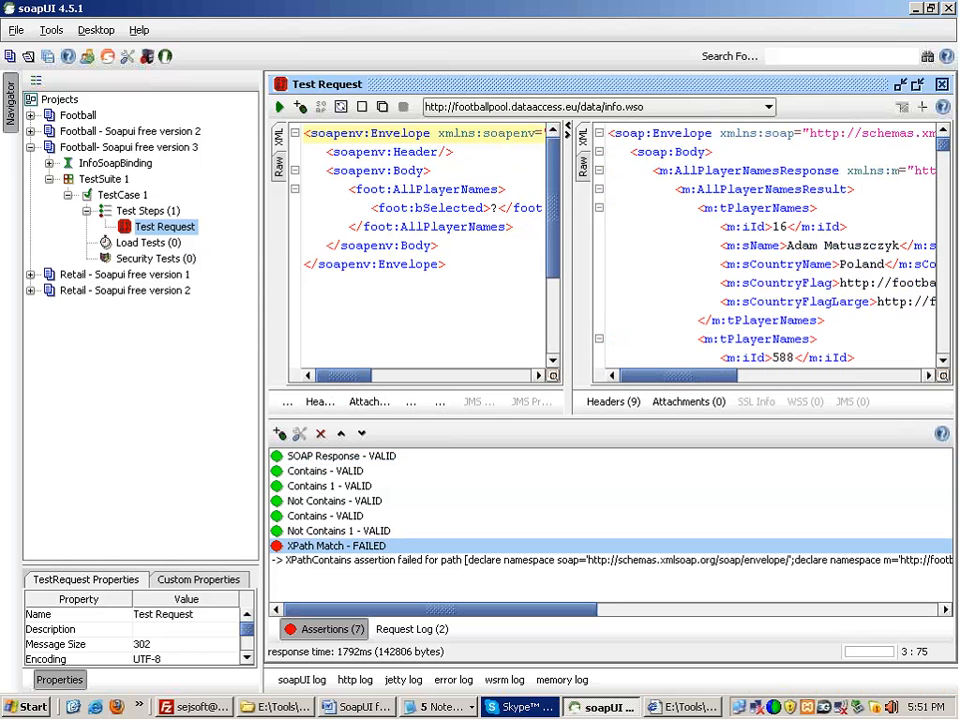
Step: Highlight the m-prefixed element names AllPlayerNamesResult, tPlayerNames, iId and sName of the first player in turn
click(745, 189)
double_click(735, 208)
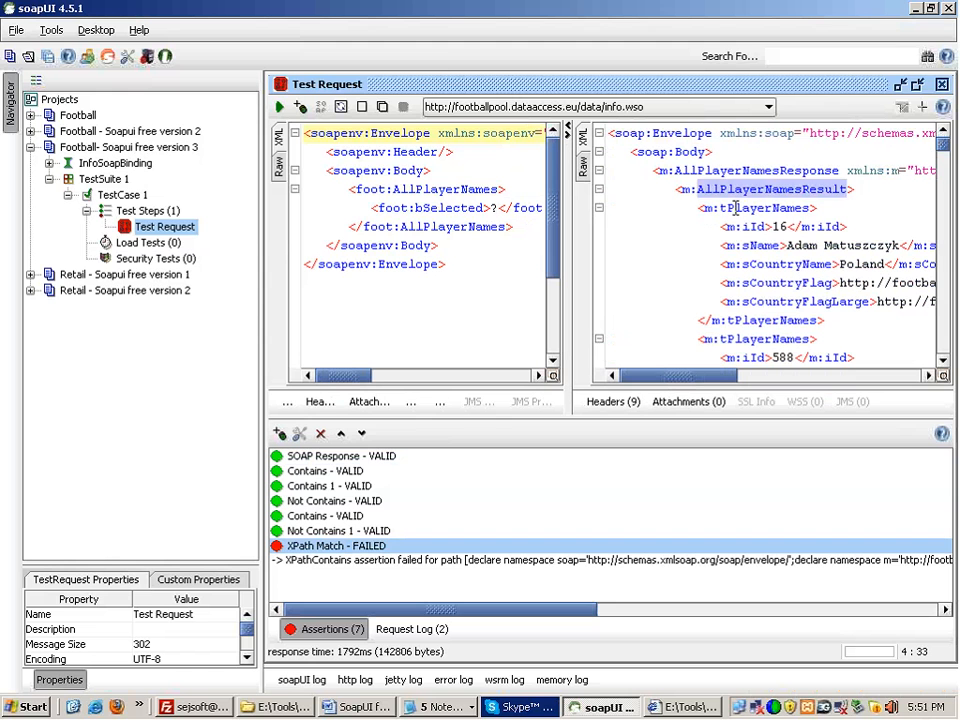
double_click(750, 227)
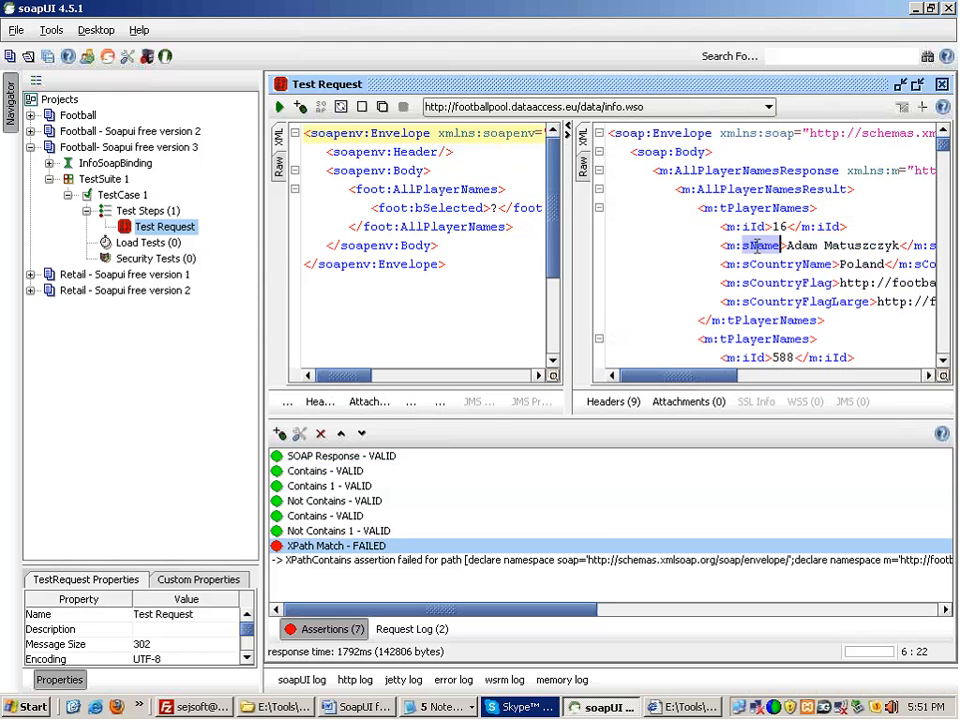
double_click(760, 245)
Step: Reopen the XPath Match assertion, clear its XPath expression, and declare the soap and m namespaces afresh
double_click(394, 551)
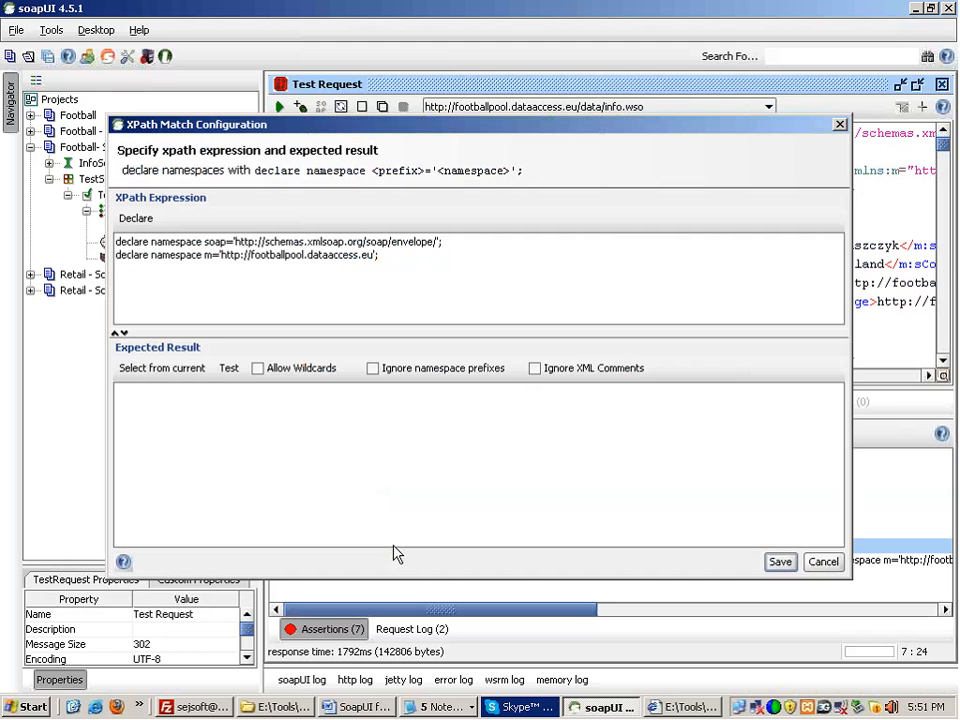
click(136, 218)
drag(404, 268, 31, 196)
key(ctrl+a)
key(Delete)
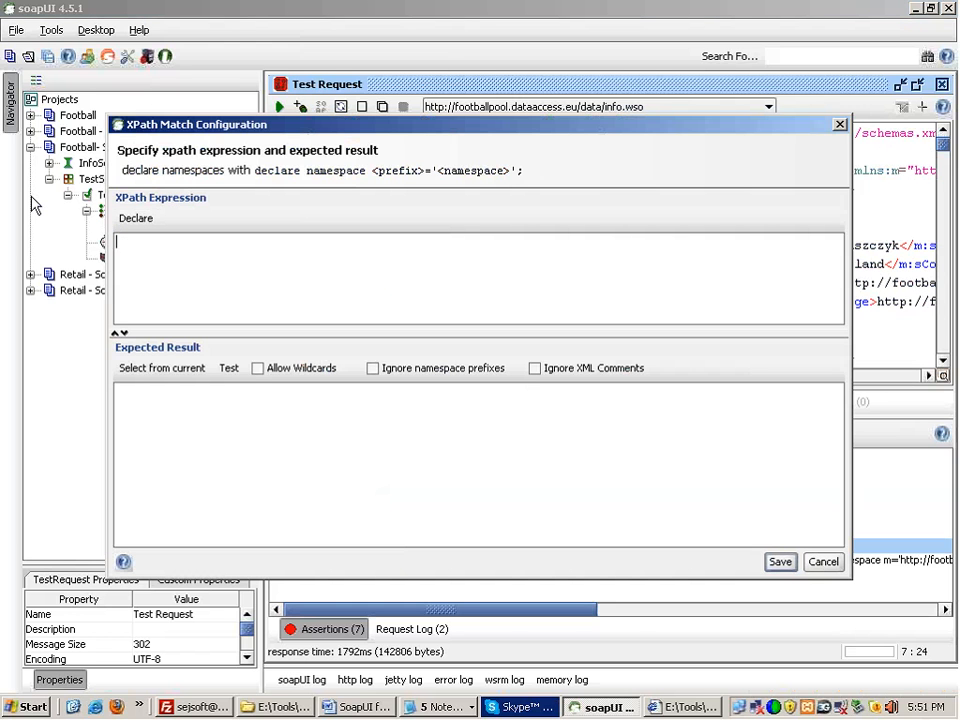
click(130, 222)
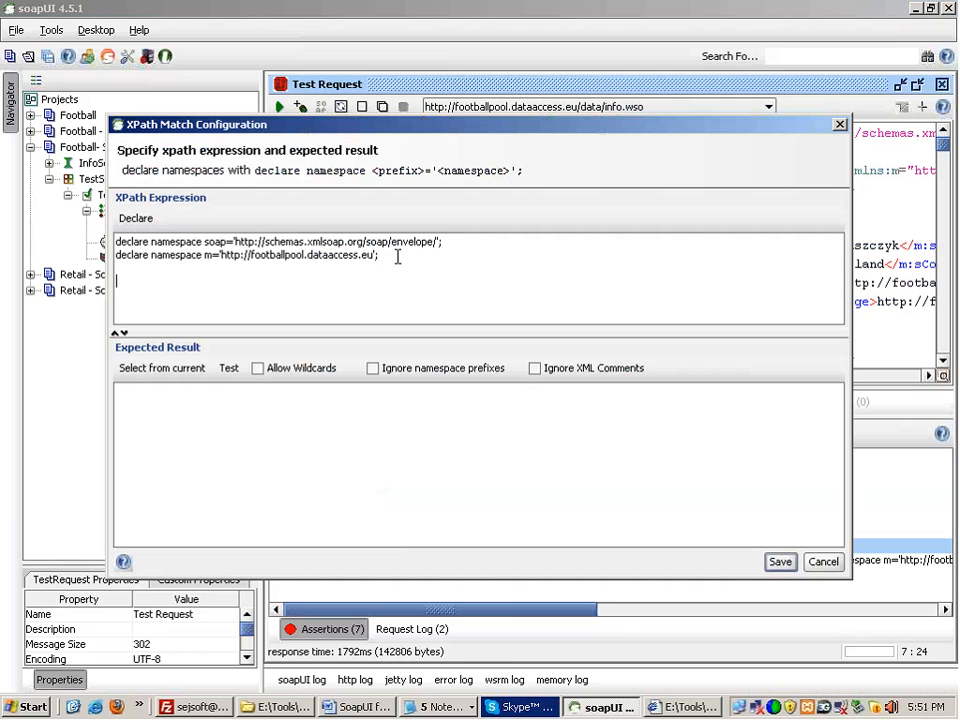
Step: Copy the m:tPlayerNames[2]/m:iId path from the Notepad notes and paste it below the namespace declarations in the XPath expression
click(425, 707)
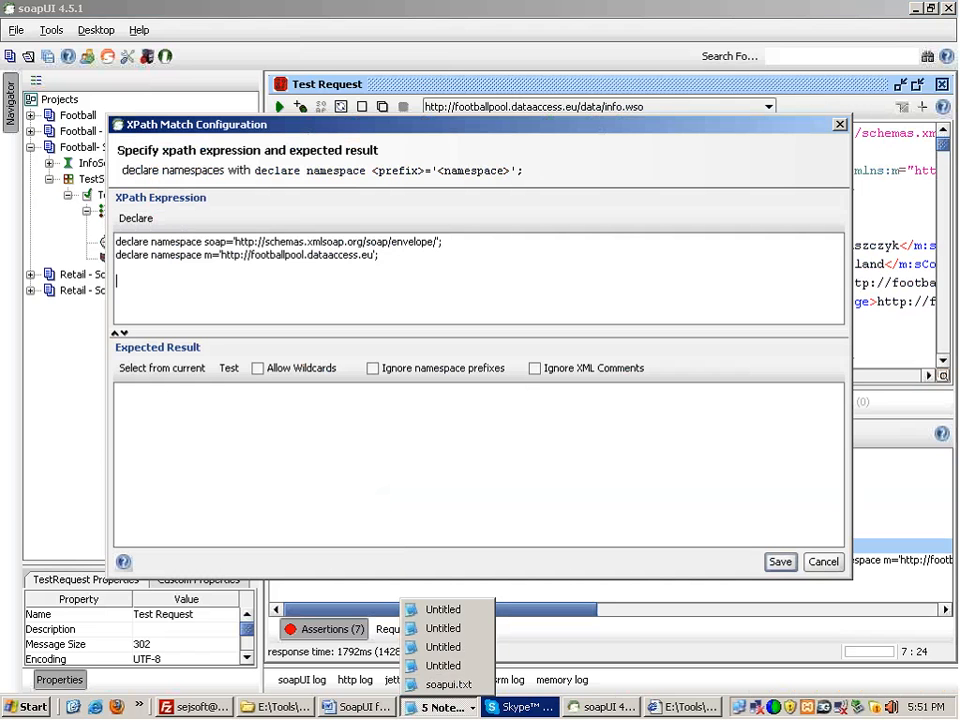
click(443, 609)
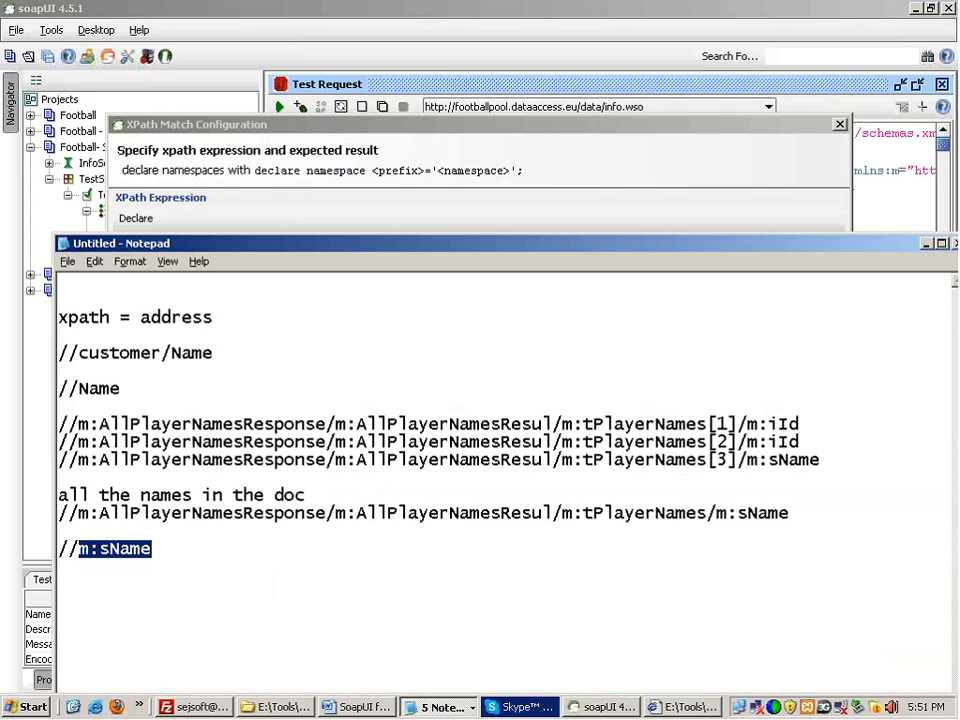
click(806, 441)
key(shift+Home)
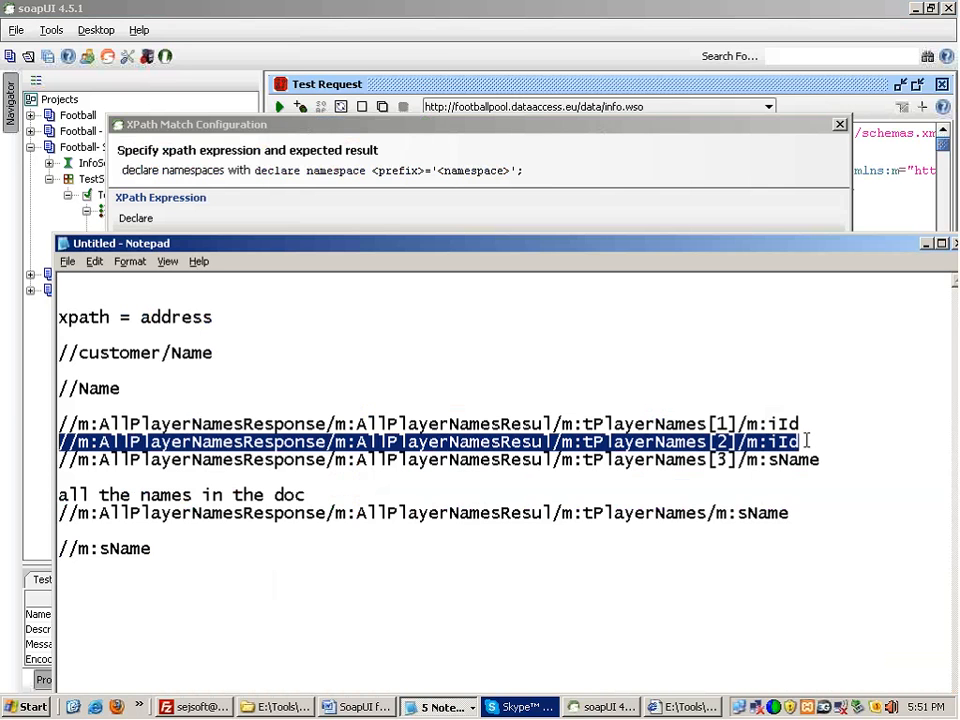
key(ctrl+c)
key(alt+Tab)
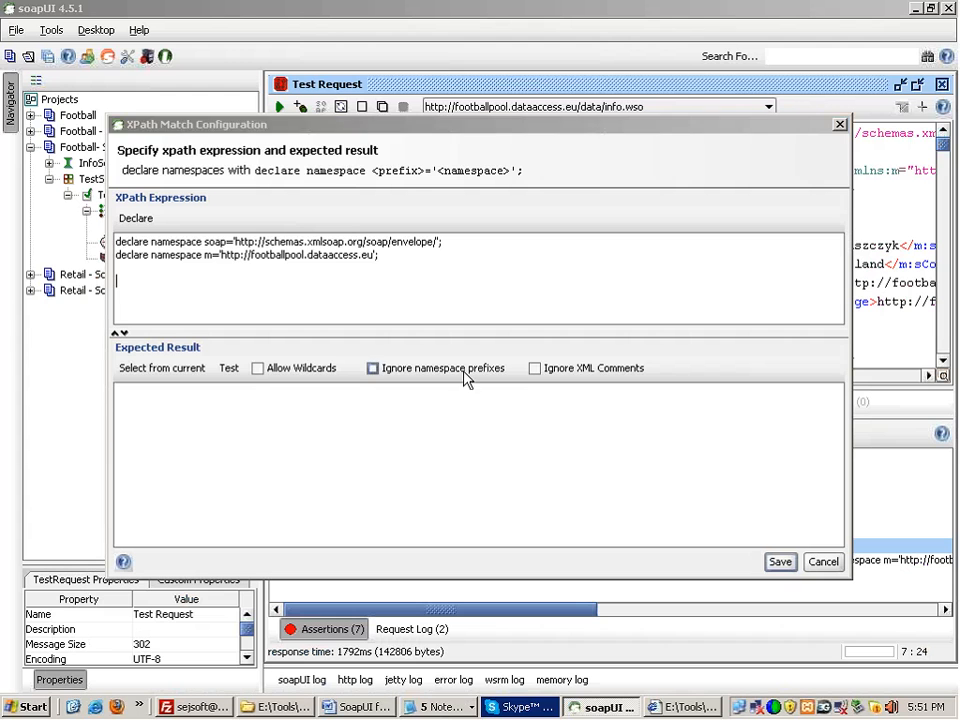
click(477, 281)
key(ctrl+v)
Step: Highlight tPlayerNames in the pasted path and mark the iId values of the first two players in the response
drag(477, 281, 116, 283)
double_click(382, 283)
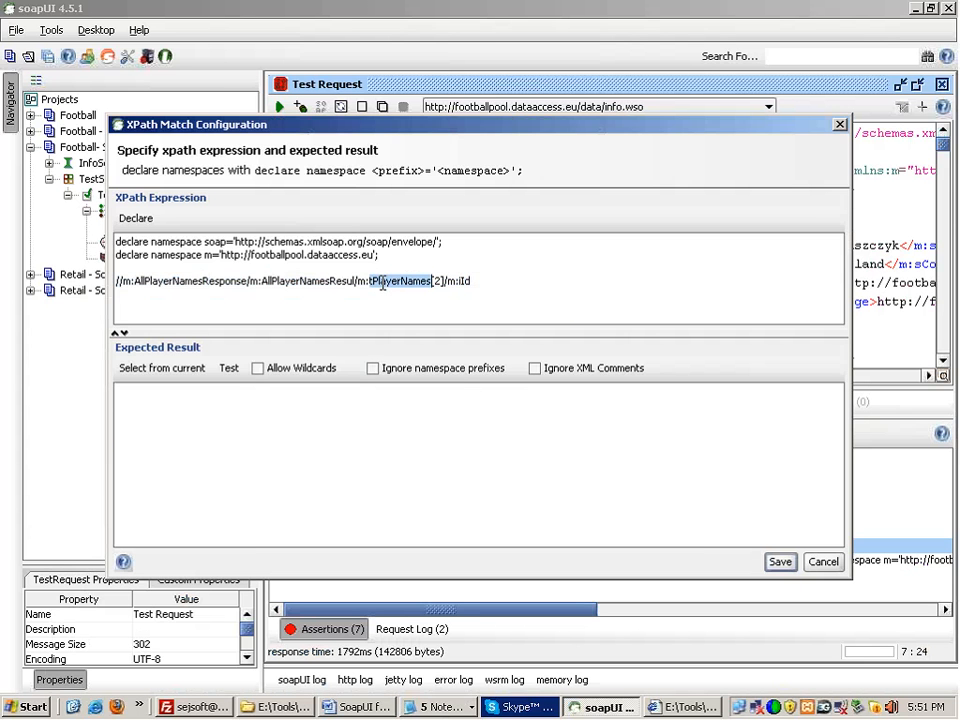
drag(441, 126, 295, 445)
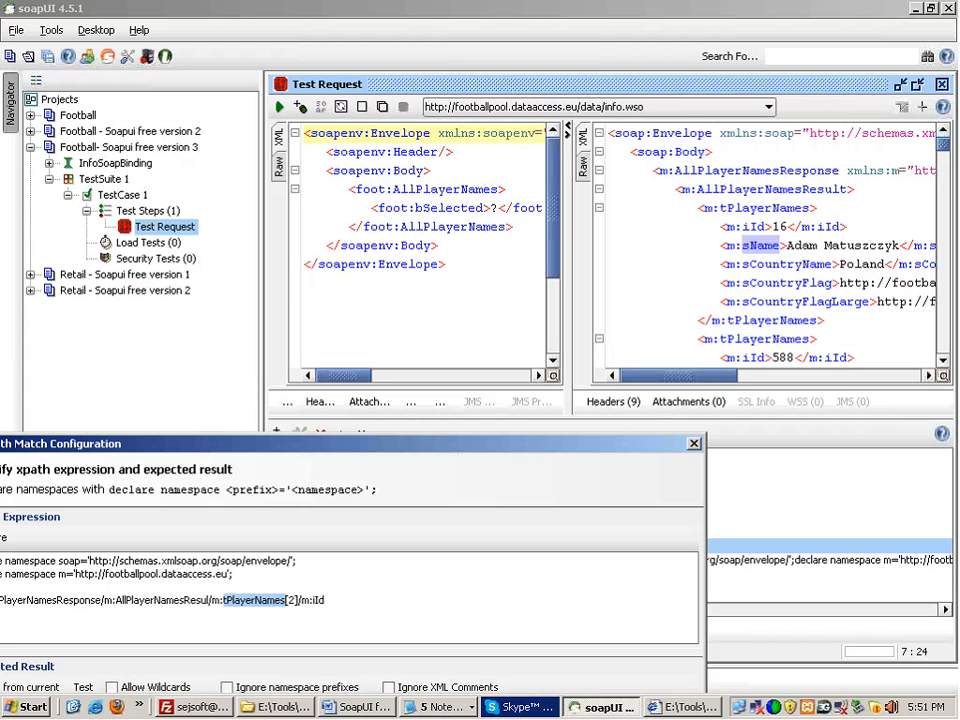
click(771, 6)
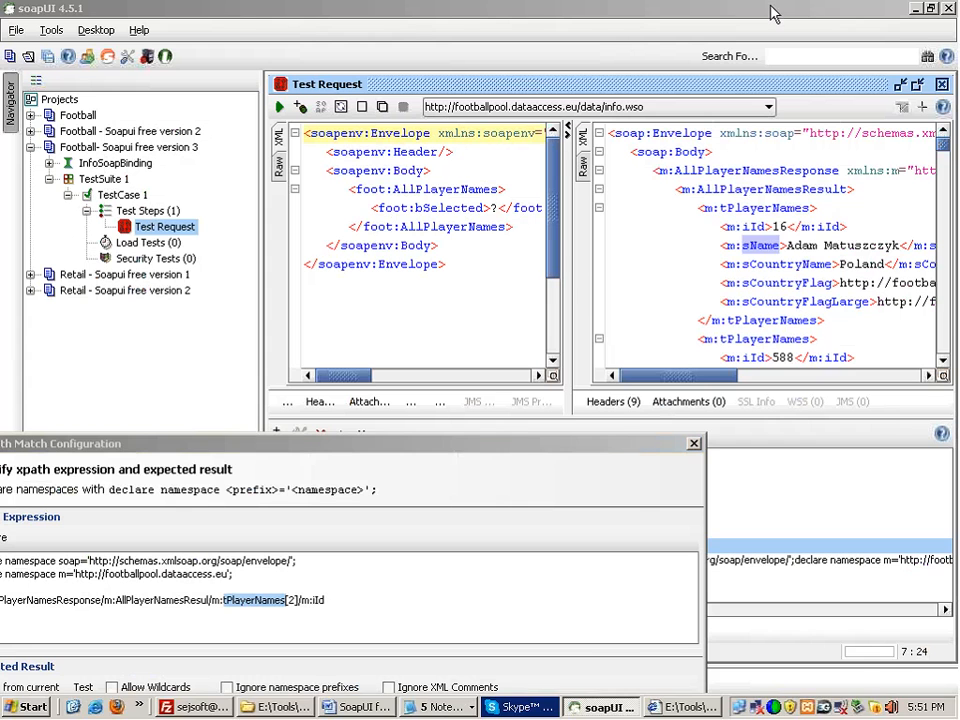
drag(758, 227, 796, 227)
drag(762, 360, 797, 352)
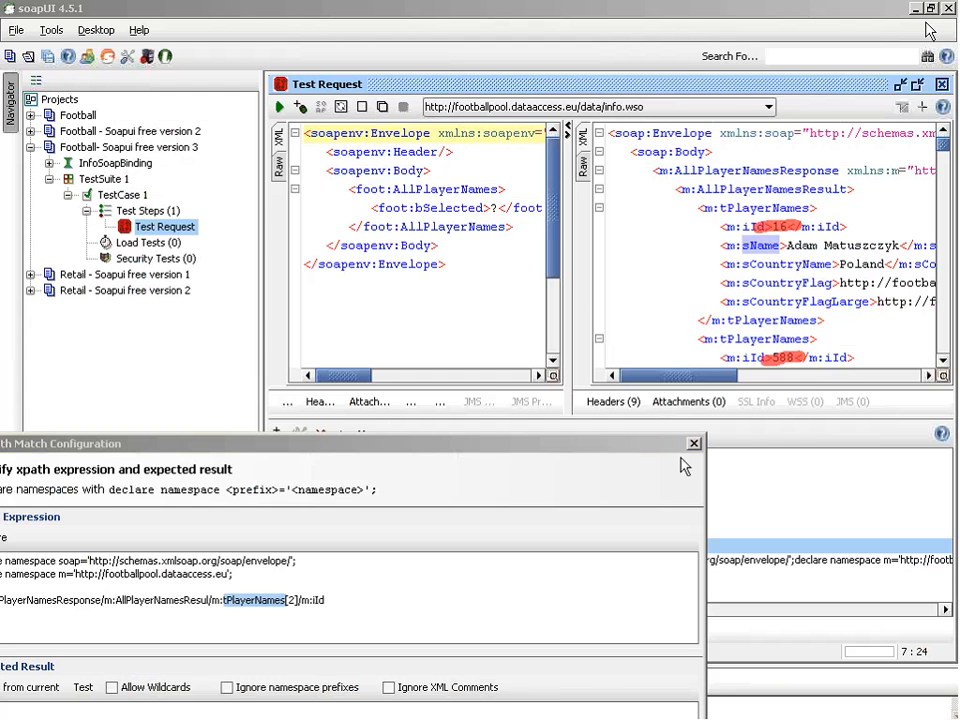
drag(570, 443, 812, 160)
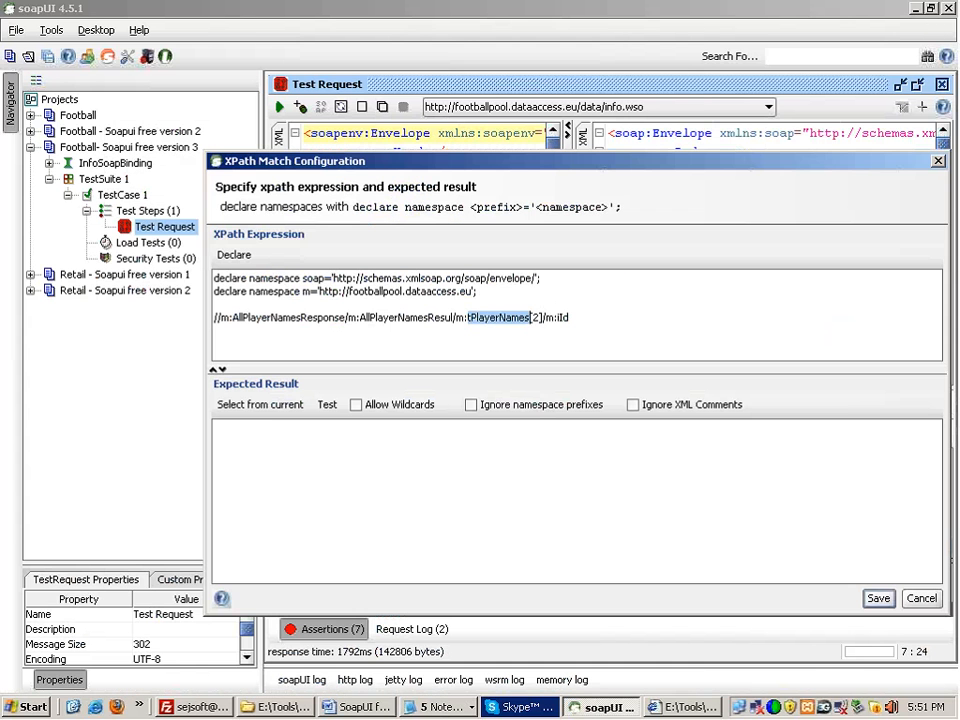
Step: Try to load the expected result for the pasted iId path from the current response
click(249, 408)
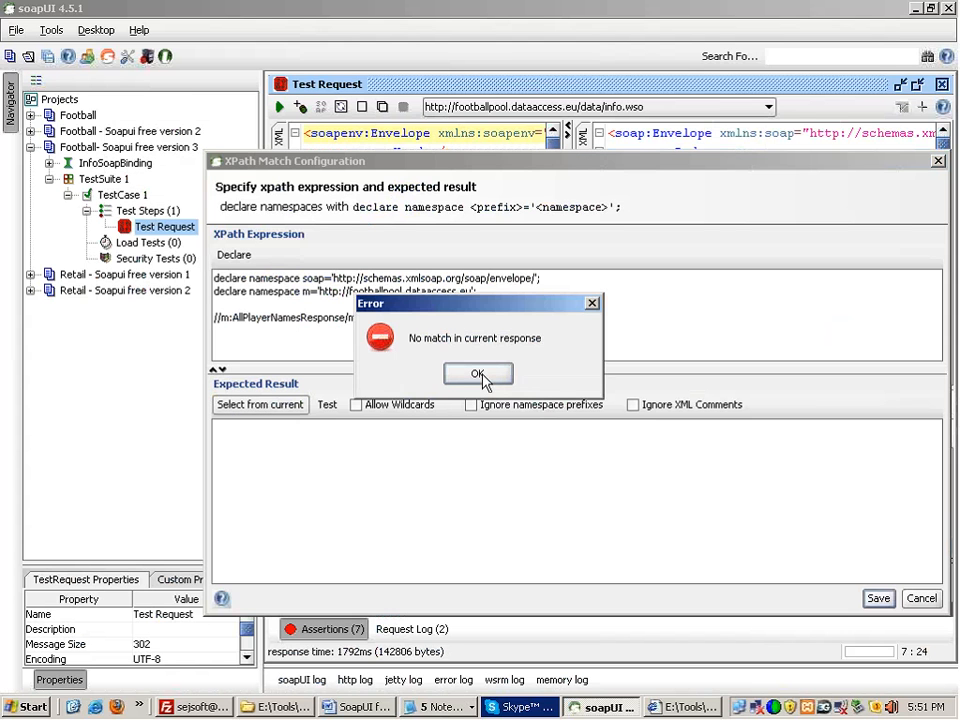
click(481, 376)
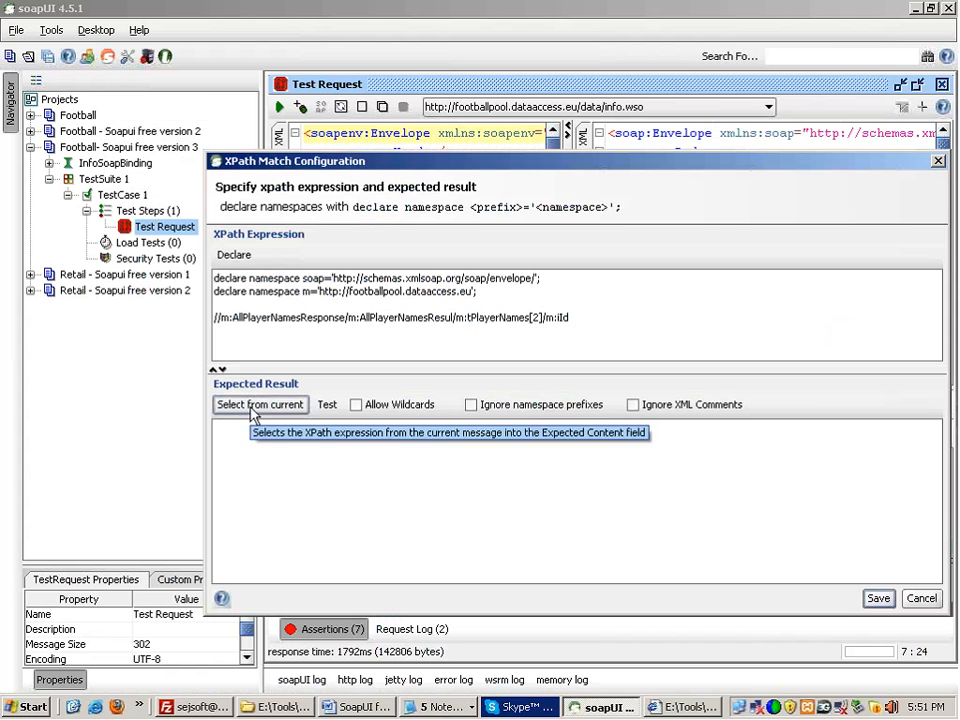
click(257, 406)
click(477, 376)
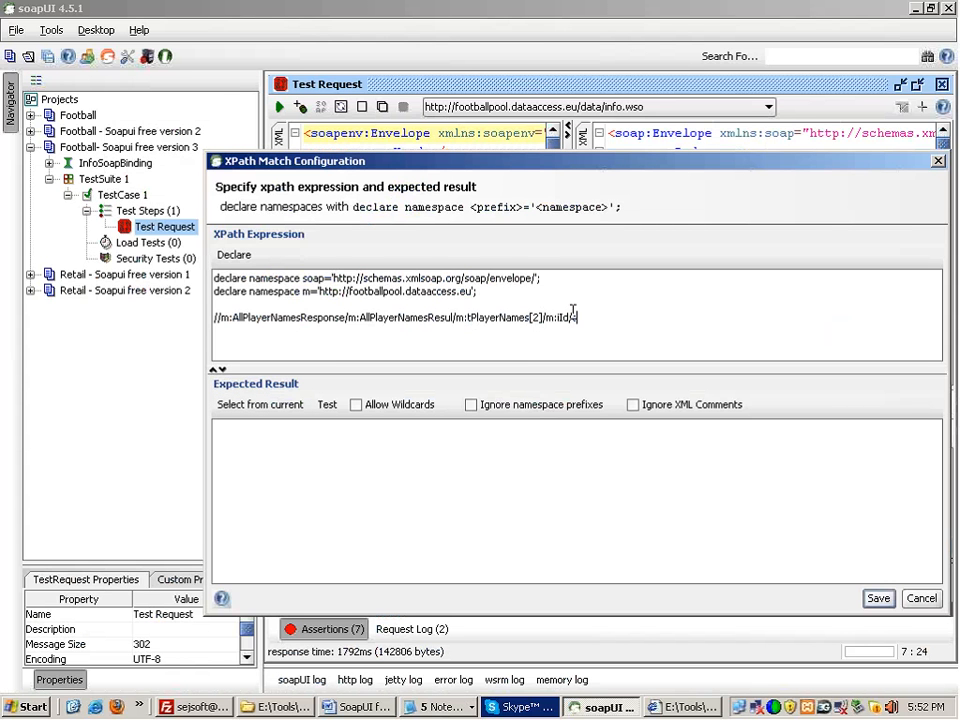
Step: Try loading the expected result with /text() appended to the iId path, and again with that suffix removed
text(text())
click(260, 405)
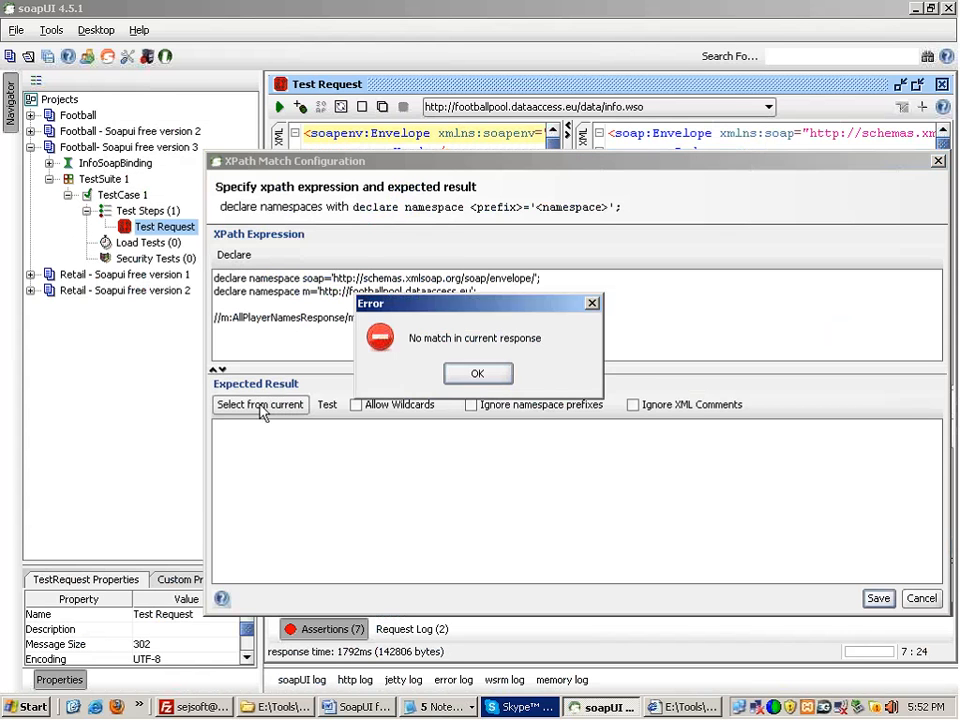
click(478, 373)
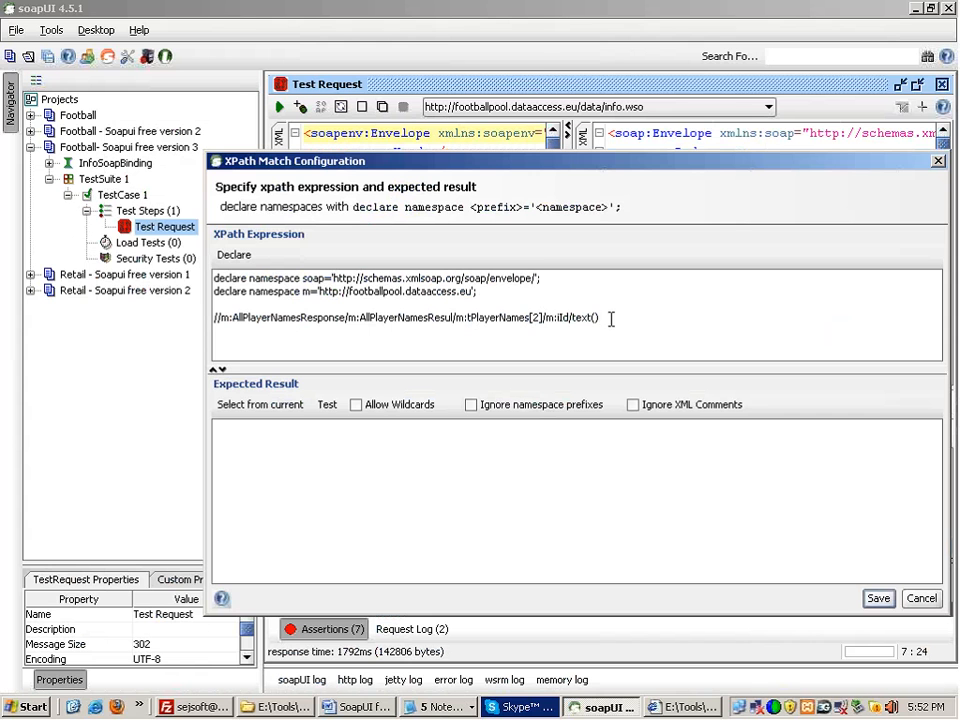
key(BackSpace)
key(BackSpace)
key(BackSpace)
key(BackSpace)
key(BackSpace)
key(BackSpace)
key(BackSpace)
click(259, 404)
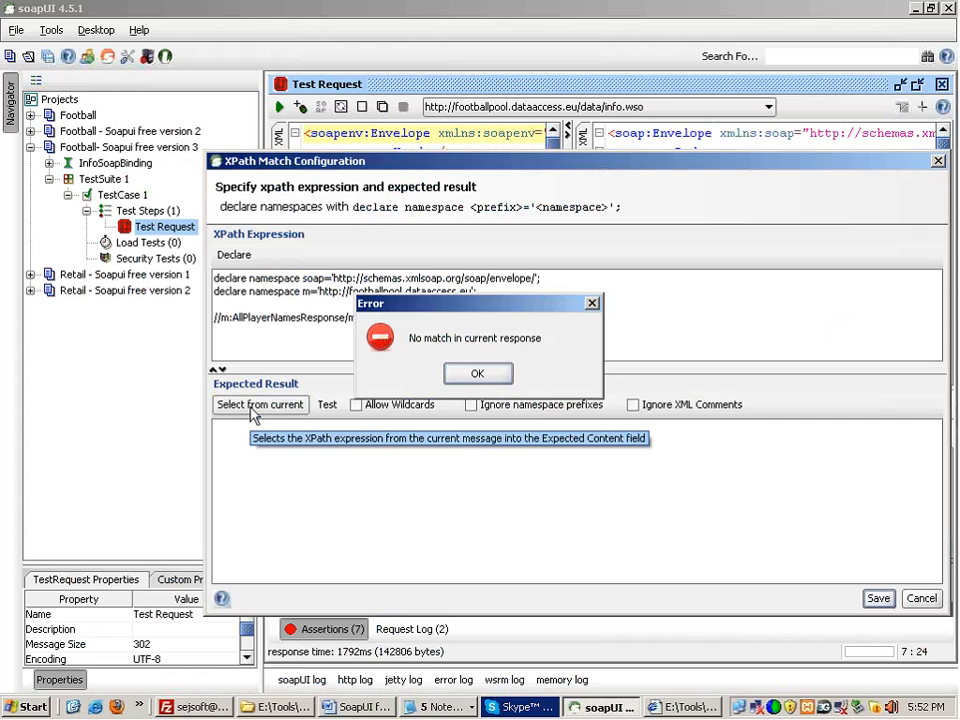
click(497, 380)
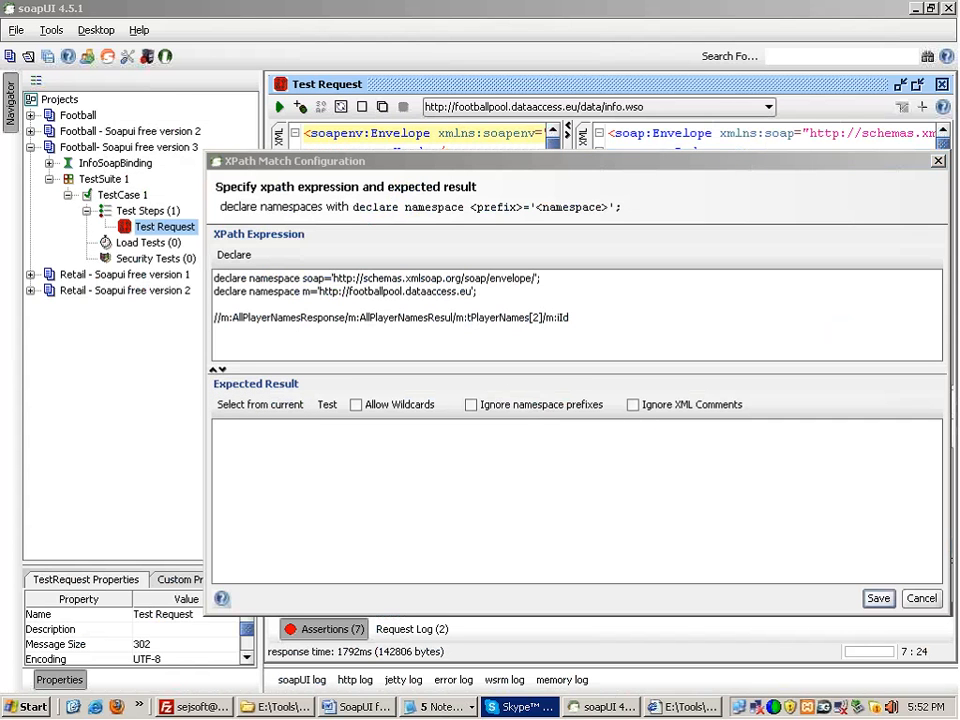
Step: Correct the path's second element to m:AllPlayerNamesResult and load the second player's iId from the response as the expected result
click(456, 317)
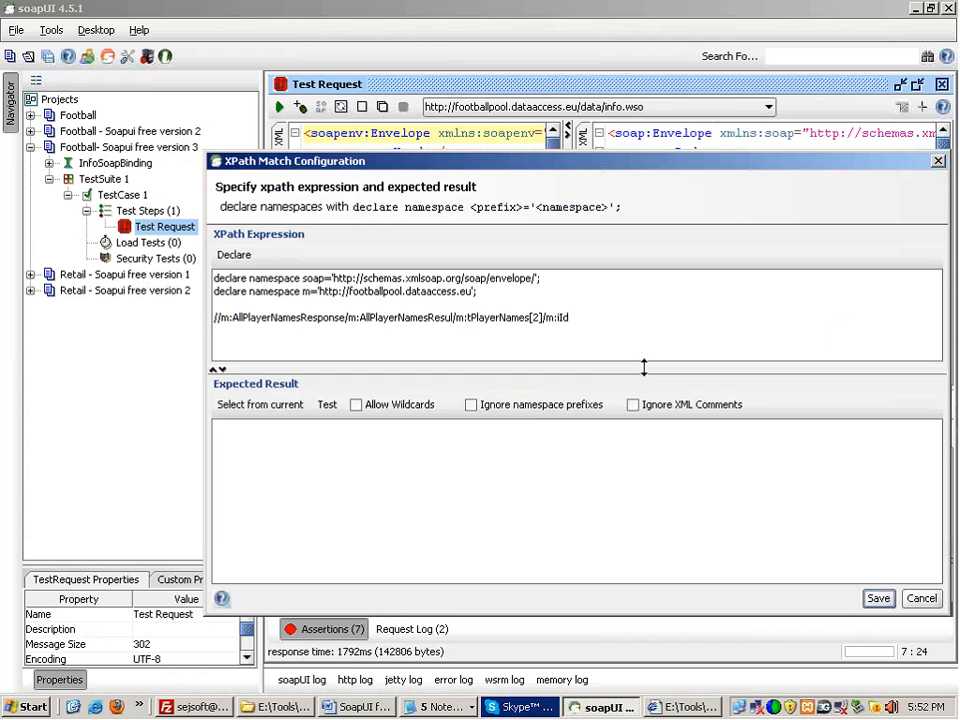
text(t)
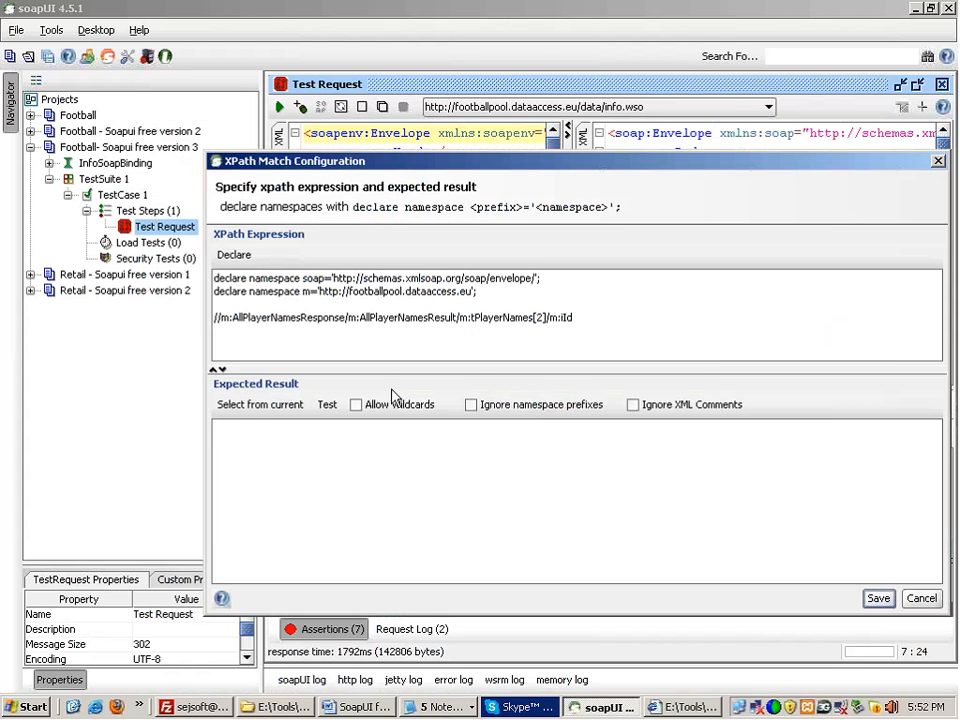
click(255, 405)
drag(239, 428, 181, 433)
drag(520, 162, 567, 569)
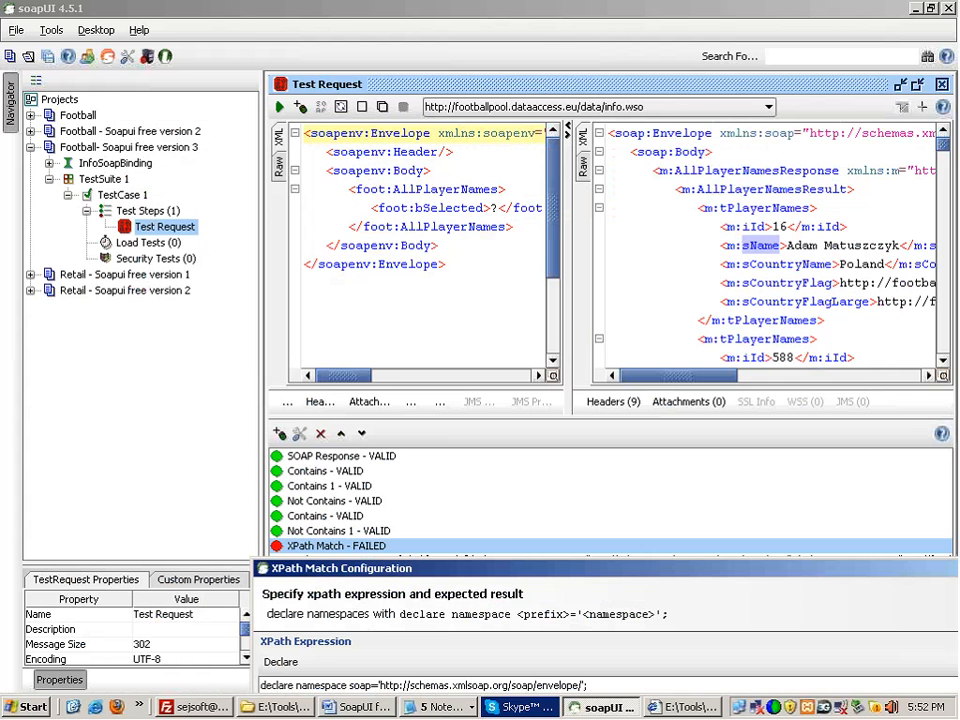
drag(652, 575, 595, 159)
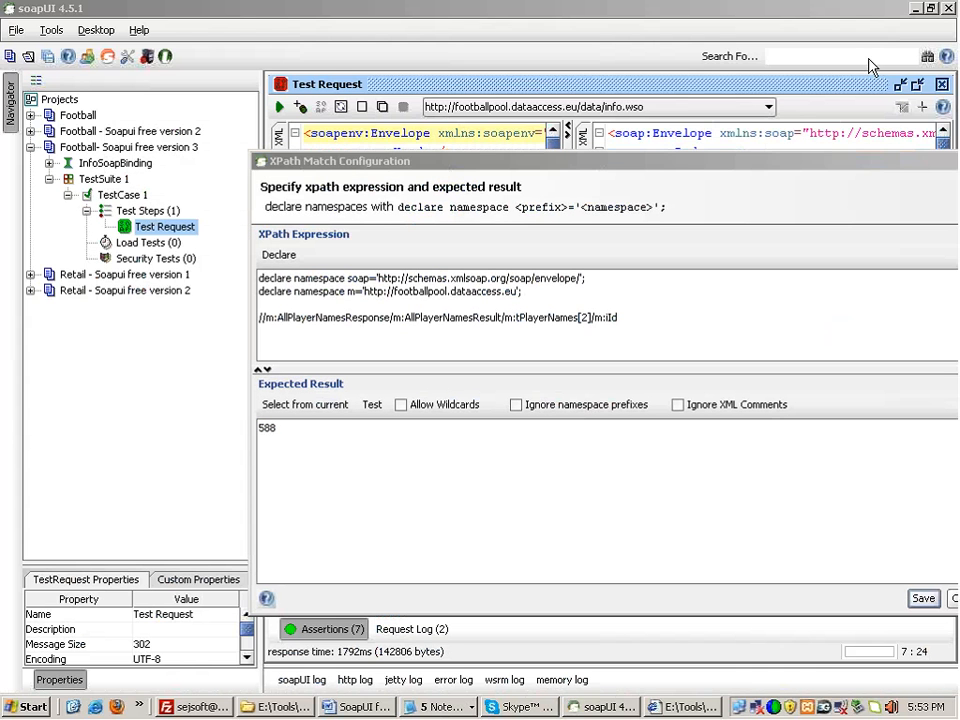
Step: Clear the expected result and load it again from the current response
double_click(328, 429)
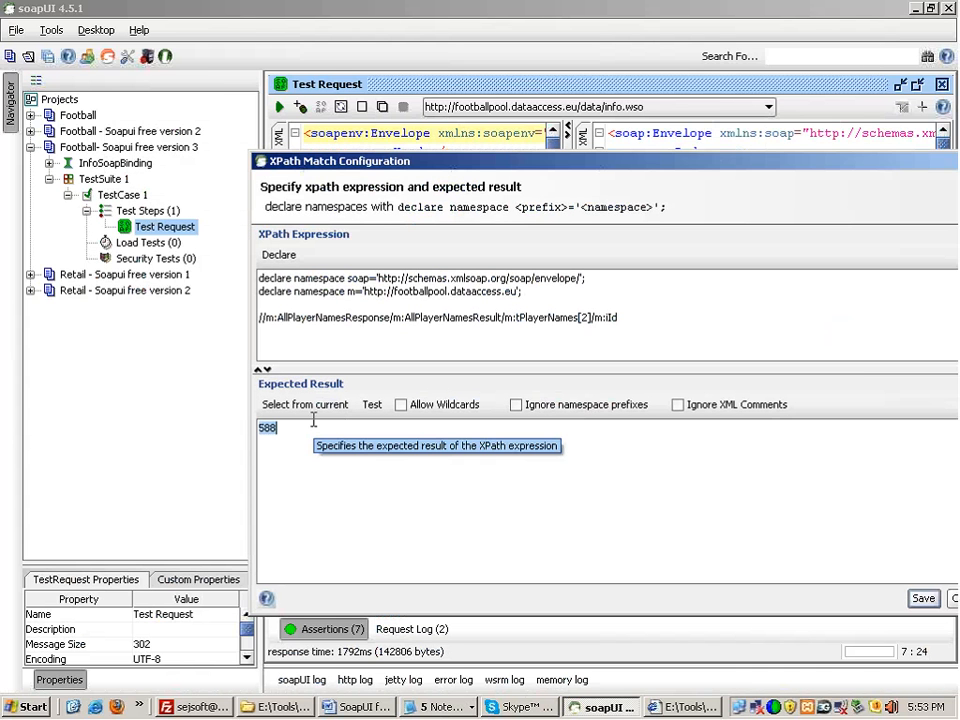
key(Delete)
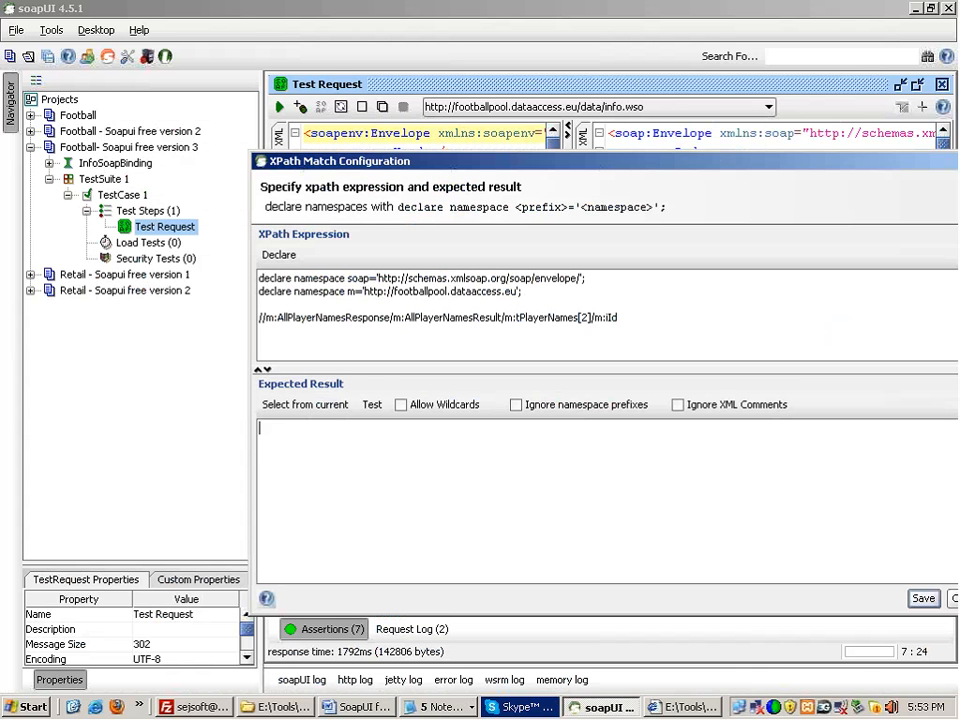
click(306, 406)
double_click(308, 423)
Step: Shorten the path to end at m:tPlayerNames[2] and load the whole second player element as the expected result
click(629, 317)
key(BackSpace)
key(BackSpace)
key(BackSpace)
key(BackSpace)
key(BackSpace)
click(278, 408)
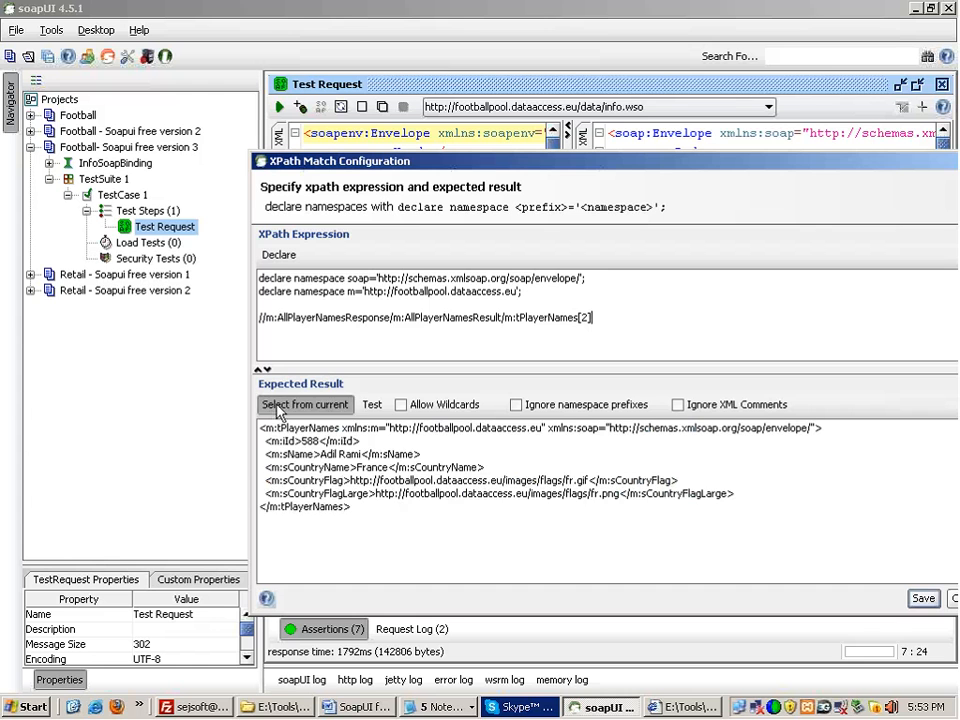
Step: Compare the m:tPlayerNames[2] part of the path with the player element in the expected result
drag(364, 508, 261, 430)
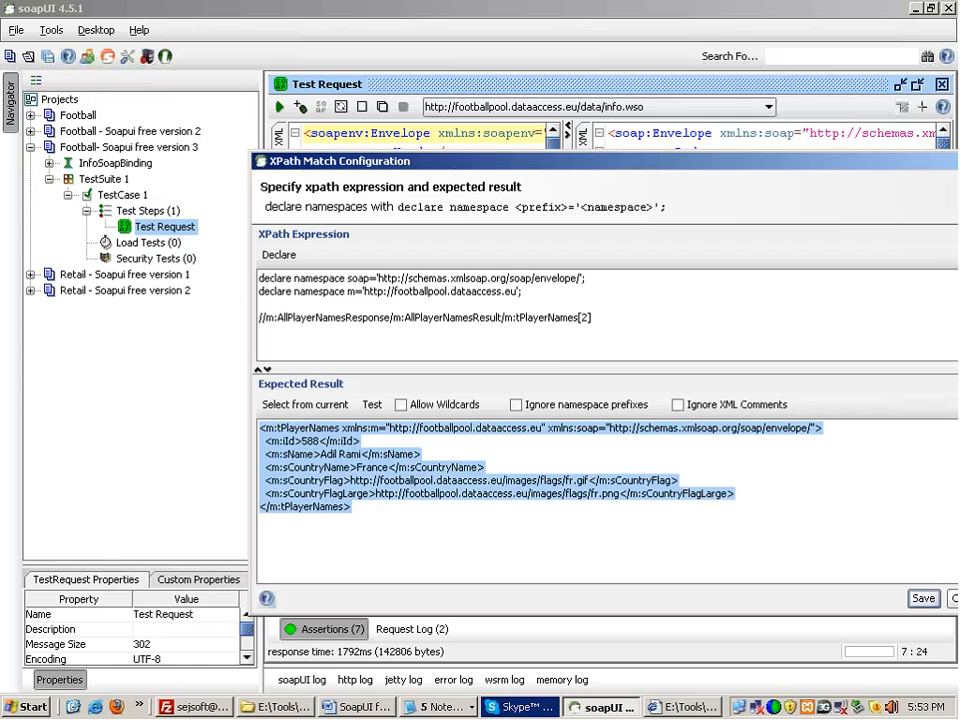
drag(504, 318, 592, 318)
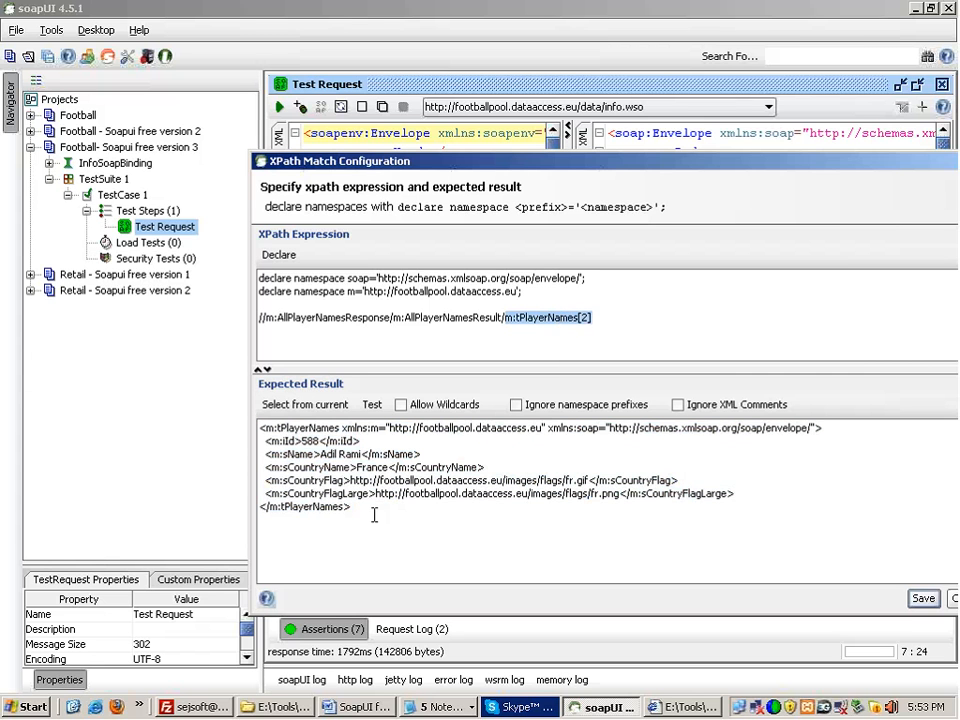
drag(374, 515, 260, 428)
Step: Remove m:tPlayerNames[2] from the path, leaving the trailing slash, and try to load the expected result
click(607, 306)
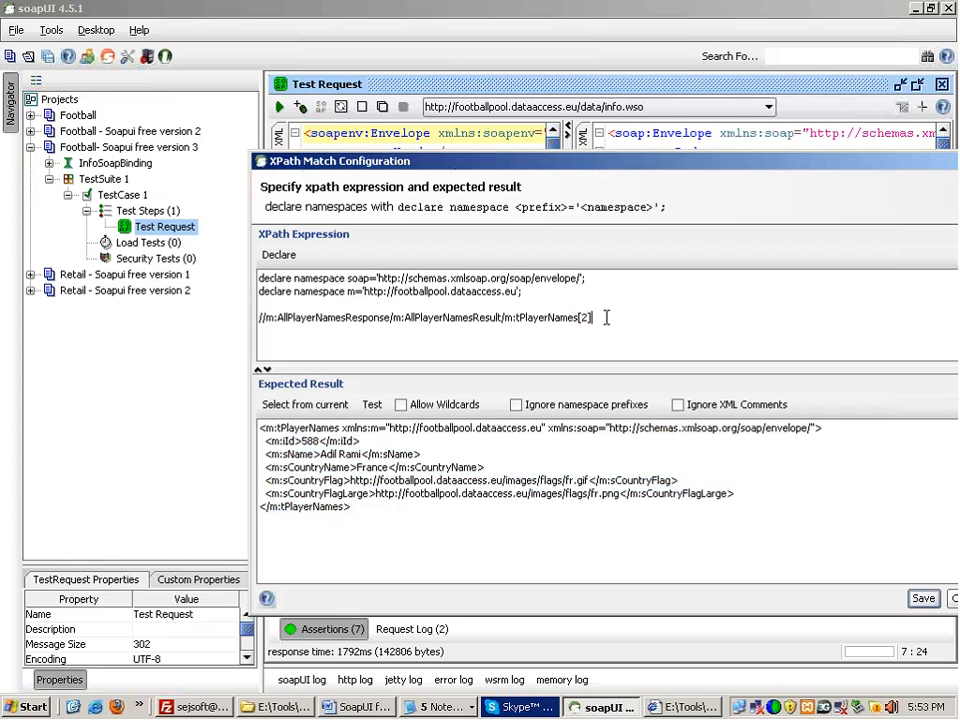
key(BackSpace)
key(BackSpace)
key(BackSpace)
key(BackSpace)
key(BackSpace)
key(BackSpace)
key(BackSpace)
key(BackSpace)
key(BackSpace)
key(BackSpace)
key(BackSpace)
key(BackSpace)
key(BackSpace)
key(BackSpace)
key(BackSpace)
key(BackSpace)
key(BackSpace)
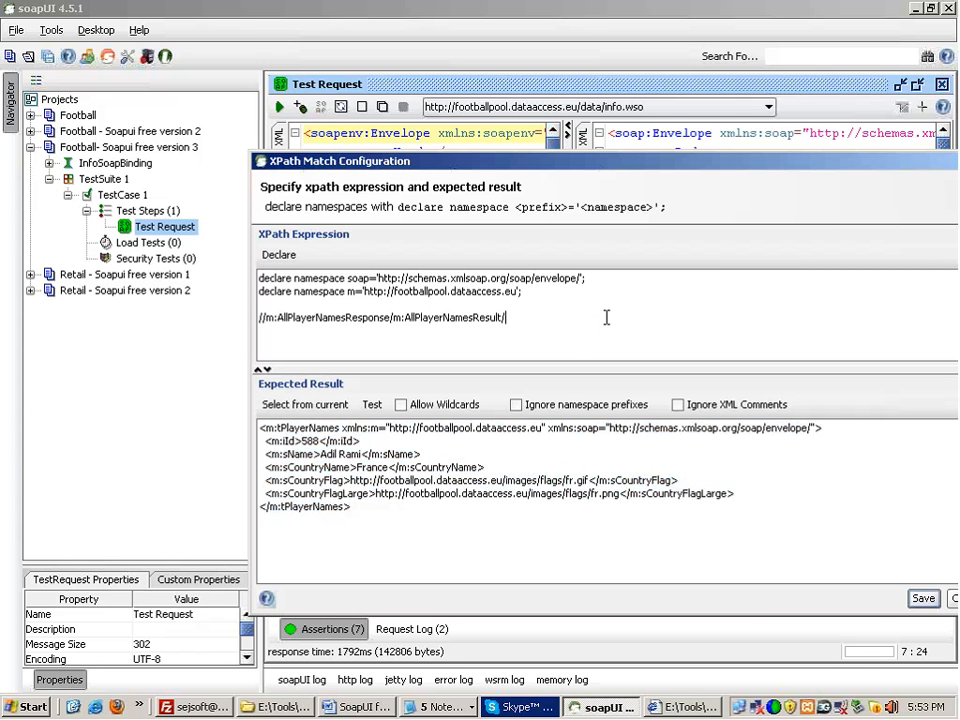
click(318, 405)
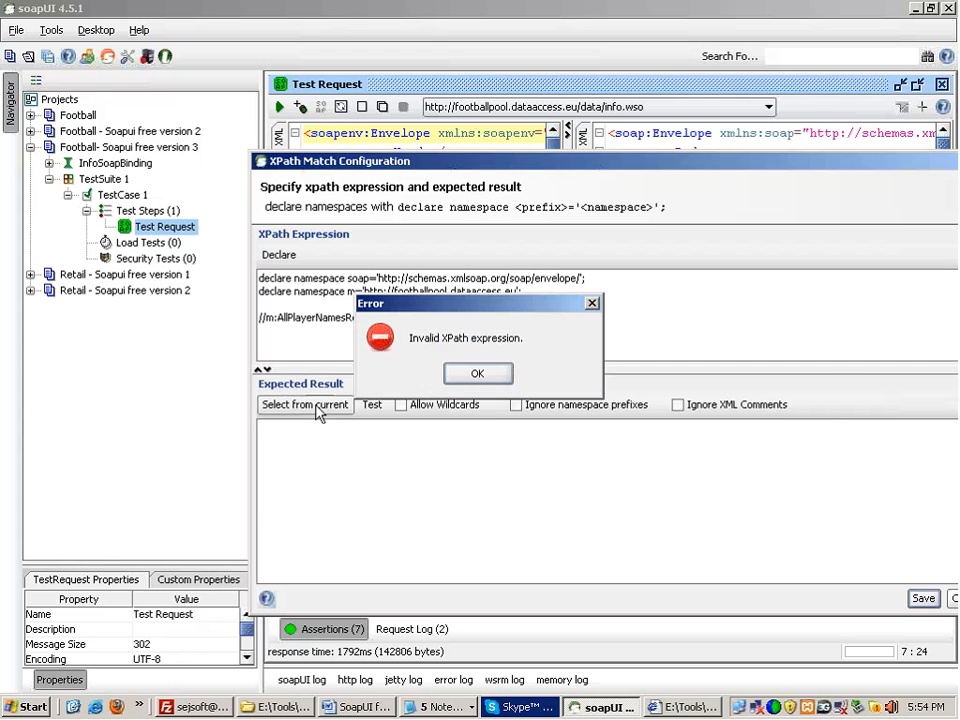
click(463, 371)
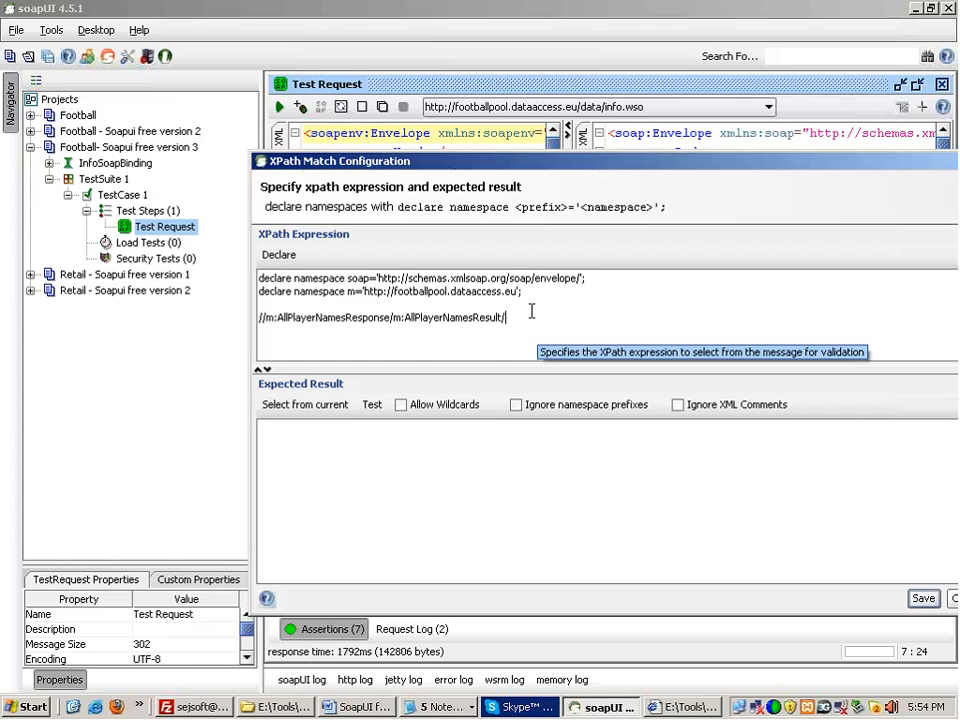
Step: Append m:tPlayerNames[2] to the path again, load the expected result from the response, and highlight the returned element
text(m)
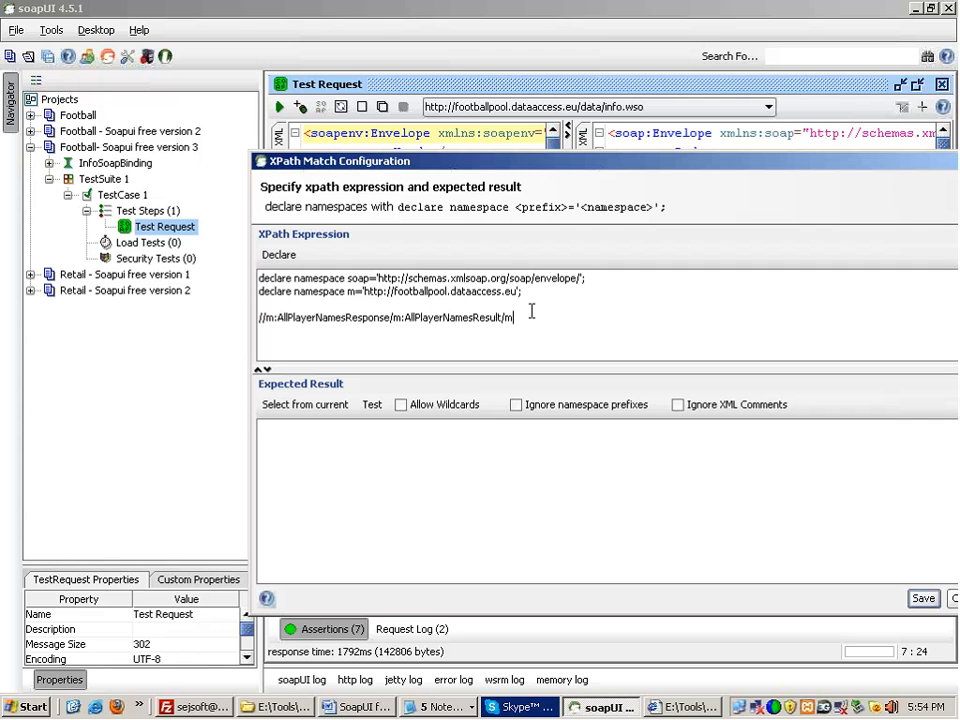
text(:tPlayerNames[2])
click(305, 404)
drag(352, 508, 196, 322)
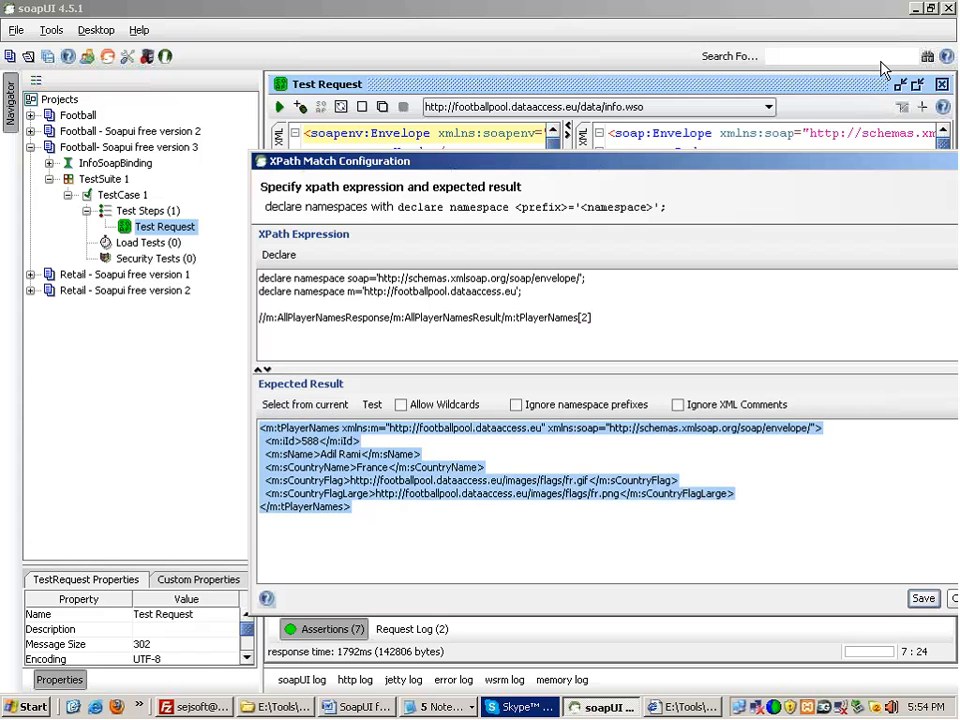
Step: Extend the path with /m:iId and set the expected result to 588
text(588)
text(/m:iId)
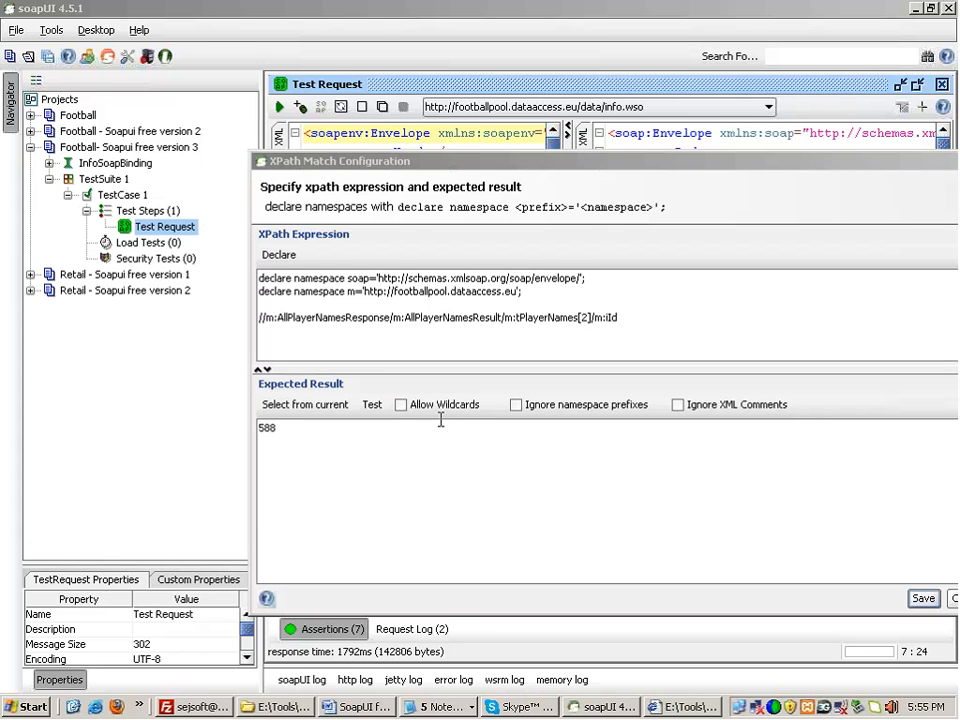
Step: Delete the path below the namespace declarations and clear the expected result
mouse_move(626, 306)
mouse_down()
mouse_move(564, 311)
mouse_move(628, 312)
mouse_up()
key(Delete)
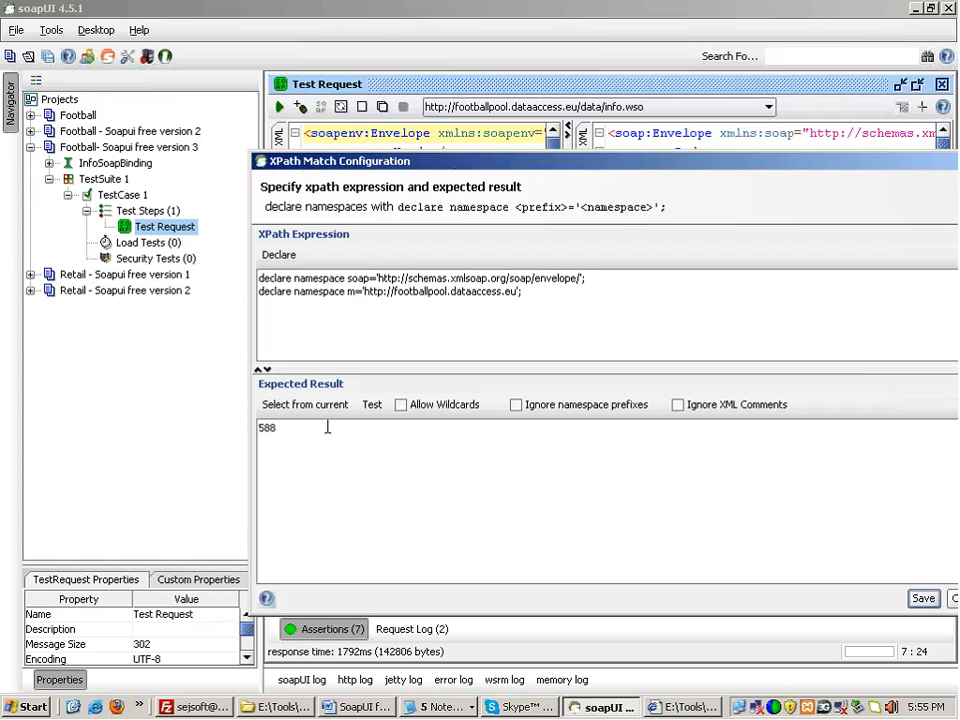
drag(327, 427, 243, 432)
key(Delete)
click(315, 339)
Step: Switch to the Notepad notes and save them as notes in the SoapUI free version -3 folder
click(445, 706)
click(450, 616)
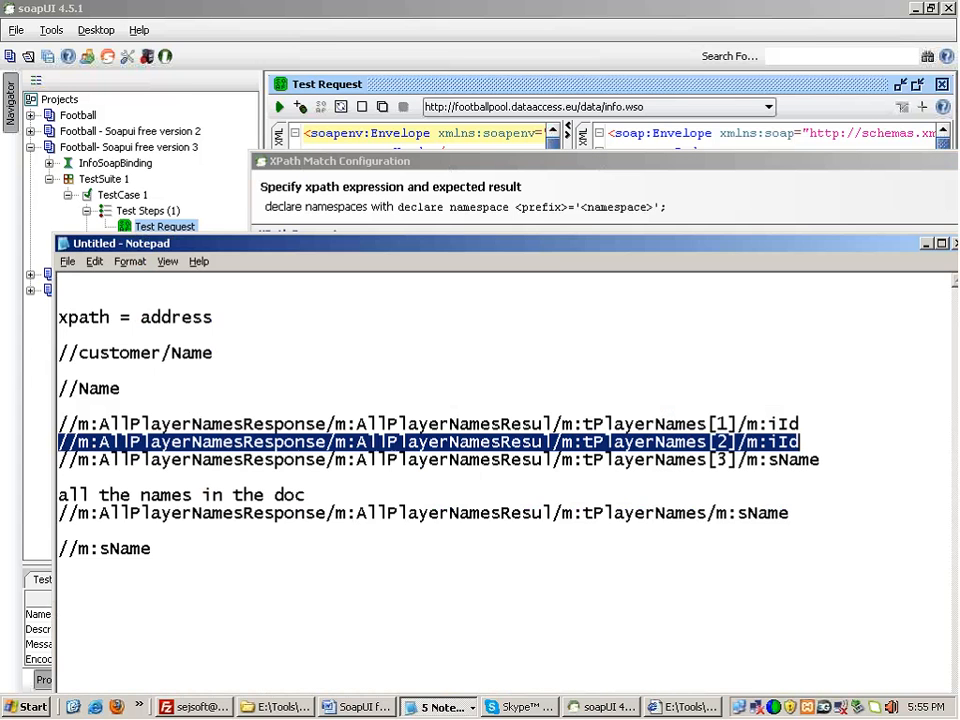
key(ctrl+s)
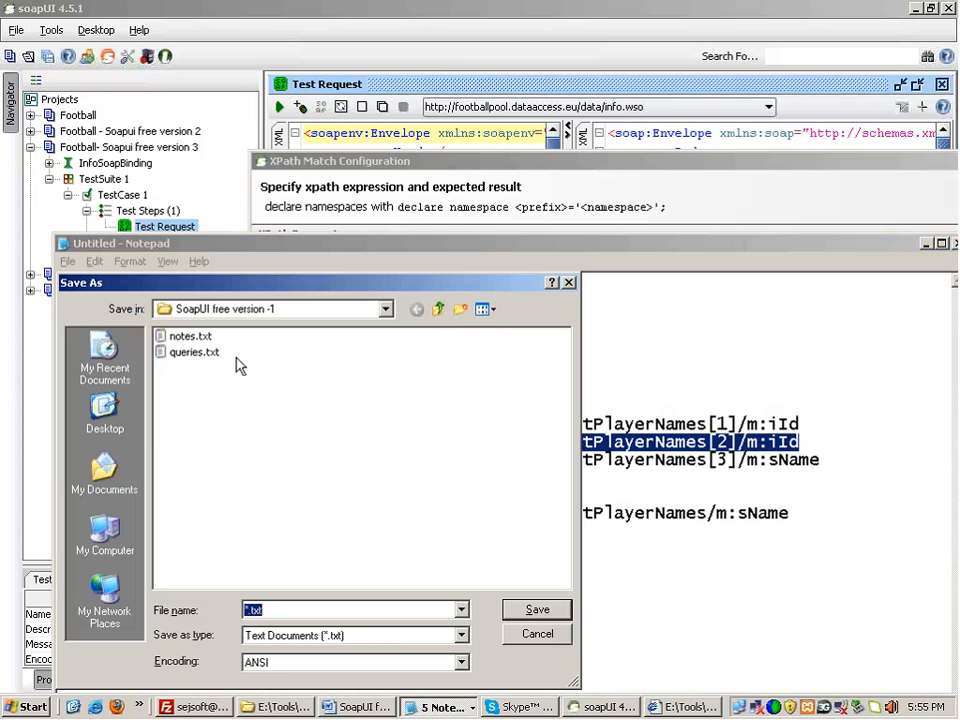
click(437, 309)
double_click(253, 434)
click(253, 609)
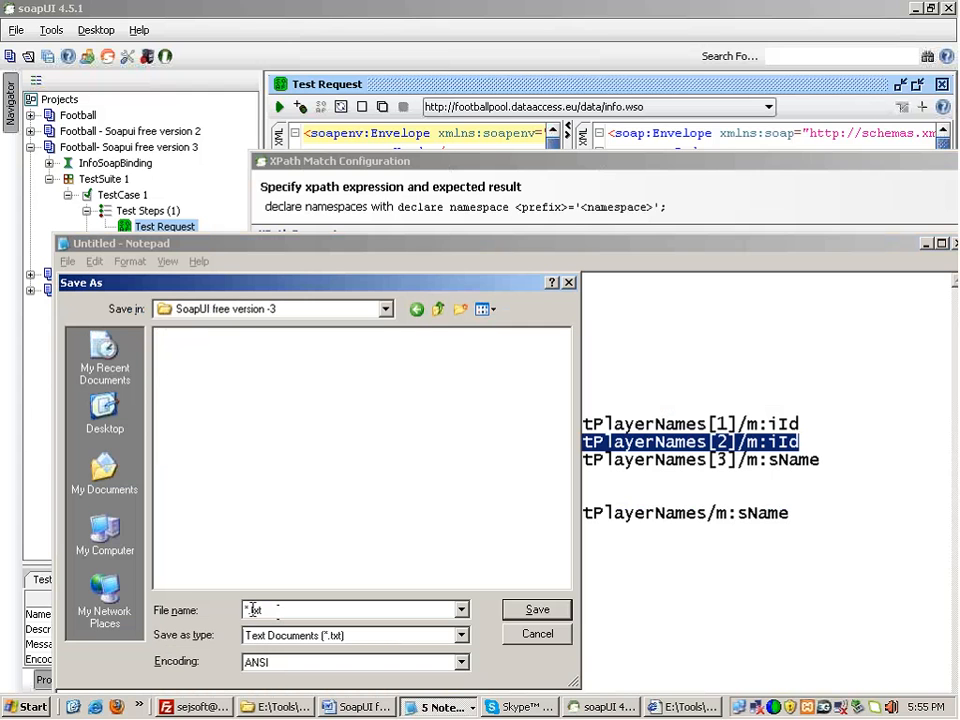
key(BackSpace)
text(notes)
click(539, 611)
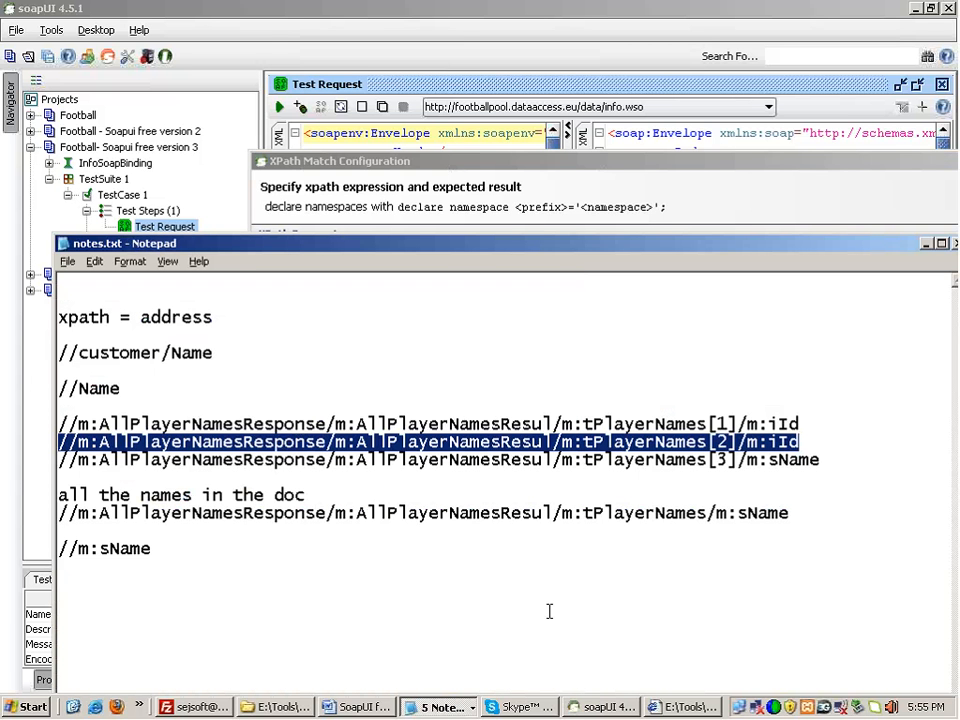
Step: Copy the selected tPlayerNames[2]/m:iId path from the notes and paste it below the namespace declarations in soapUI
right_click(473, 444)
click(500, 494)
key(alt+Tab)
key(ctrl+v)
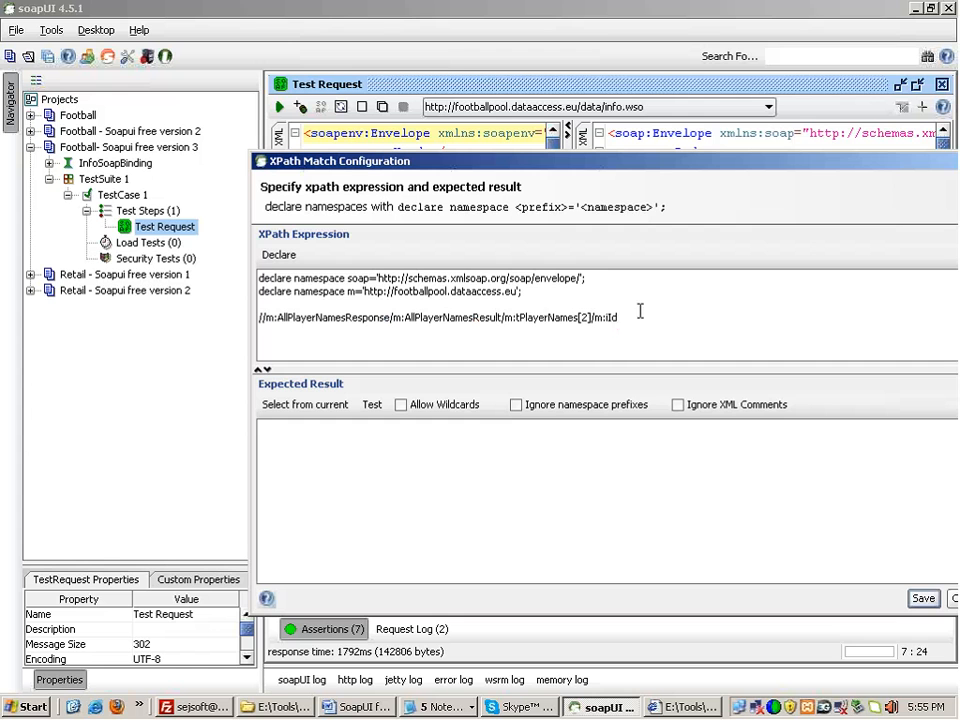
Step: Change the path's last element to m:sName, load the expected result from the current response, and highlight it
key(BackSpace)
key(BackSpace)
text(sName)
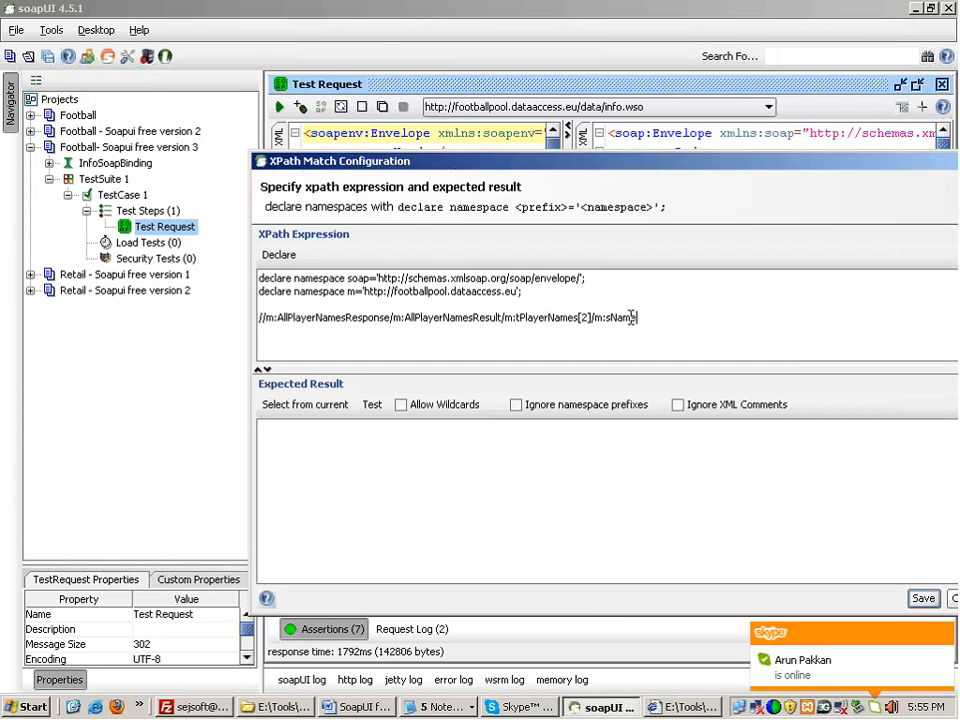
click(300, 404)
drag(298, 429, 238, 426)
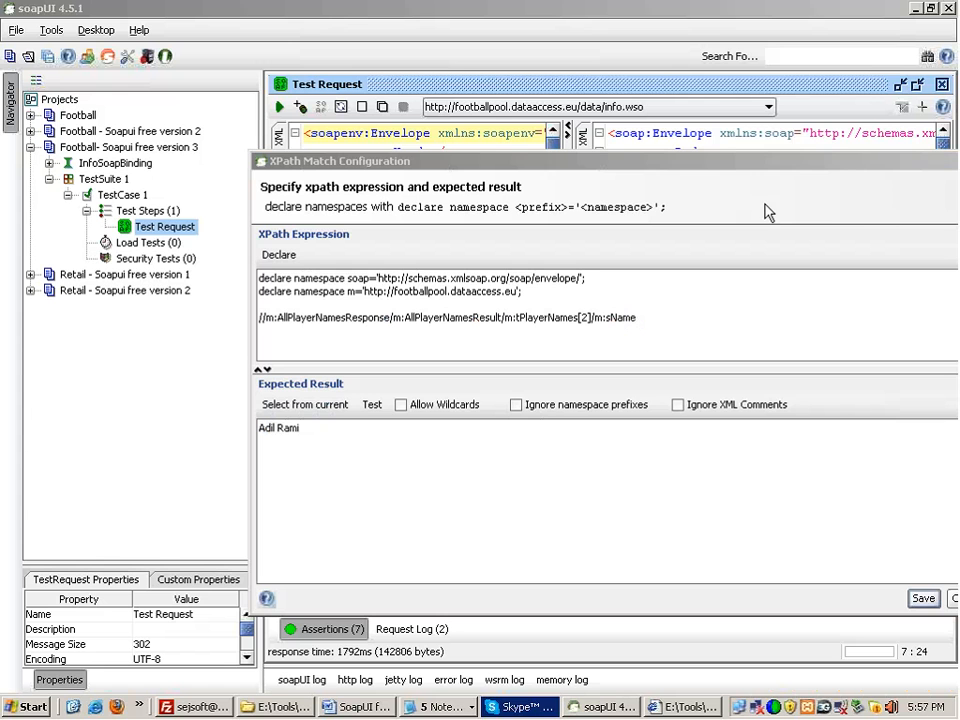
Step: Duplicate the path on a second line and change the copy's last element to m:iId
click(649, 327)
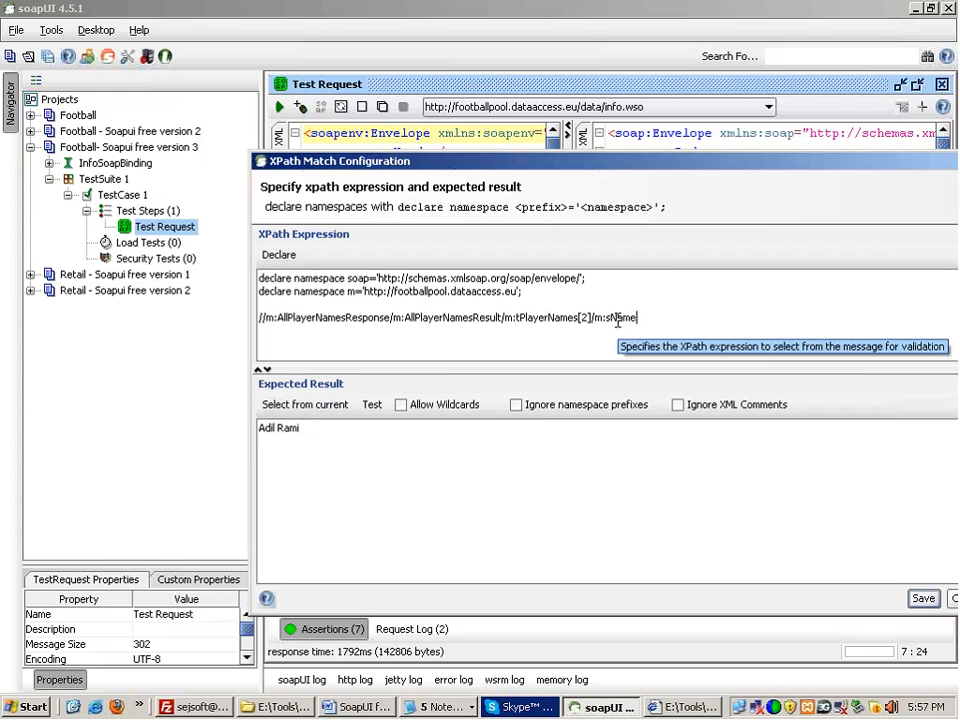
triple_click(619, 320)
key(ctrl+c)
key(End)
key(Return)
key(ctrl+v)
key(BackSpace)
key(BackSpace)
key(BackSpace)
key(BackSpace)
key(BackSpace)
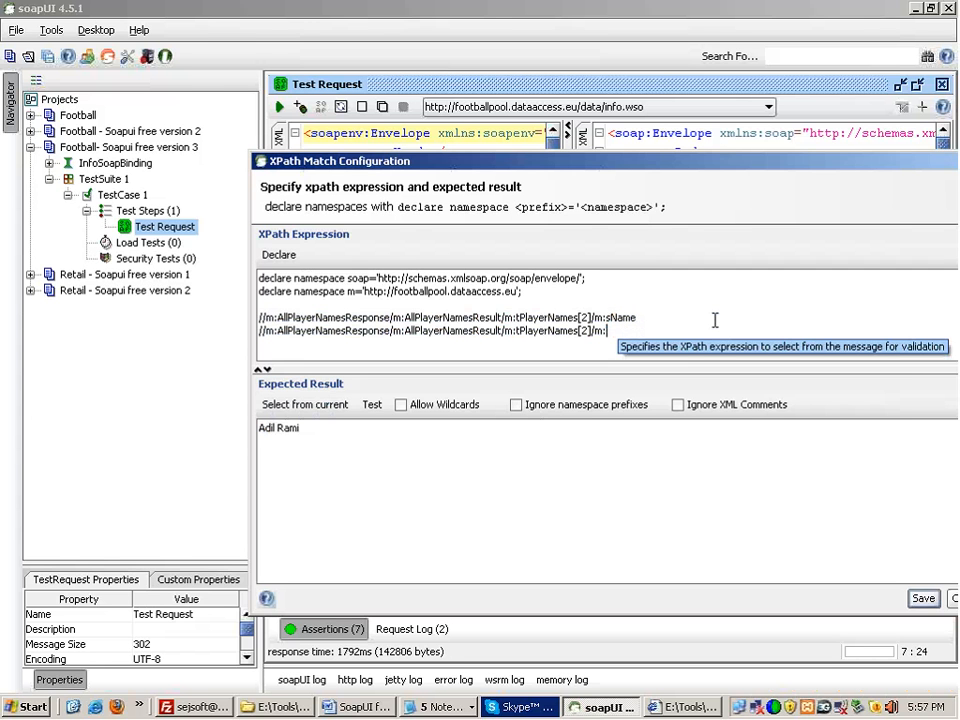
text(iId)
Step: Try to load the expected result for both paths, and delete the second path line ending in m:iId
click(305, 404)
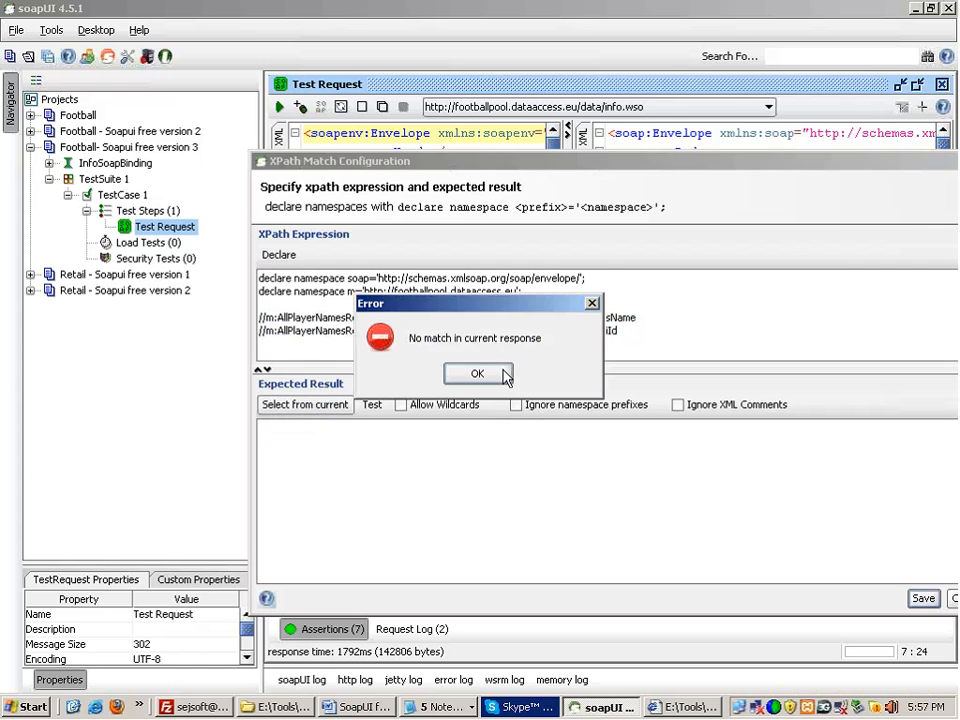
click(504, 374)
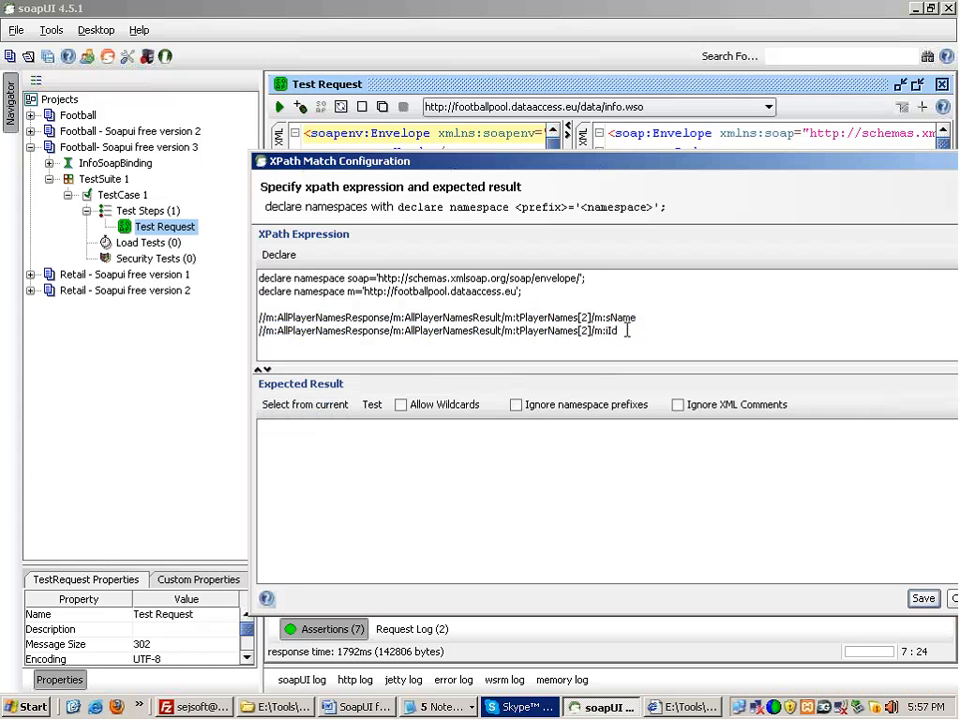
key(shift+Home)
key(Delete)
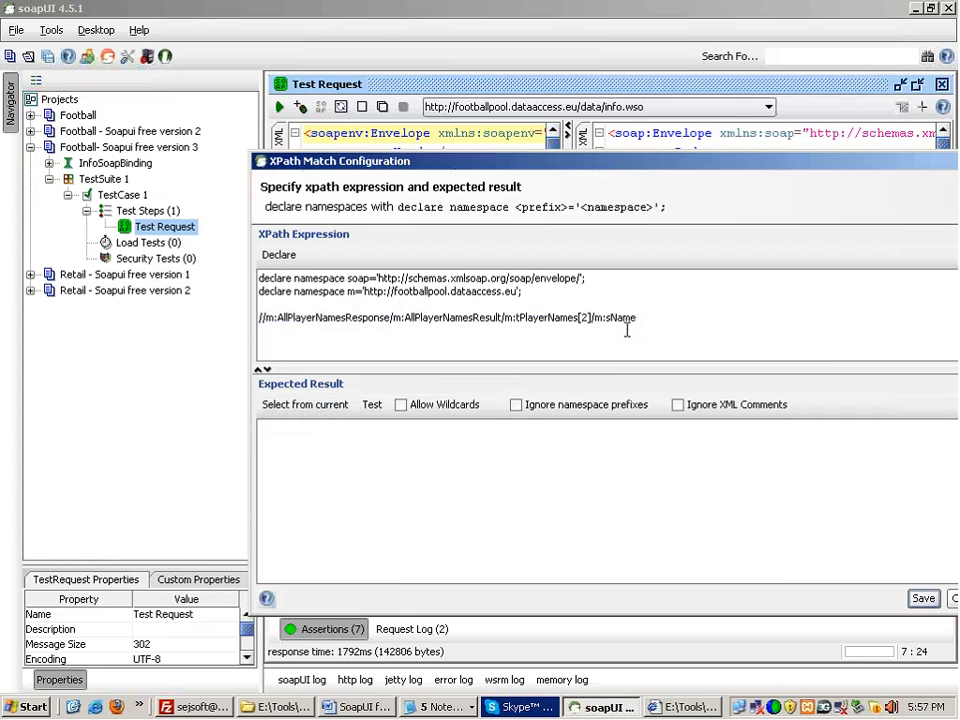
Step: Load the expected result for the m:sName path from the current response and test the assertion against it
click(324, 406)
click(307, 428)
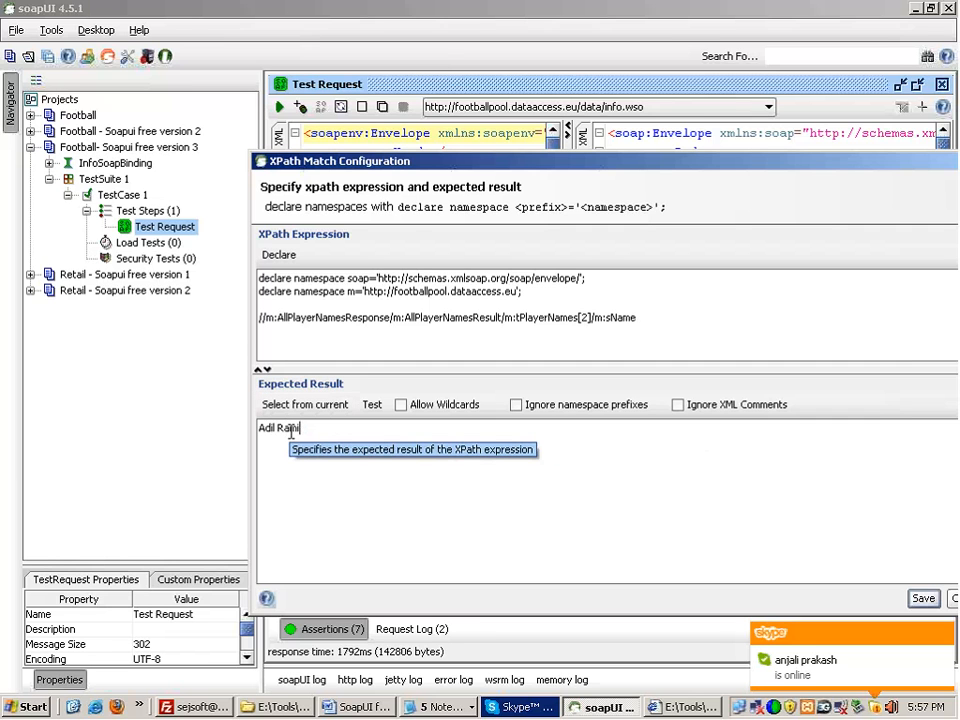
triple_click(303, 427)
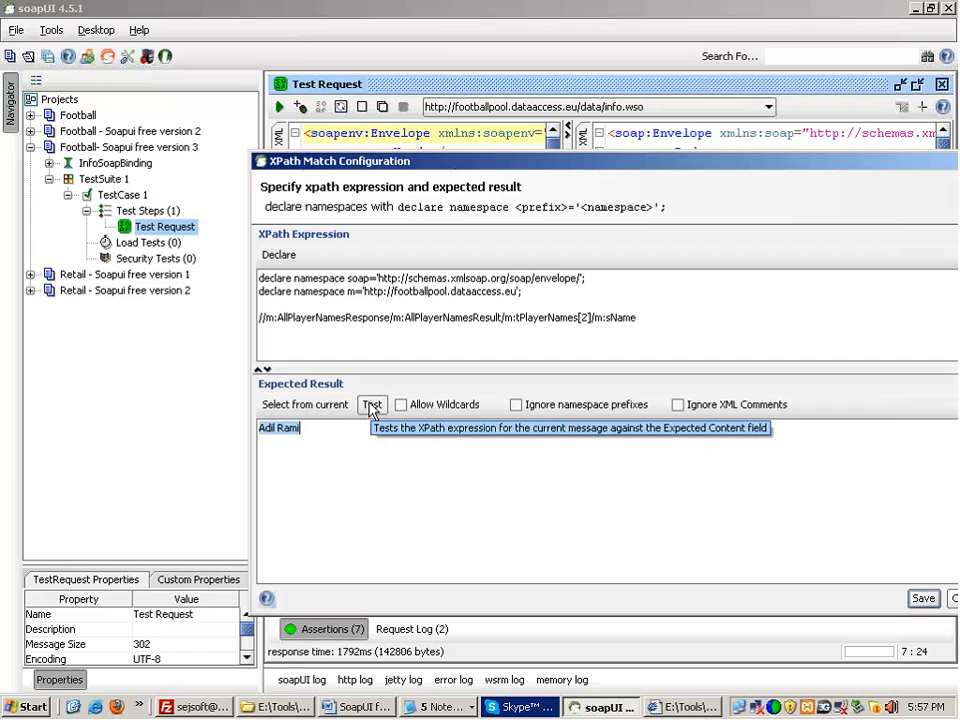
click(372, 405)
click(372, 405)
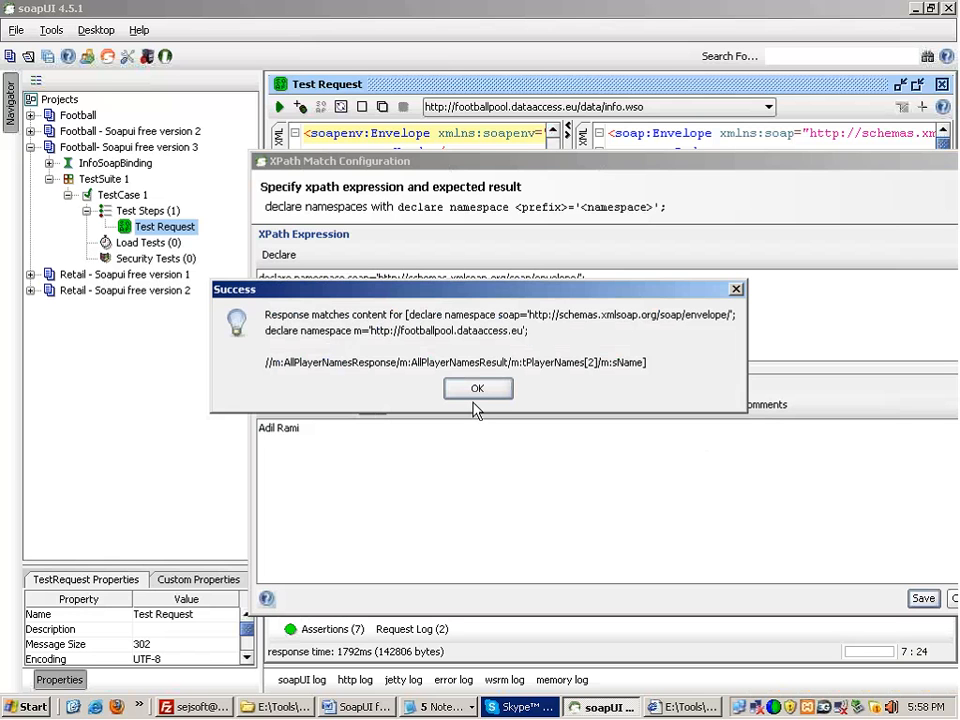
click(476, 392)
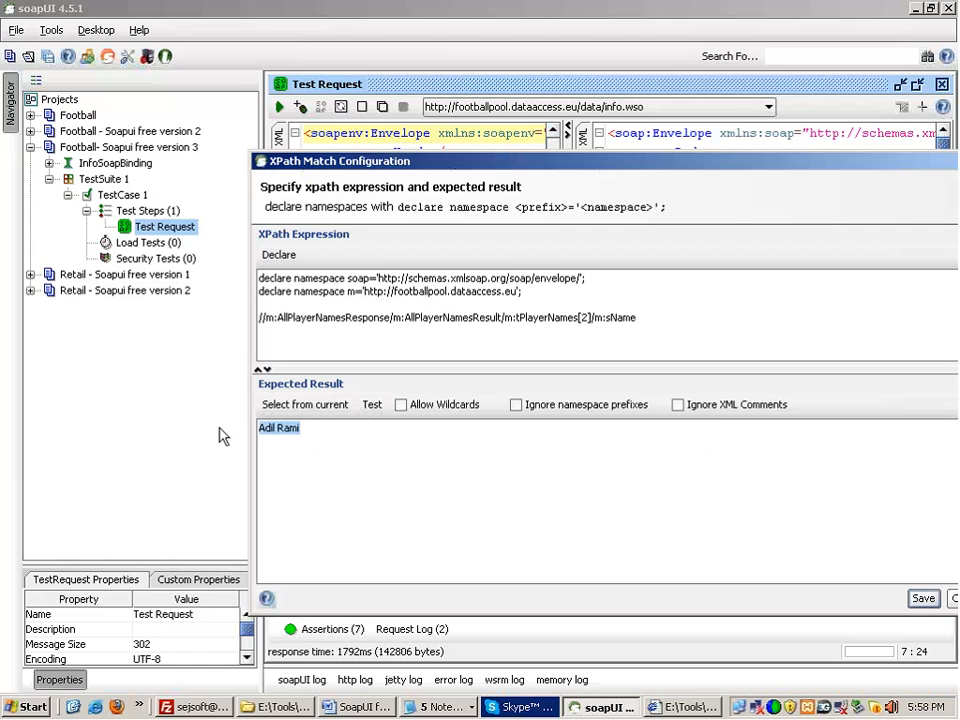
Step: Replace the expected result with xxxxxxxxxxxx and test the assertion against the response
text(xxxxxxxxxxxx)
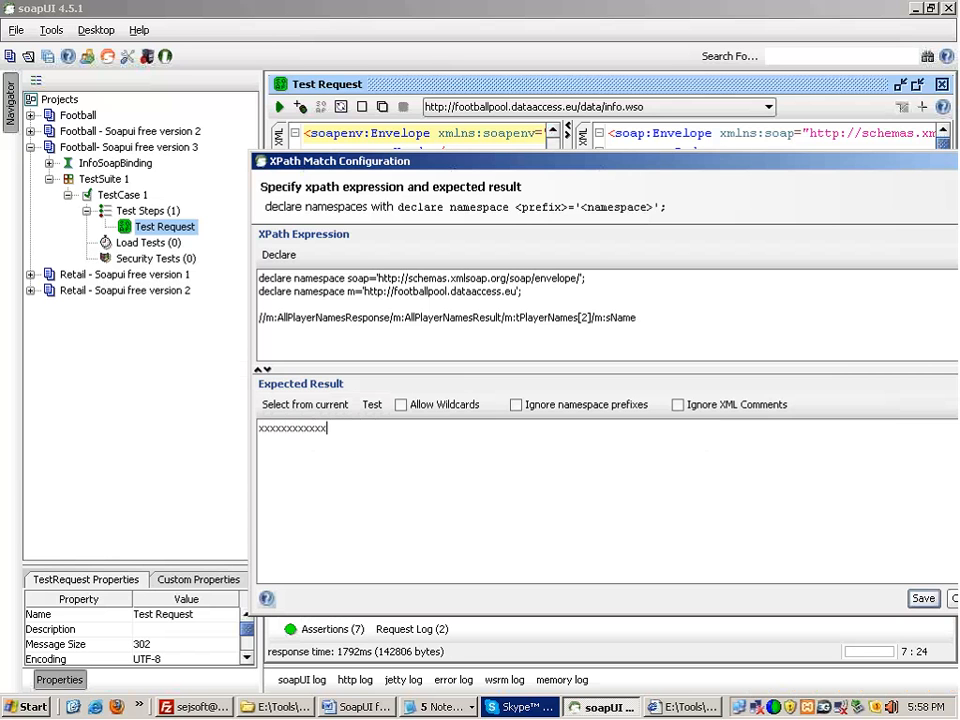
click(385, 407)
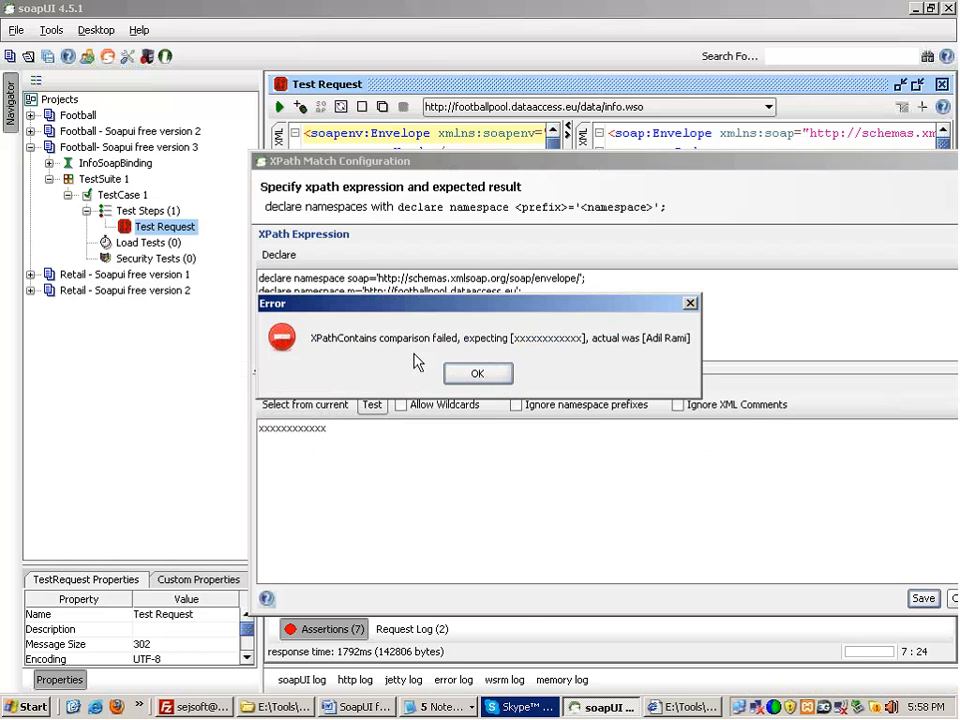
click(477, 373)
Step: Reload the expected result from the current response and save the XPath Match assertion
click(305, 408)
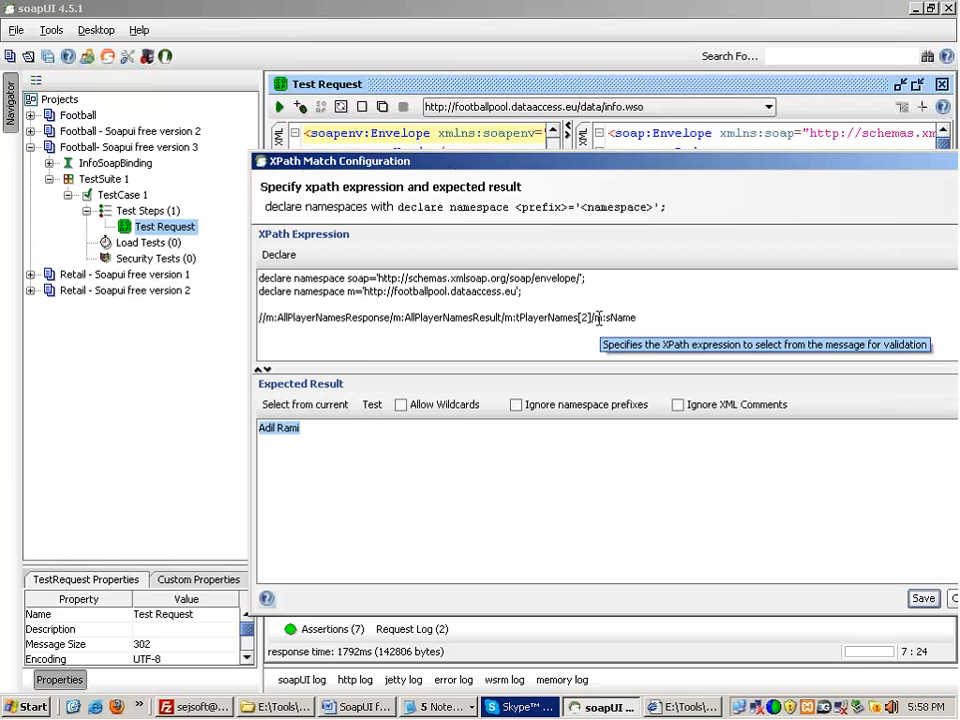
click(922, 601)
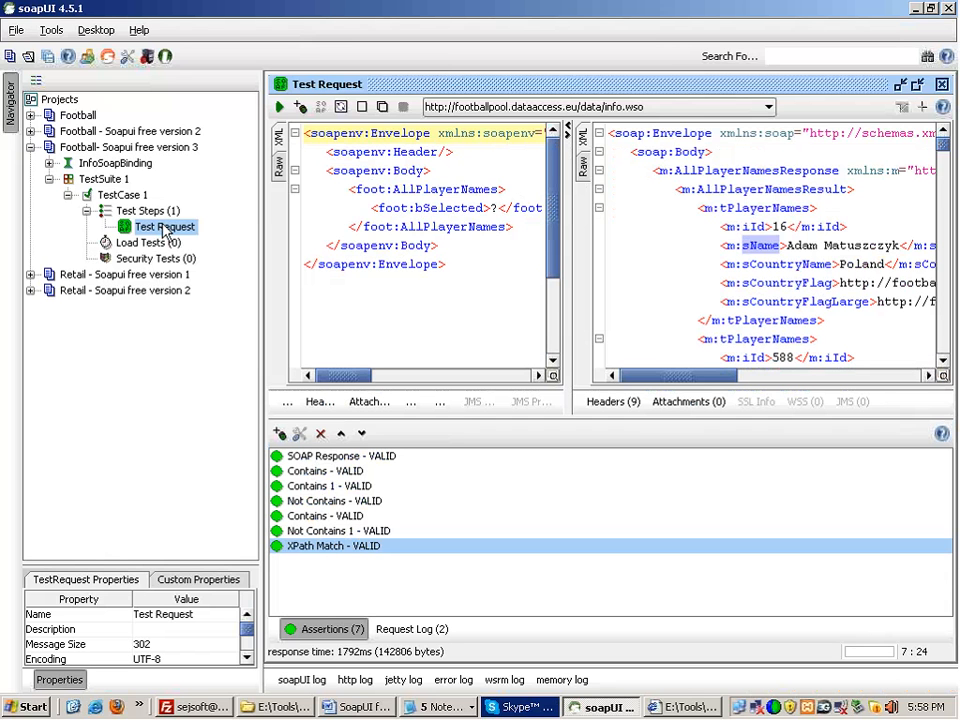
Step: Rerun the test request and review the Contains and Not Contains entries in its assertion list
click(280, 107)
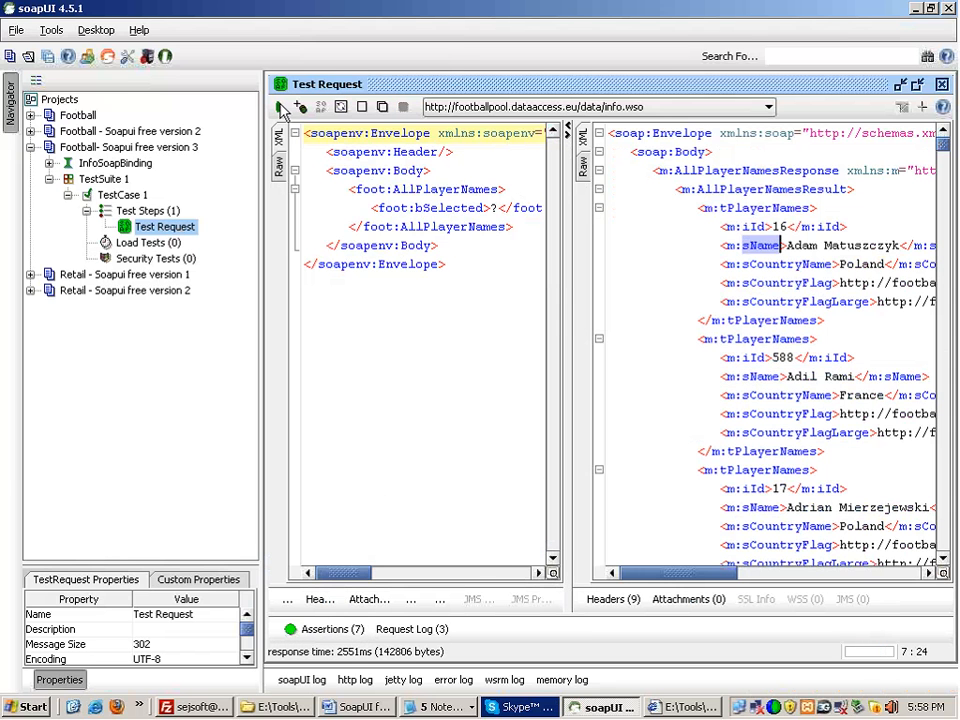
click(325, 629)
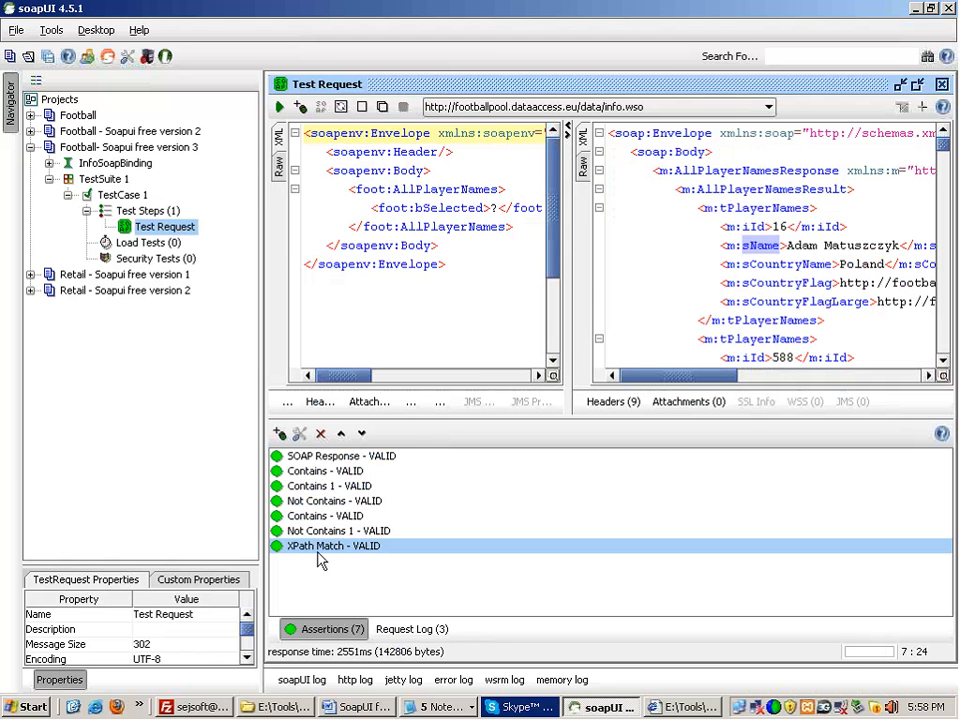
click(318, 486)
click(318, 501)
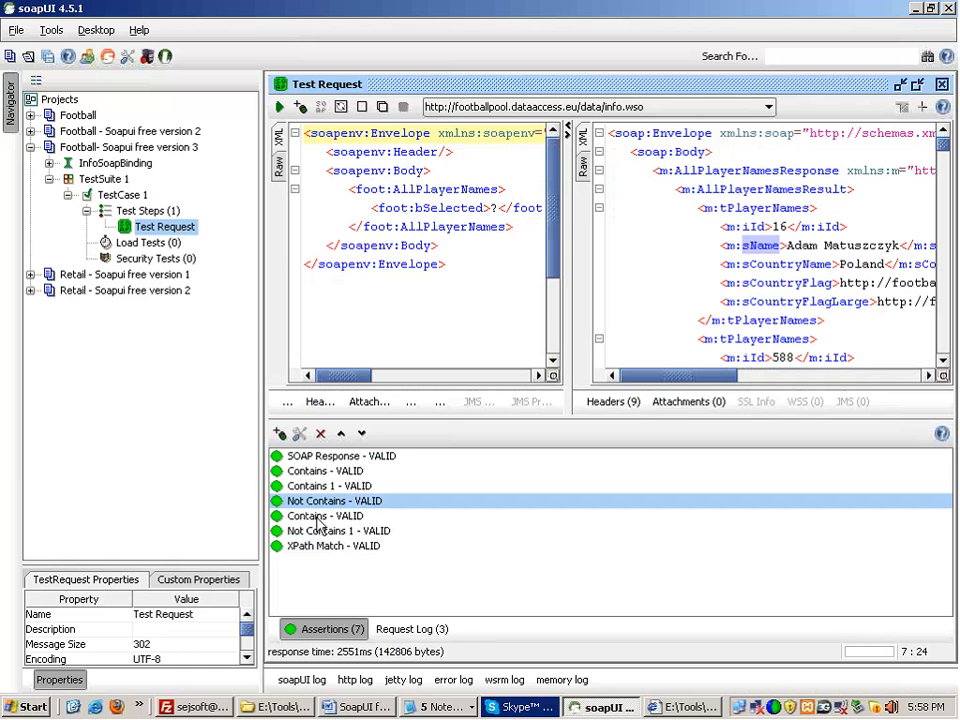
click(319, 516)
click(319, 531)
Step: Reopen the XPath Match assertion, append XX to its expected result, and save it
double_click(317, 546)
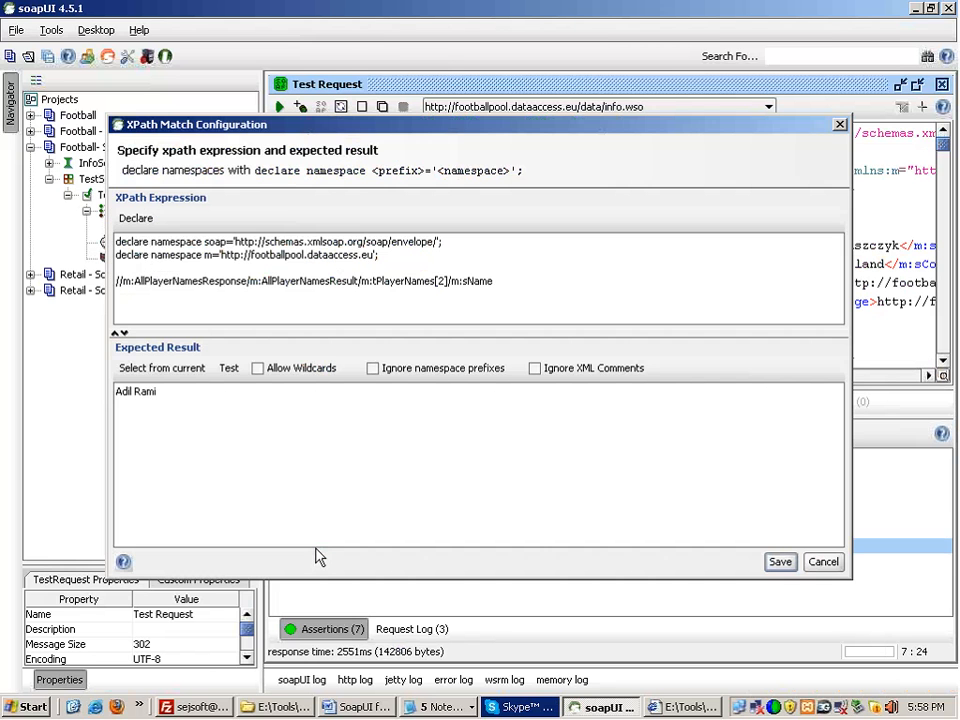
triple_click(332, 281)
click(196, 394)
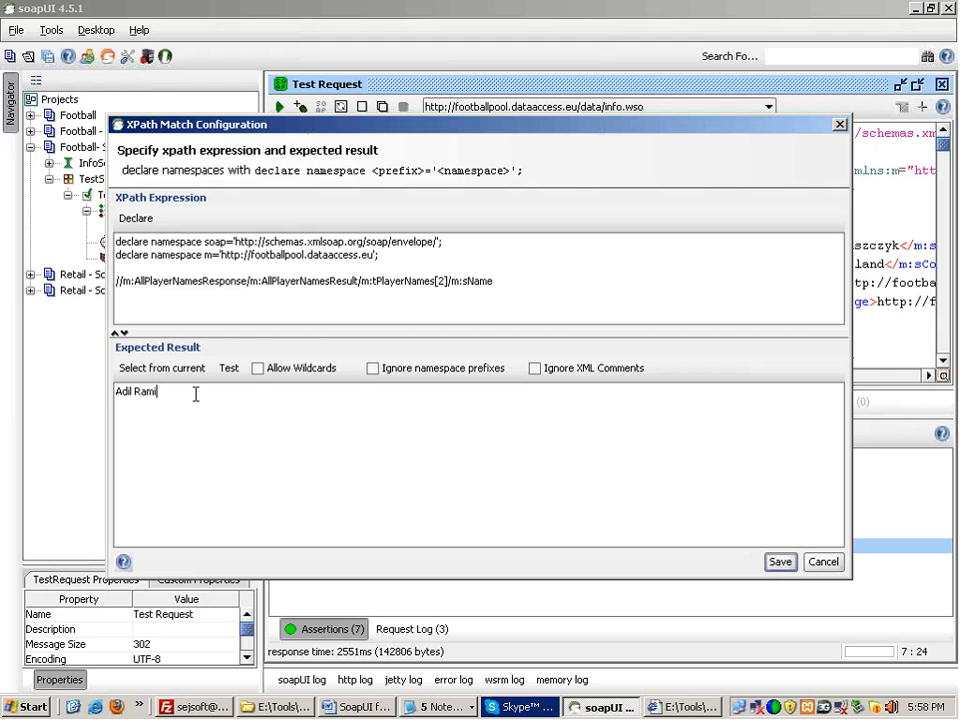
text(XX)
click(778, 562)
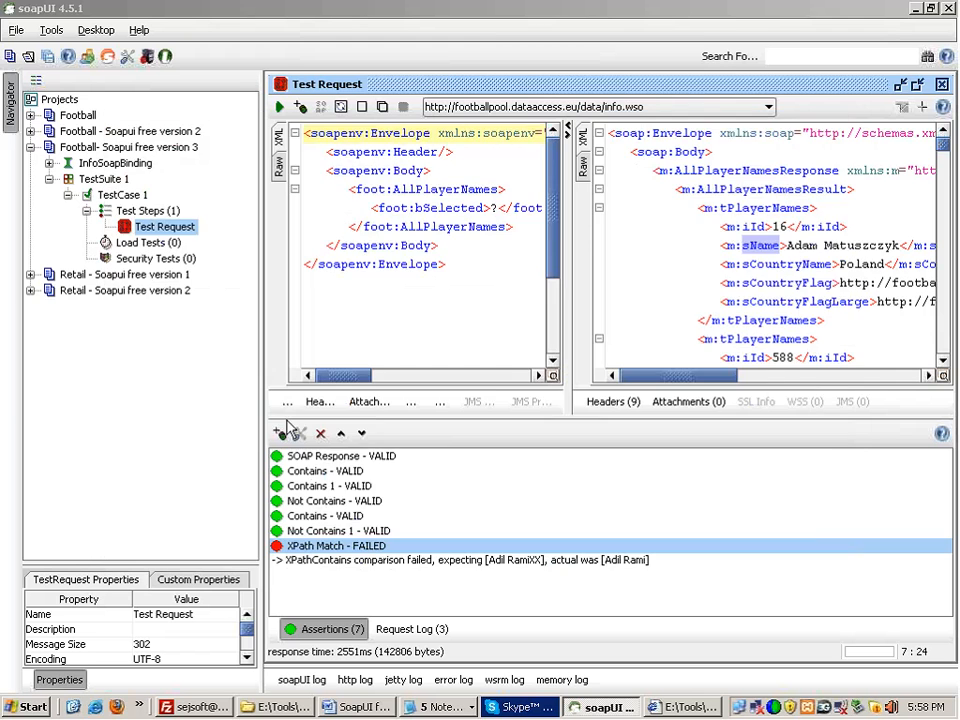
Step: Rerun the test request with the modified assertion and reopen the XPath Match configuration
click(280, 107)
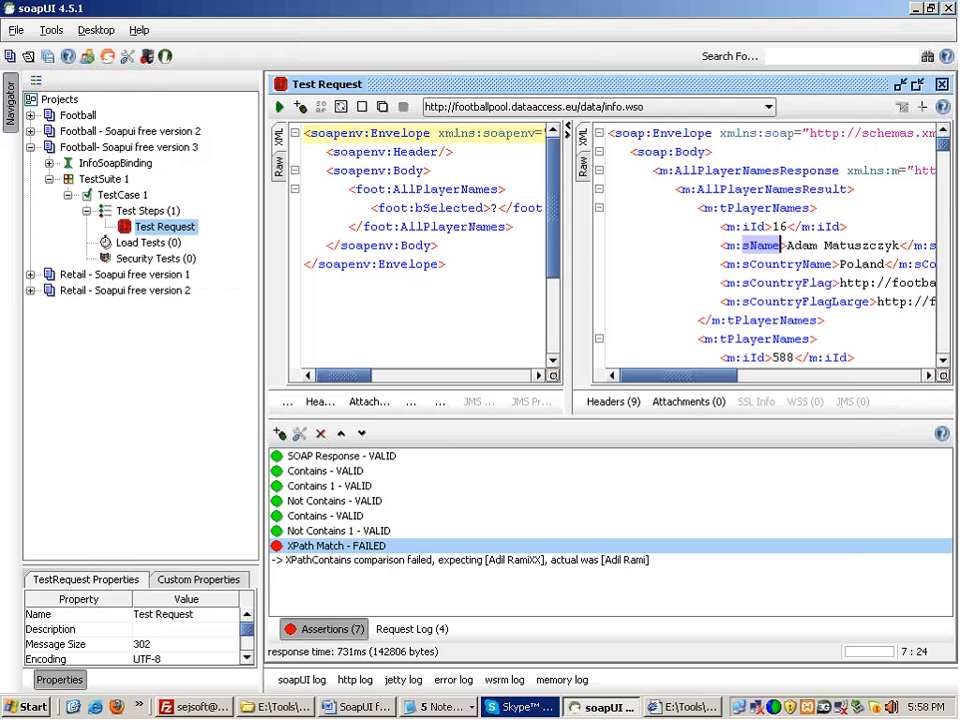
double_click(326, 546)
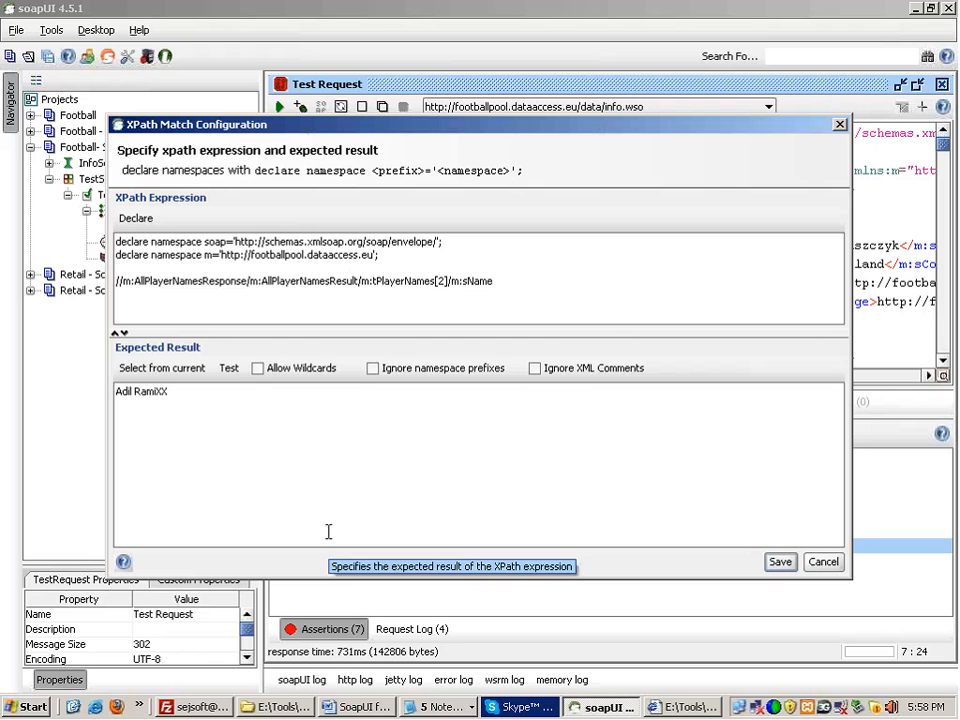
Step: Remove the trailing XX from the XPath Match assertion's expected result and save the configuration
click(172, 391)
key(BackSpace)
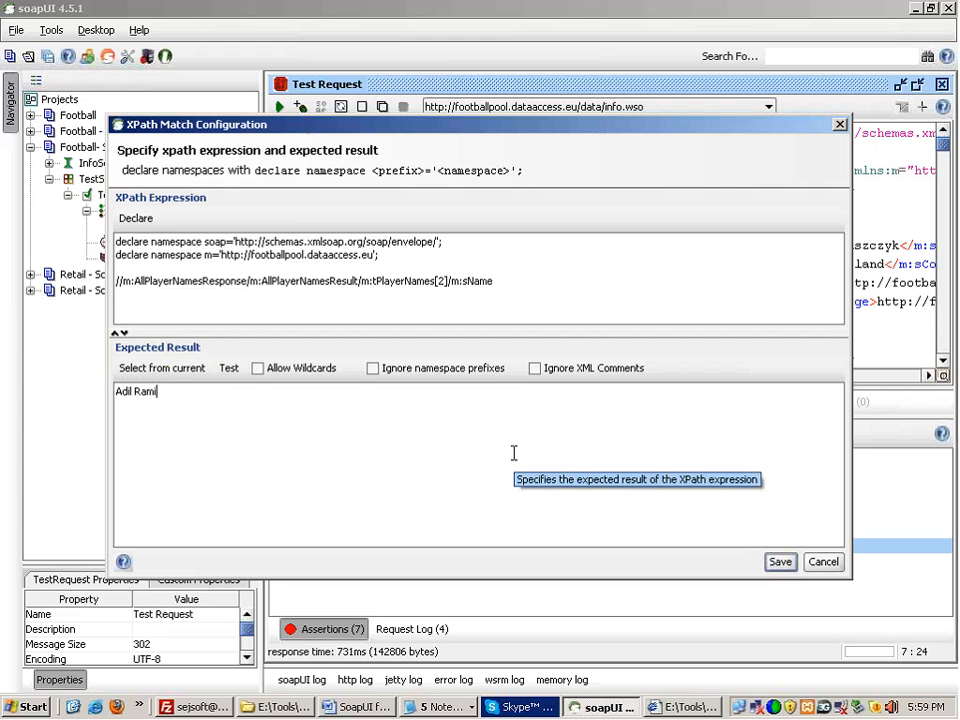
triple_click(466, 281)
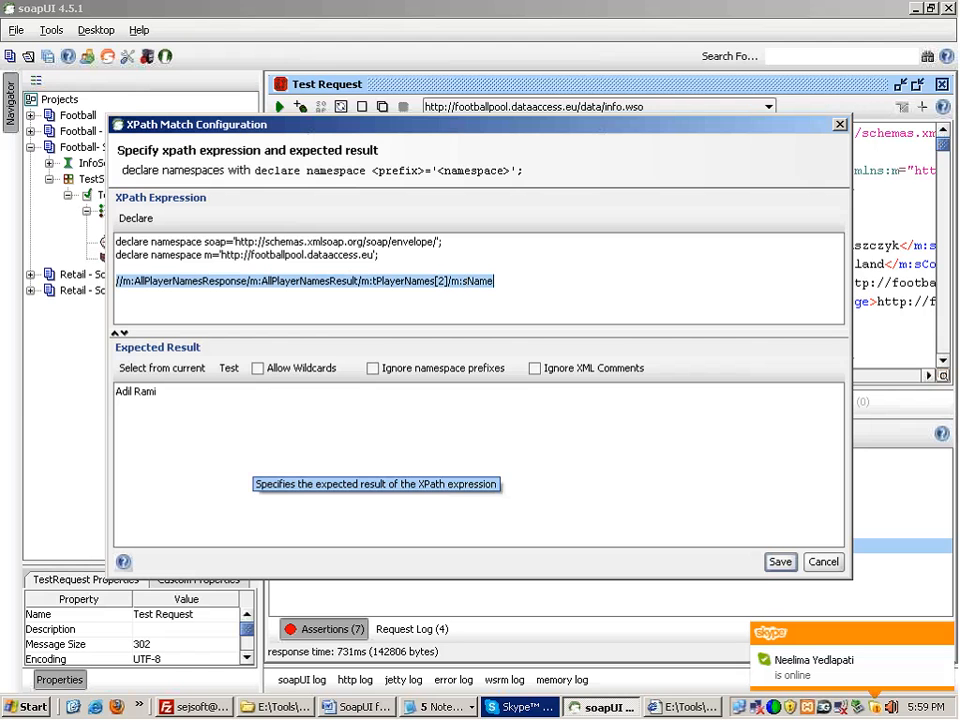
click(214, 392)
key(ctrl+a)
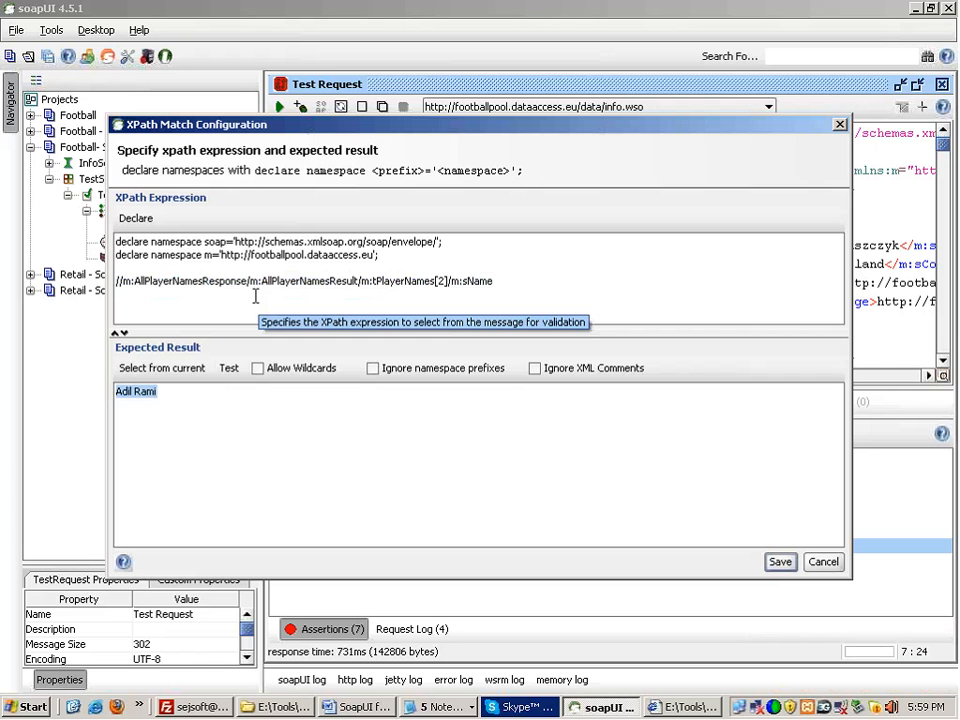
triple_click(255, 287)
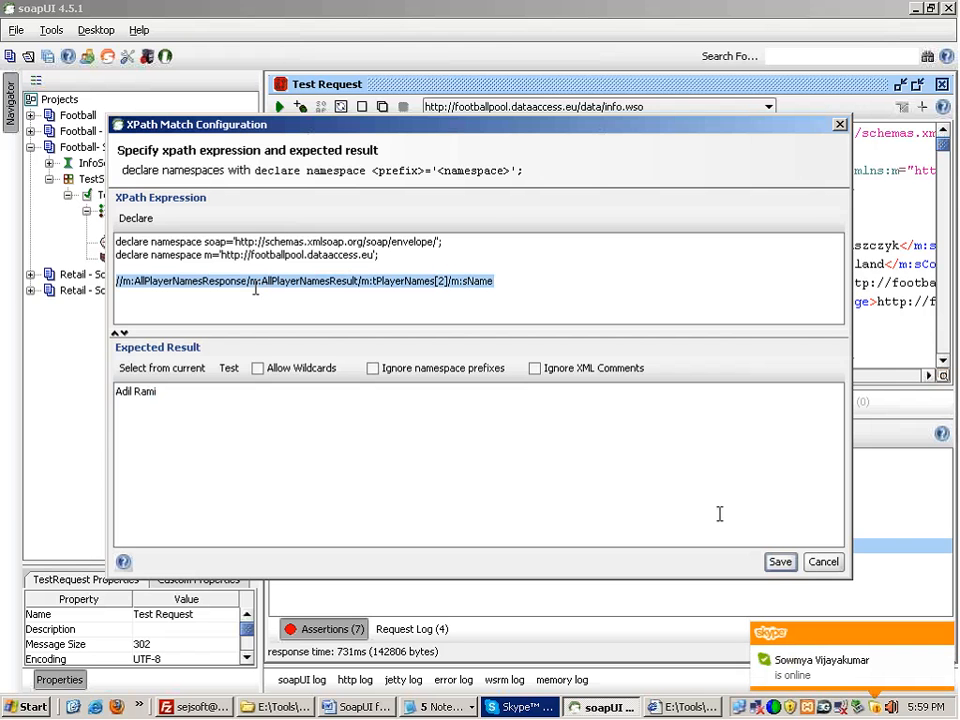
click(780, 561)
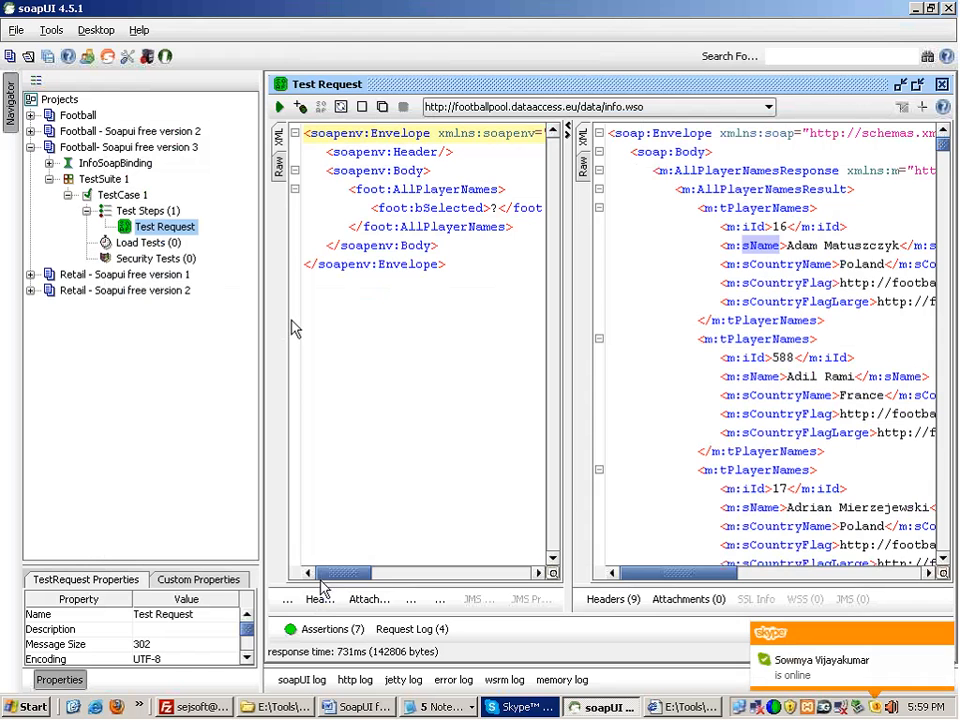
Step: Add another XPath Match assertion to the test request, accepting the suggested name
click(324, 628)
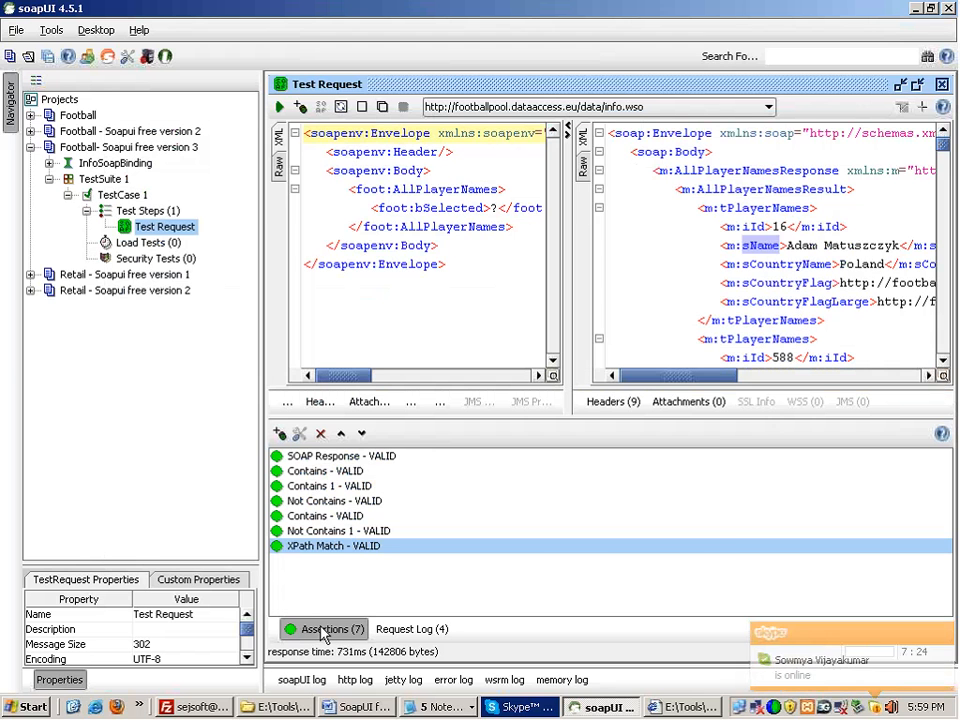
click(279, 433)
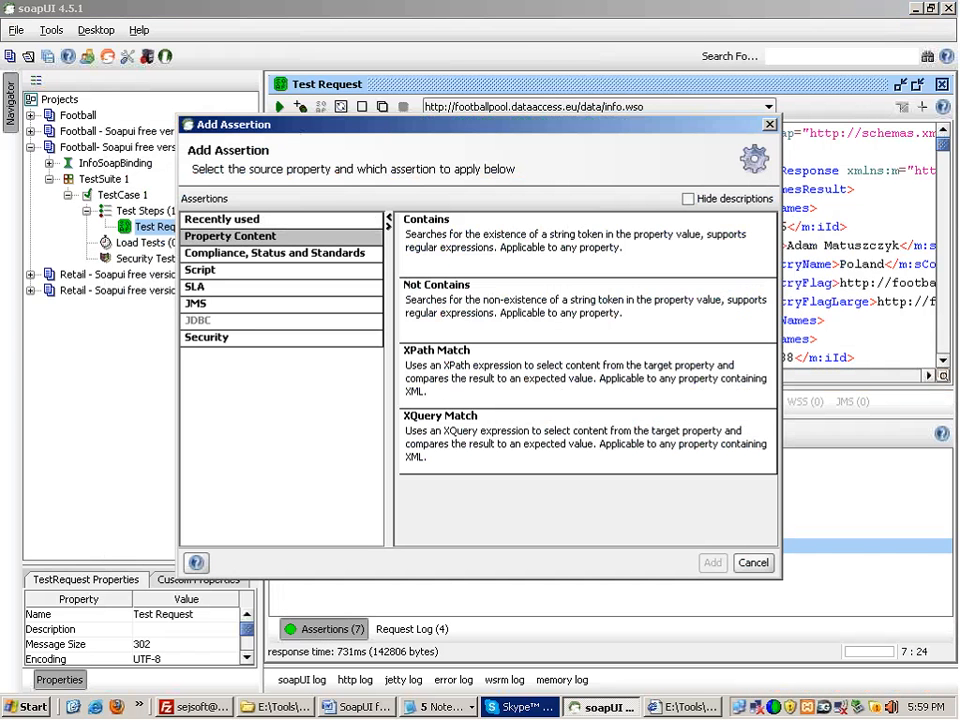
double_click(477, 374)
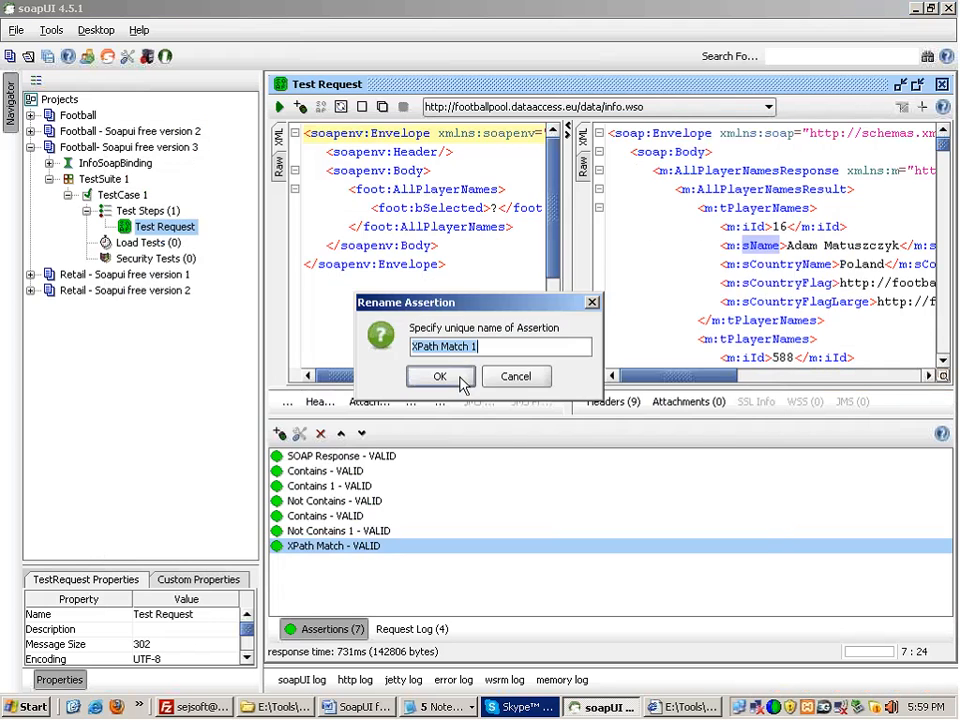
click(458, 380)
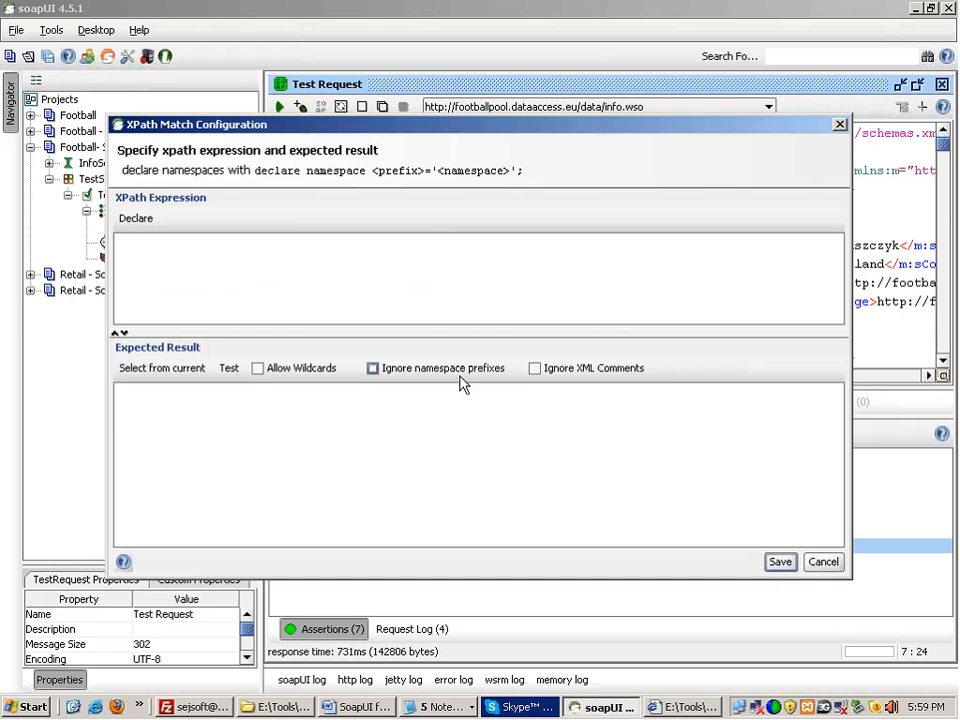
Step: Declare the namespaces and, using the expression noted in Notepad's notes.txt, enter the XPath //m:AllPlayerNamesResponse/m:AllPlayerNamesResult/m:tPlayerNames[2]/m:iId
click(135, 218)
key(alt+Tab)
key(Tab)
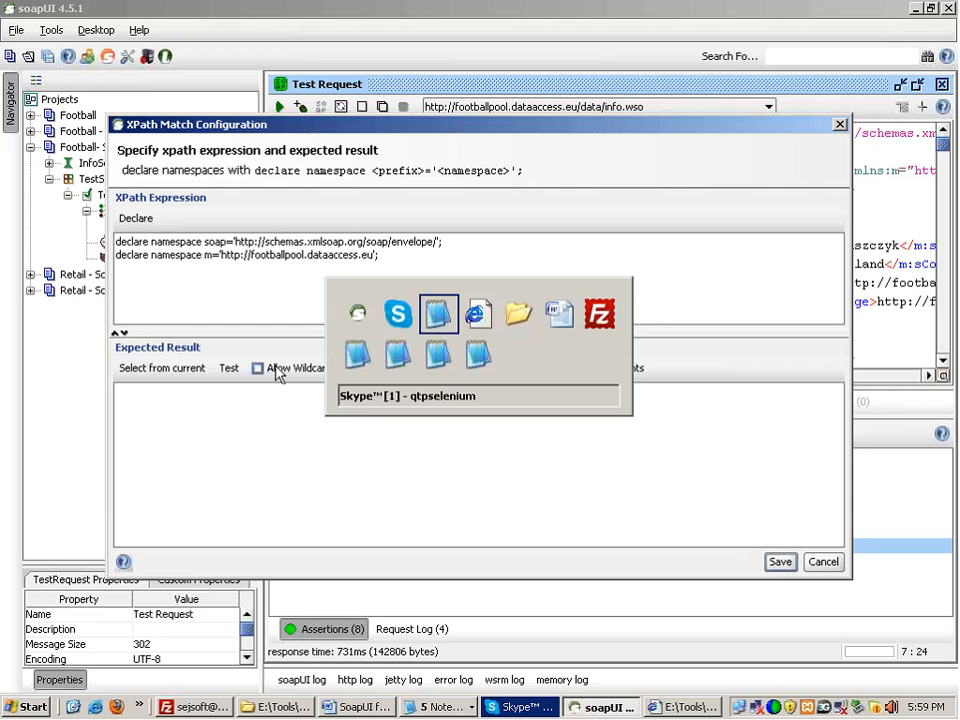
key(alt+Tab)
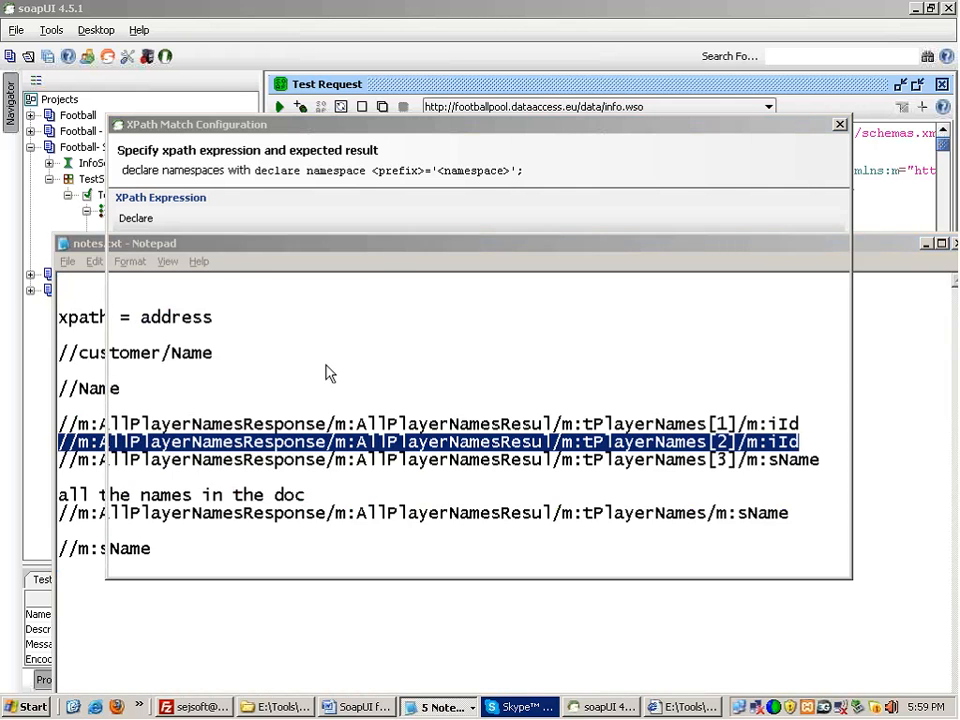
click(229, 298)
text(//m:AllPlayerNamesResponse/m:AllPlayerNamesResult/m:tPlayerNames[2]/m:Id)
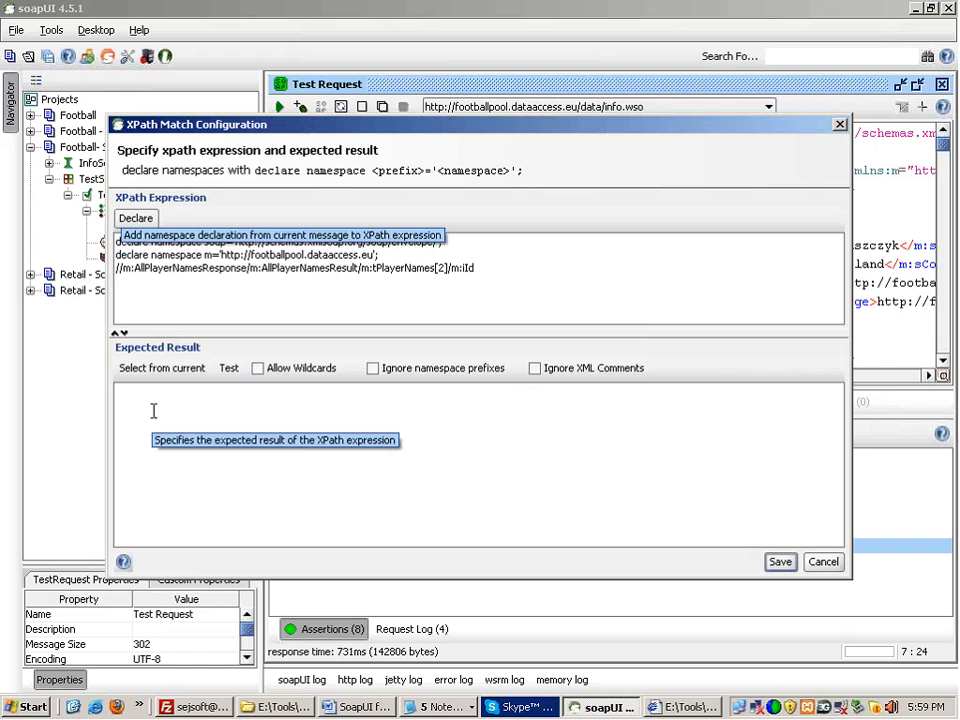
Step: Fill the expected result from the current response, test the XPath match and save the new assertion
click(155, 376)
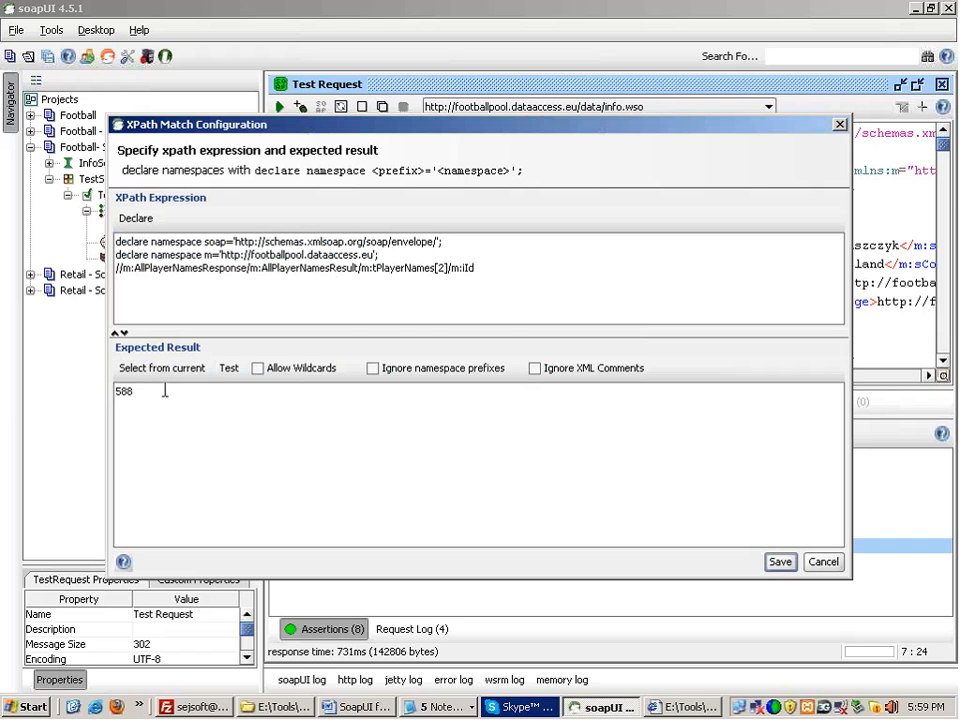
click(228, 369)
click(476, 381)
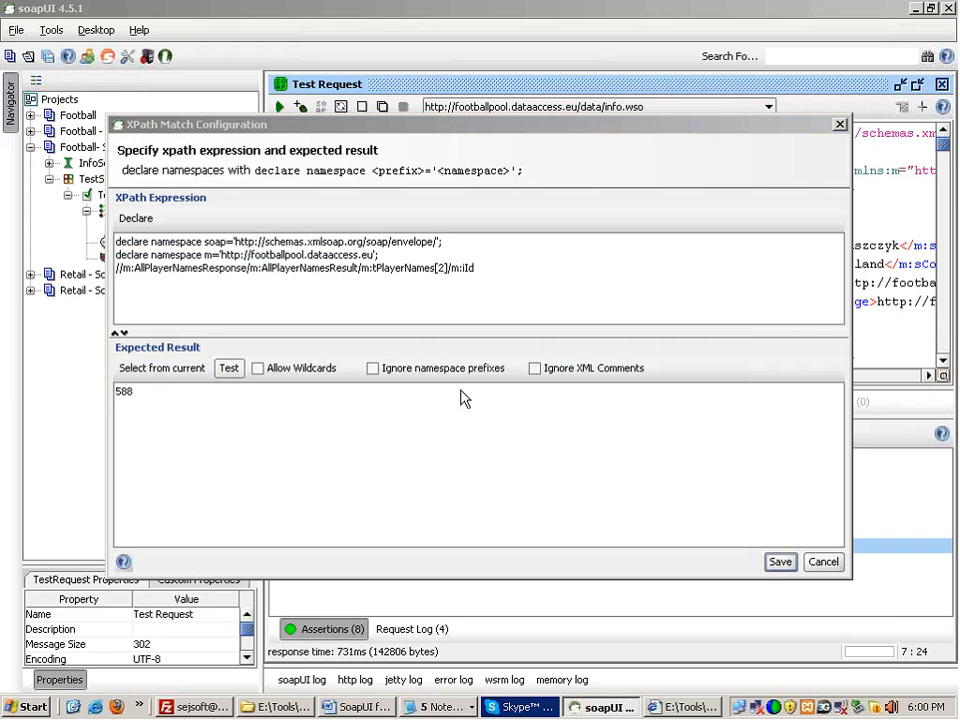
click(440, 254)
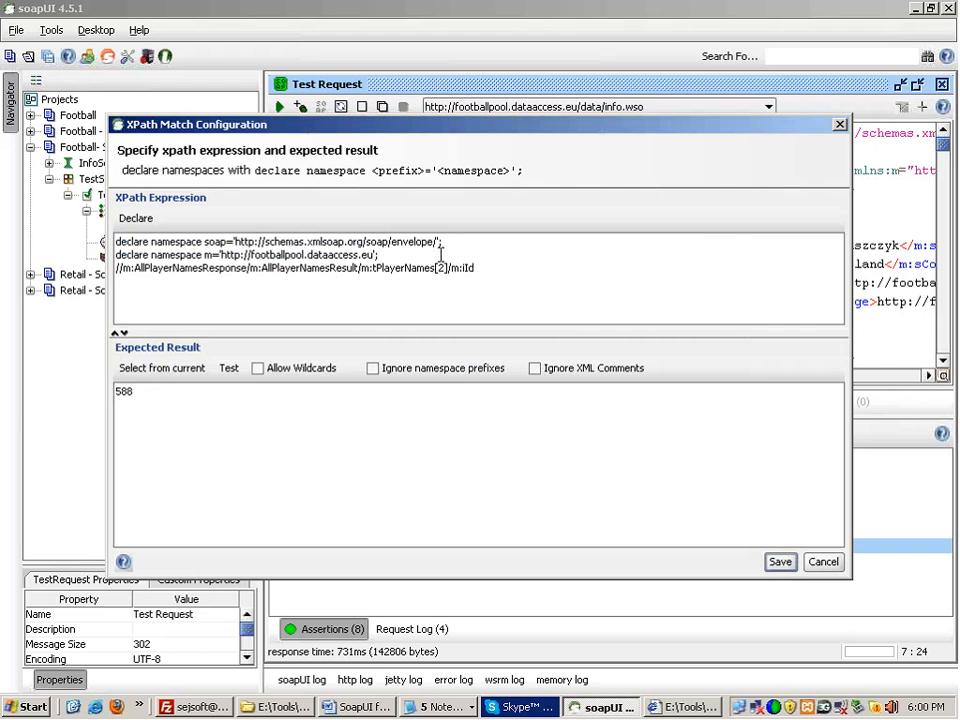
click(779, 563)
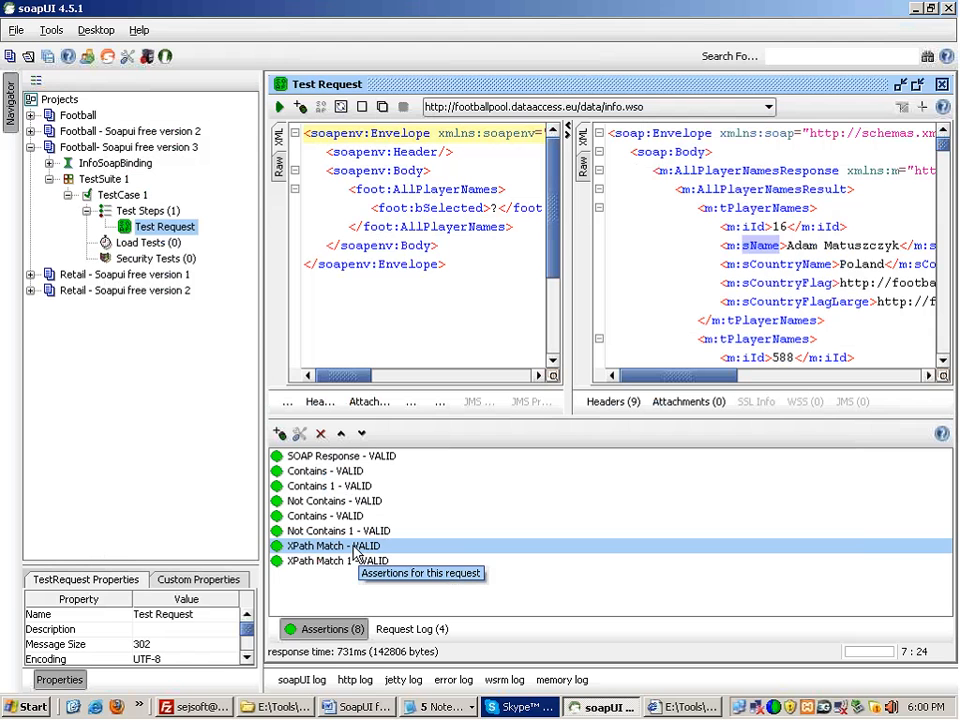
Step: Open the configuration of the XPath Match assertion that checks the second player's name
click(326, 500)
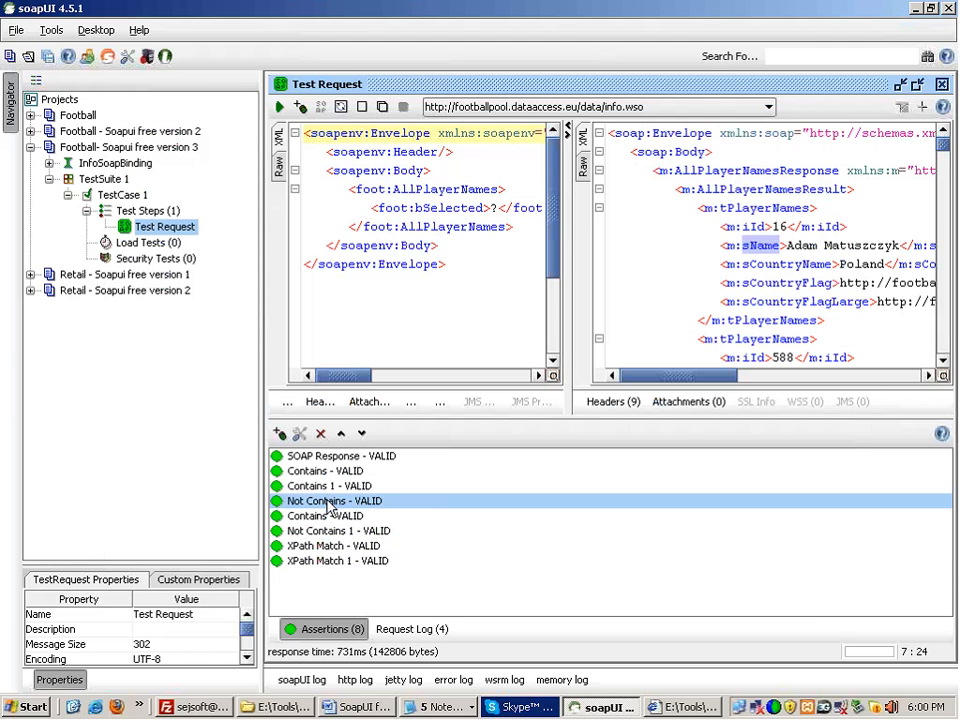
double_click(290, 560)
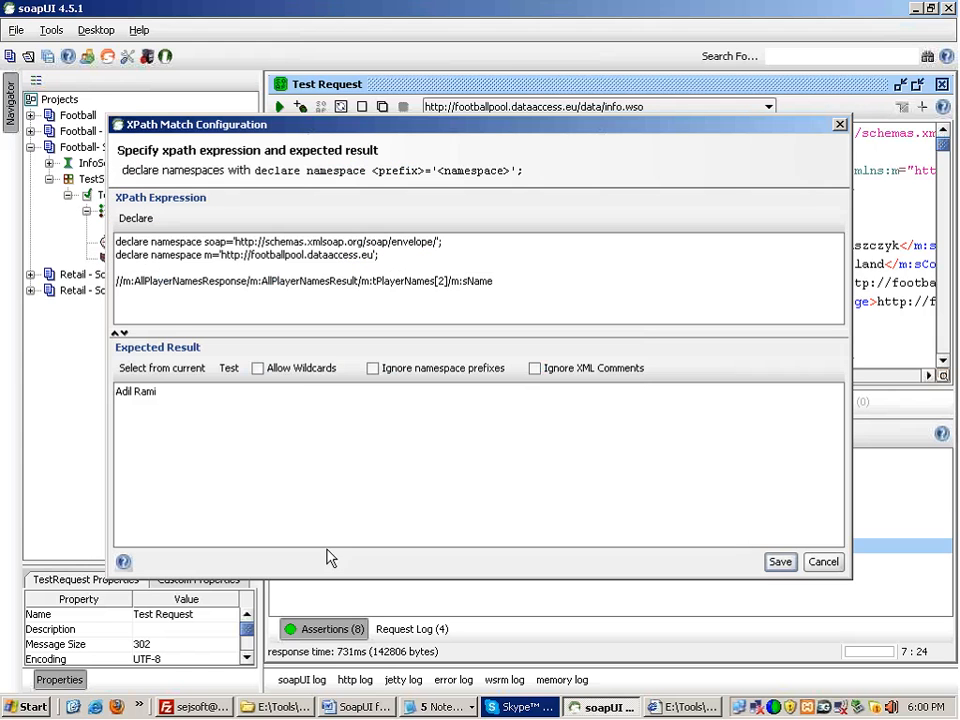
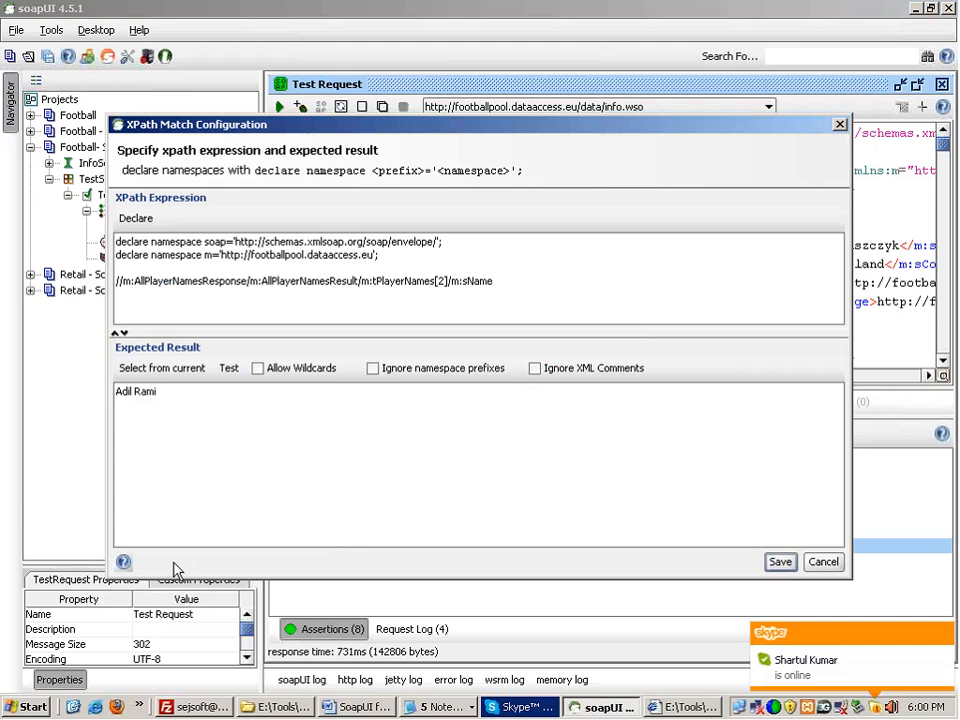
Step: Switch to Firefox, go to google.com and search for "xpath functions"
click(121, 707)
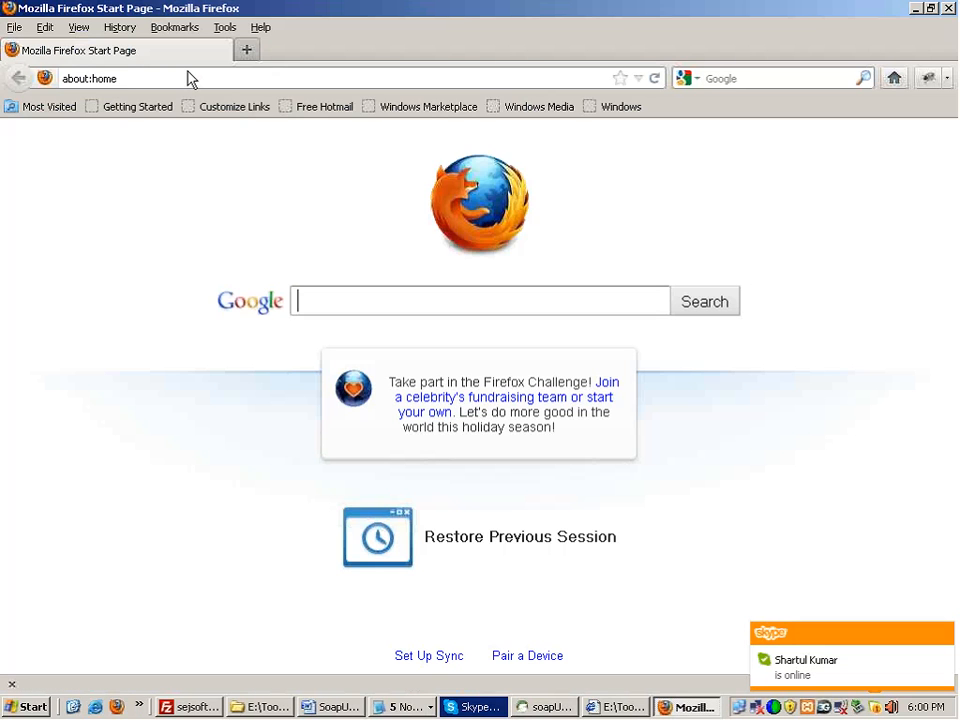
click(190, 79)
text(google.com)
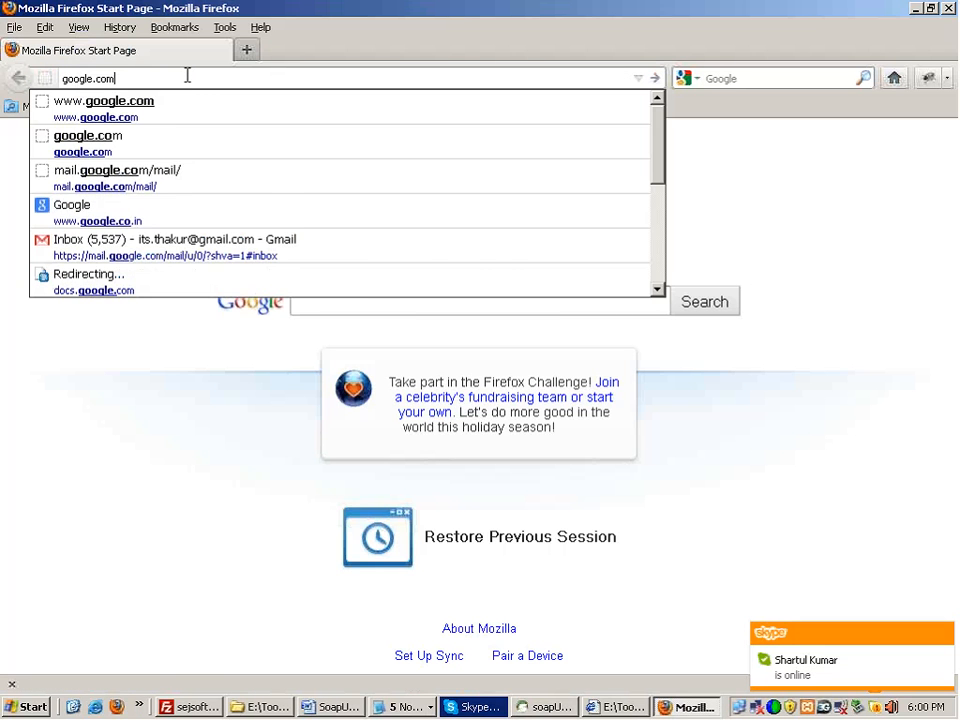
key(Return)
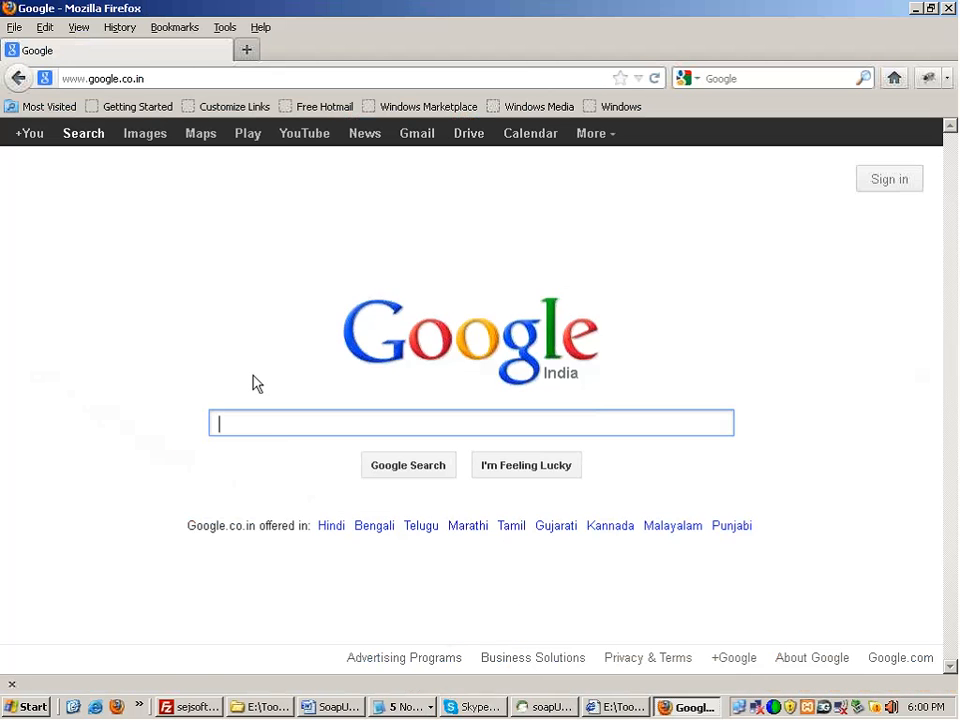
text(xpath)
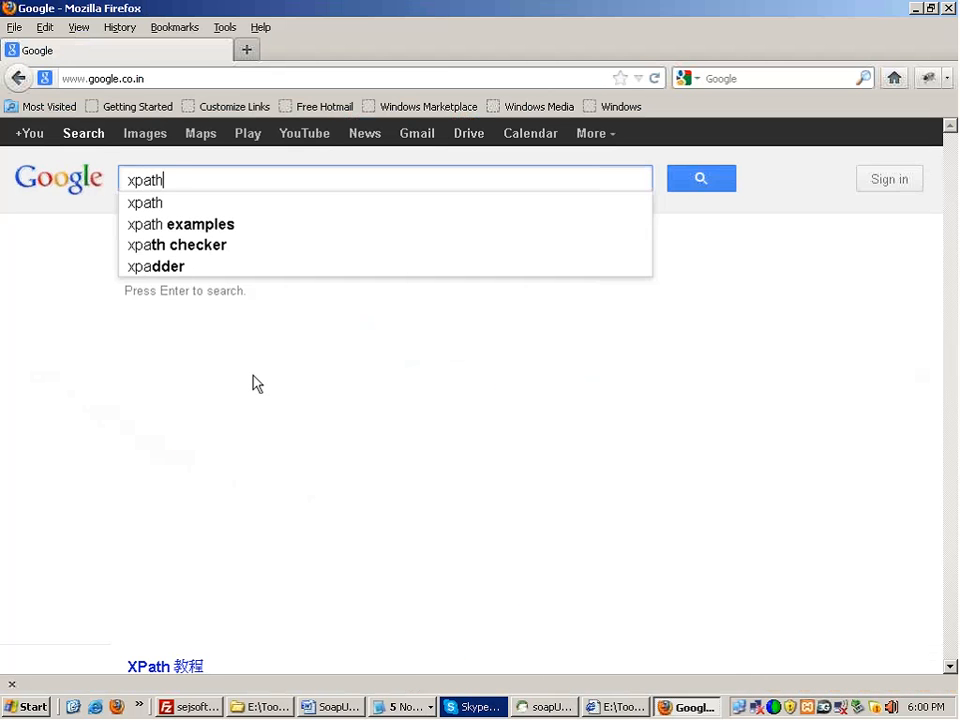
text( func)
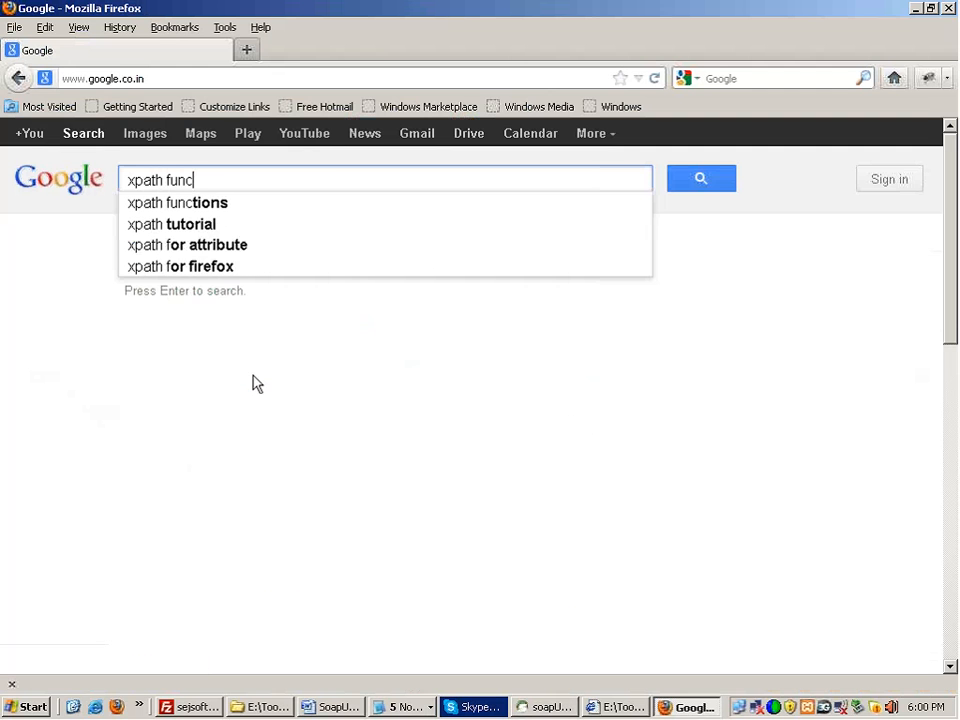
text(tions)
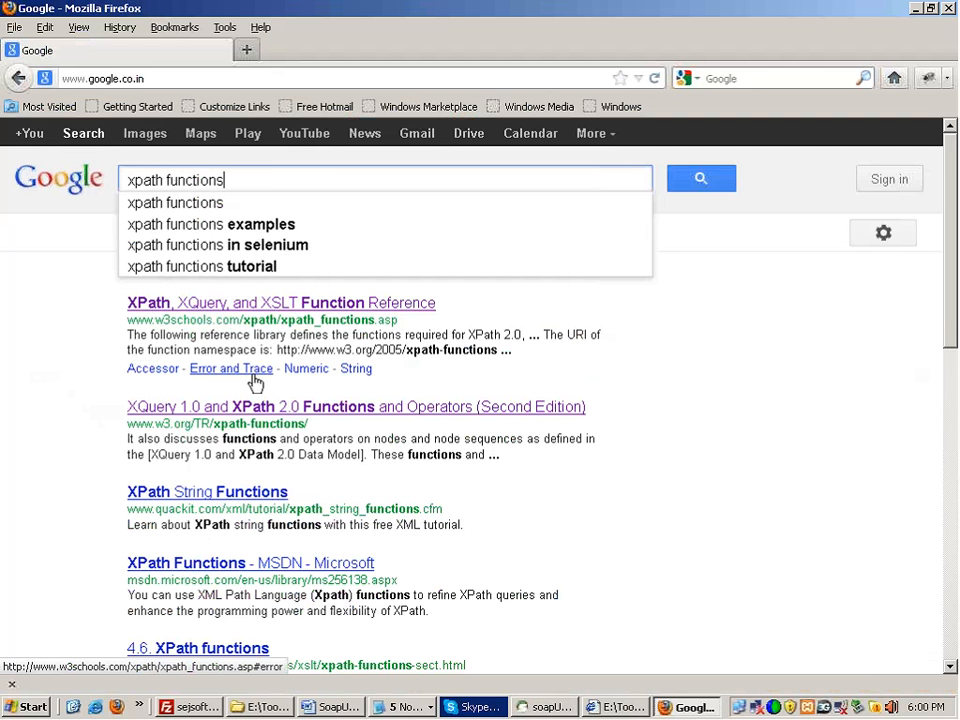
Step: Open the w3schools XPath, XQuery, and XSLT Function Reference and look through the available functions, including the string functions
drag(452, 304, 128, 307)
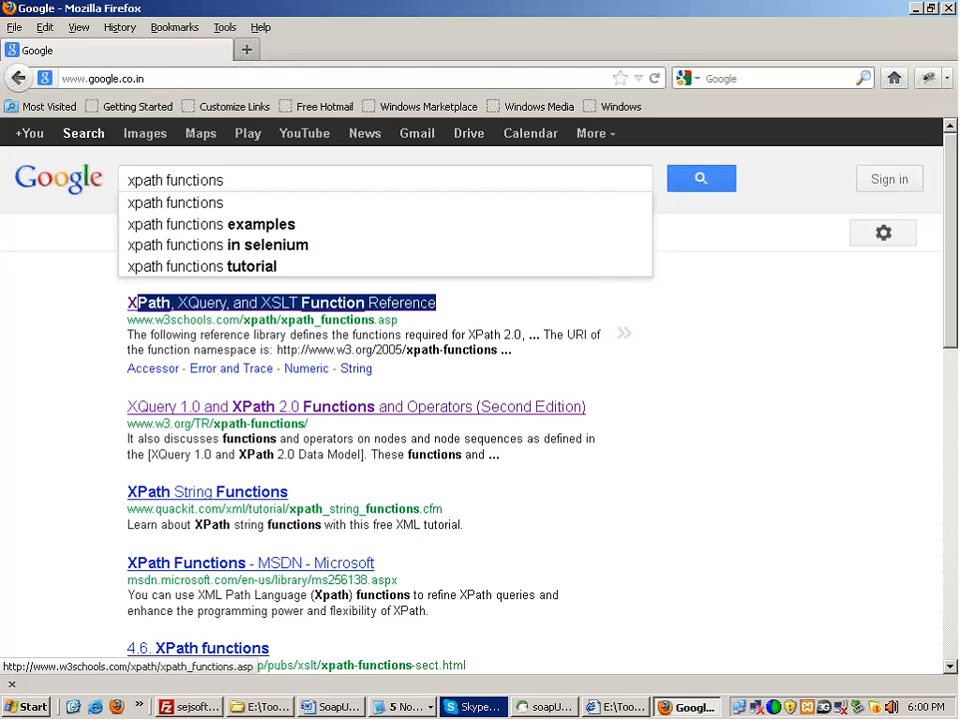
click(233, 306)
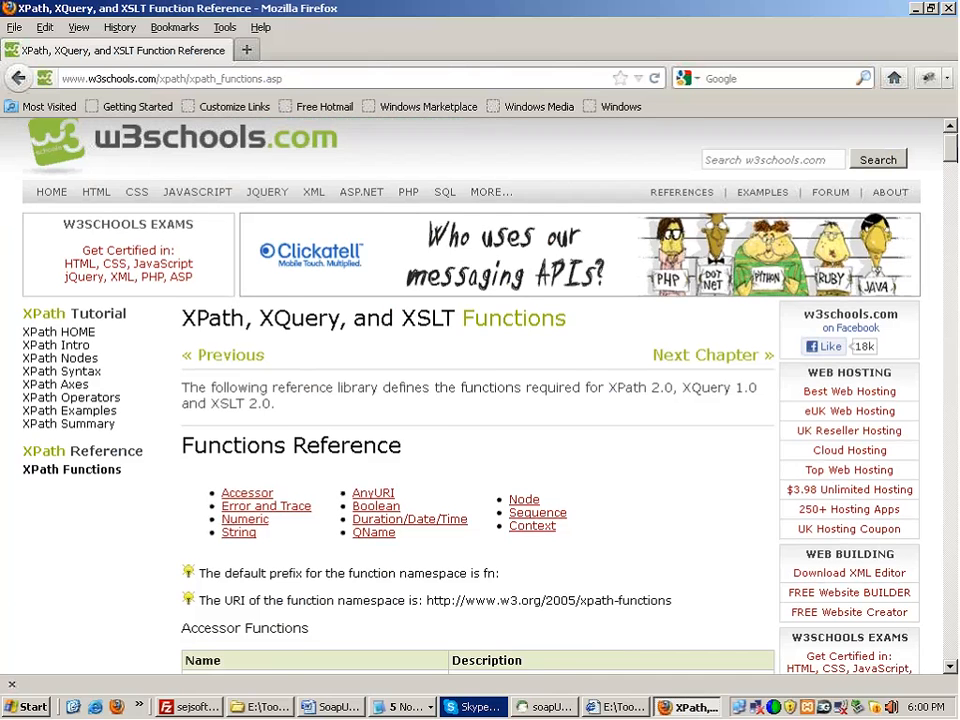
drag(954, 150, 954, 180)
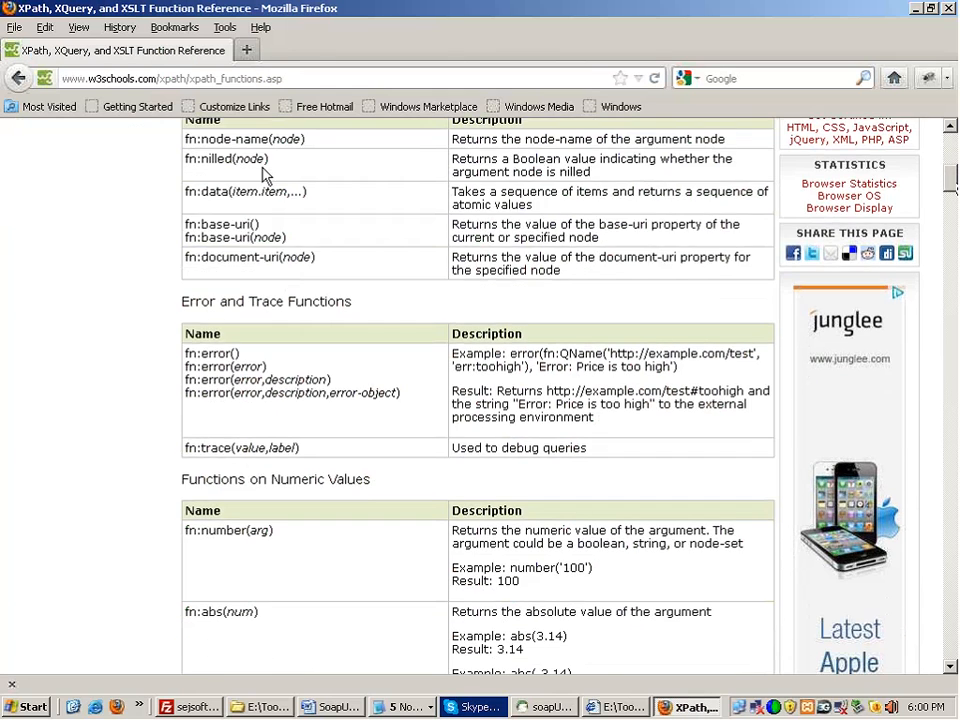
mouse_move(251, 163)
mouse_down()
mouse_move(955, 188)
mouse_move(330, 395)
mouse_move(560, 590)
mouse_move(311, 699)
mouse_move(388, 683)
mouse_move(388, 699)
mouse_up()
click(366, 377)
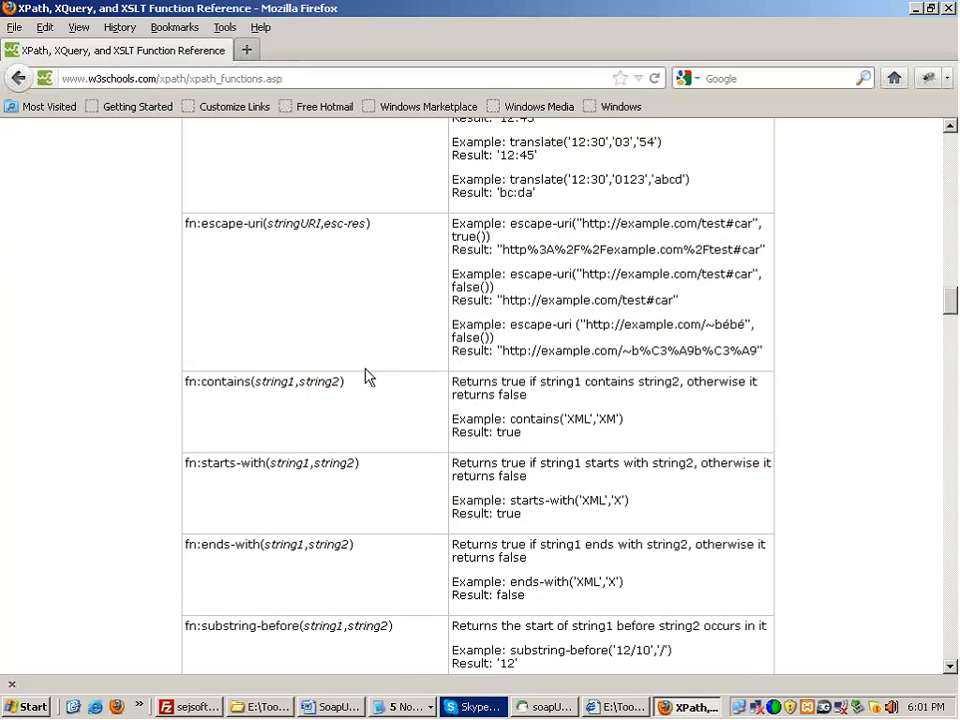
Step: Review the XPath expressions for all names in Notepad's notes.txt, select //m:sName, and return to the XPath Match configuration in soapUI
key(alt+Tab)
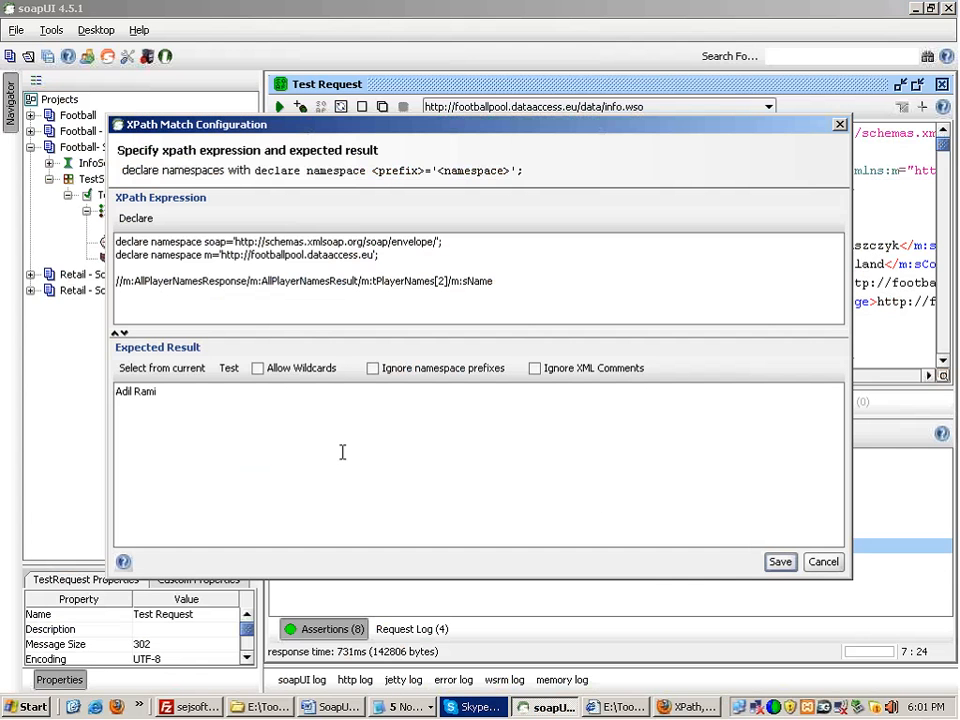
click(326, 399)
click(412, 705)
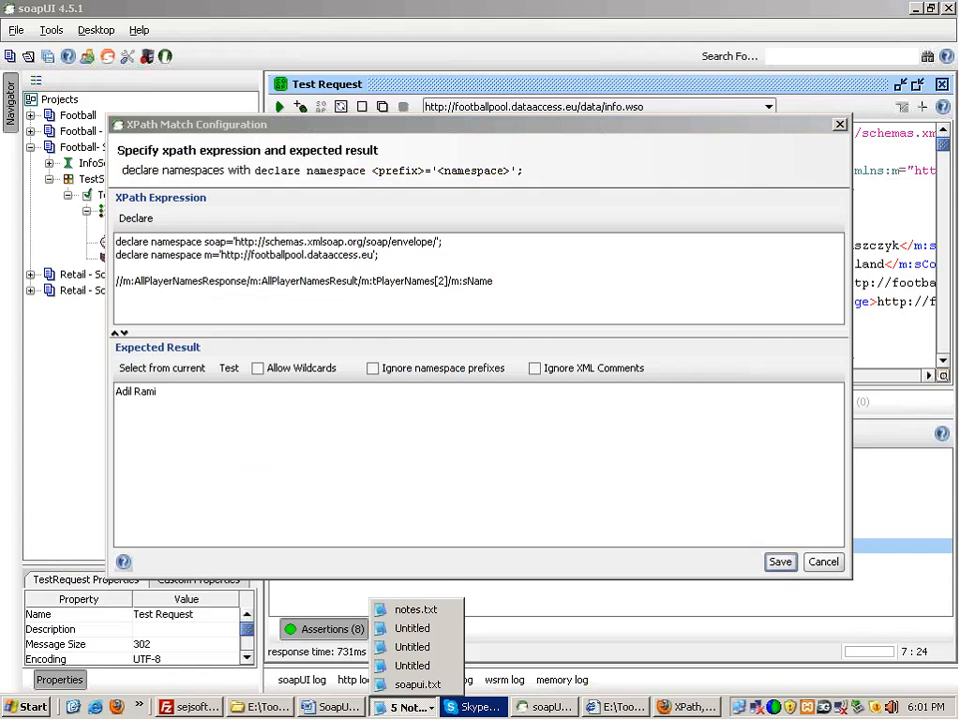
click(416, 608)
click(249, 524)
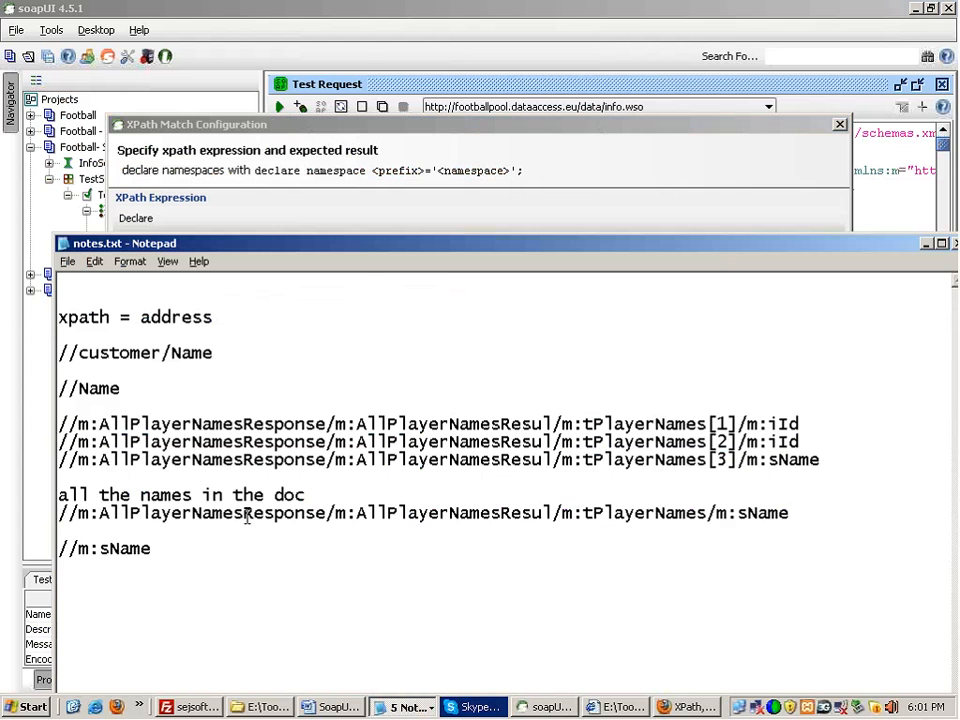
double_click(247, 516)
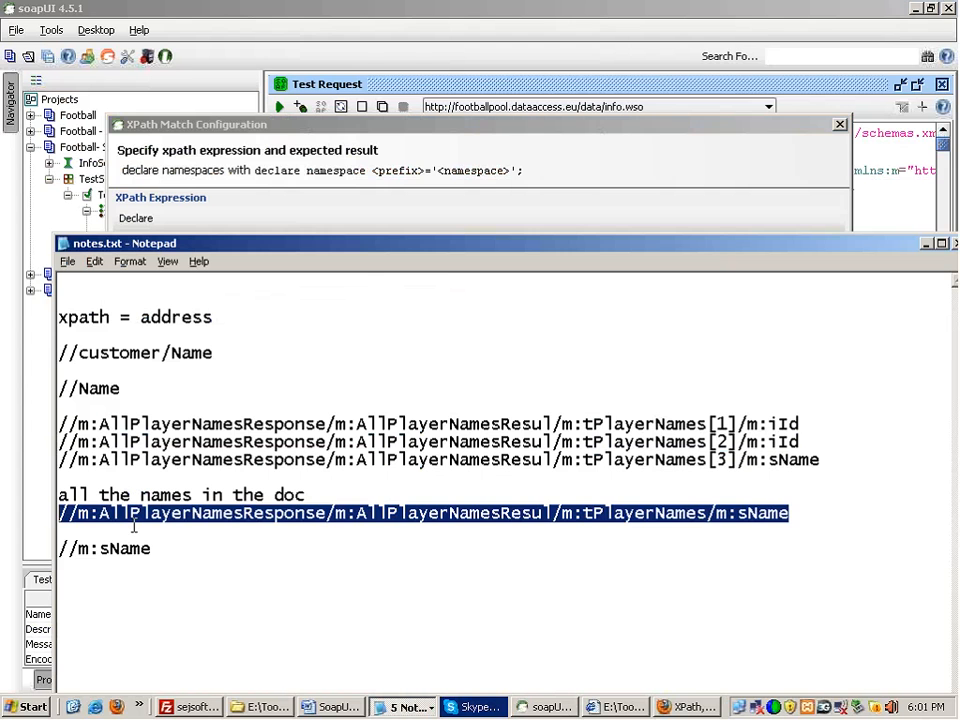
drag(150, 551, 57, 551)
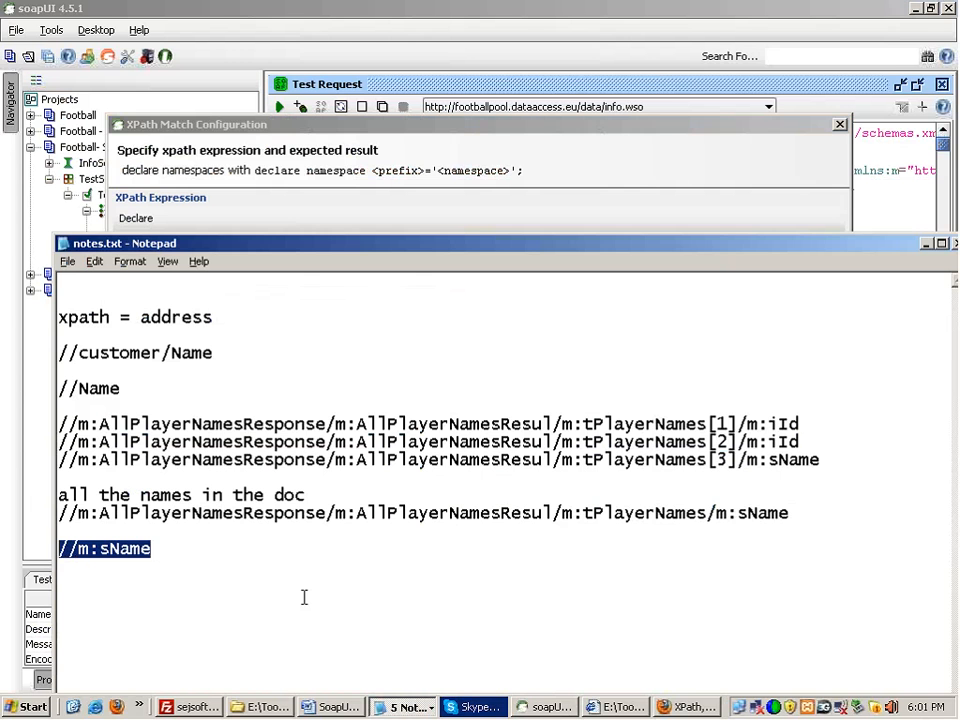
key(alt+Tab)
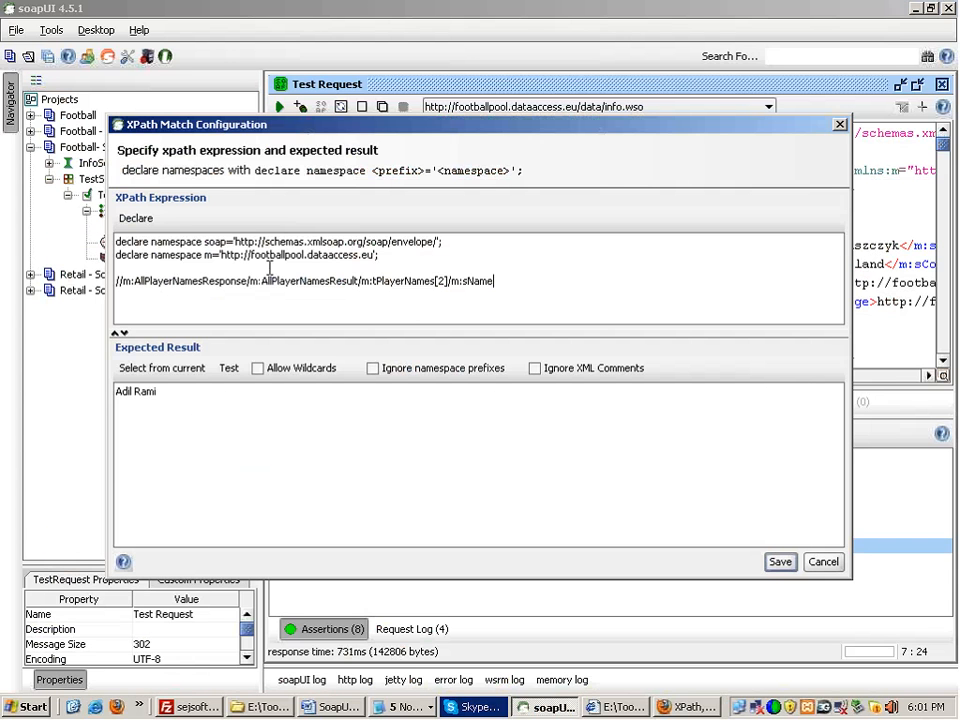
Step: Wrap the second player's sName path in the XPath expression in a count() function
double_click(279, 283)
click(280, 284)
key(Home)
text(count()
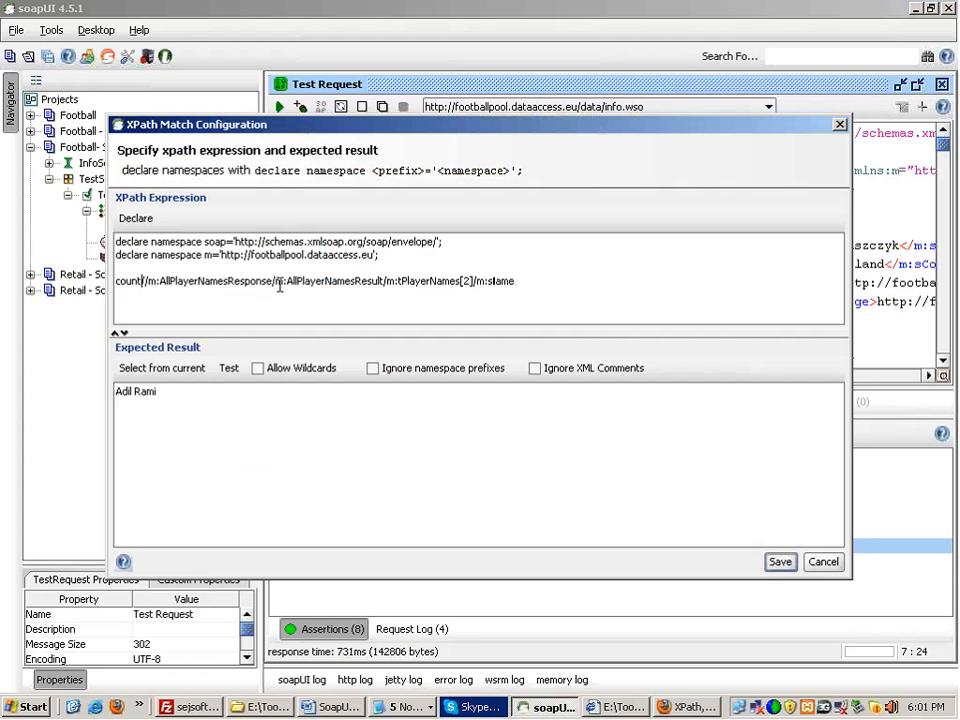
text(()
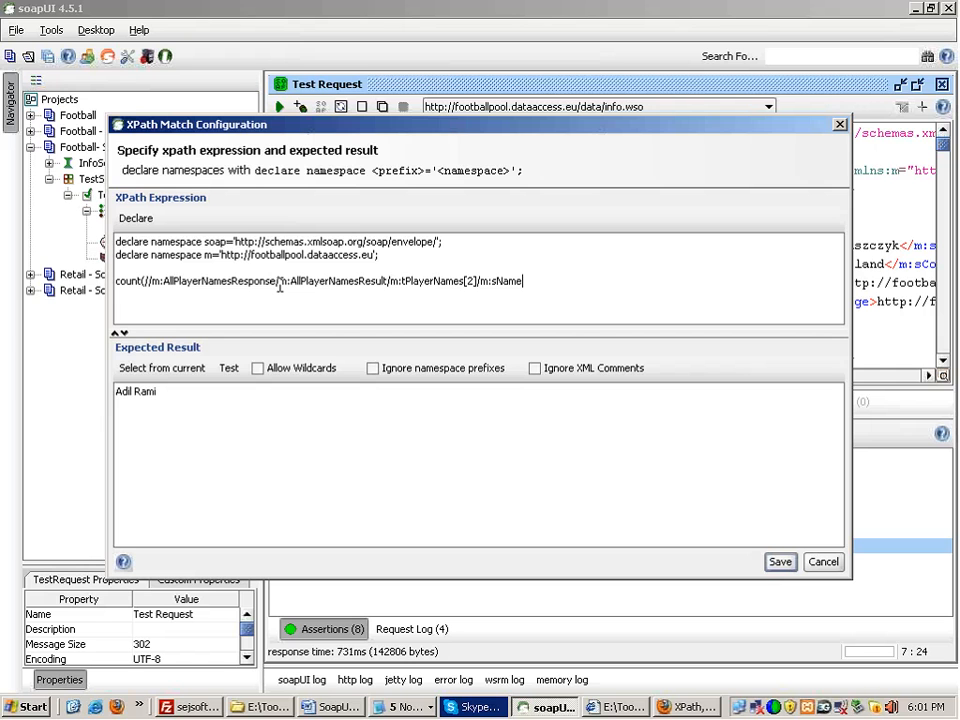
text())
Step: Shorten the path inside count() so the expression reads count(//m:sName)
key(Left)
key(Left)
key(Left)
key(Left)
key(Left)
key(Left)
key(Left)
key(Left)
key(Left)
key(Left)
key(Right)
key(shift+Left)
key(shift+Left)
key(shift+Left)
key(shift+Left)
key(shift+Left)
key(shift+Left)
key(shift+Left)
key(shift+Left)
key(shift+Left)
key(shift+Left)
key(shift+Left)
key(shift+Left)
key(shift+Left)
key(shift+Left)
key(shift+Left)
key(shift+Left)
key(shift+Left)
key(shift+Left)
key(shift+Left)
key(shift+Left)
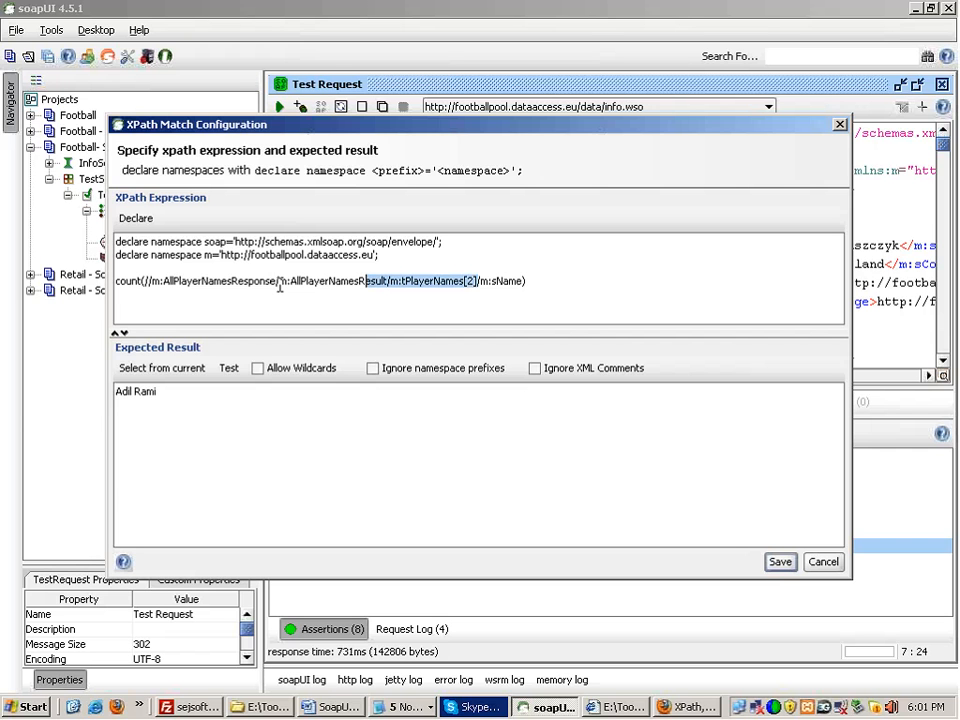
key(shift+Left)
key(shift+Left)
key(shift+Left)
key(shift+Left)
key(shift+Left)
key(shift+Left)
key(shift+Left)
key(shift+Left)
key(shift+Left)
key(shift+Left)
key(shift+Left)
key(shift+Left)
key(shift+Left)
key(shift+Left)
key(shift+Left)
key(shift+Left)
key(shift+Left)
key(shift+Left)
key(shift+Left)
key(shift+Left)
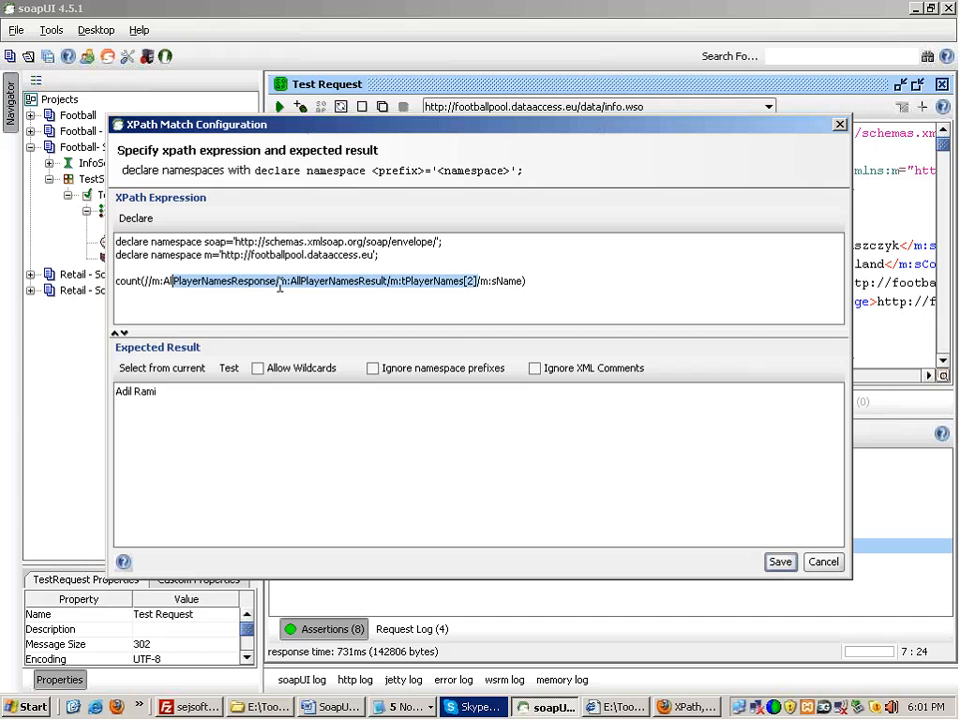
key(shift+Left)
key(shift+Left)
key(shift+Left)
key(shift+Left)
key(shift+Left)
key(Delete)
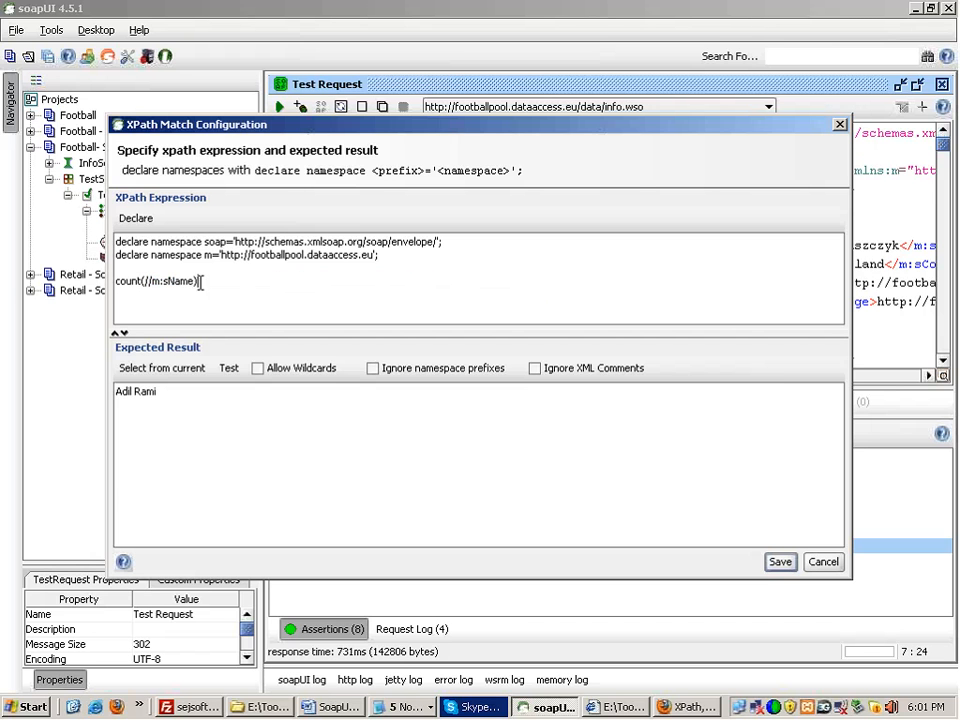
Step: Fill the expected result for count(//m:sName) from the current response
drag(201, 282, 104, 286)
click(214, 281)
drag(197, 281, 143, 280)
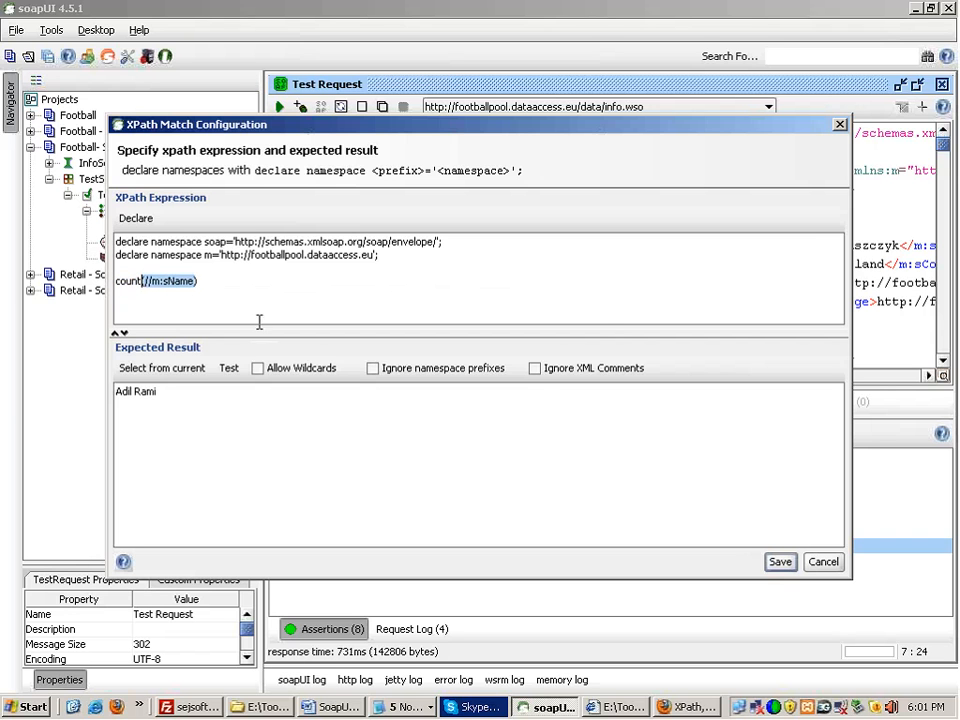
click(199, 282)
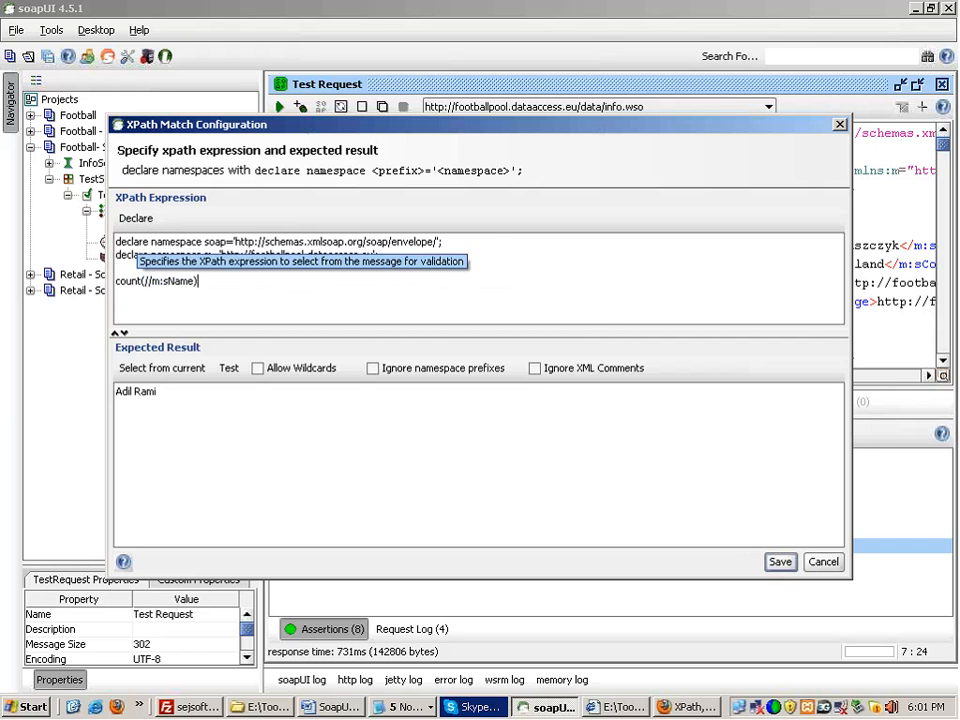
click(148, 368)
double_click(141, 400)
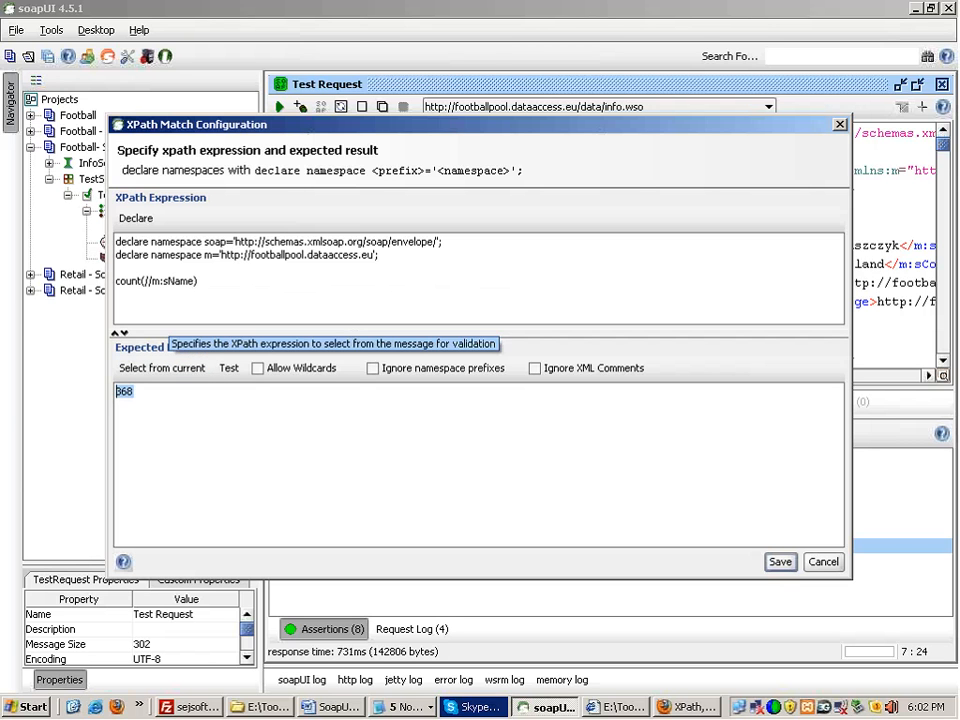
drag(163, 281, 114, 281)
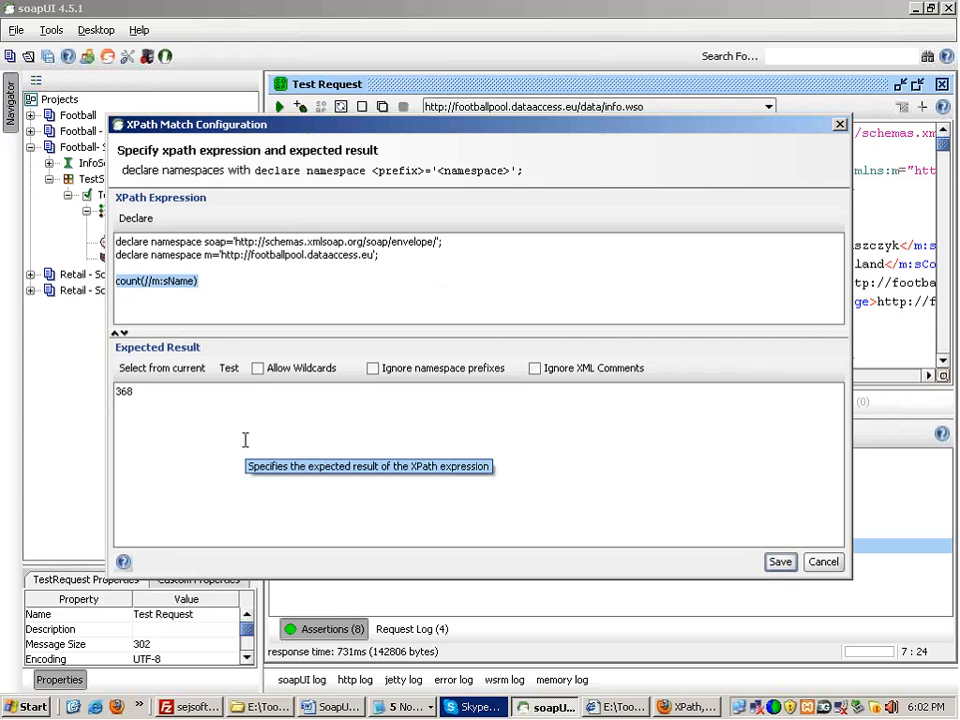
Step: Try fetching the expected result with // placed before count(//m:sName), and remove the prefix again
click(127, 283)
key(Home)
text(//)
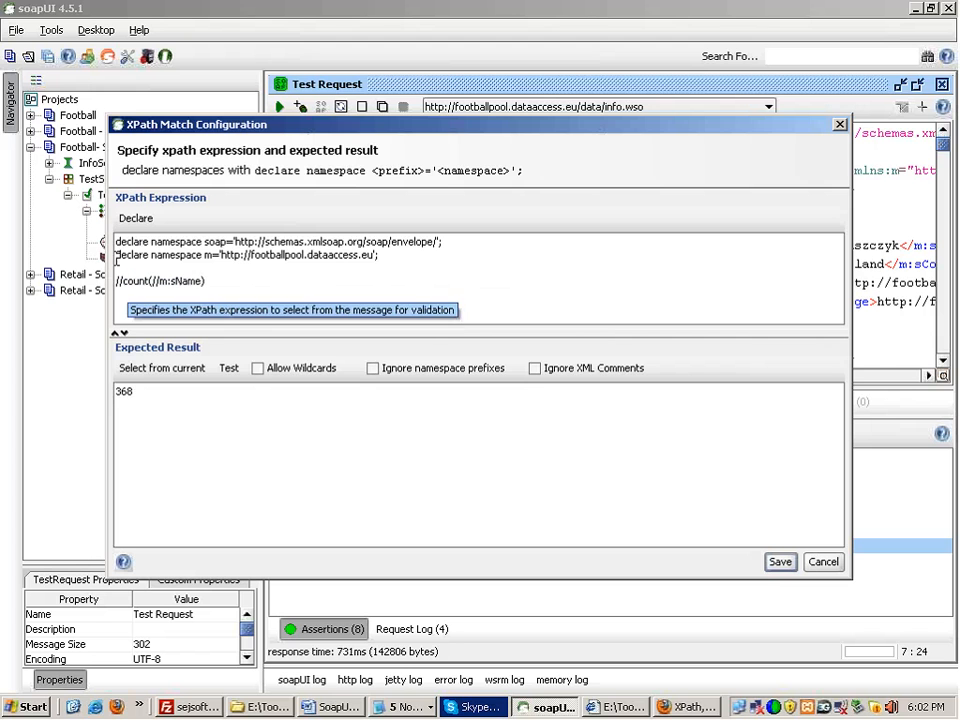
click(145, 372)
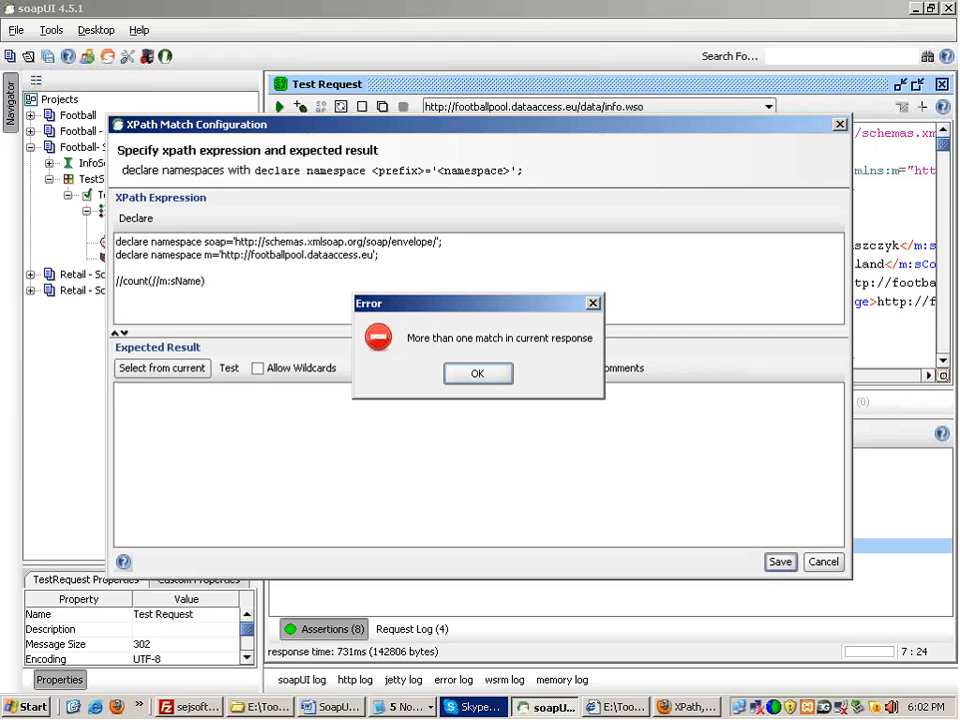
key(Return)
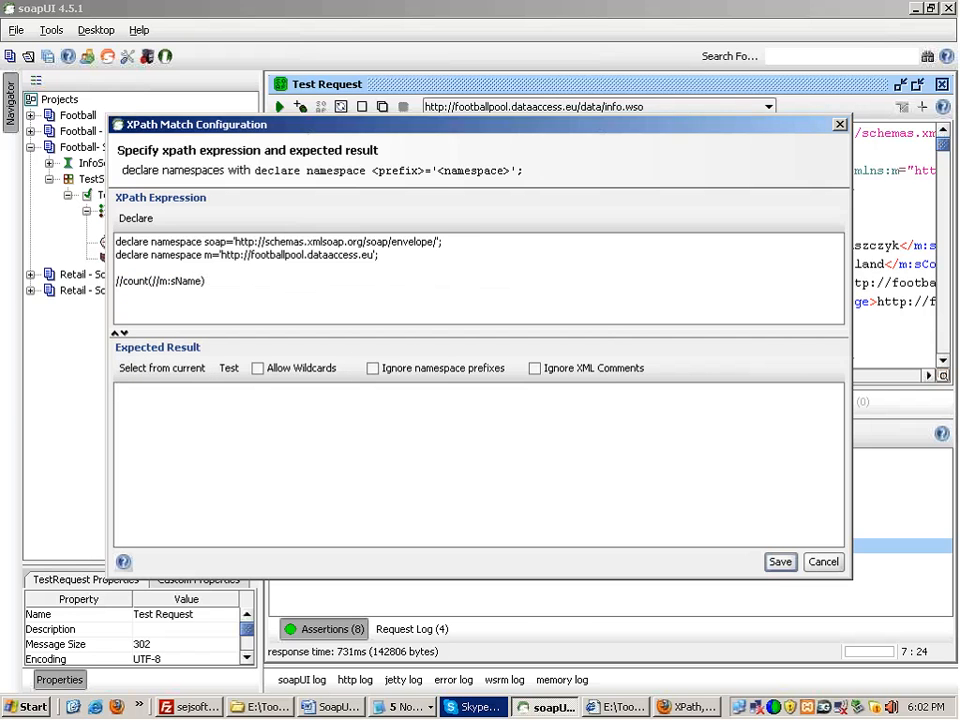
click(122, 281)
key(BackSpace)
key(BackSpace)
Step: Put count(//m:sName) below the existing expressions in Notepad's notes.txt and restore it as the XPath expression in soapUI
drag(205, 282, 100, 287)
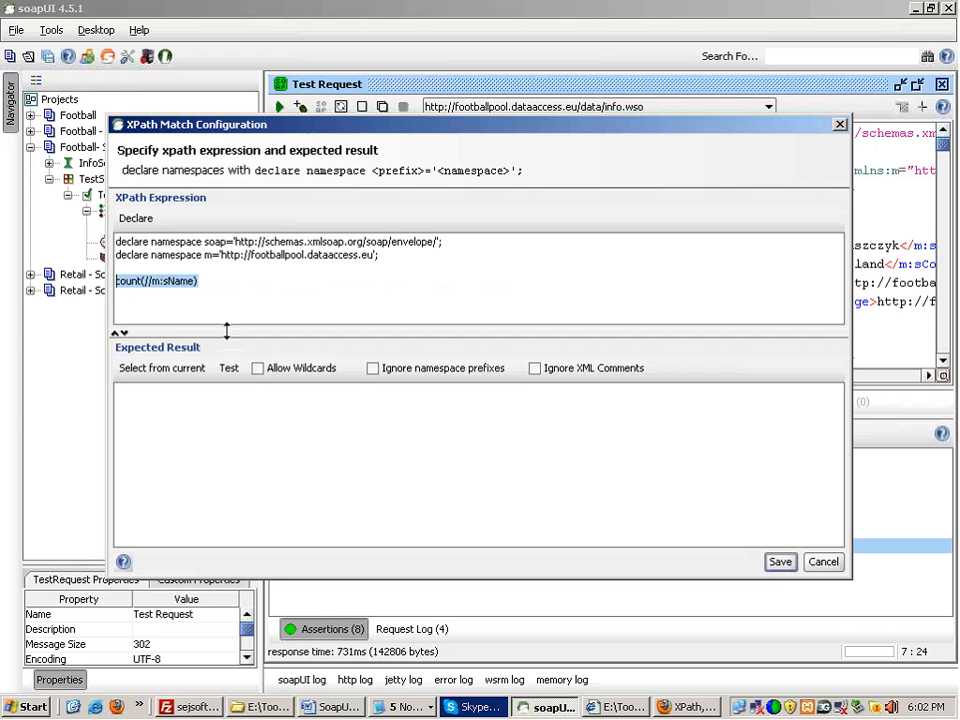
key(ctrl+x)
click(405, 707)
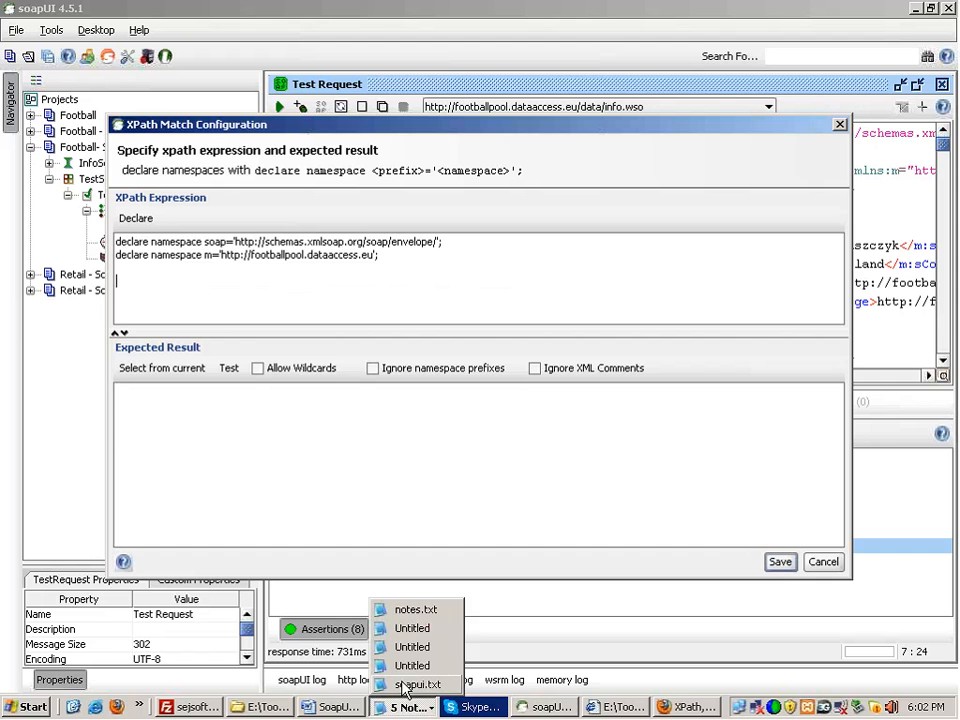
click(402, 612)
click(195, 555)
key(Return)
key(Return)
key(Return)
key(Return)
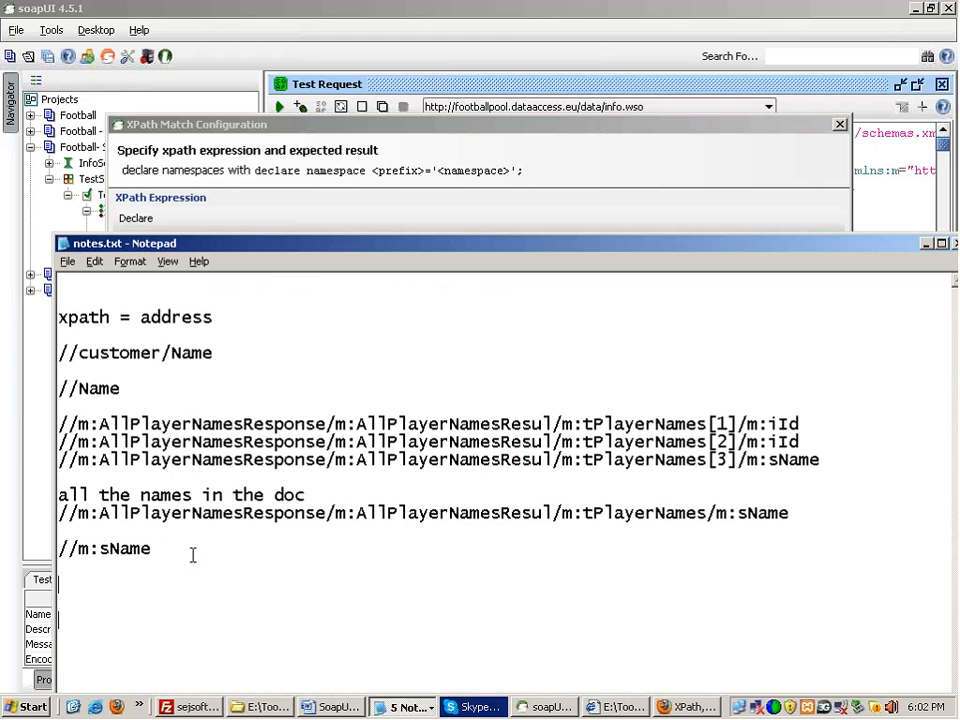
key(ctrl+v)
click(242, 221)
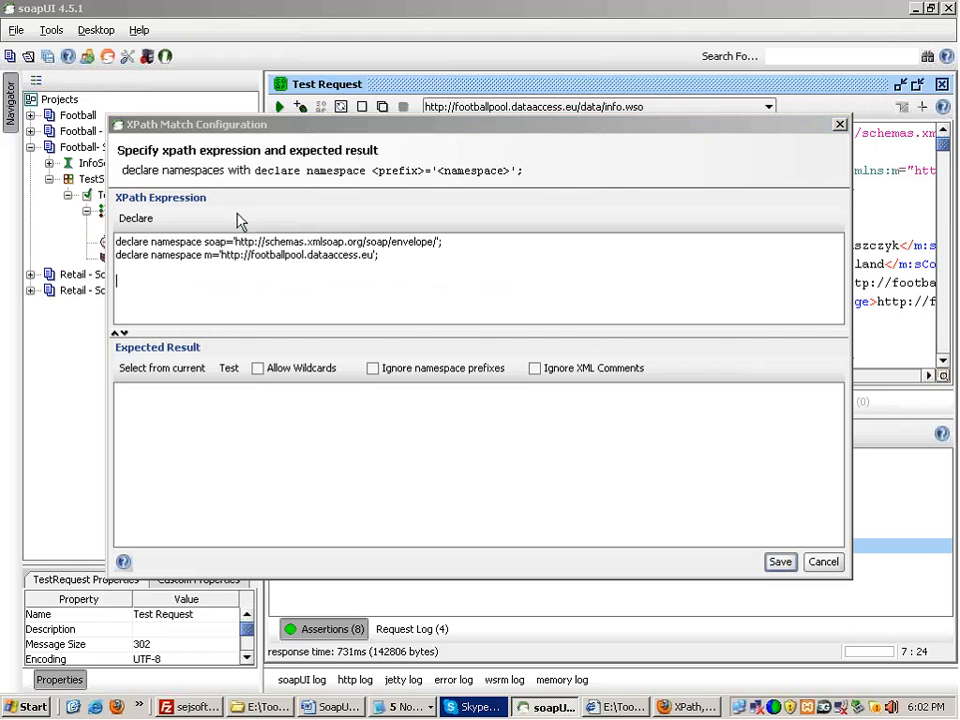
key(ctrl+v)
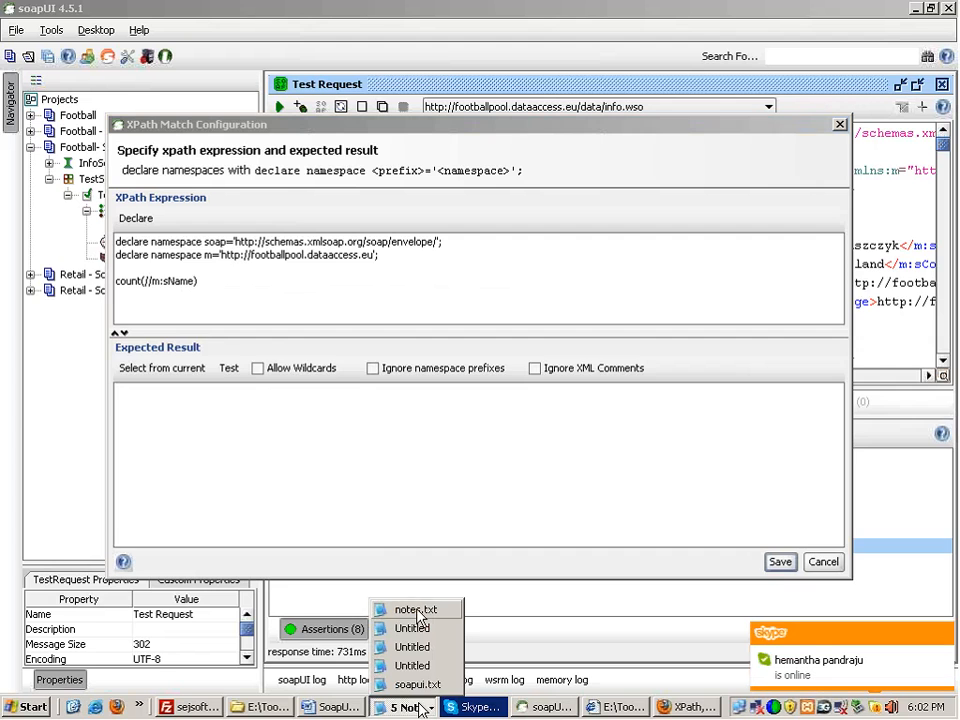
Step: Switch to notes.txt in Notepad and correct AllPlayerNamesResul to AllPlayerNamesResult in the three indexed player paths
click(414, 610)
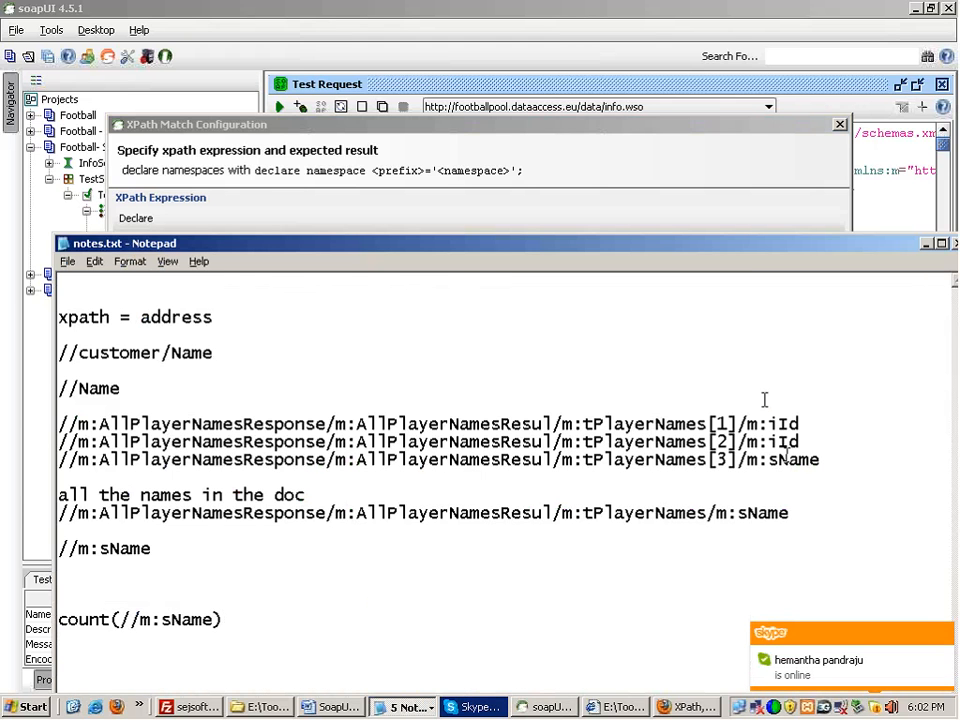
drag(838, 461, 70, 460)
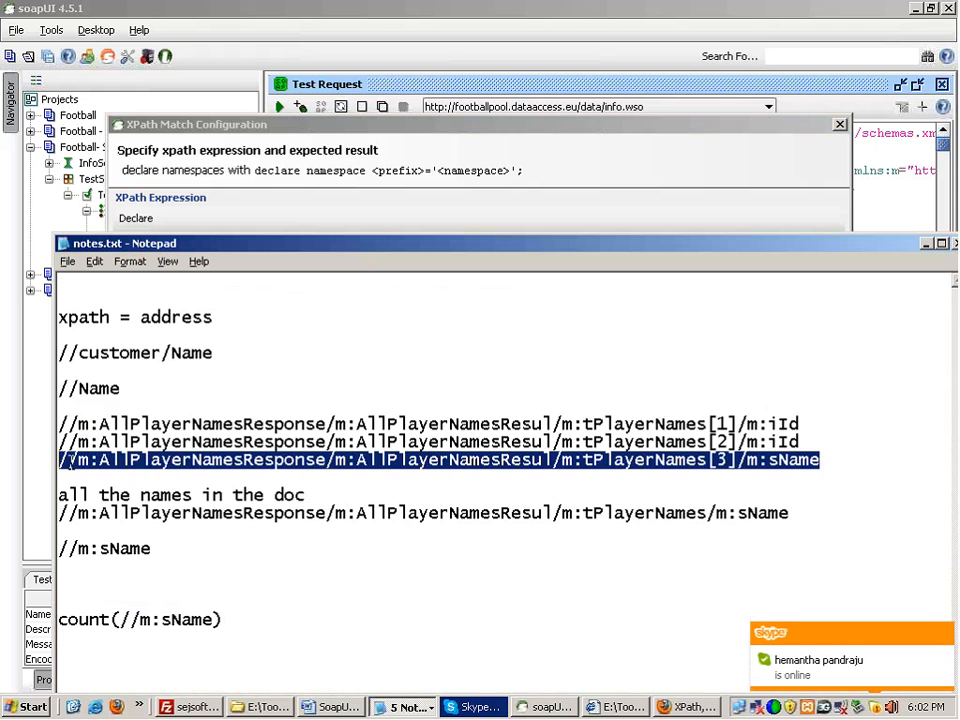
click(555, 424)
text(t)
click(555, 442)
text(t)
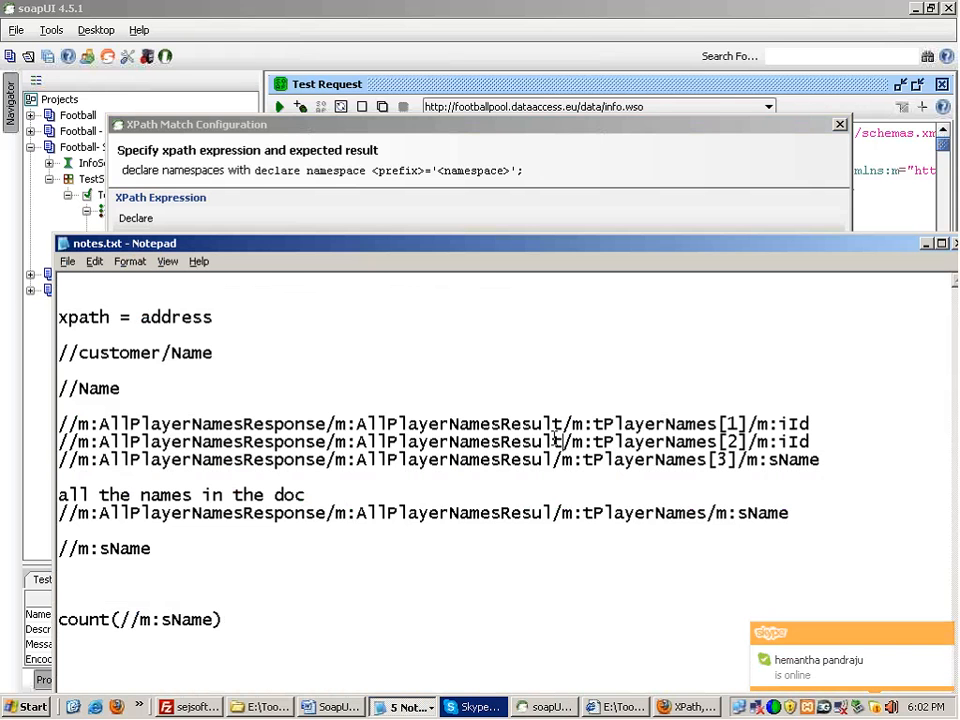
click(555, 460)
text(t)
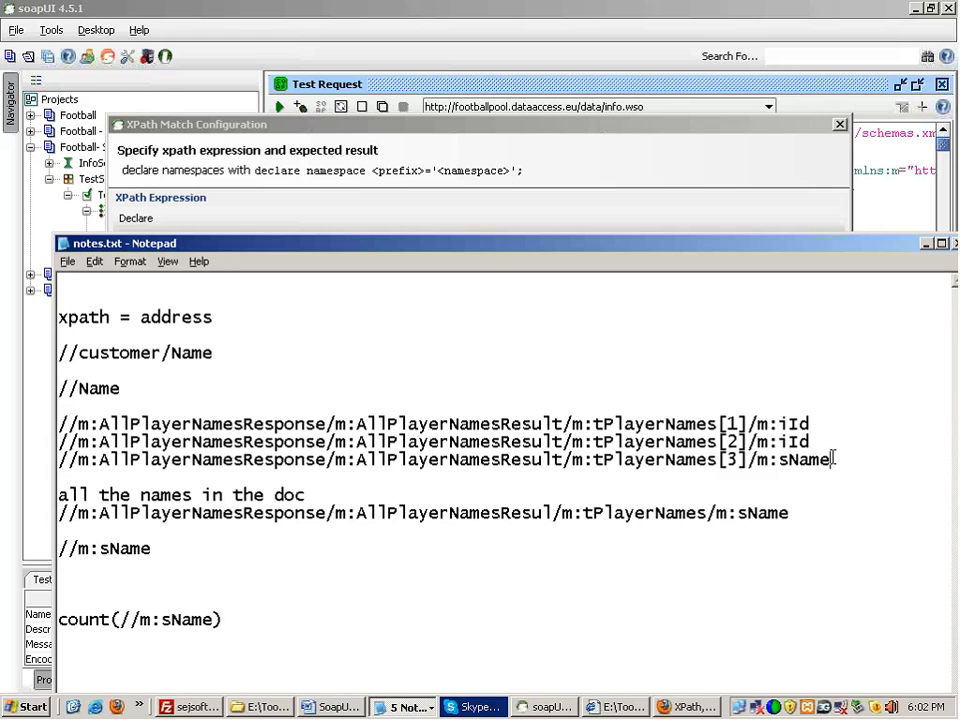
Step: Replace the count expression in soapUI with an exists() function around the m:tPlayerNames[3]/m:sName path copied from the notes
drag(831, 460, 44, 458)
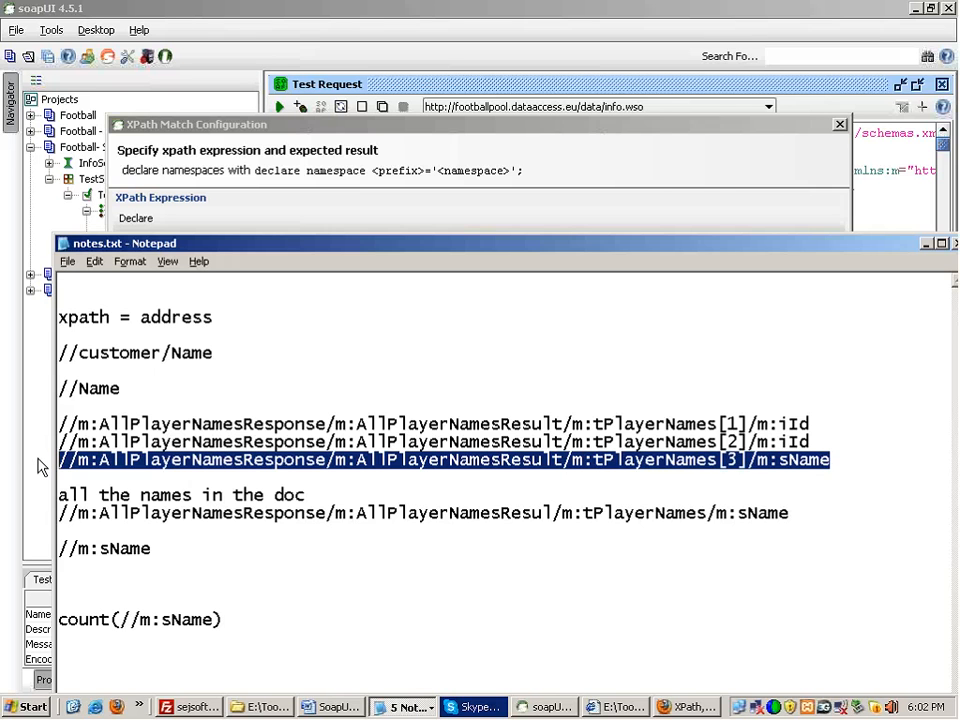
key(alt+Tab)
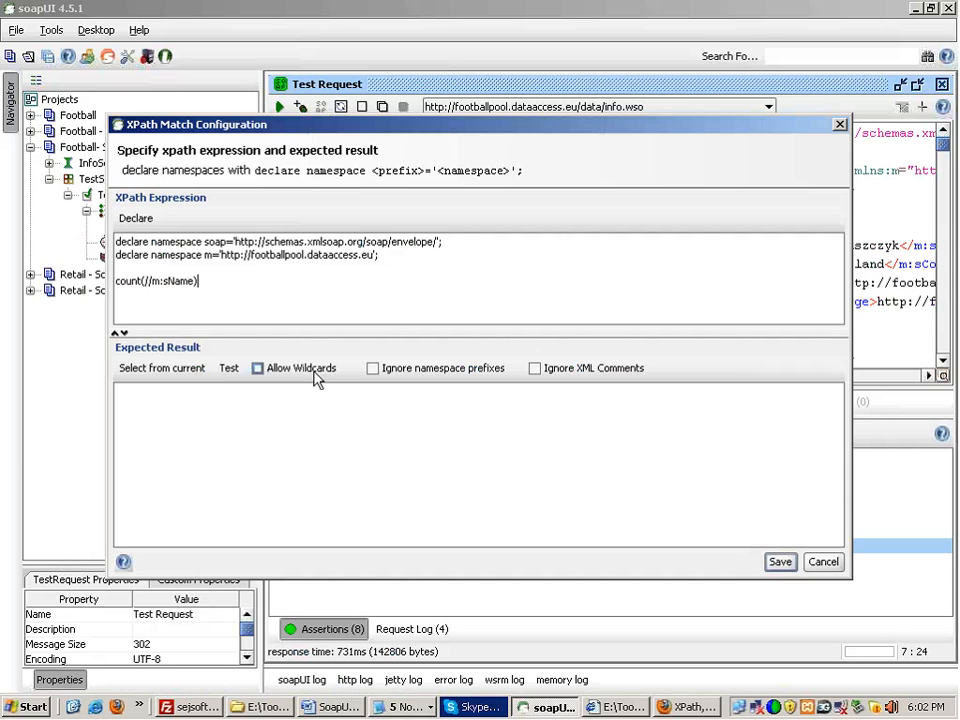
key(shift+Home)
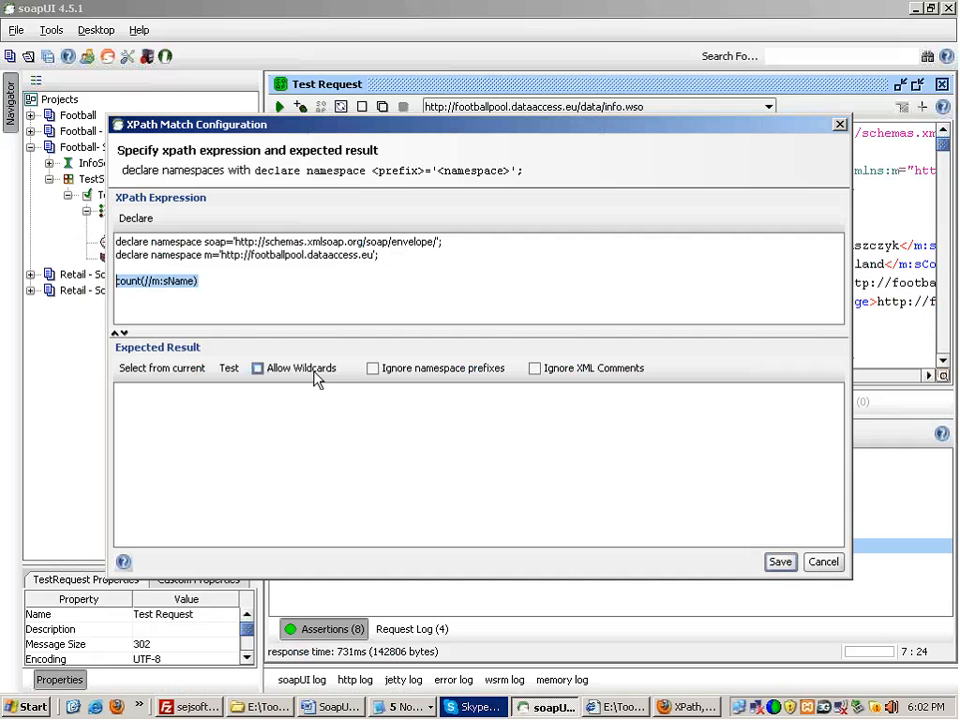
key(BackSpace)
text(ex)
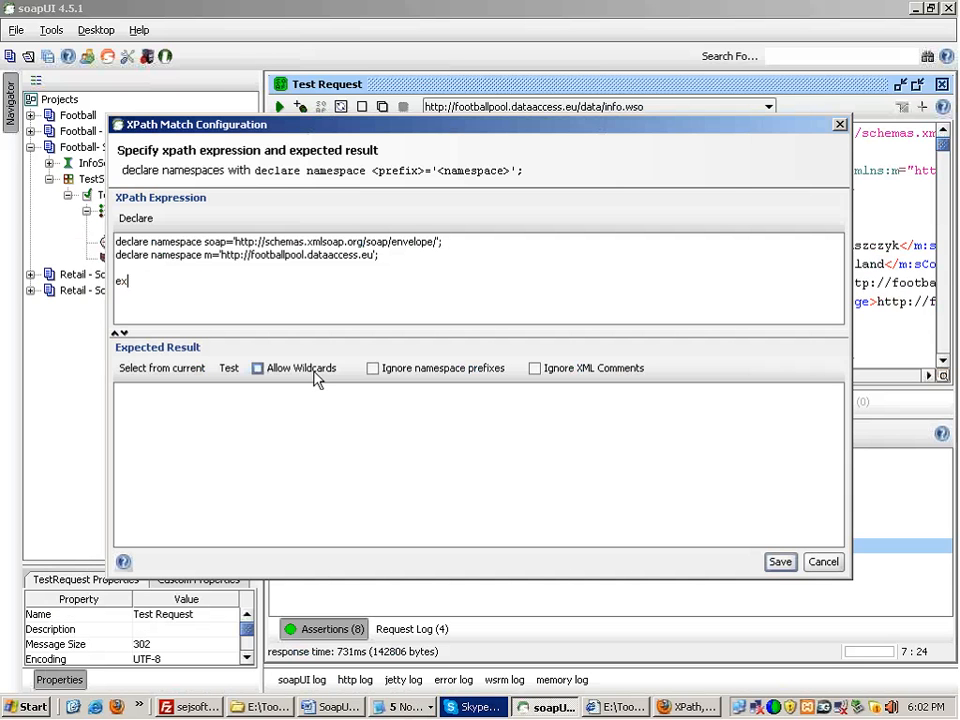
text(ists()
key(ctrl+v)
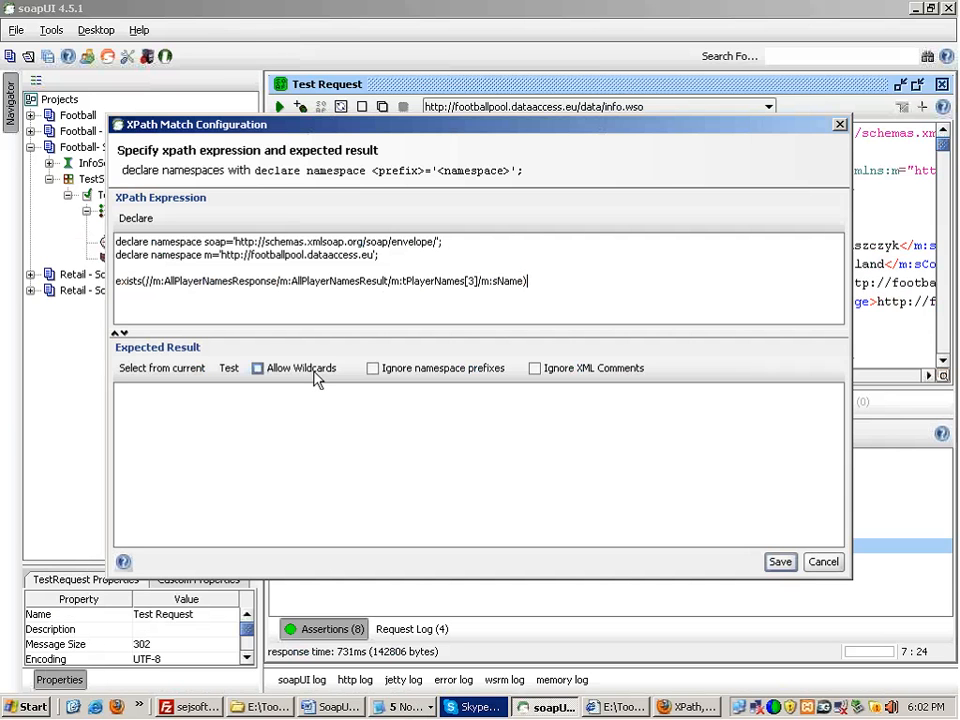
Step: Try to fill the expected result for the exists() expression from the current response
double_click(131, 281)
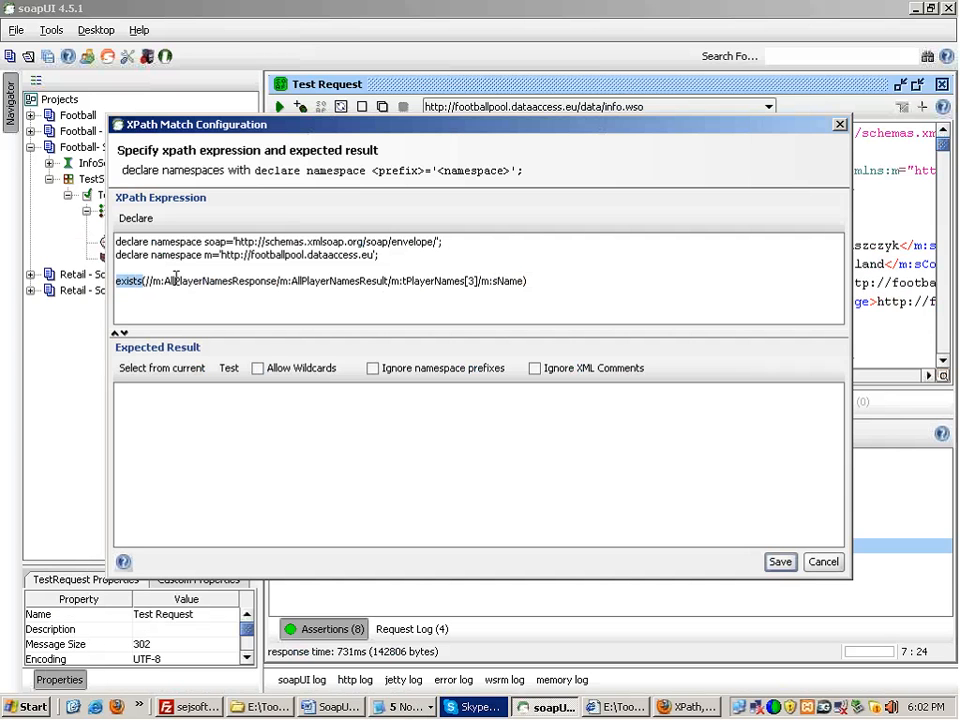
drag(201, 281, 505, 276)
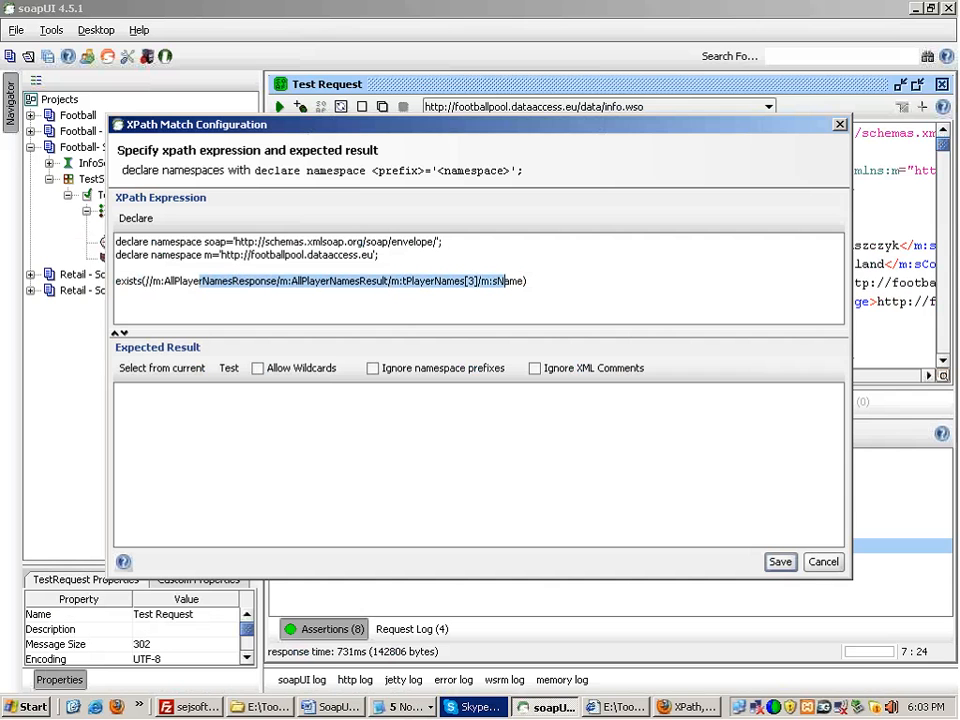
click(162, 369)
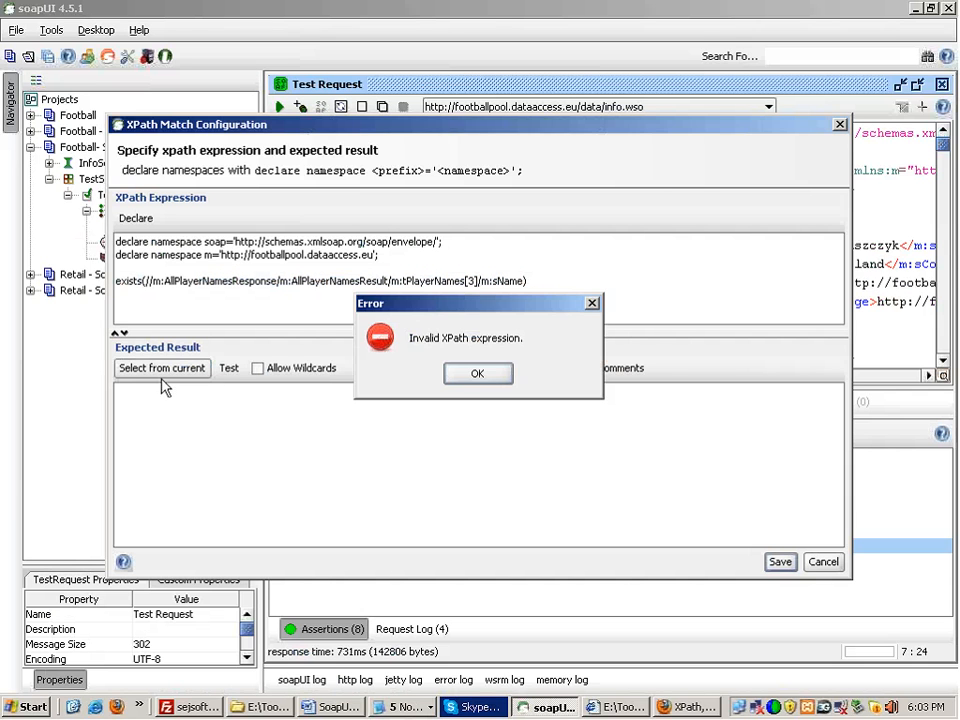
click(495, 376)
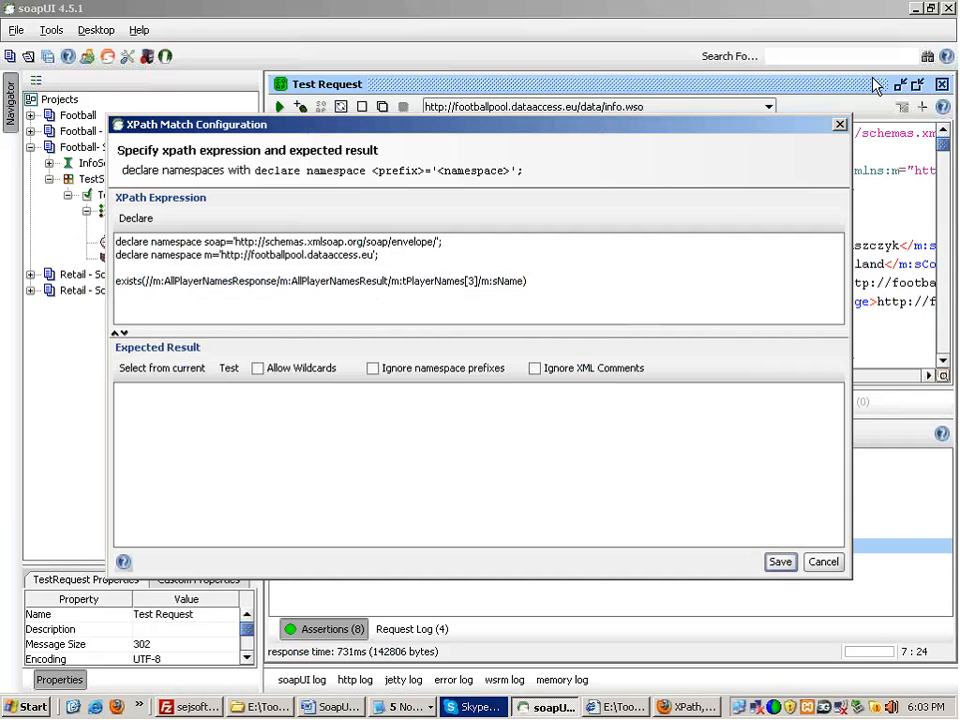
Step: Replace the exists() expression with the plain //m:AllPlayerNamesResponse/m:AllPlayerNamesResult/m:tPlayerNames[3]/m:sName path copied from notes.txt
click(401, 273)
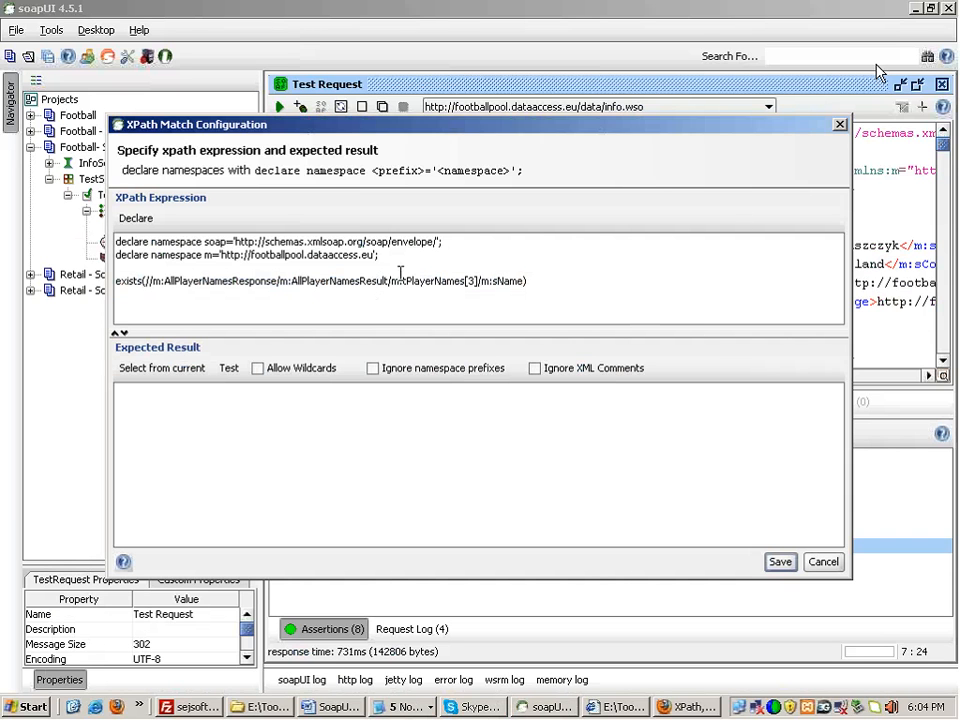
drag(522, 281, 75, 285)
key(Delete)
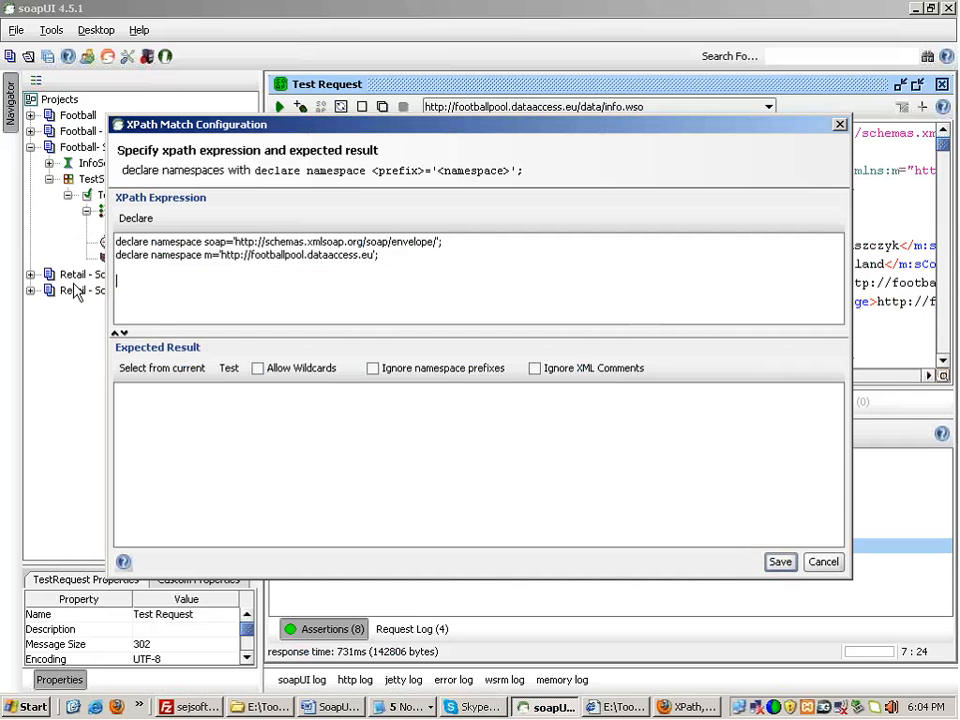
key(alt+Tab)
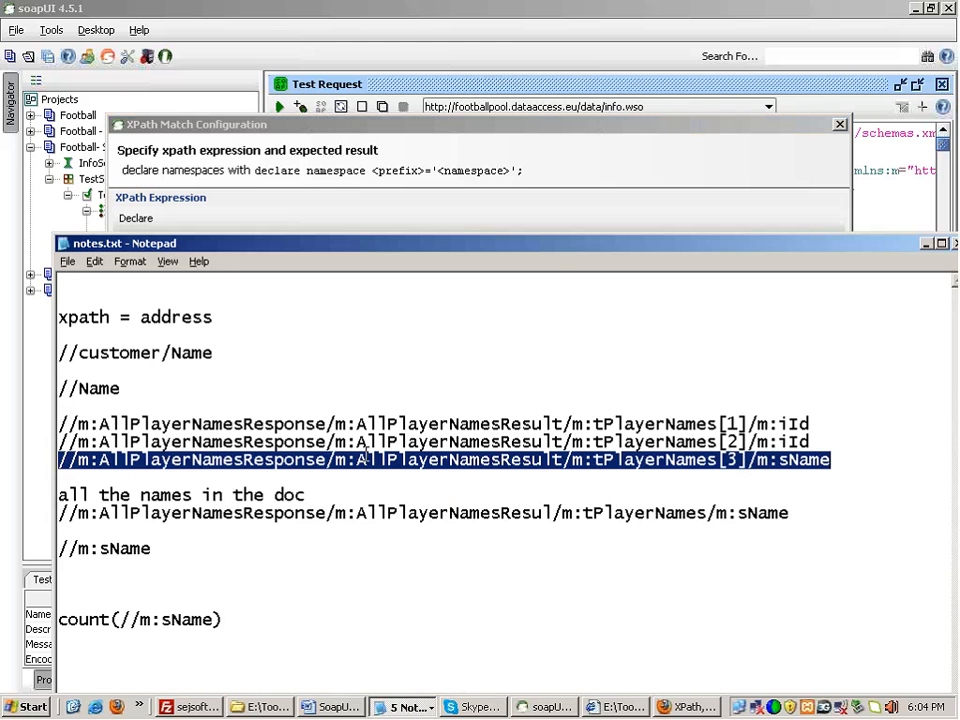
right_click(365, 453)
click(400, 506)
key(alt+Tab)
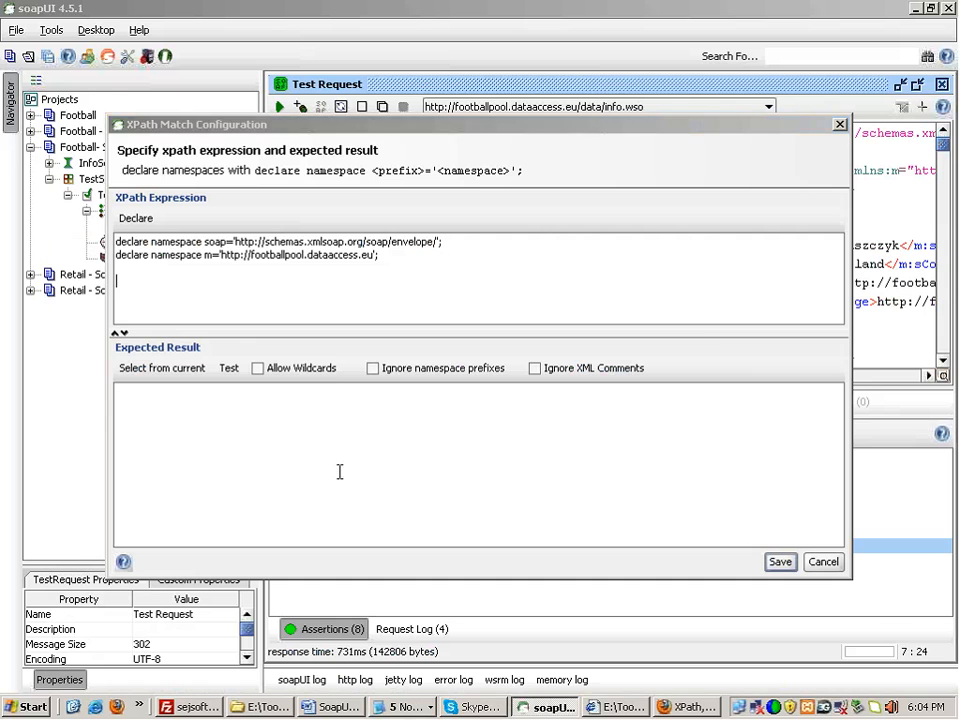
key(ctrl+v)
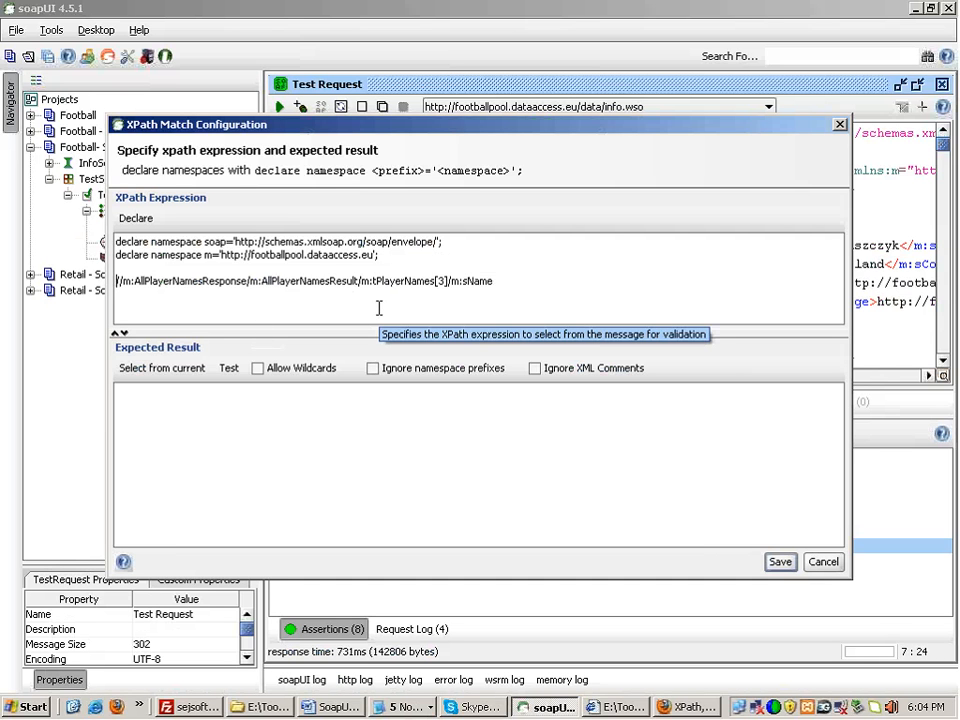
Step: Wrap the m:tPlayerNames[3]/m:sName path in exists() and fill the expected result from the current response
text(exists()
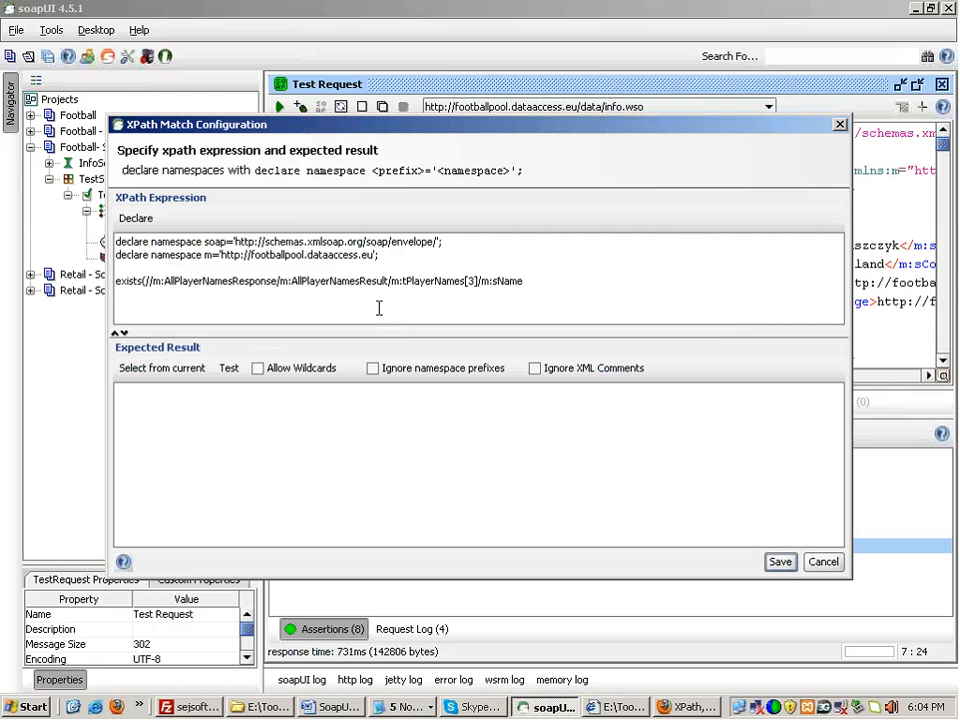
text())
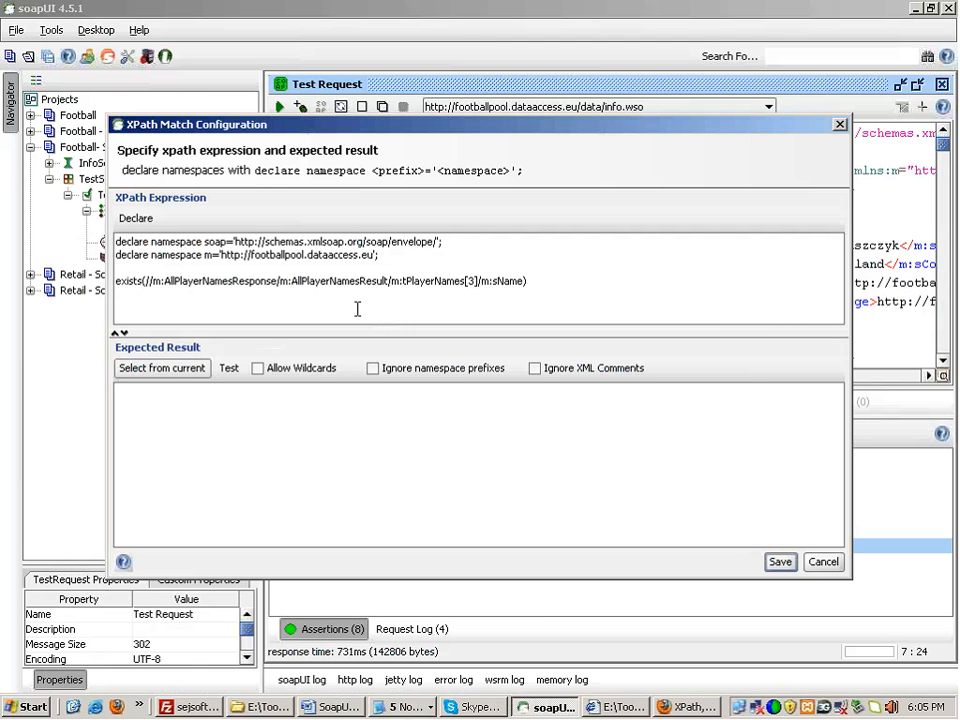
click(168, 371)
drag(147, 392, 107, 385)
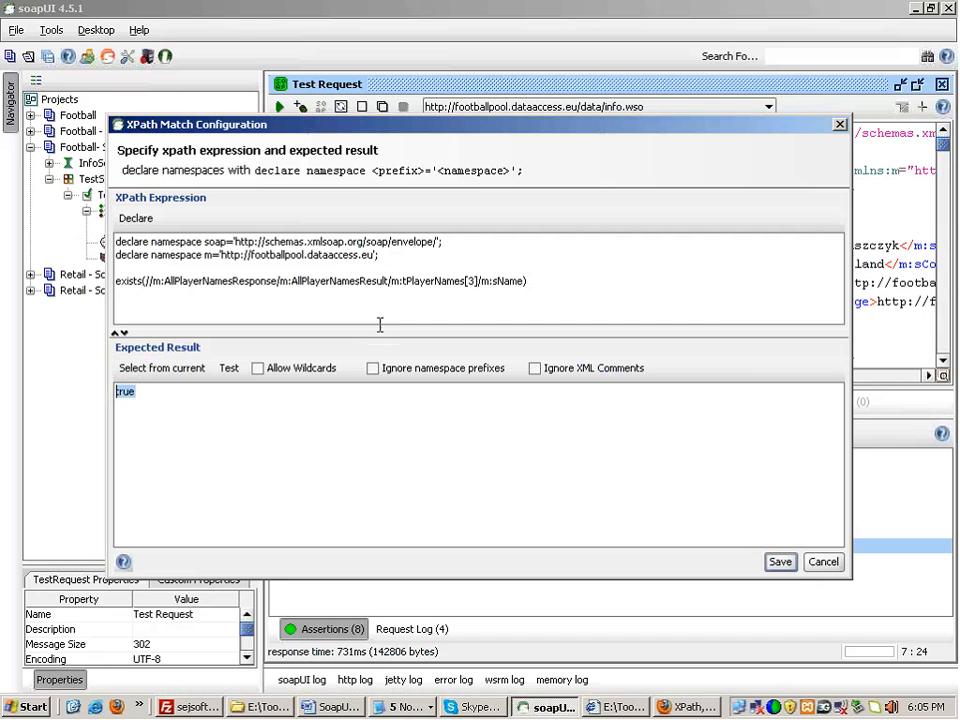
Step: Evaluate the exists() expression with the element changed to m:sNameXX against the current response, and restore m:sName
click(519, 284)
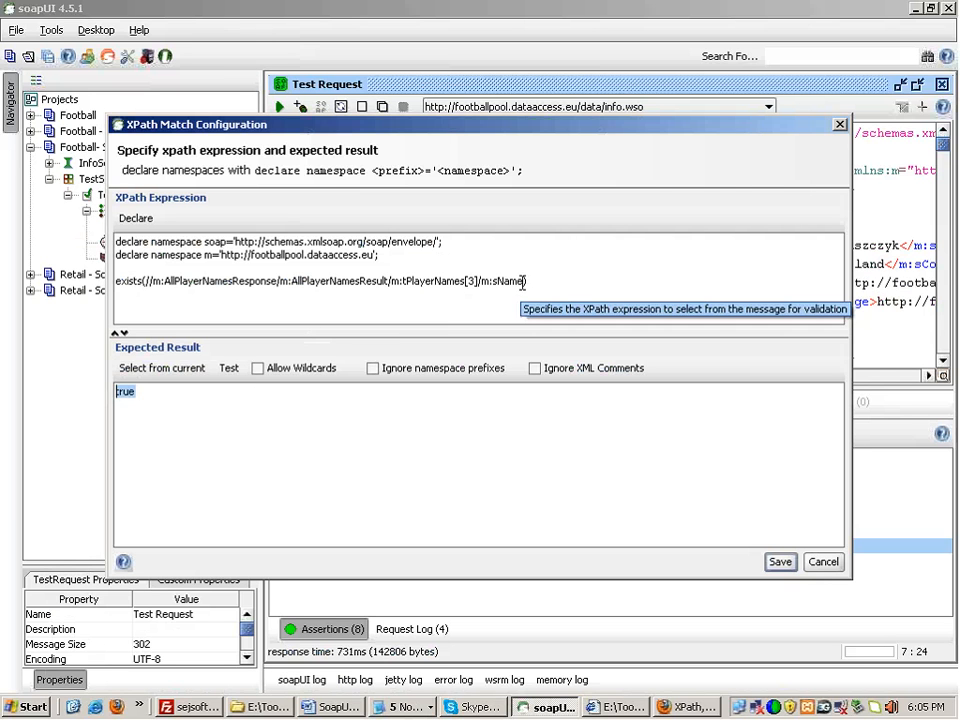
text(XX)
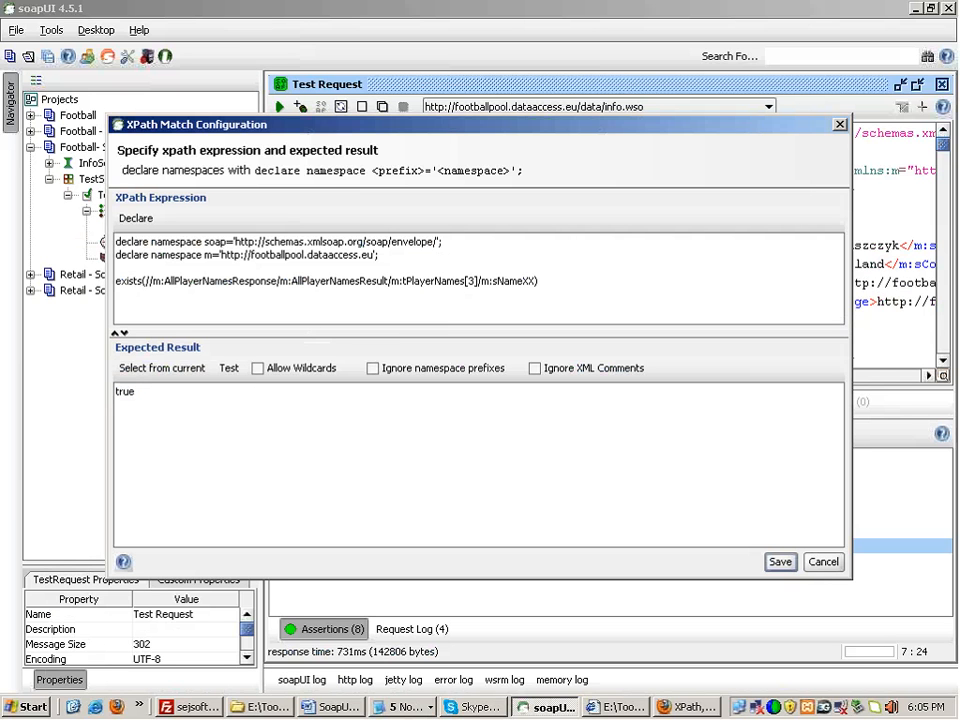
click(158, 370)
click(533, 280)
key(BackSpace)
key(BackSpace)
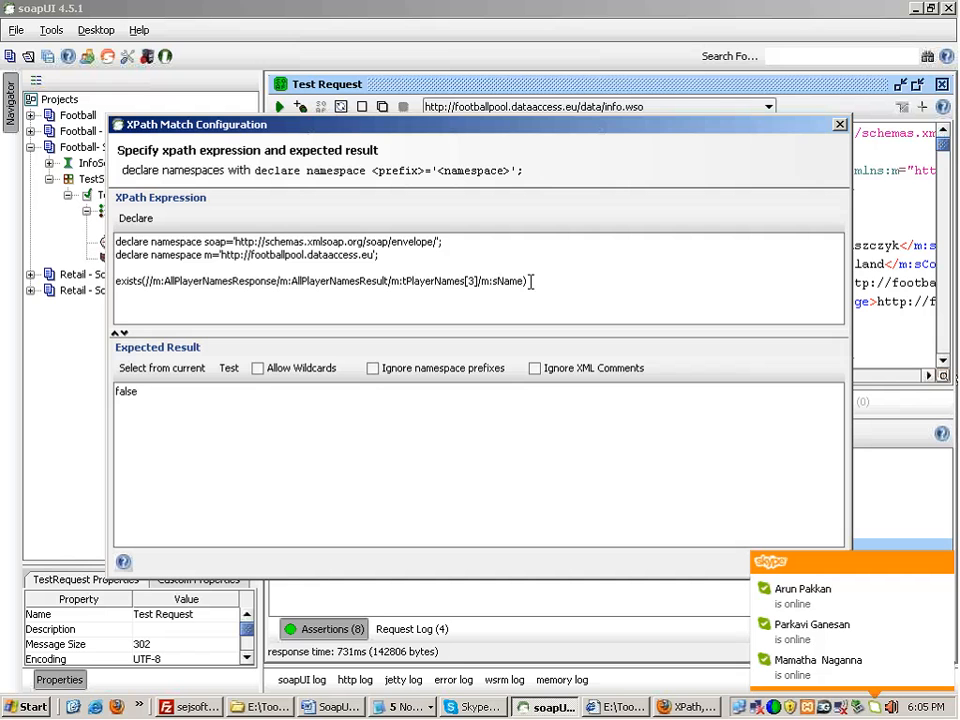
Step: Cut the exists() expression from the assertion and paste it on a new line below count(//m:sName) in notes.txt in Notepad
key(shift+Home)
key(ctrl+x)
click(403, 707)
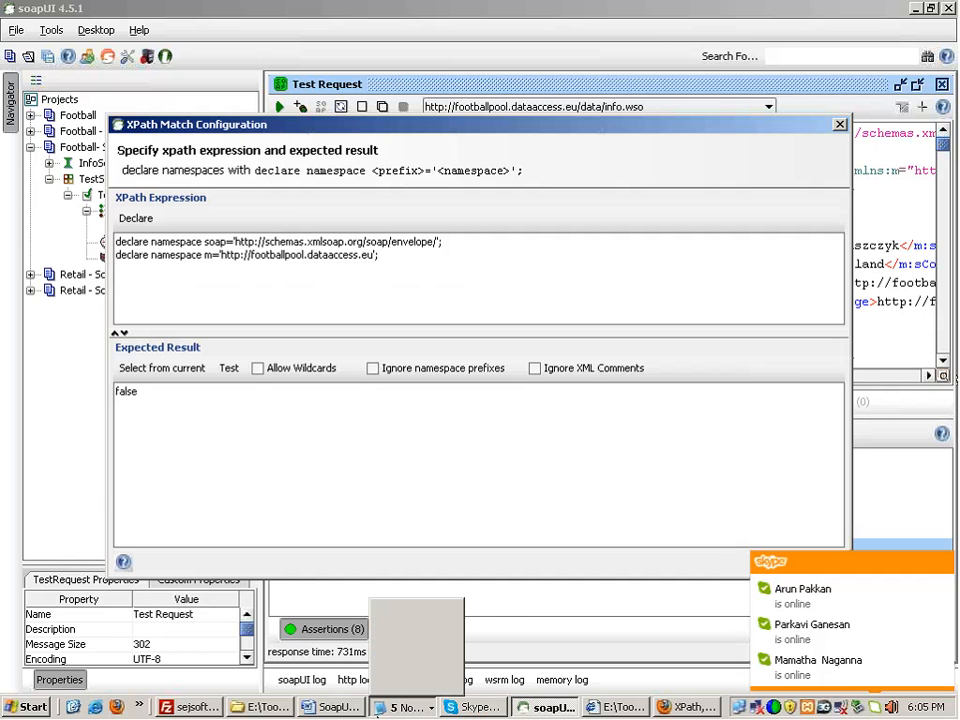
click(414, 609)
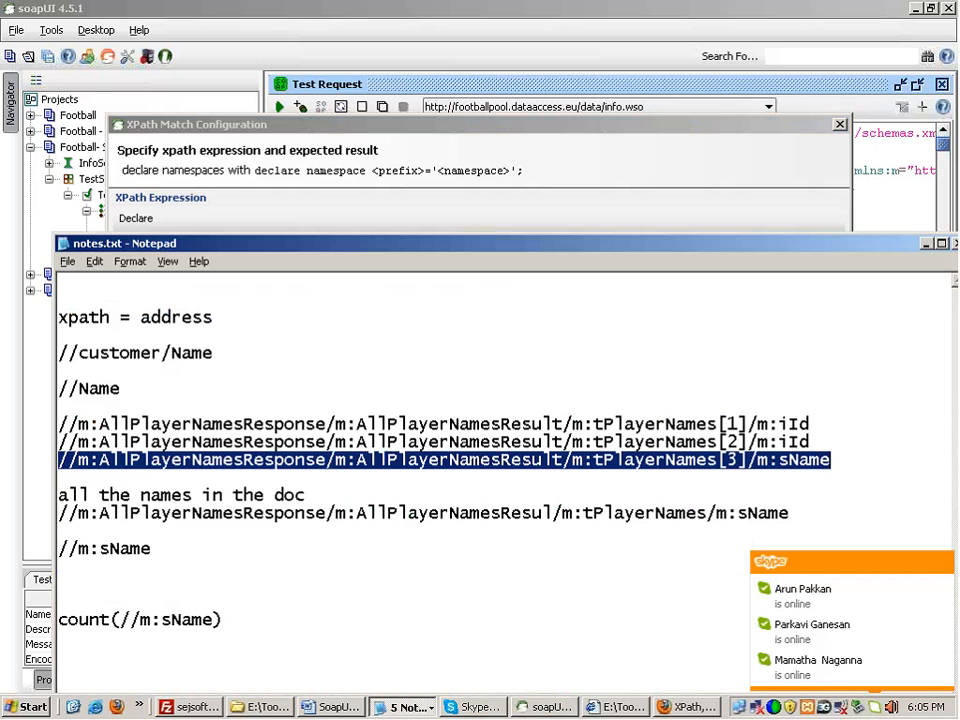
click(236, 615)
key(Return)
key(ctrl+v)
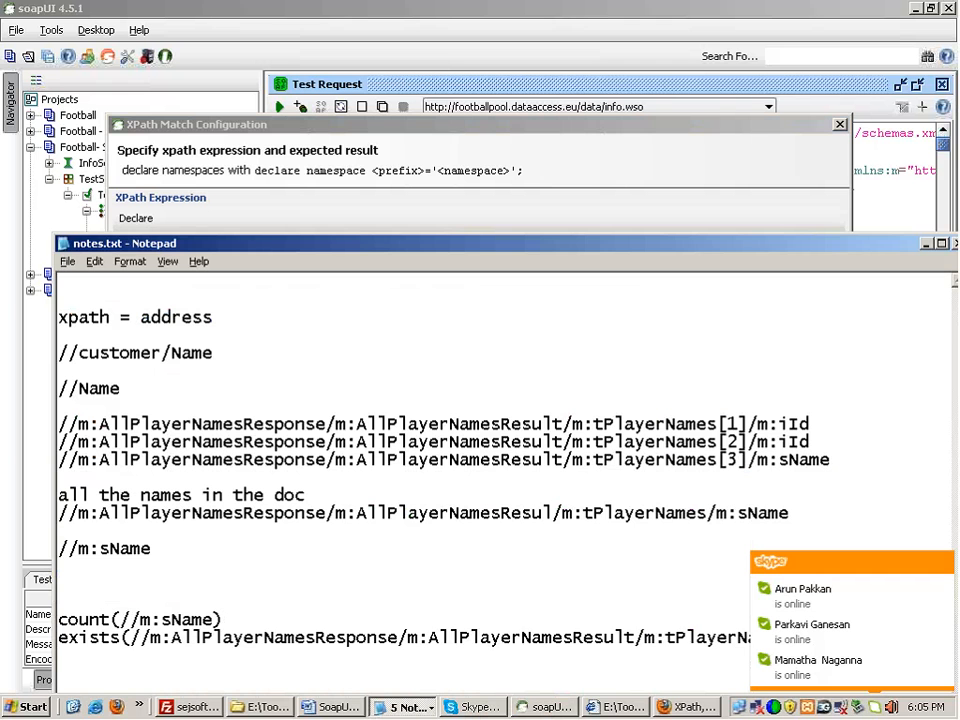
Step: Put the exists() expression from notes.txt back below the namespace declarations in soapUI's XPath expression
key(alt+Tab)
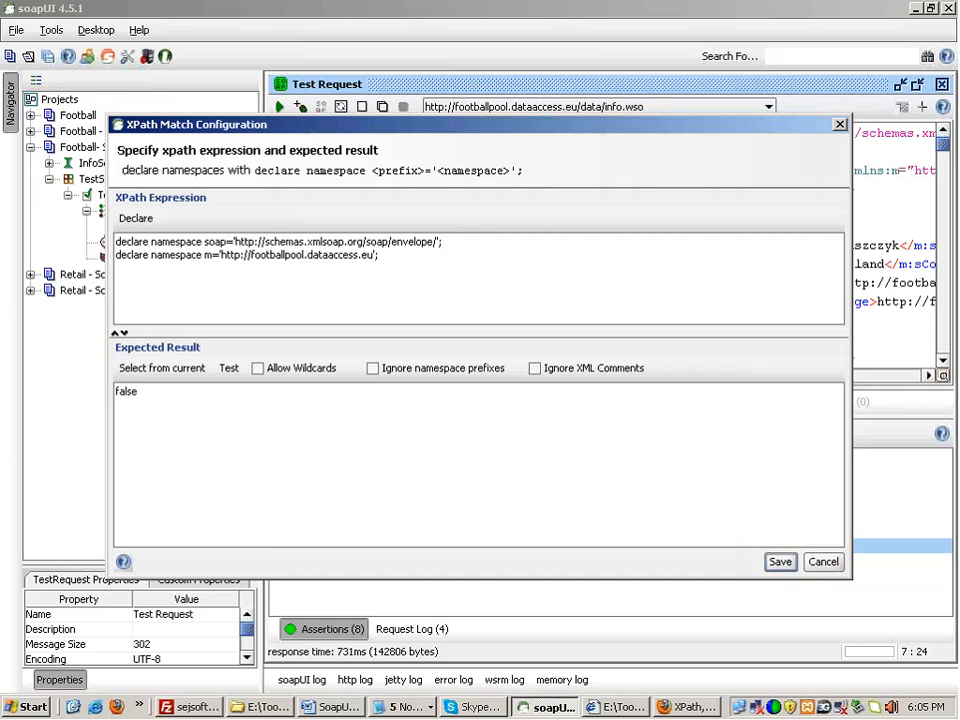
drag(527, 124, 531, 370)
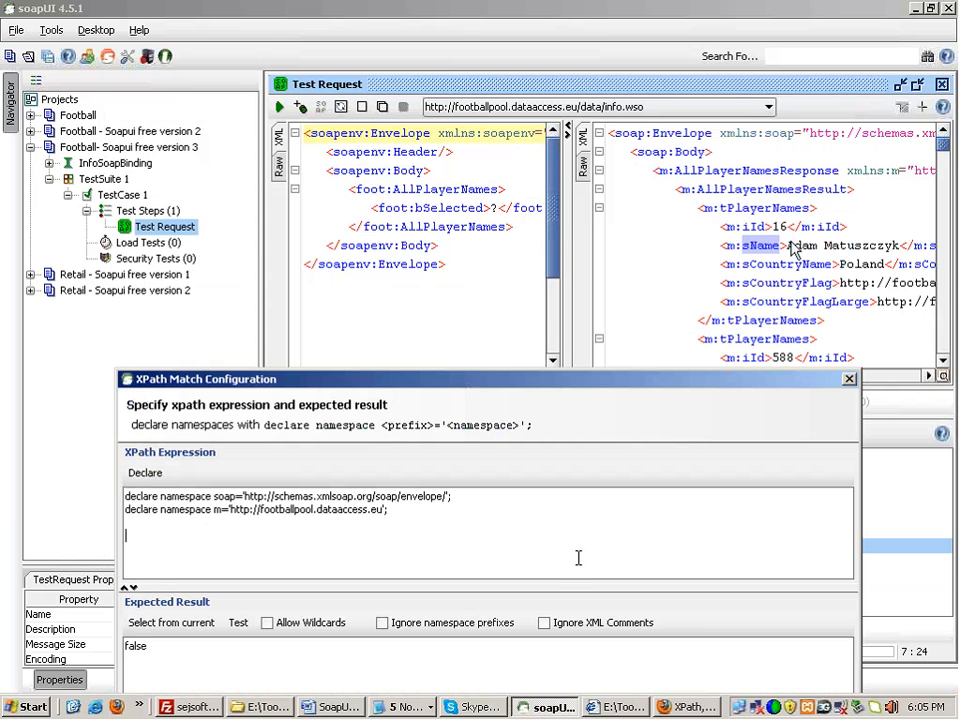
key(alt+Tab)
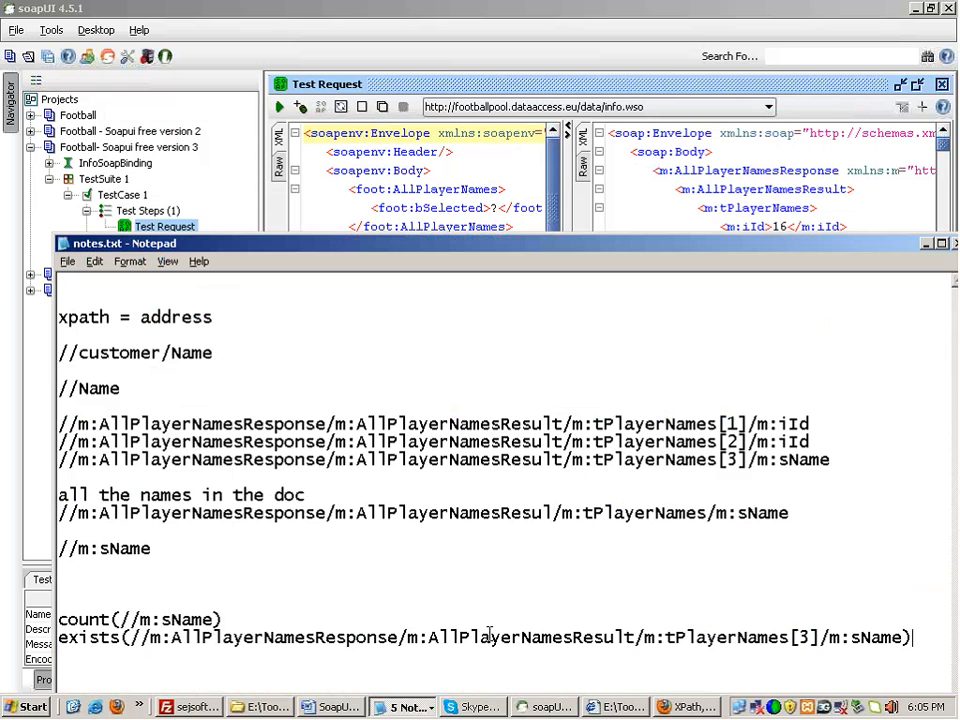
key(shift+Home)
key(alt+Tab)
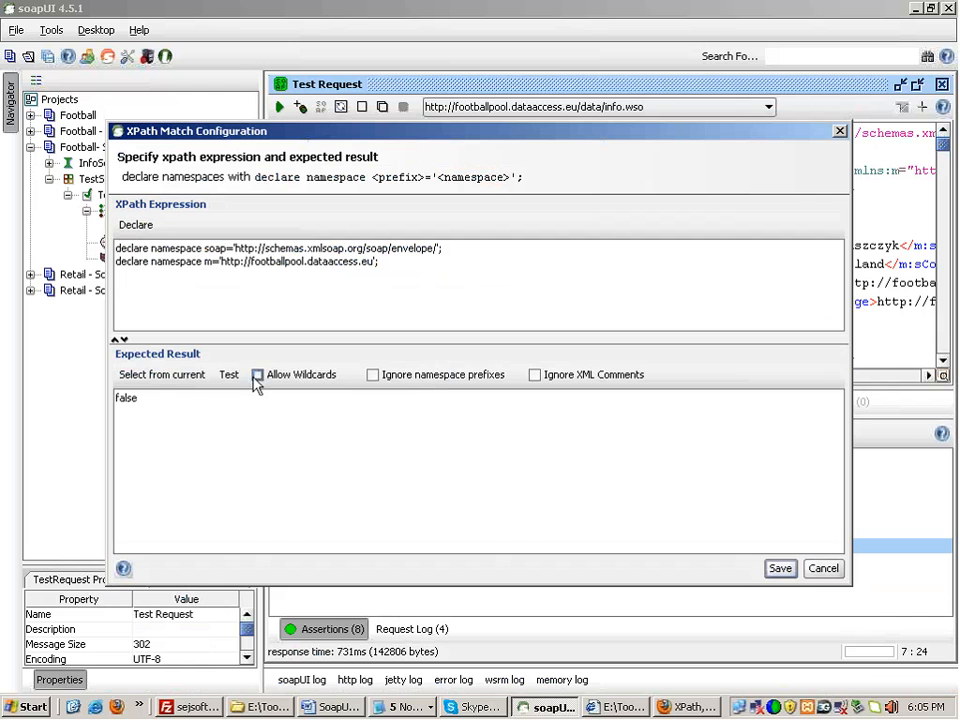
click(512, 286)
key(ctrl+v)
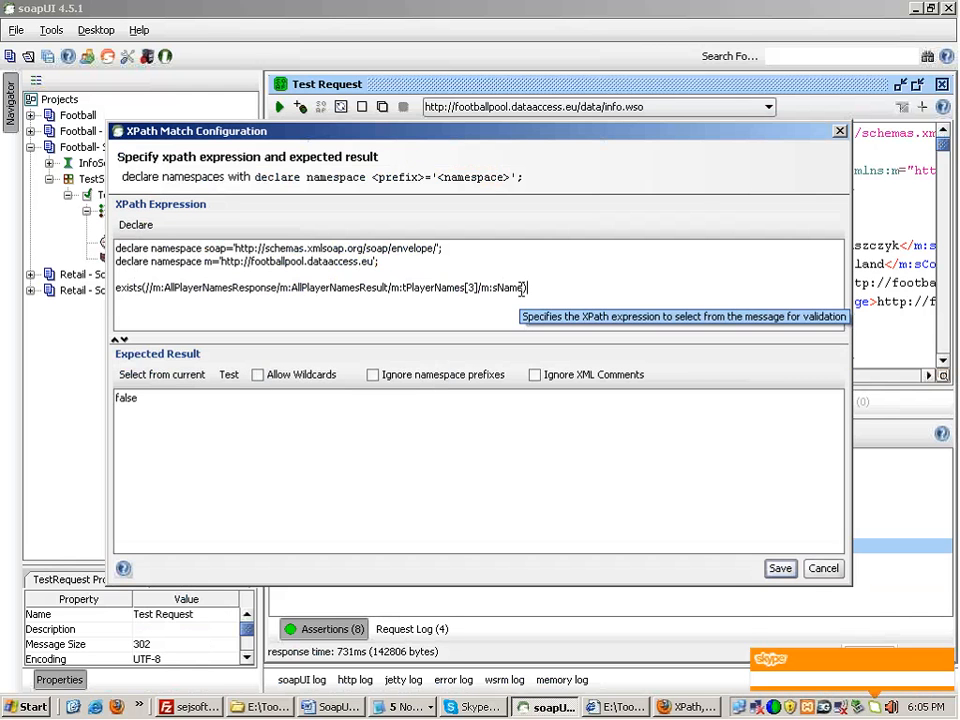
Step: Change the path inside exists() to end in m:tPlayerNames[1]/m:iId
key(BackSpace)
key(BackSpace)
key(BackSpace)
key(BackSpace)
key(BackSpace)
key(BackSpace)
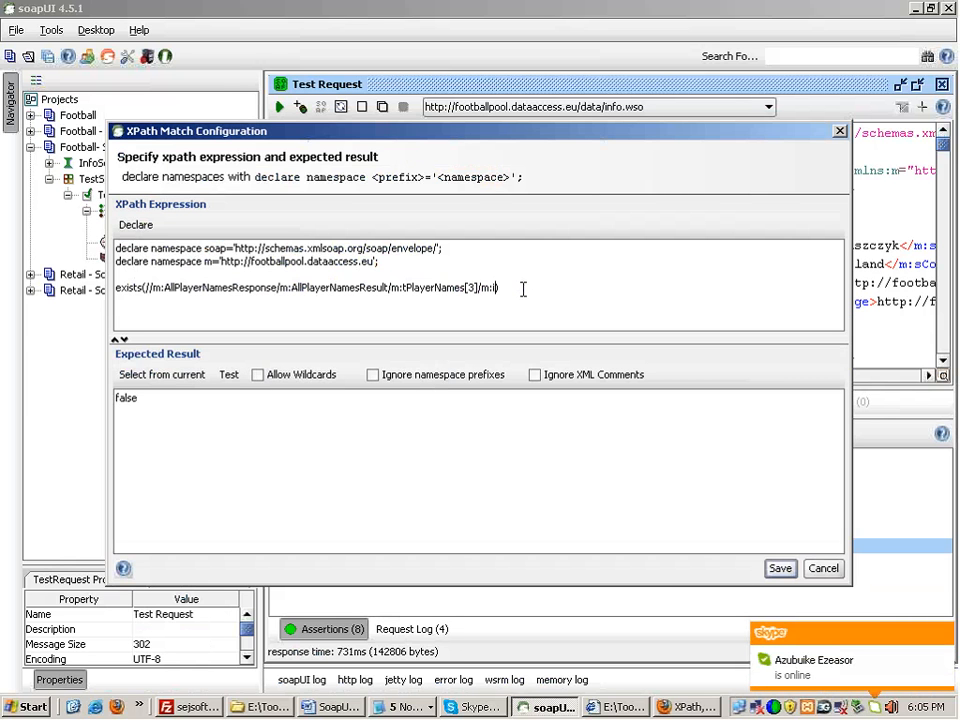
text(Id)
click(474, 287)
key(BackSpace)
text(1)
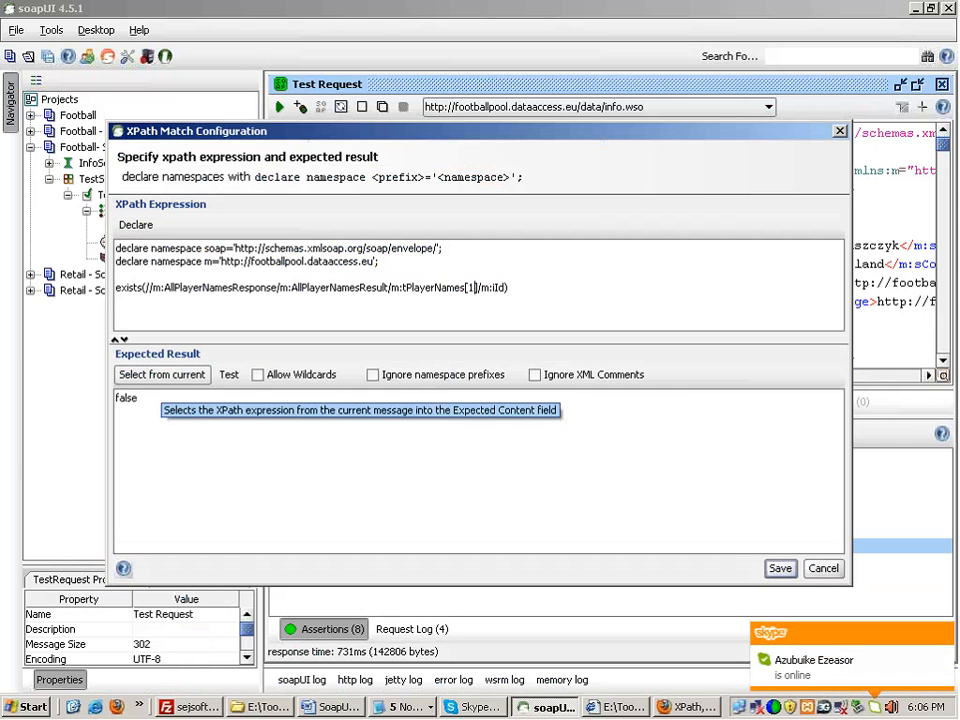
Step: Fill the expected result for the m:iId exists() expression from the current response and test the match
click(153, 376)
drag(130, 398, 104, 398)
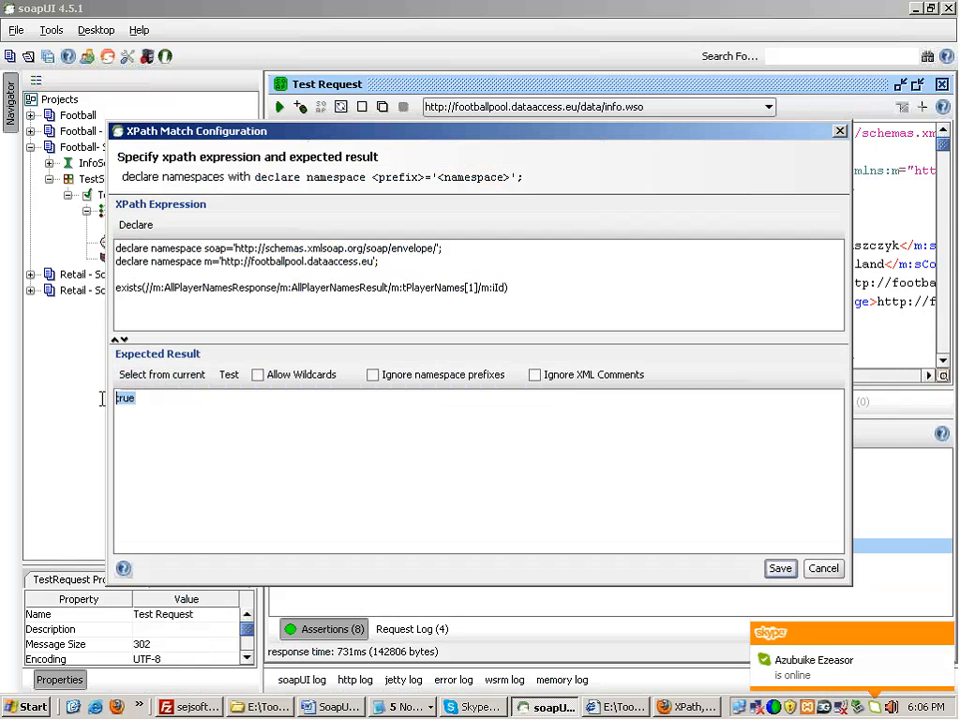
click(229, 387)
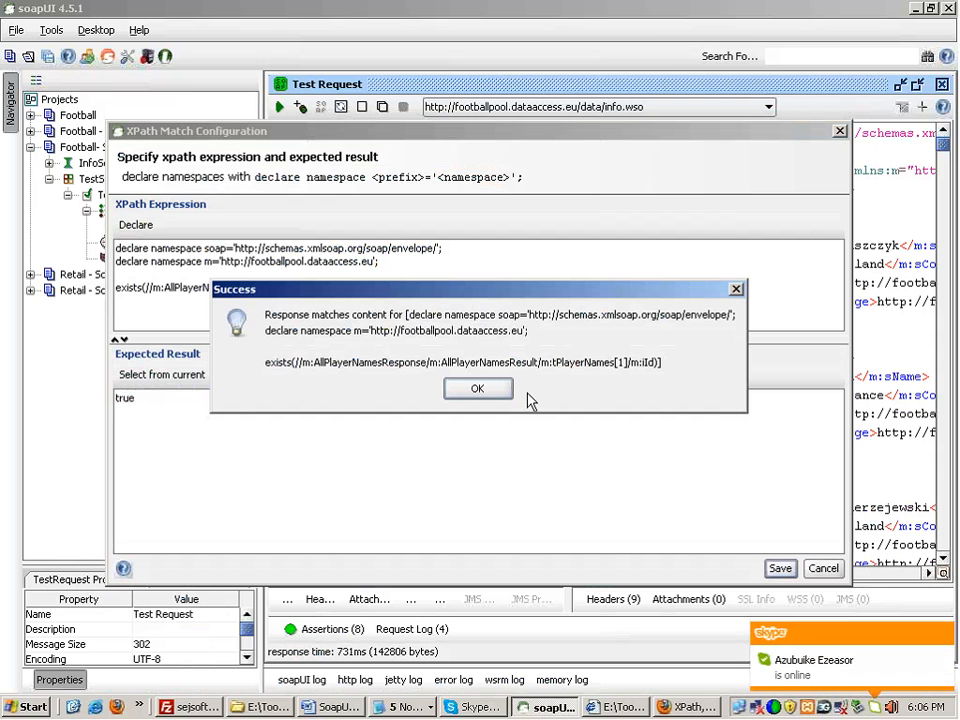
click(468, 391)
click(229, 375)
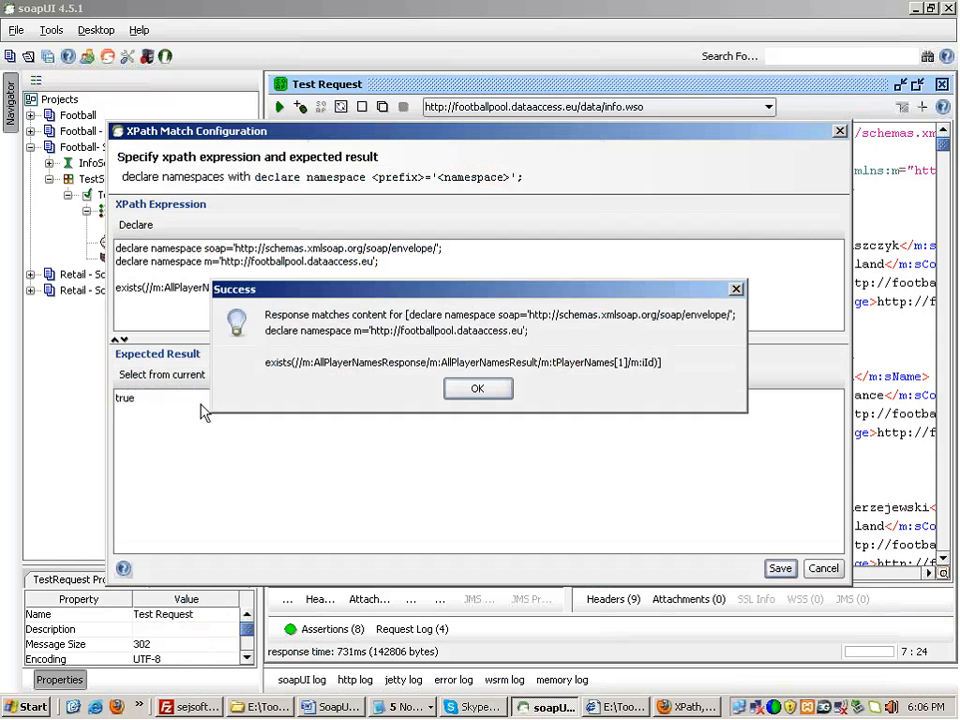
click(490, 392)
Step: Set the expected result to false and test the exists() expression against the response
drag(140, 400, 51, 396)
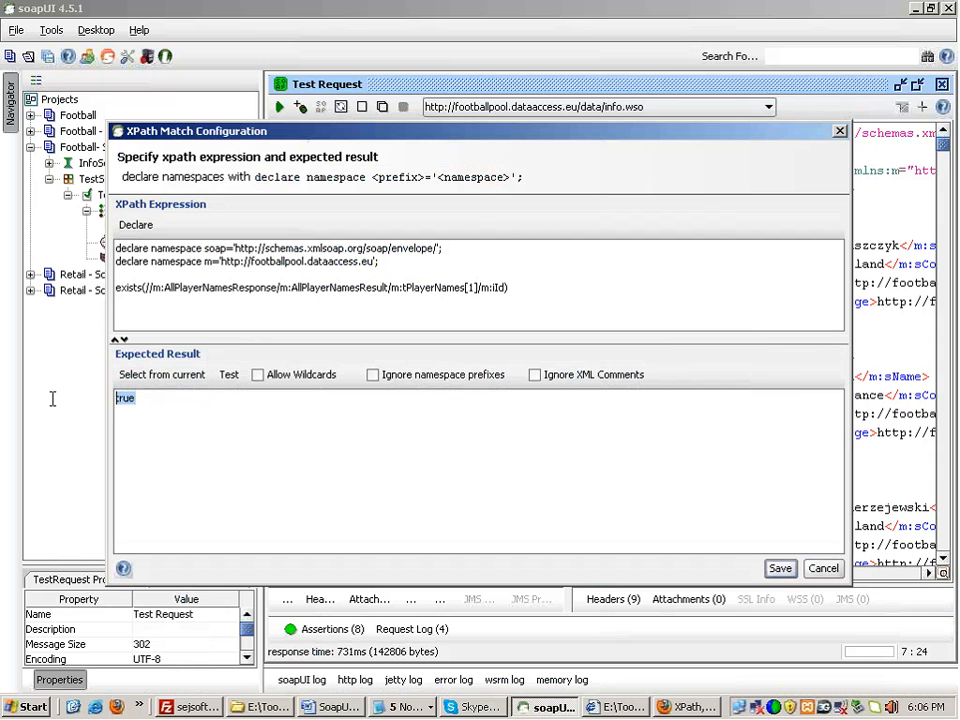
text(false)
click(229, 377)
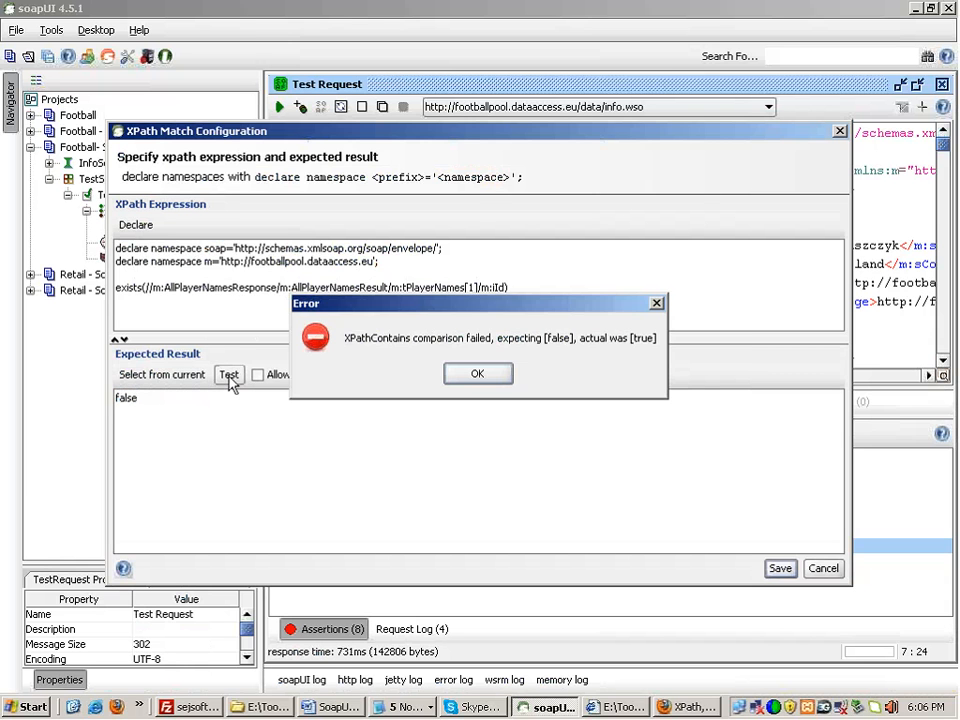
click(474, 376)
Step: Save the XPath Match configuration with its exists() expression for m:tPlayerNames[1]/m:iId
drag(115, 398, 221, 396)
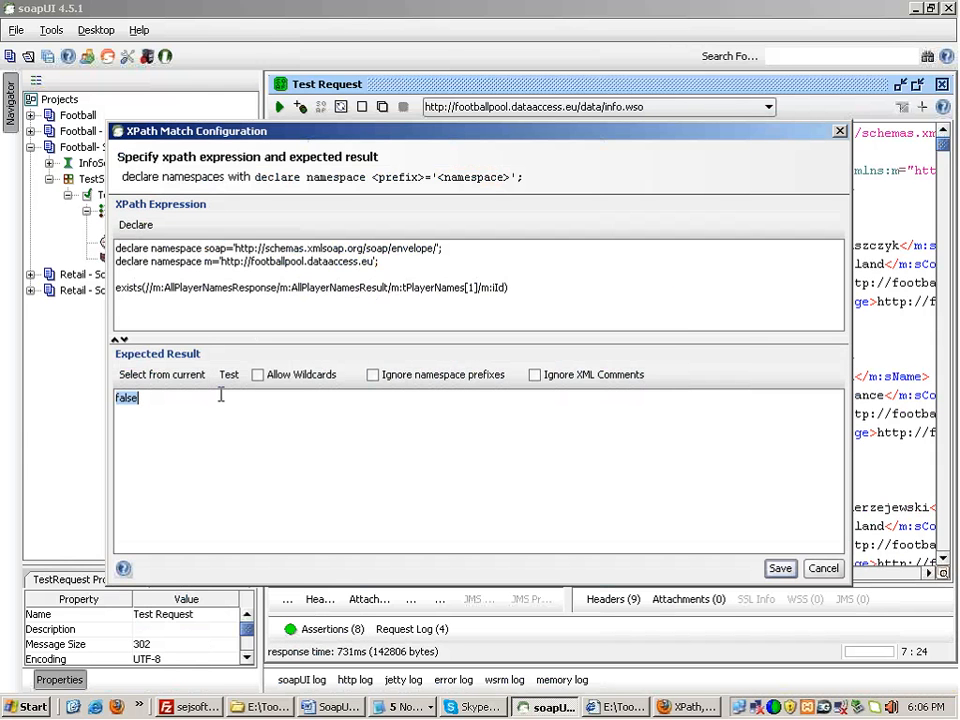
click(221, 396)
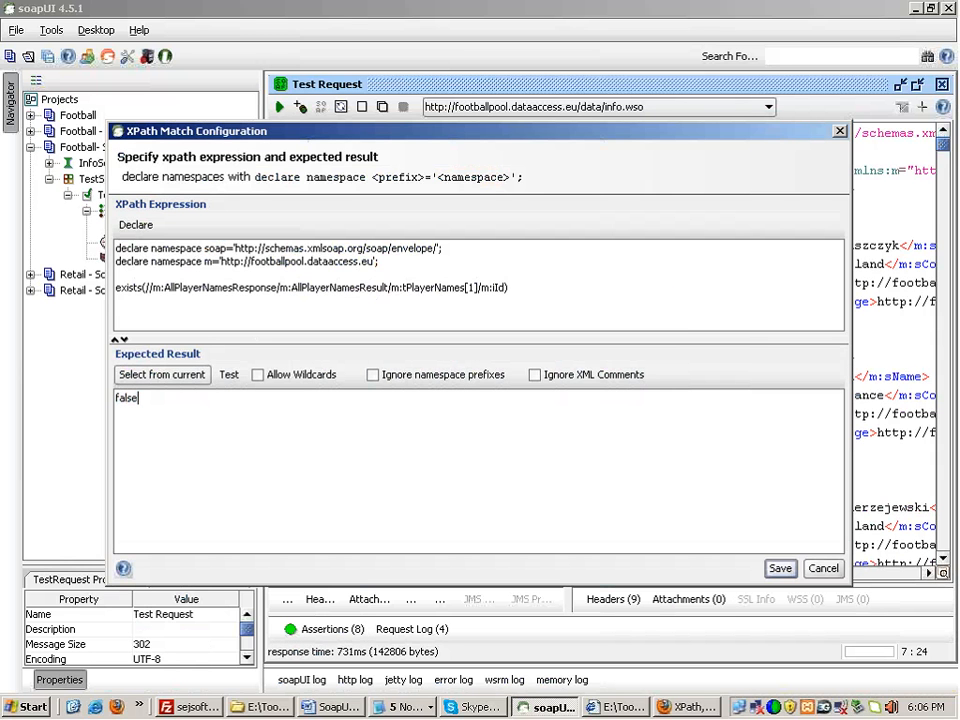
drag(143, 287, 505, 285)
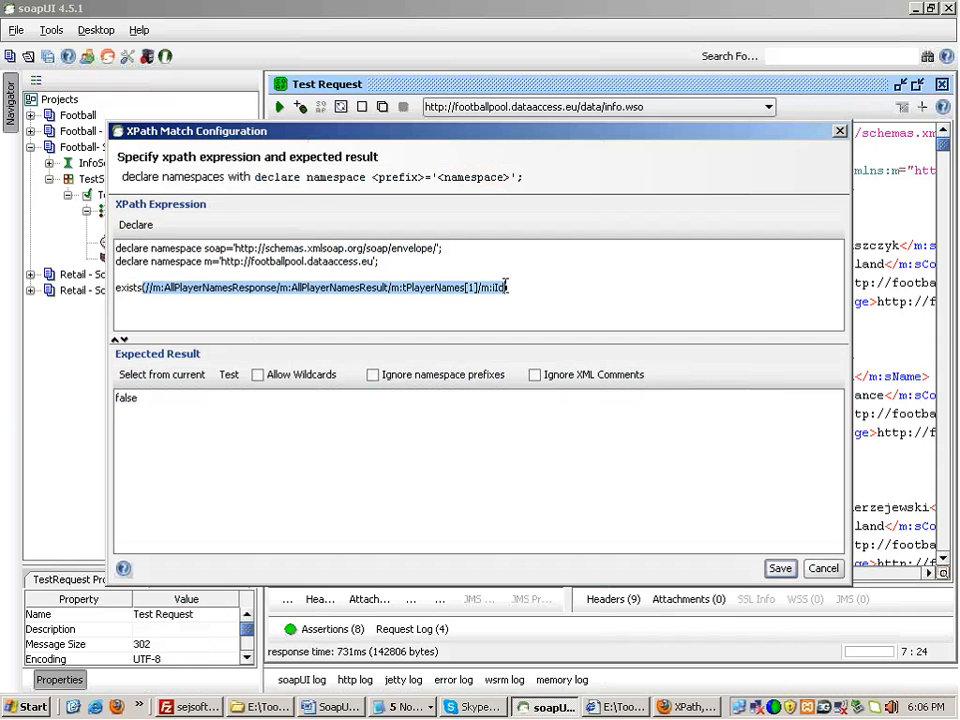
click(781, 569)
Step: Switch to the w3schools XPath function reference in Firefox and review the string functions, including codepoint-equal, starts-with and ends-with
click(384, 709)
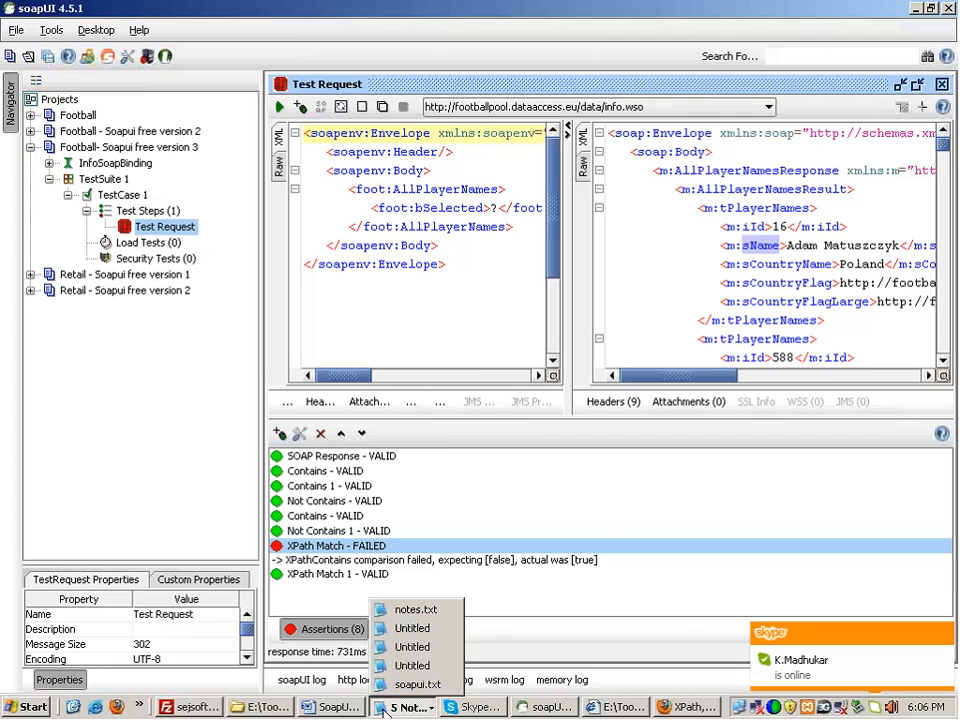
click(678, 708)
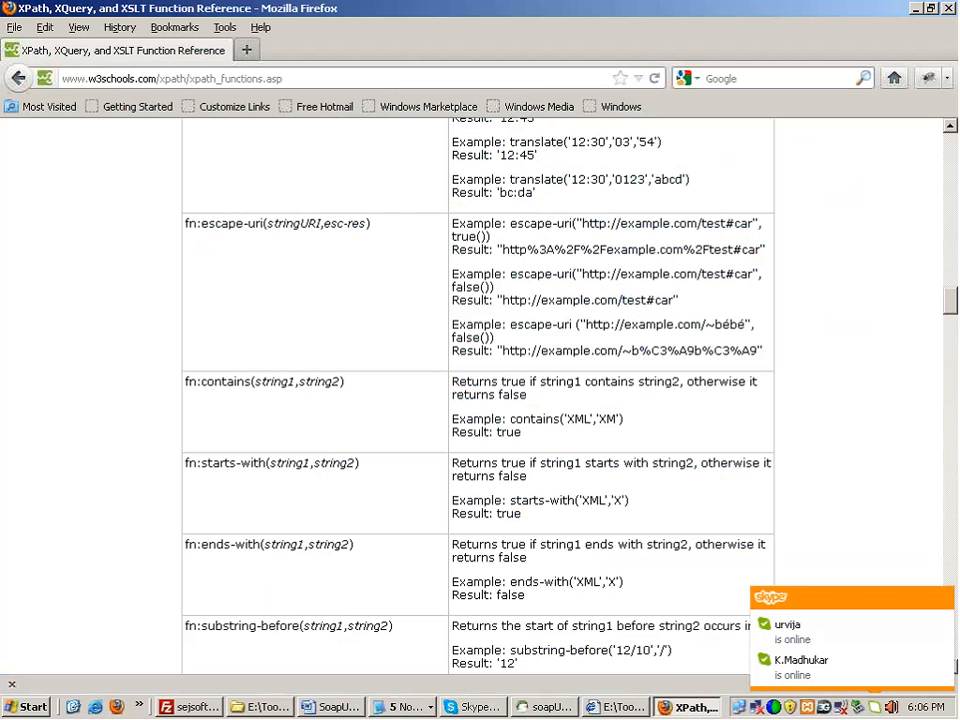
drag(954, 311, 954, 237)
double_click(313, 191)
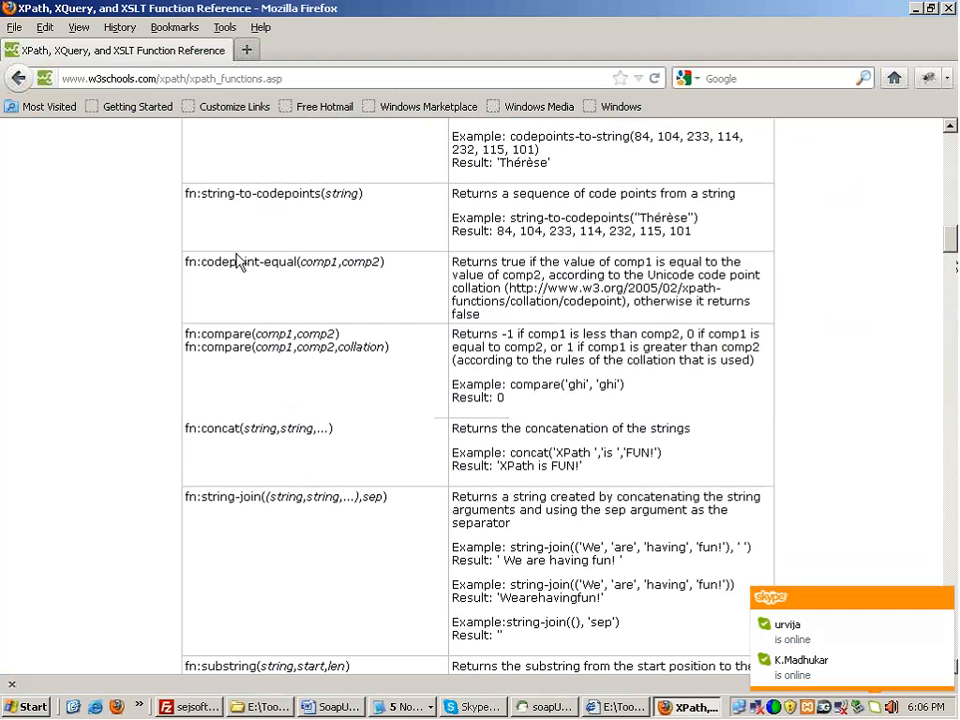
double_click(300, 260)
drag(301, 258, 446, 303)
click(653, 272)
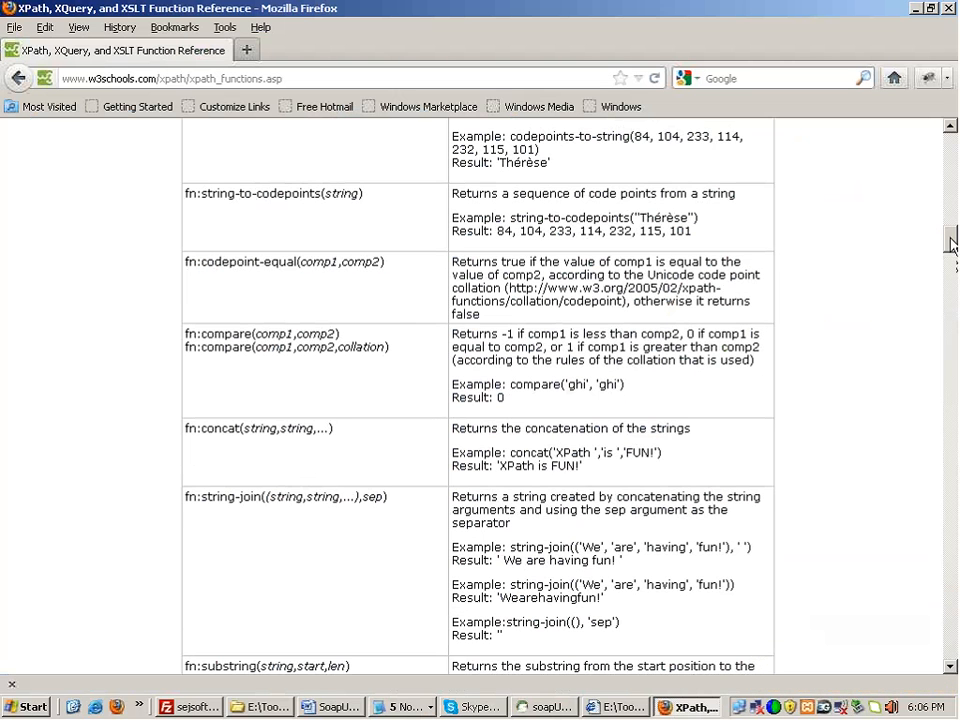
mouse_move(951, 239)
mouse_down()
mouse_move(951, 140)
mouse_move(952, 322)
mouse_up()
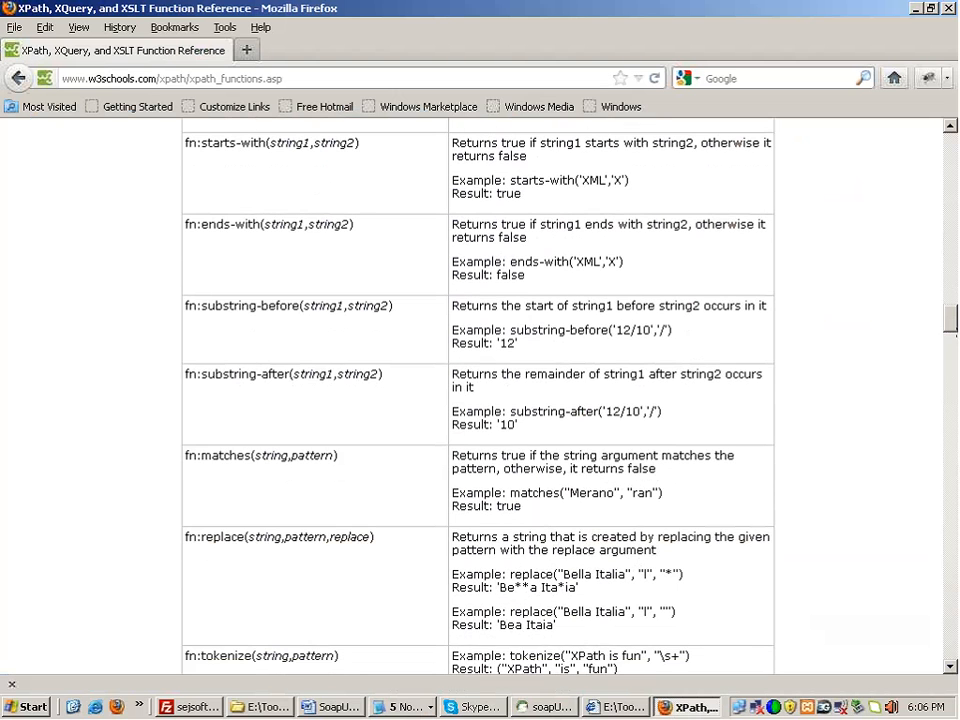
double_click(256, 144)
double_click(252, 226)
Step: Search the function reference page for "match" and highlight the fn:matches(string,pattern) entry
key(ctrl+f)
text(m)
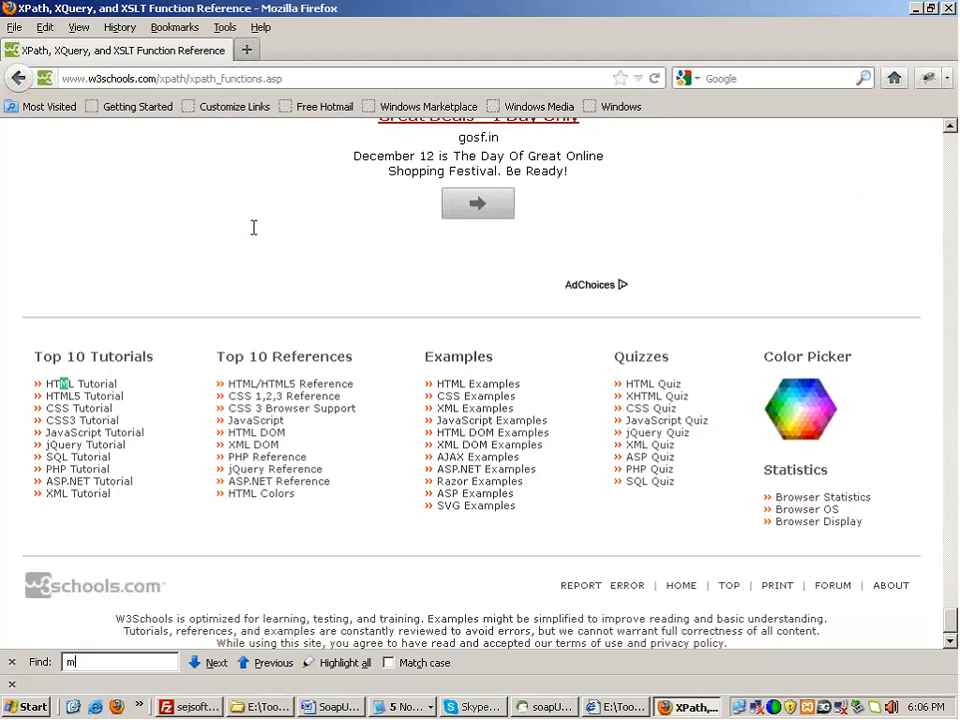
text(atch)
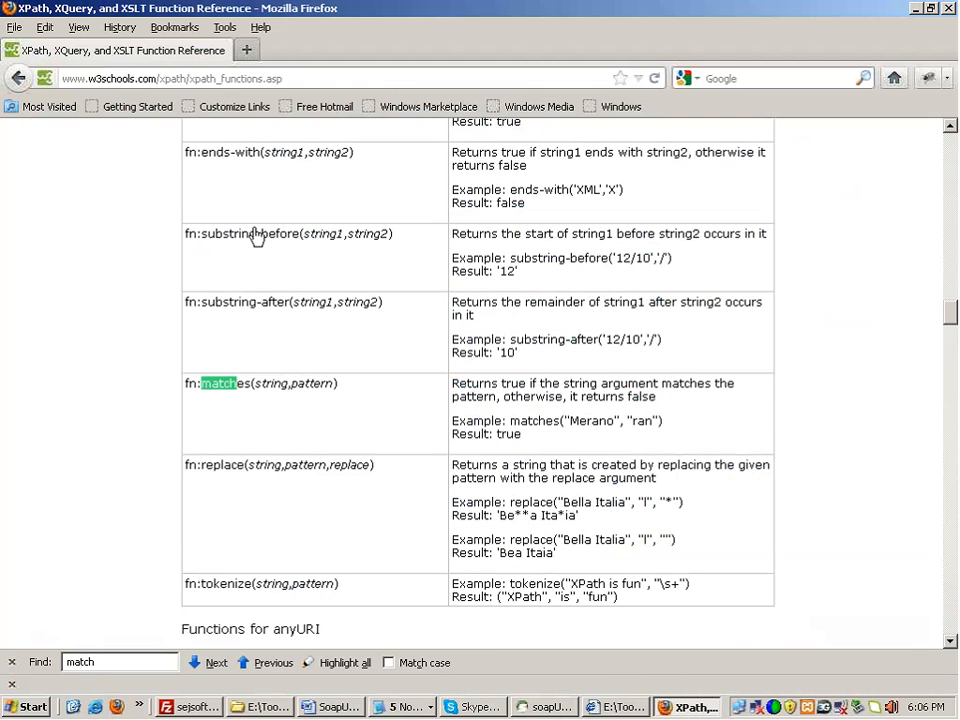
double_click(235, 381)
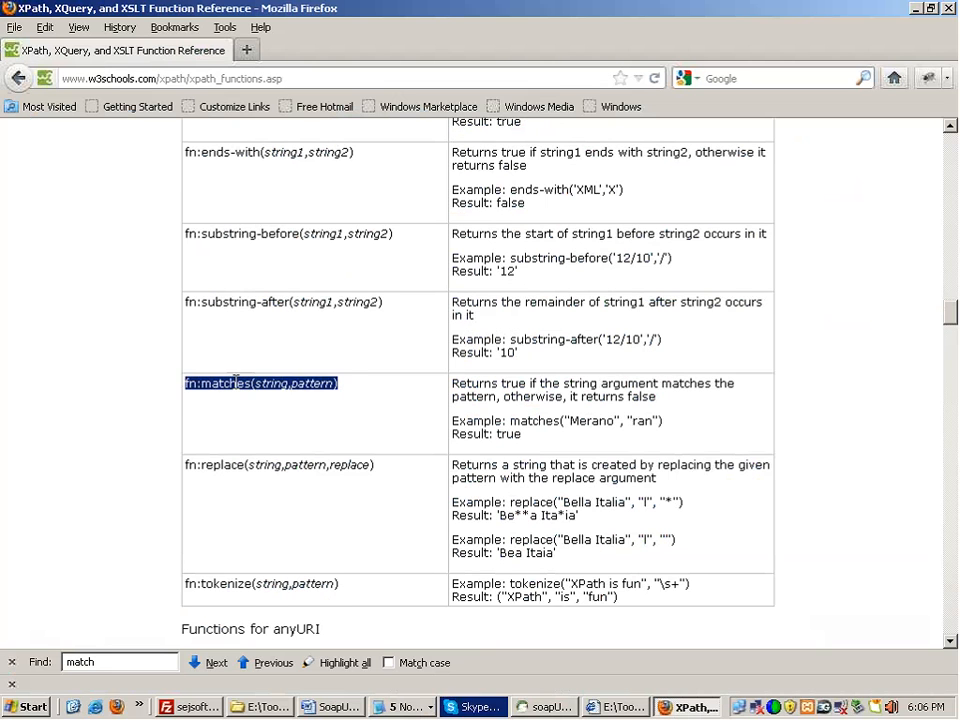
Step: Switch back to soapUI and add an XPath Match assertion named Name_Check to the test request
key(alt+Tab)
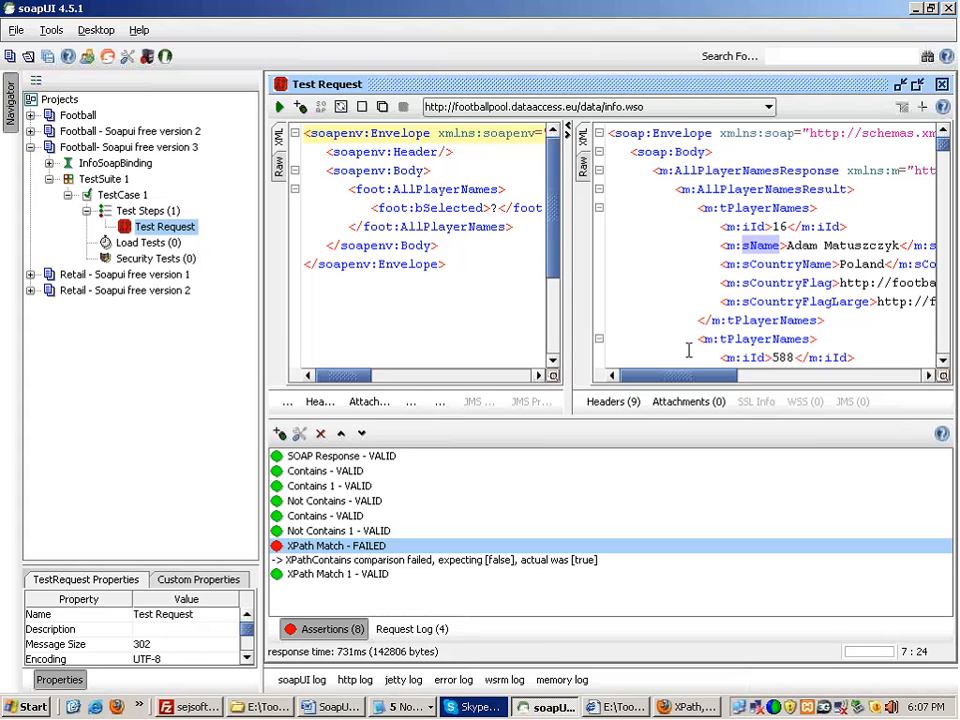
drag(679, 376, 820, 245)
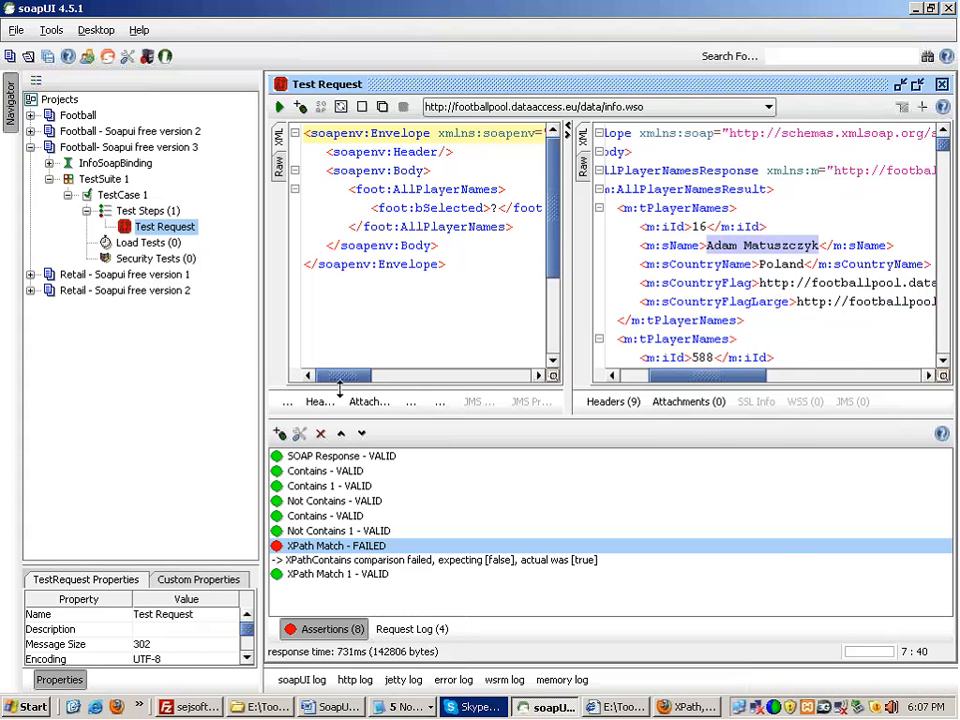
click(279, 433)
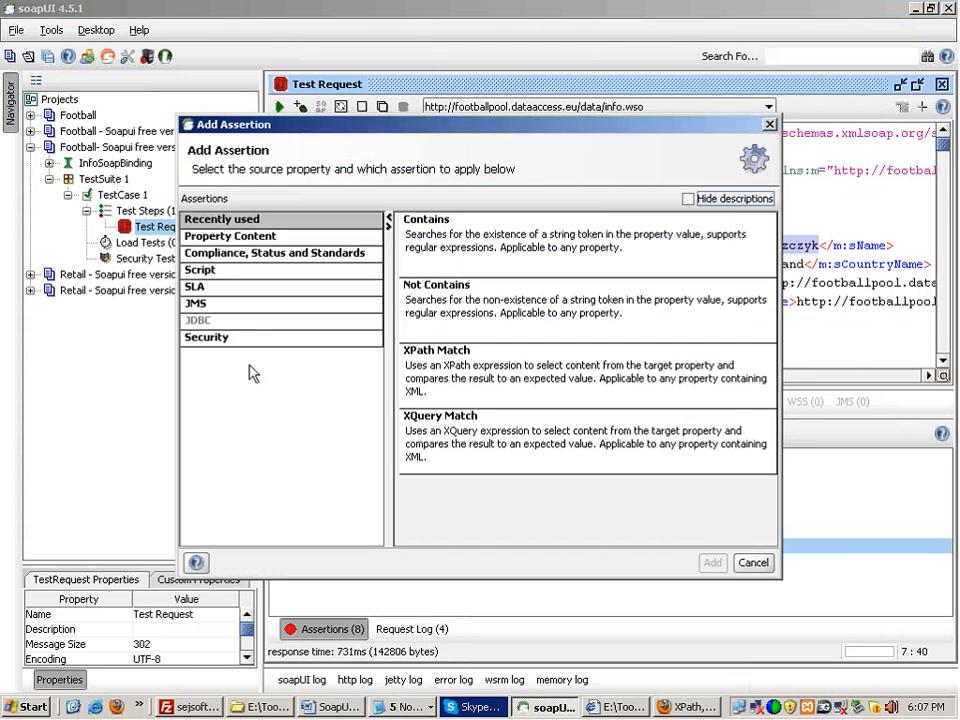
click(236, 243)
double_click(447, 378)
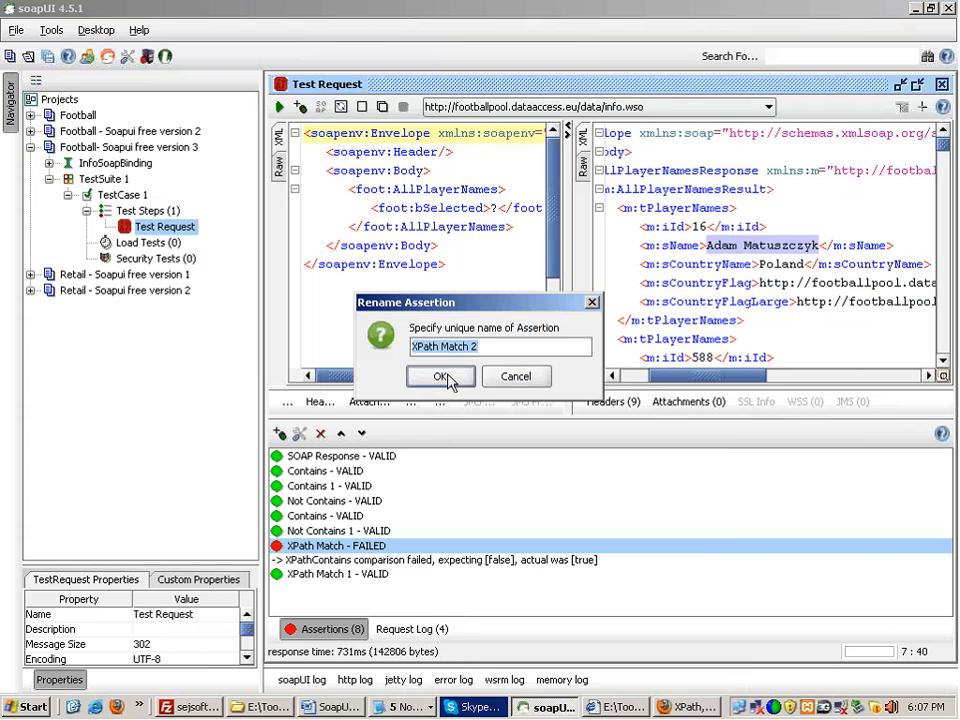
text(Name)
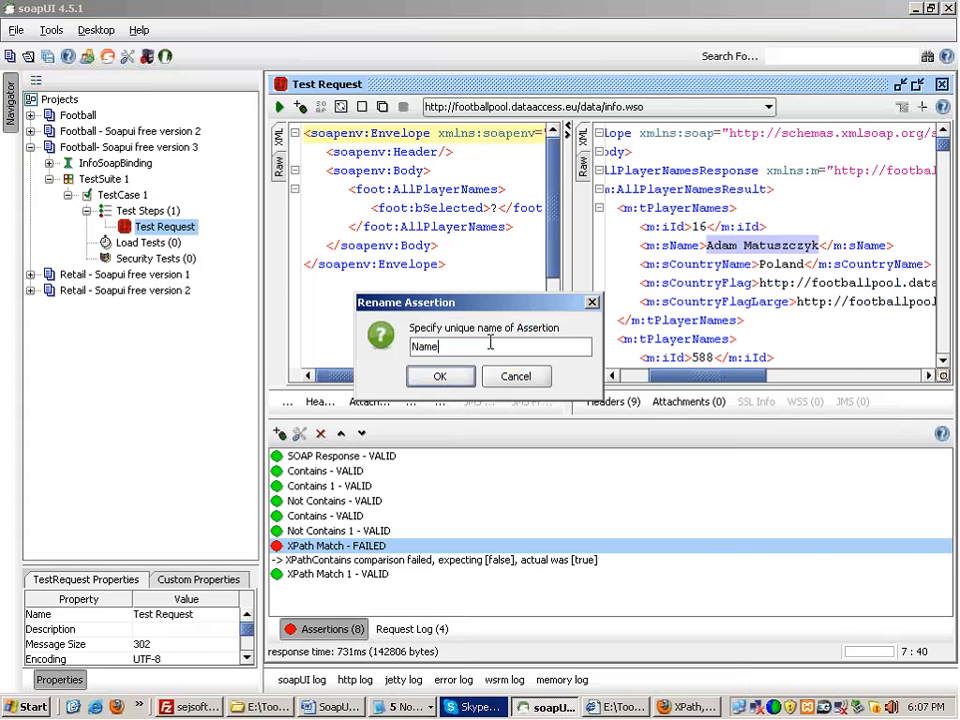
text(_Check)
key(Return)
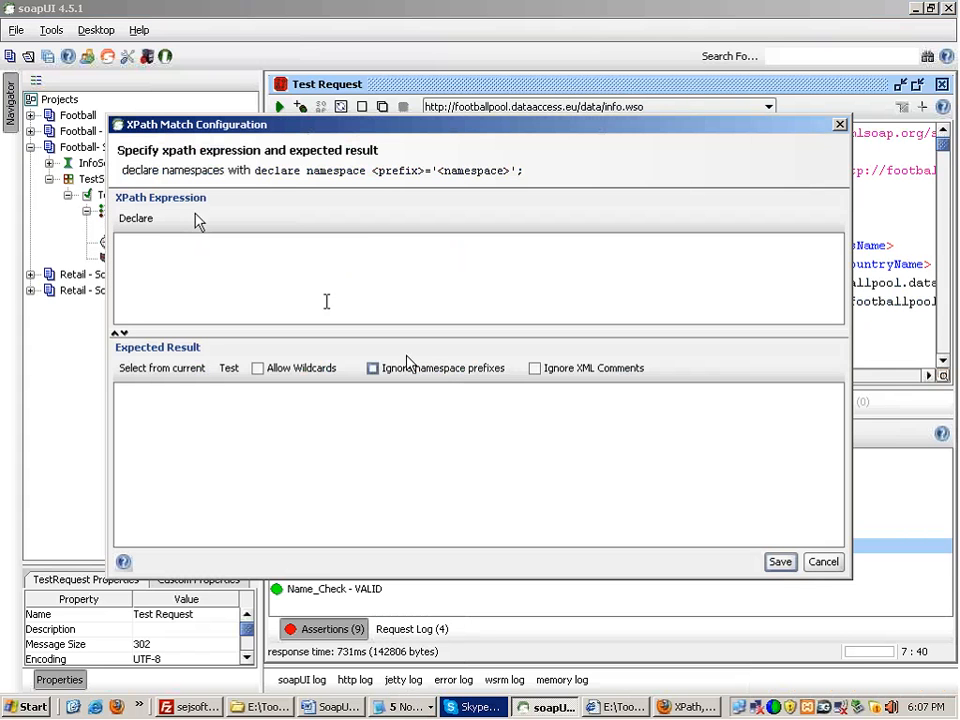
Step: Declare the namespaces and start a matches() expression, checking its string and pattern arguments in the Firefox function reference
click(140, 220)
click(390, 258)
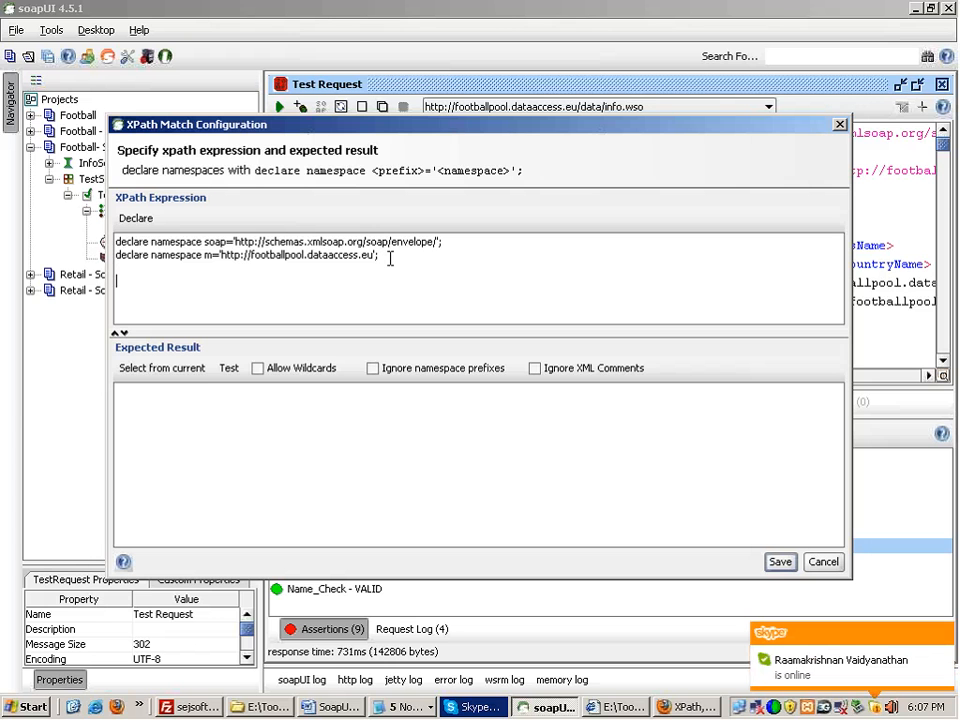
text(matches())
key(alt+Tab)
double_click(270, 384)
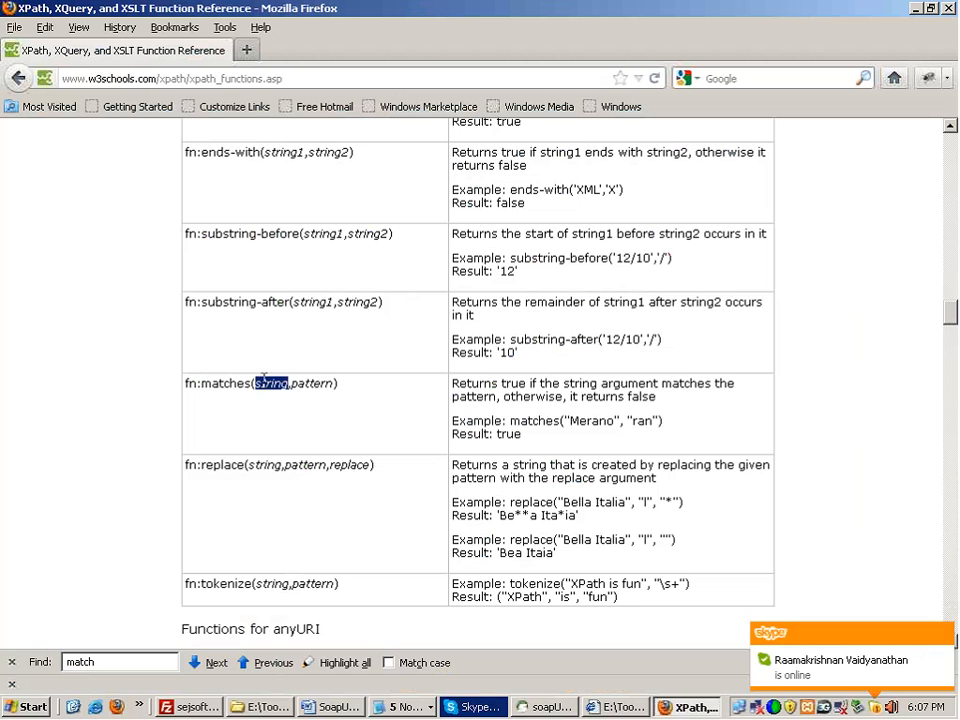
double_click(306, 380)
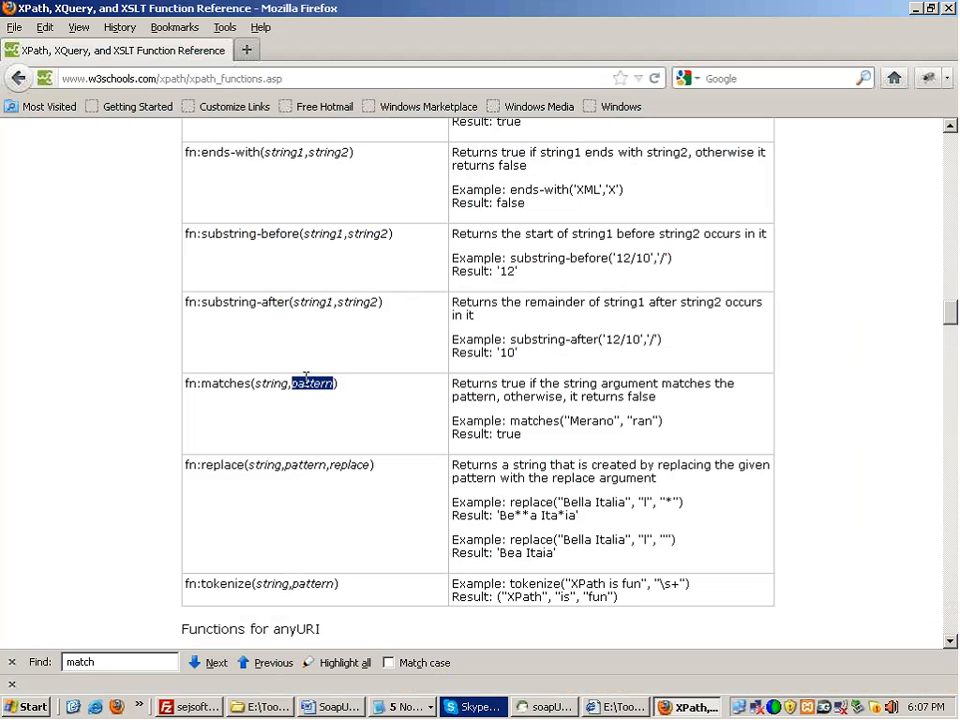
key(alt+Tab)
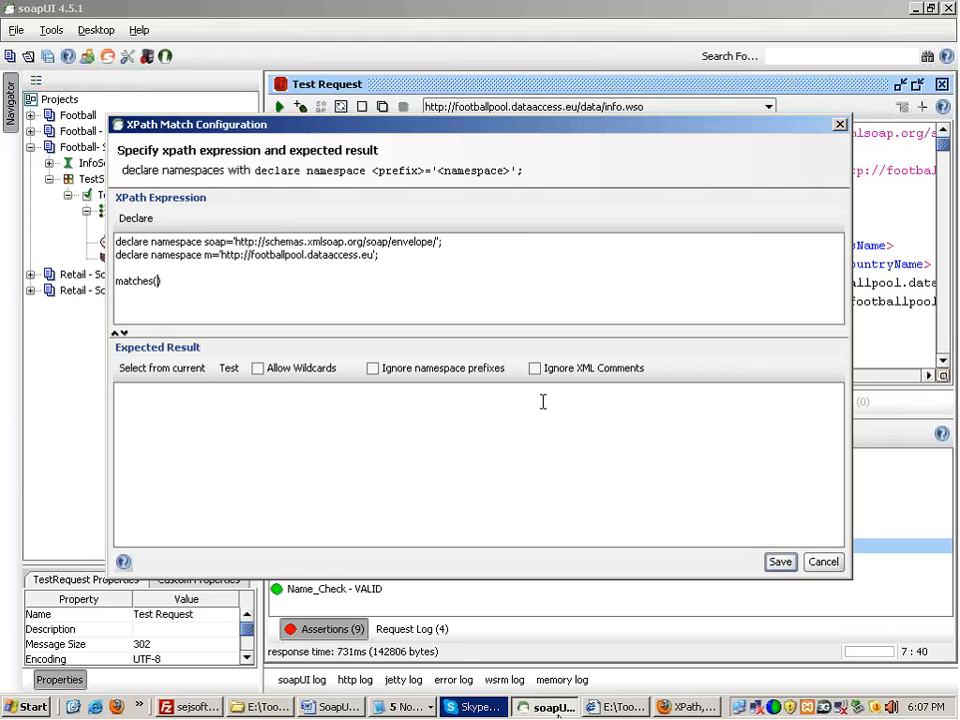
Step: Copy the m:tPlayerNames[3]/m:sName path from notes.txt into matches() as its string argument
click(405, 707)
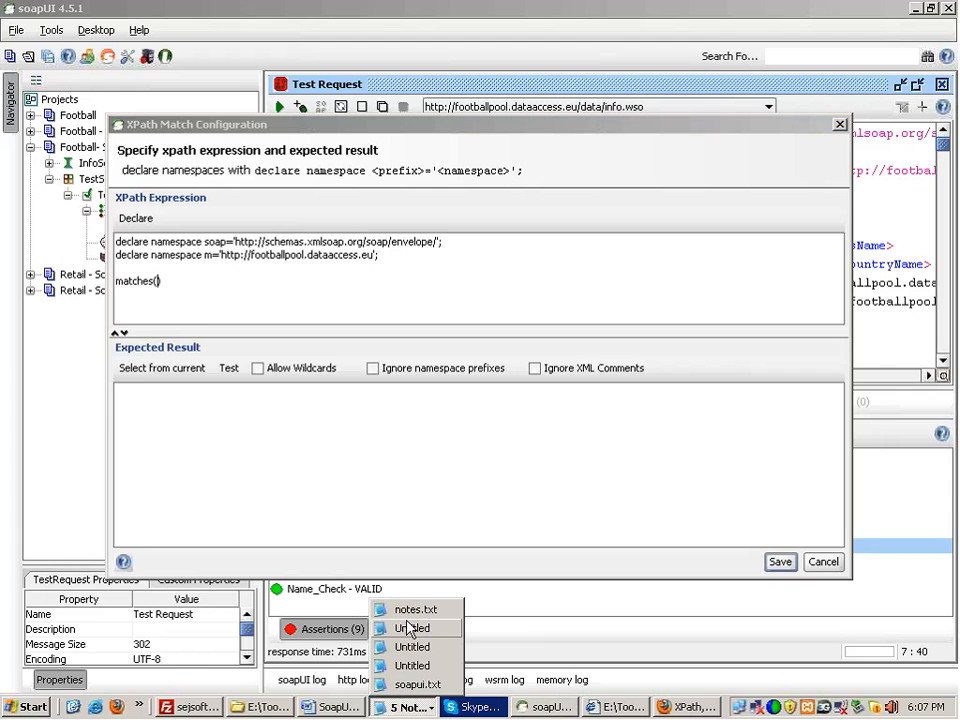
click(412, 609)
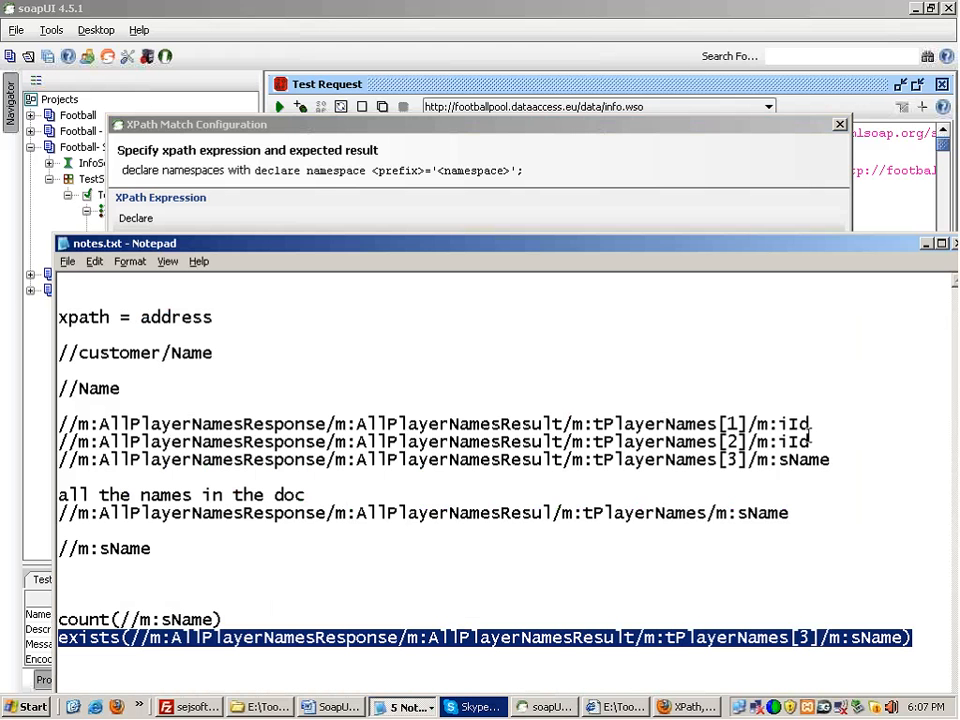
drag(840, 459, 58, 459)
key(alt+Tab)
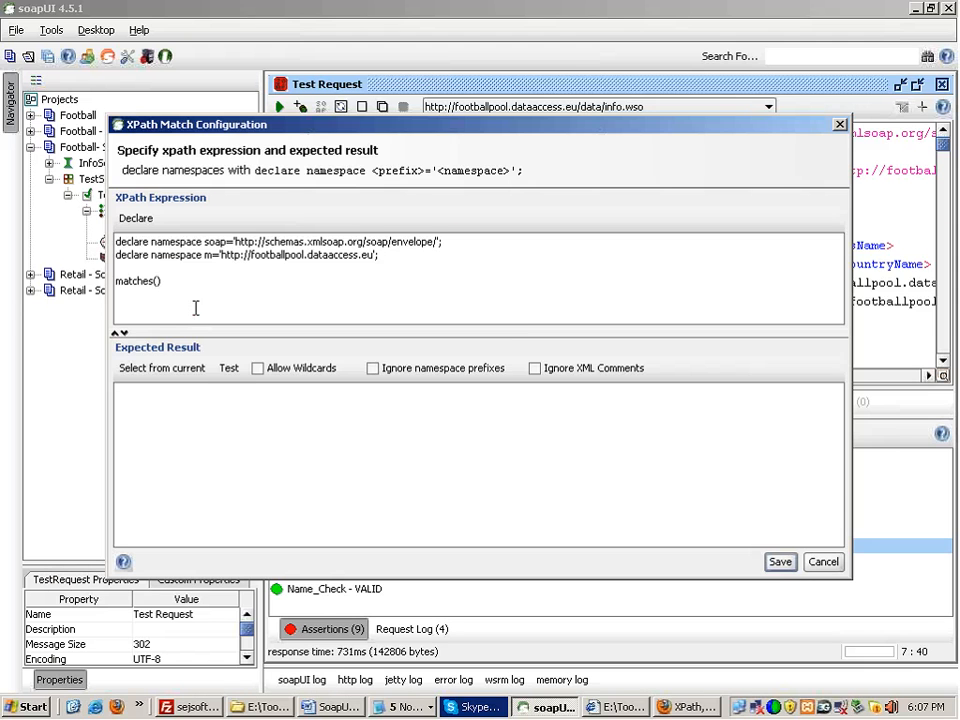
text(//m:AllPlayerNamesResponse/m:AllPlayerNamesResult/m:tPlayerNames[3]/m:sName)
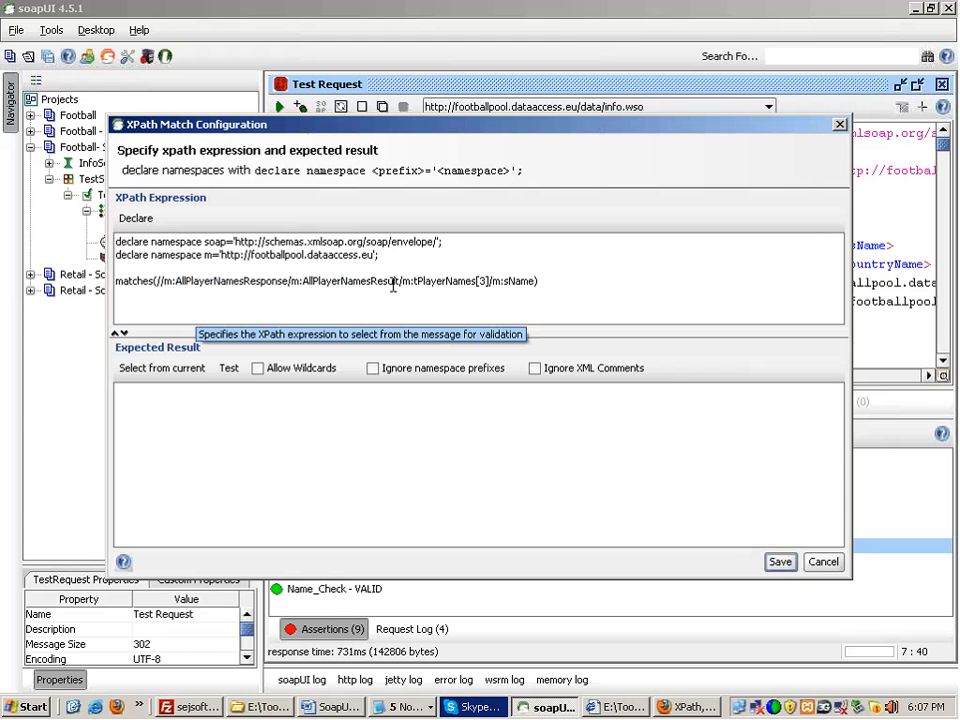
Step: Change the m:tPlayerNames index to 1 and add an empty quoted pattern as the second argument
click(486, 281)
key(BackSpace)
text(1)
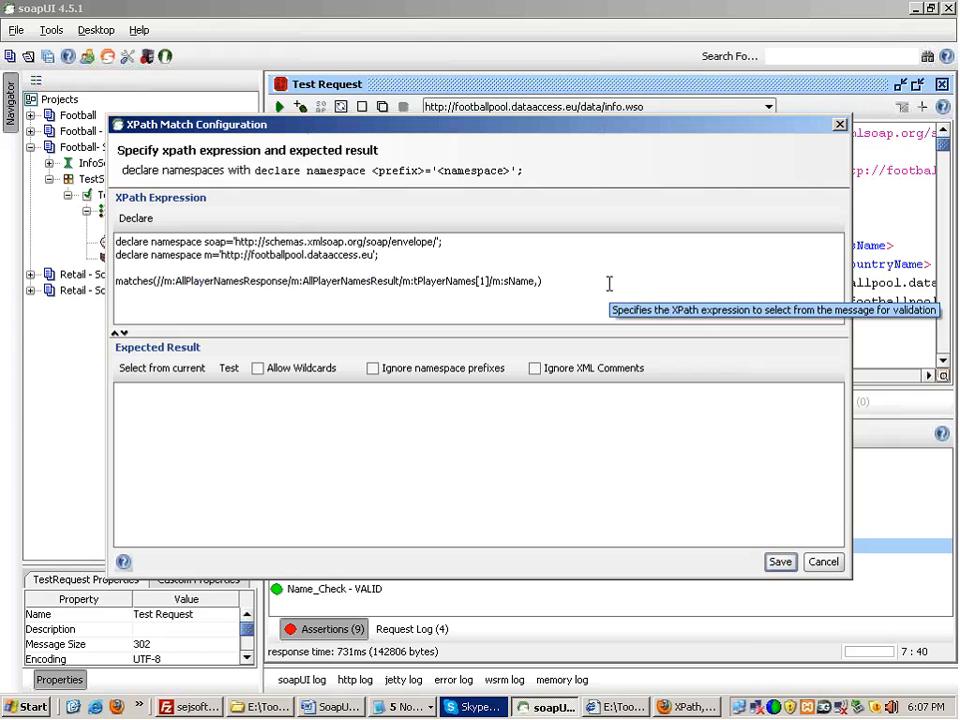
text('')
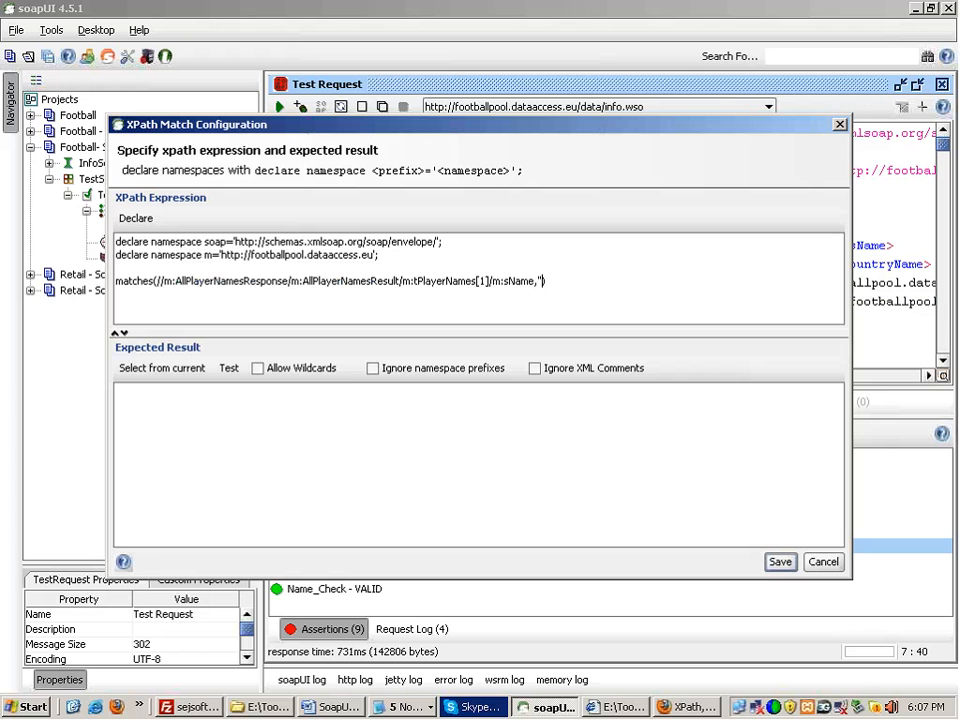
Step: Save the XPath Match configuration and copy the first player's name from the response XML
drag(581, 130, 613, 381)
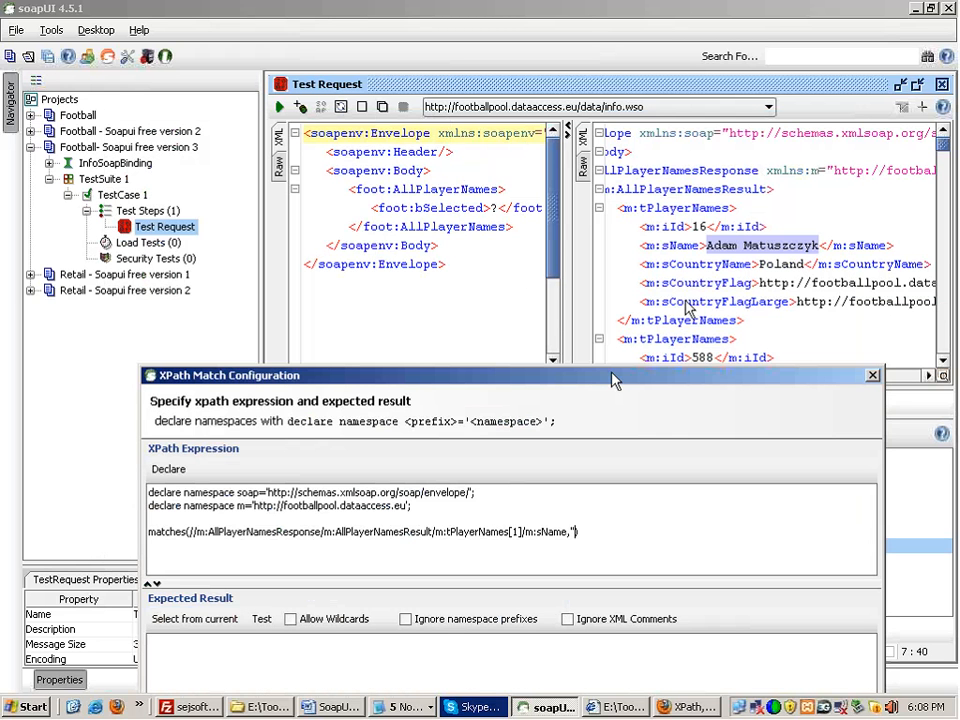
drag(767, 379, 647, 175)
click(688, 610)
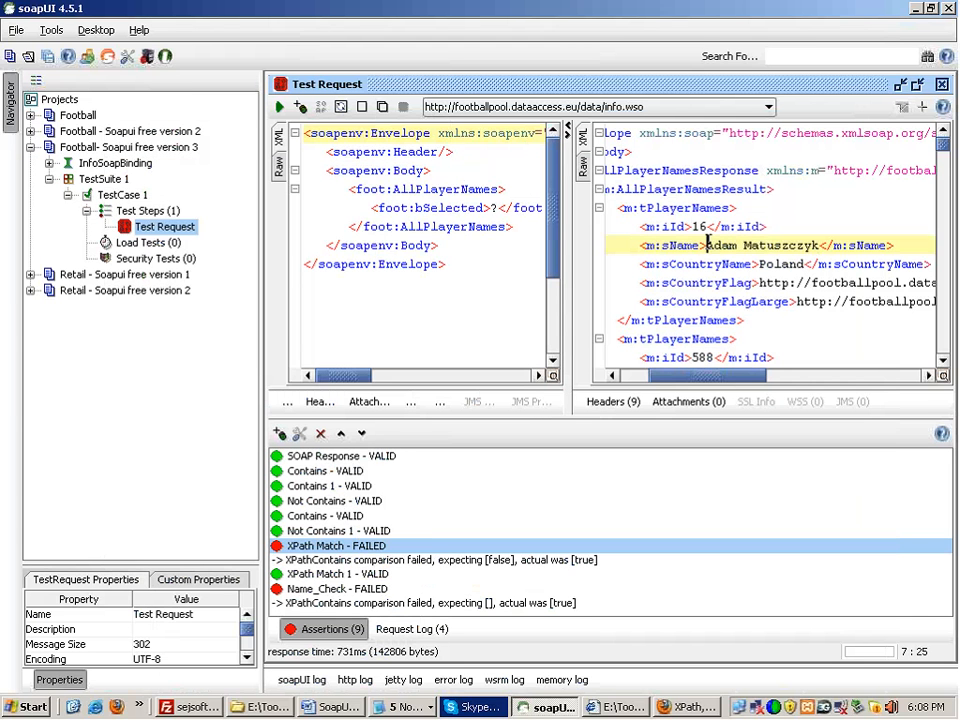
drag(706, 245, 815, 242)
right_click(815, 243)
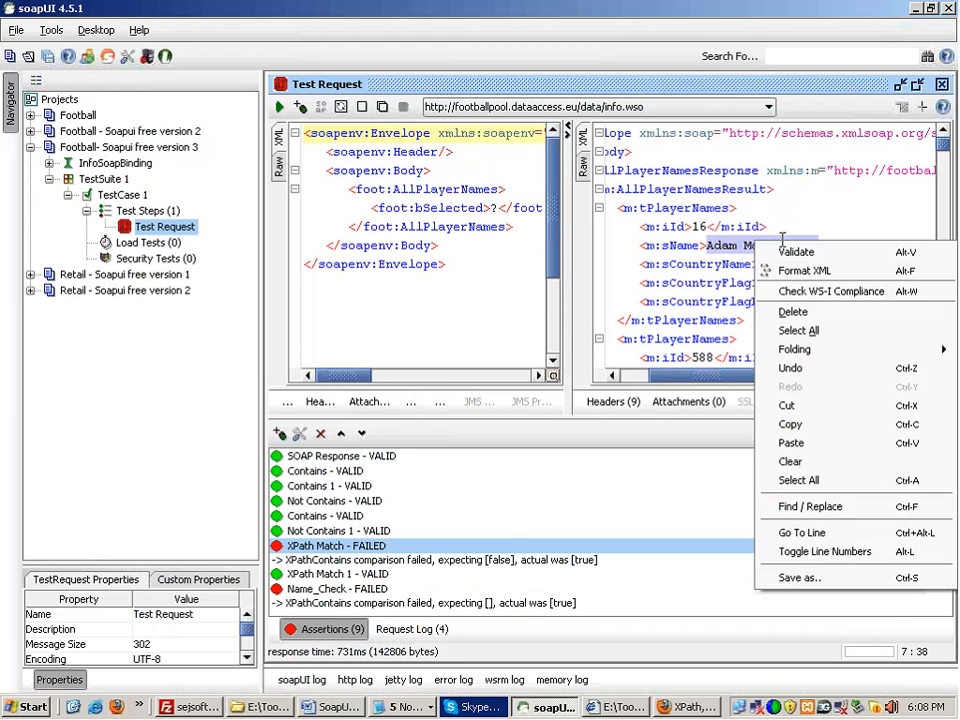
click(790, 424)
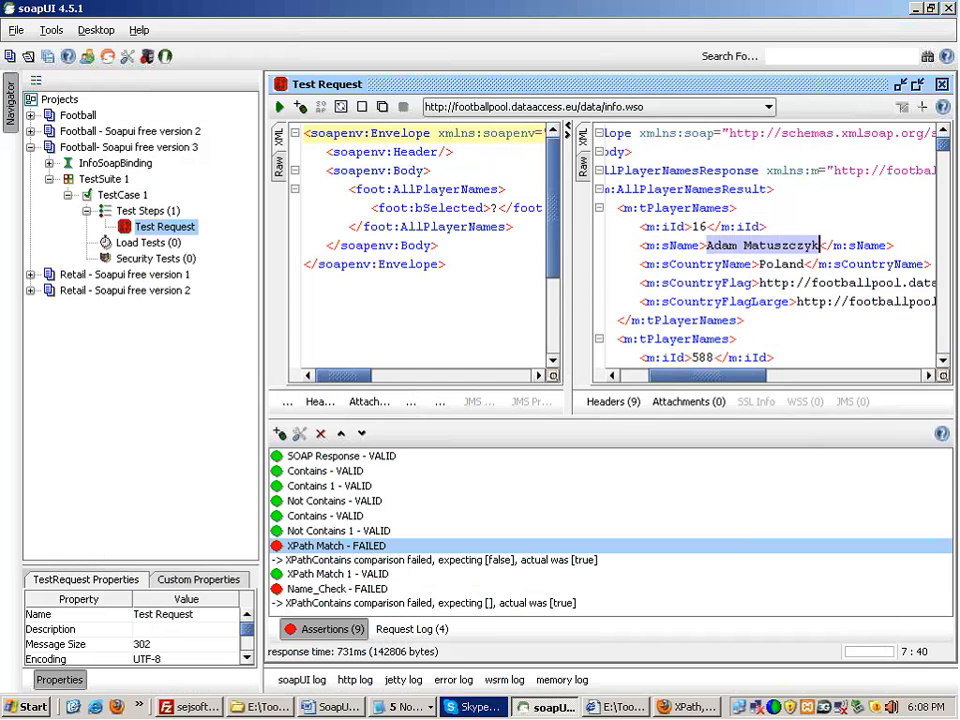
key(alt+Tab)
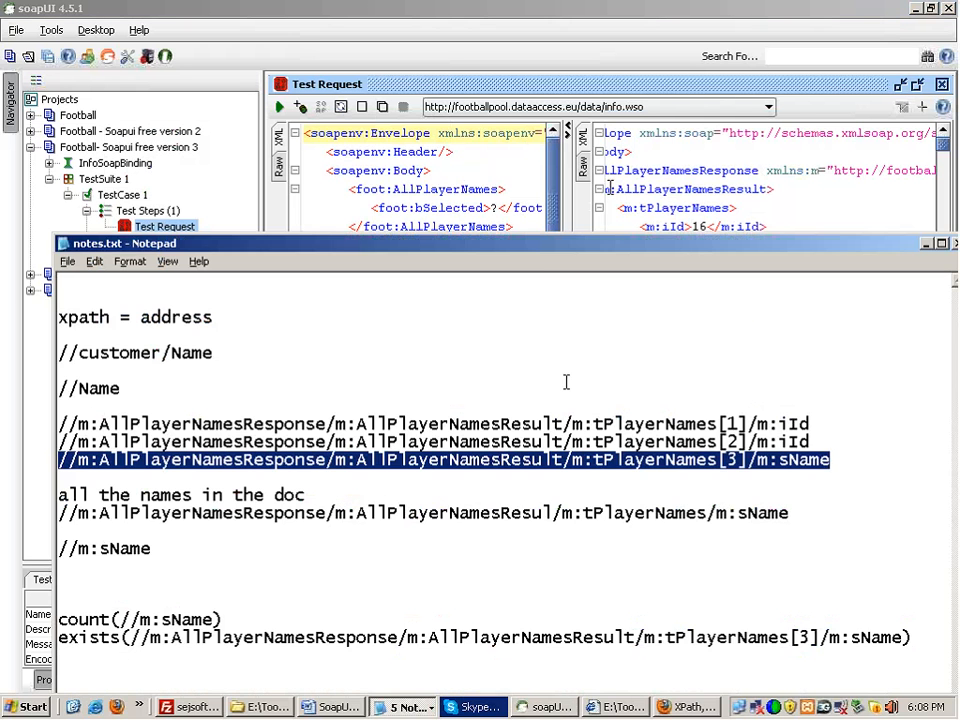
key(alt+Tab)
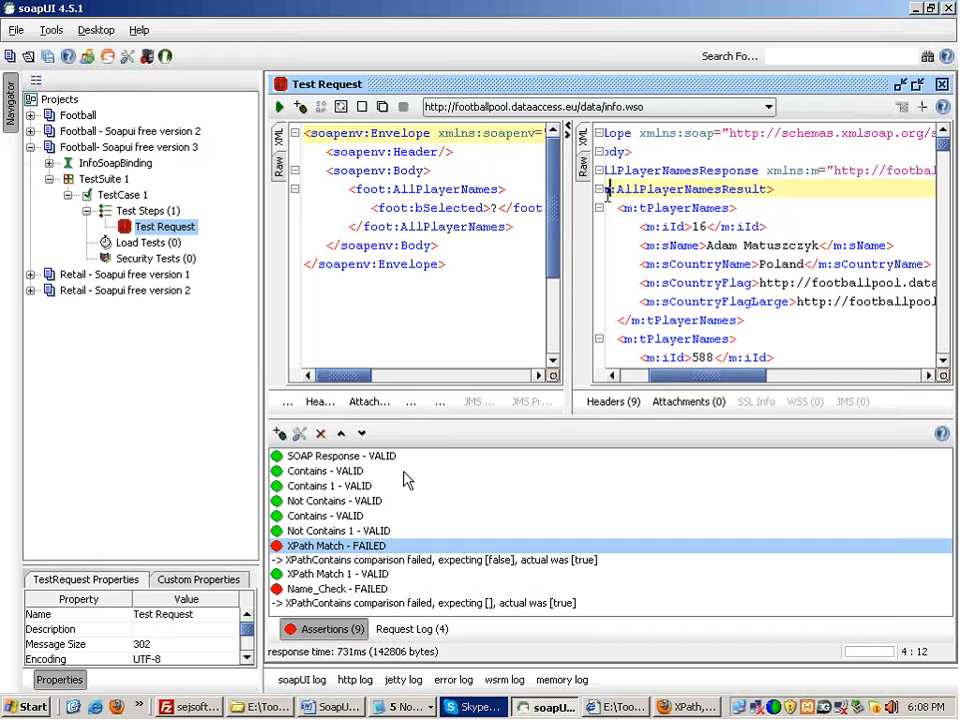
Step: Reopen Name_Check, insert the copied player name as the pattern, and select the expected result from the current response
double_click(311, 592)
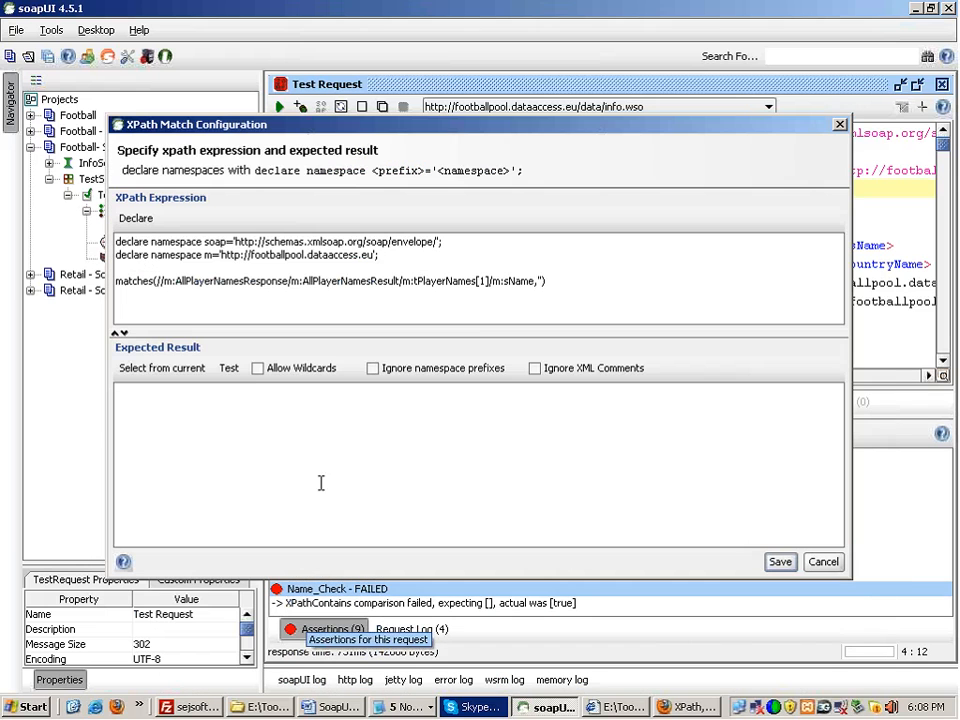
click(541, 283)
key(ctrl+v)
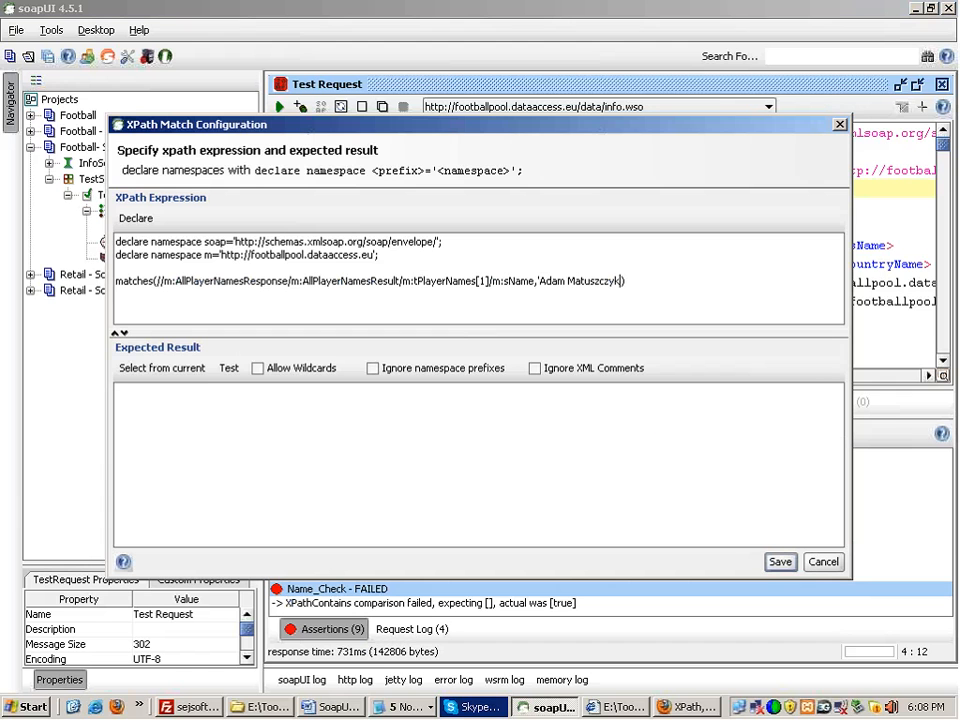
click(165, 368)
drag(176, 389, 114, 392)
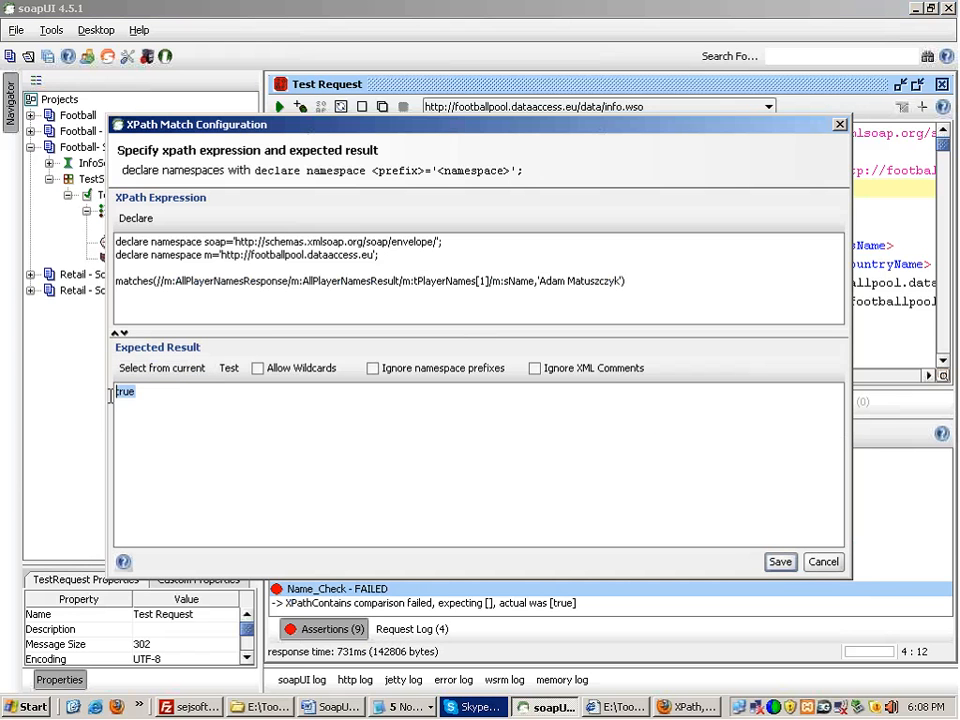
Step: Append xxx to the player name in the pattern and select the expected result from the current response again
click(618, 280)
text(xxx)
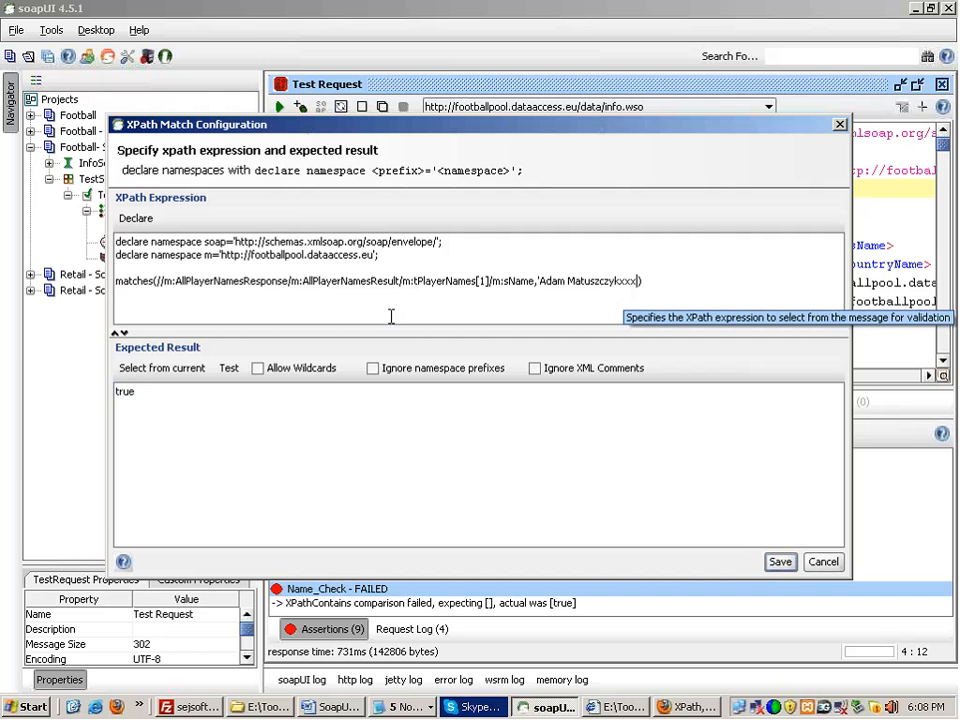
click(158, 369)
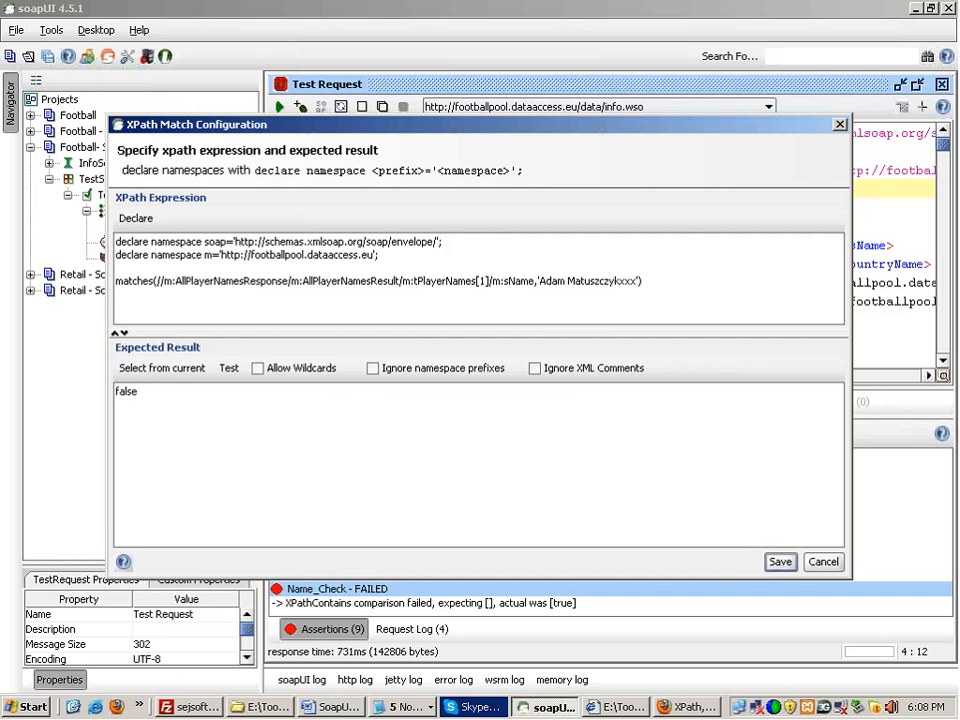
Step: Replace the player name pattern in matches() with the regular expression [a-zA-Z]*
click(635, 281)
key(BackSpace)
key(BackSpace)
key(BackSpace)
key(shift+Left)
key(shift+Left)
key(shift+Left)
key(shift+Left)
key(shift+Left)
key(shift+Left)
key(shift+Left)
key(shift+Left)
key(shift+Left)
key(shift+Left)
key(shift+Left)
key(shift+Left)
key(shift+Left)
key(shift+Left)
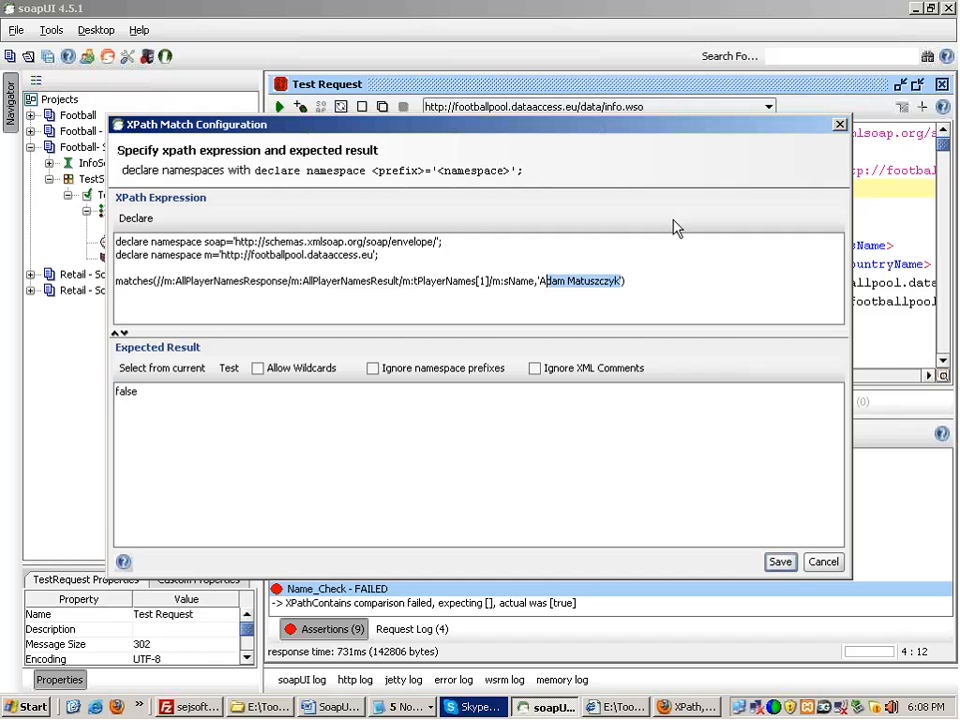
key(shift+Left)
key(Delete)
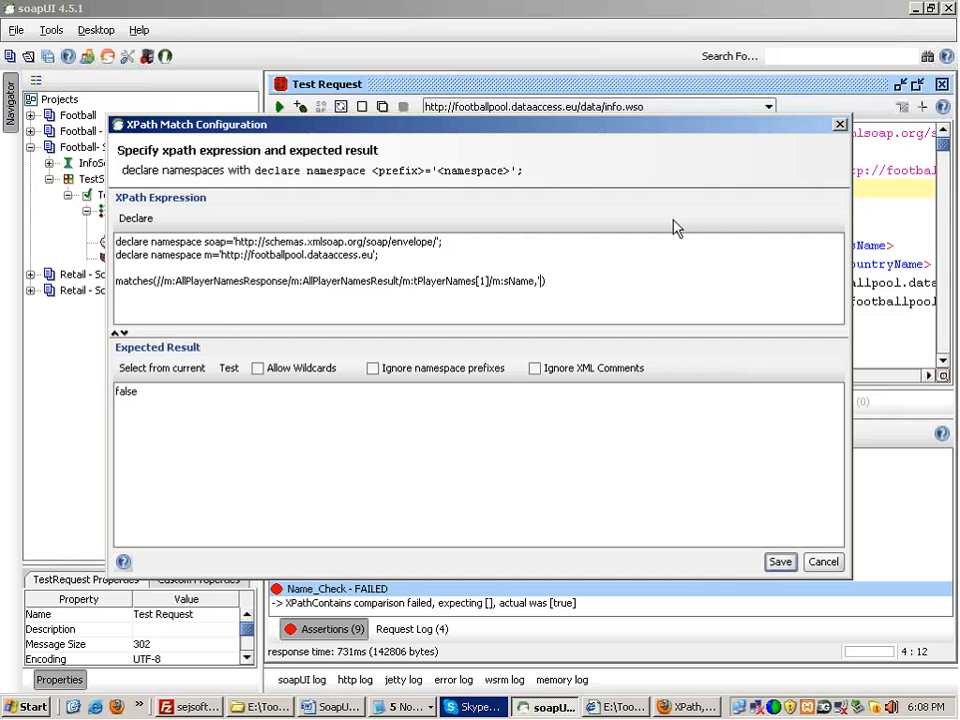
text([a-zA-Z]*)
Step: Try to select the expected result from the current response for the [a-zA-Z]* pattern
drag(537, 281, 585, 276)
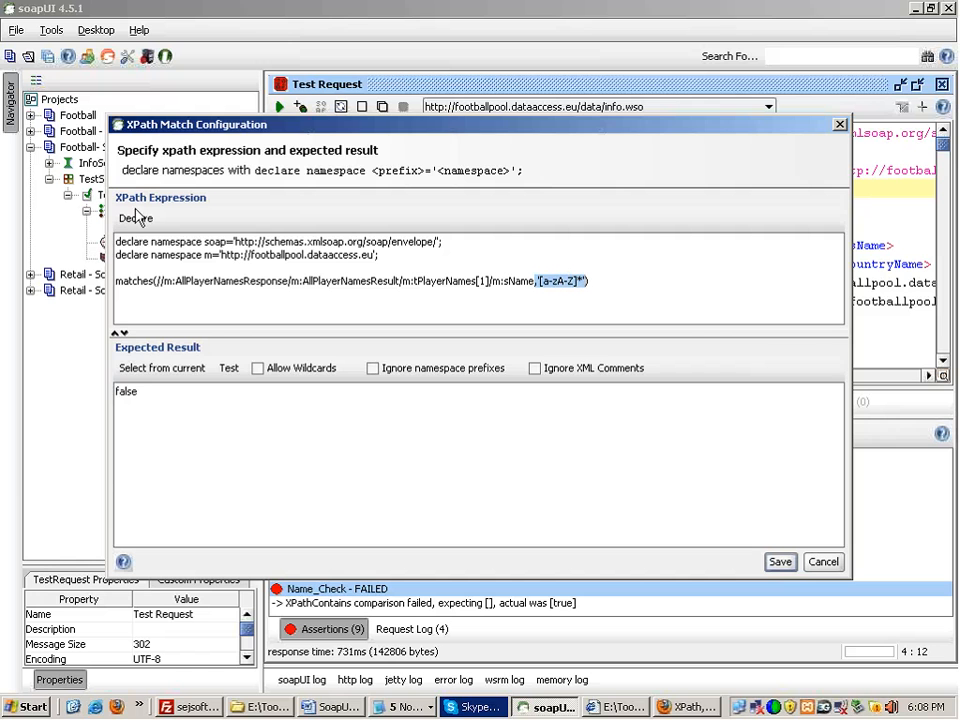
click(140, 369)
key(Return)
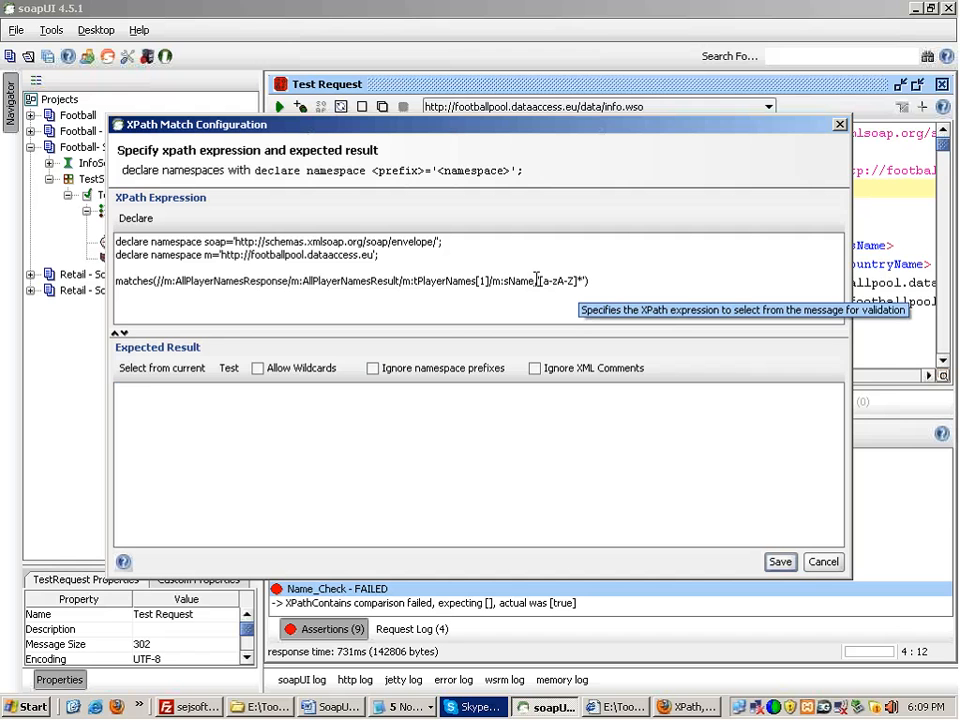
Step: Replace the regular expression pattern with sss and select the expected result from the current response
drag(539, 281, 580, 281)
click(582, 280)
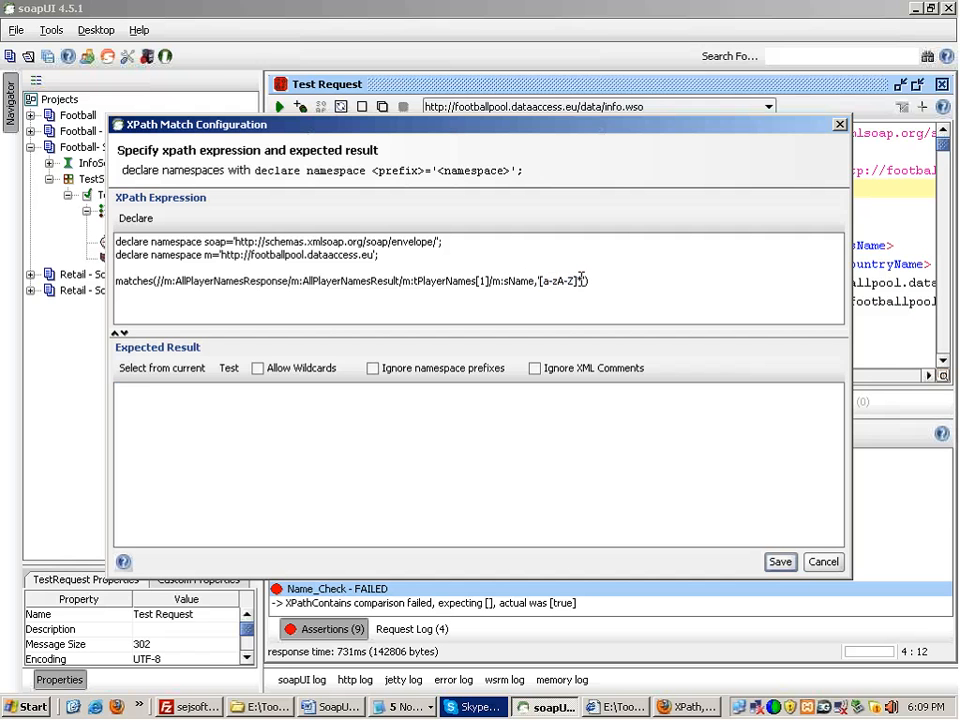
drag(543, 281, 581, 281)
text(sss)
click(141, 370)
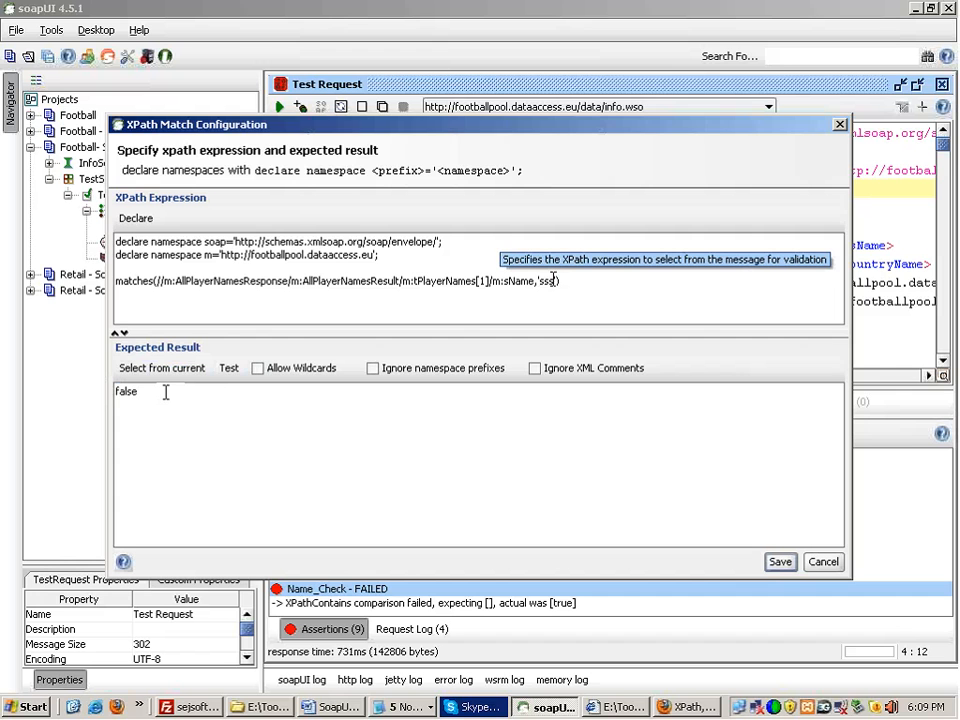
Step: Replace the sss pattern in matches() with [a-zA-Z]* and select the expected result from the current response
click(893, 68)
click(553, 281)
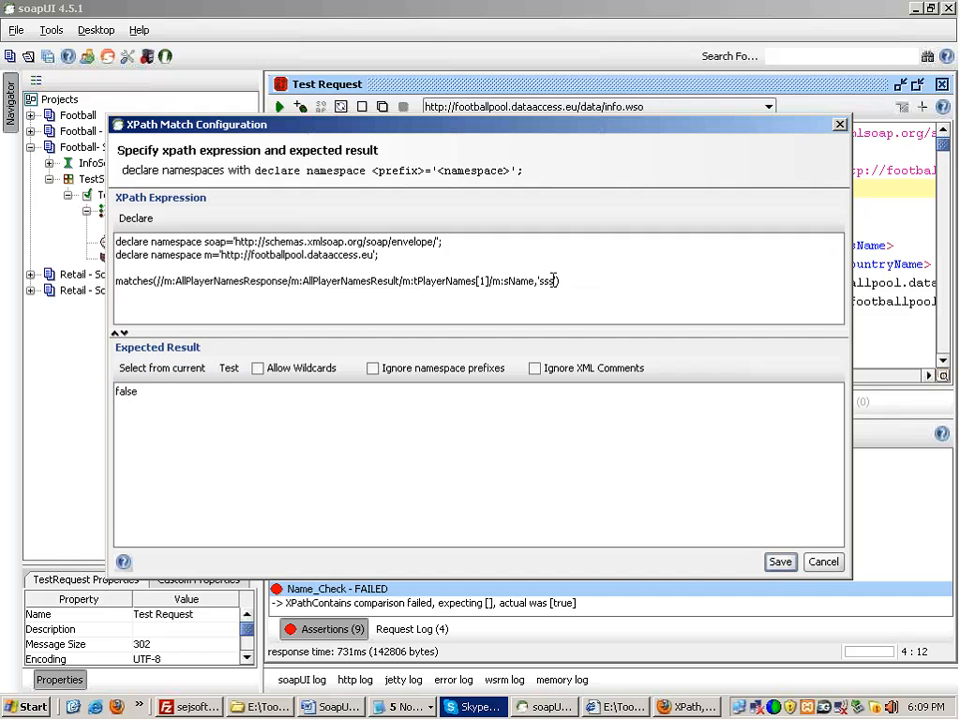
key(BackSpace)
key(BackSpace)
key(BackSpace)
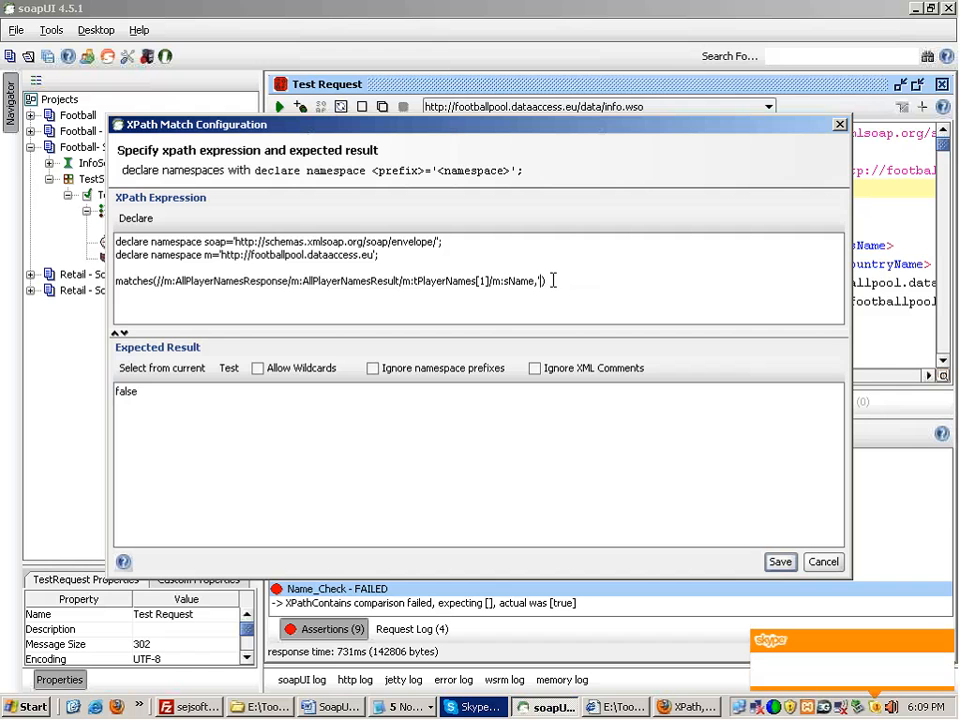
key(ctrl+v)
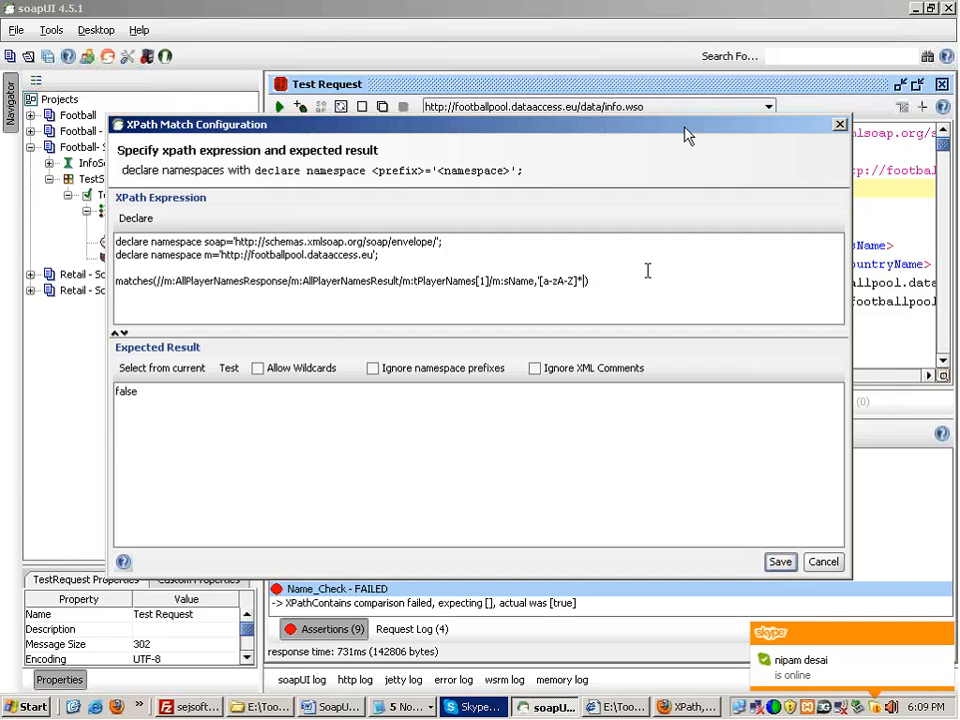
click(155, 378)
drag(141, 394, 116, 391)
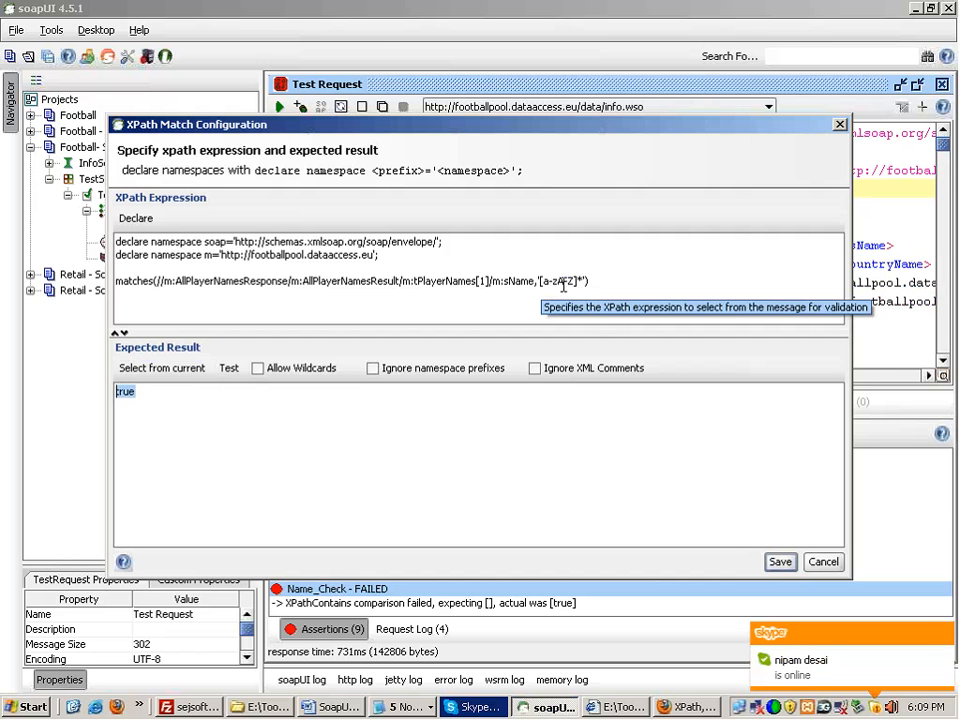
Step: Copy the whole matches() expression and paste it on a new line below the exists() expression in notes.txt in Notepad
drag(578, 281, 539, 282)
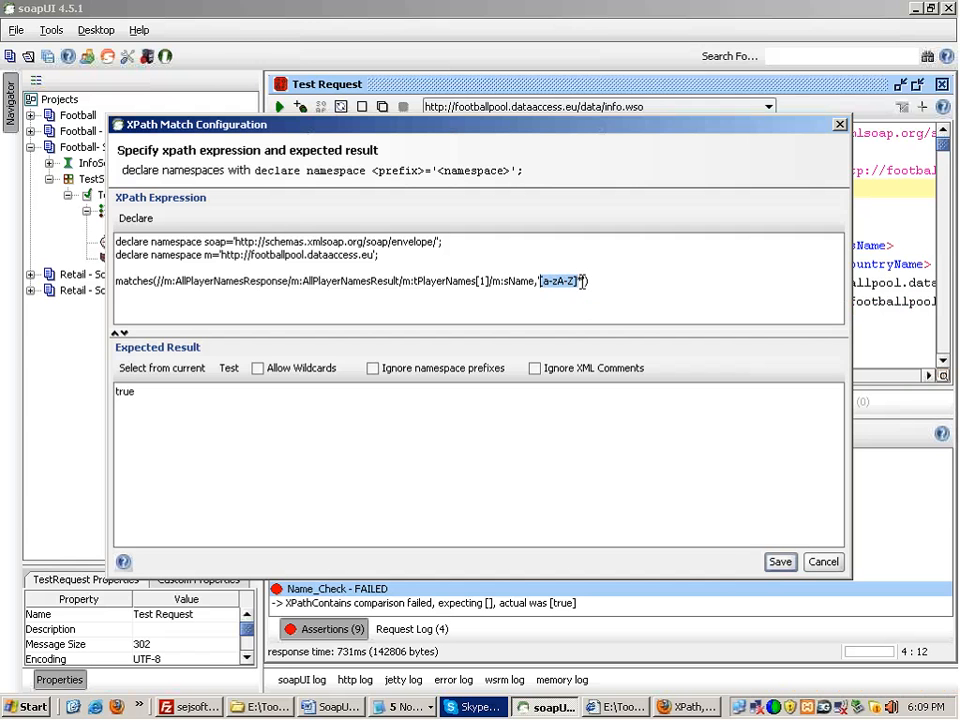
key(Right)
triple_click(582, 282)
key(ctrl+c)
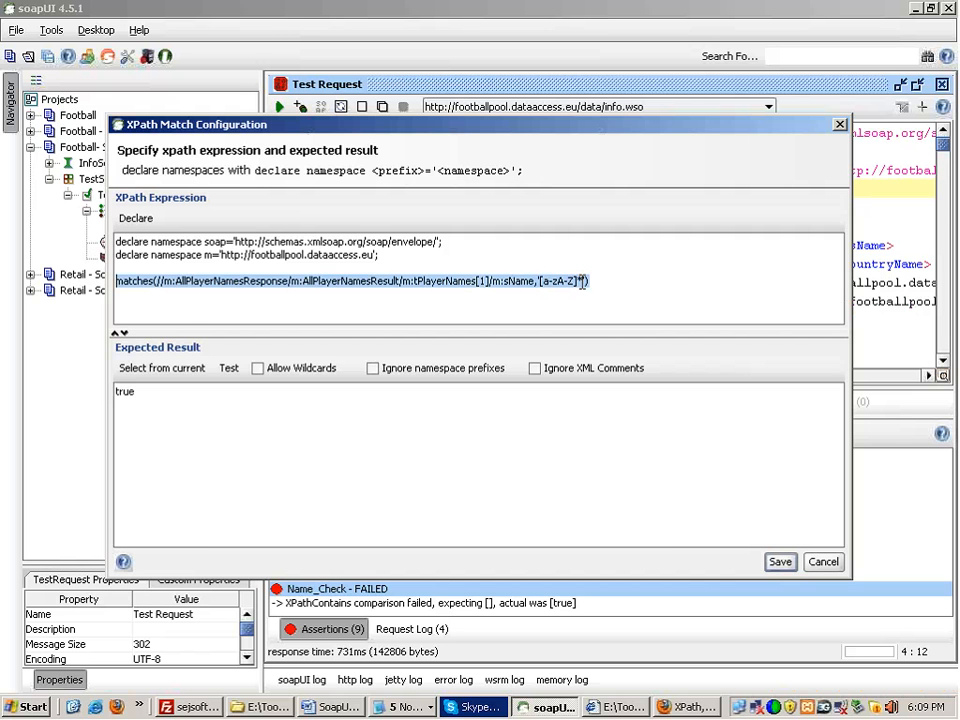
key(alt+Tab)
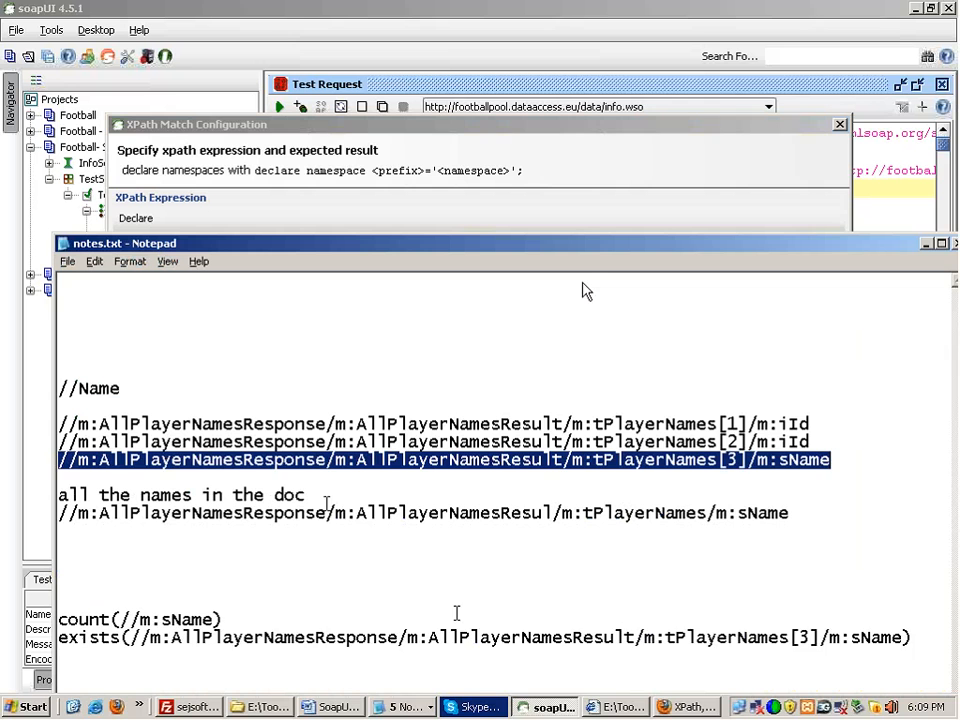
key(End)
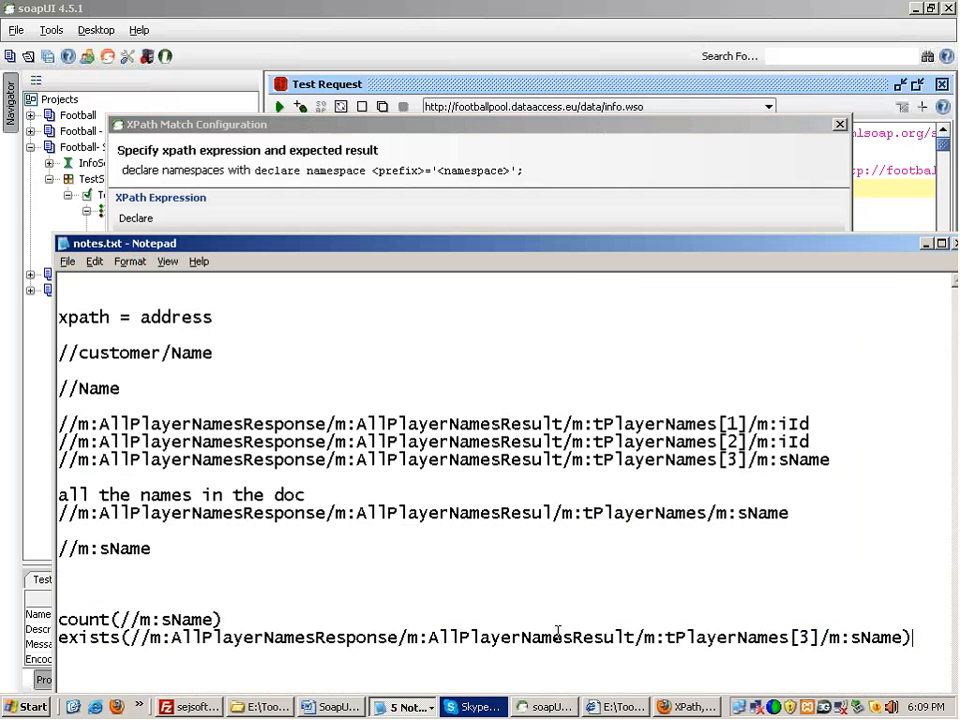
key(Return)
key(ctrl+v)
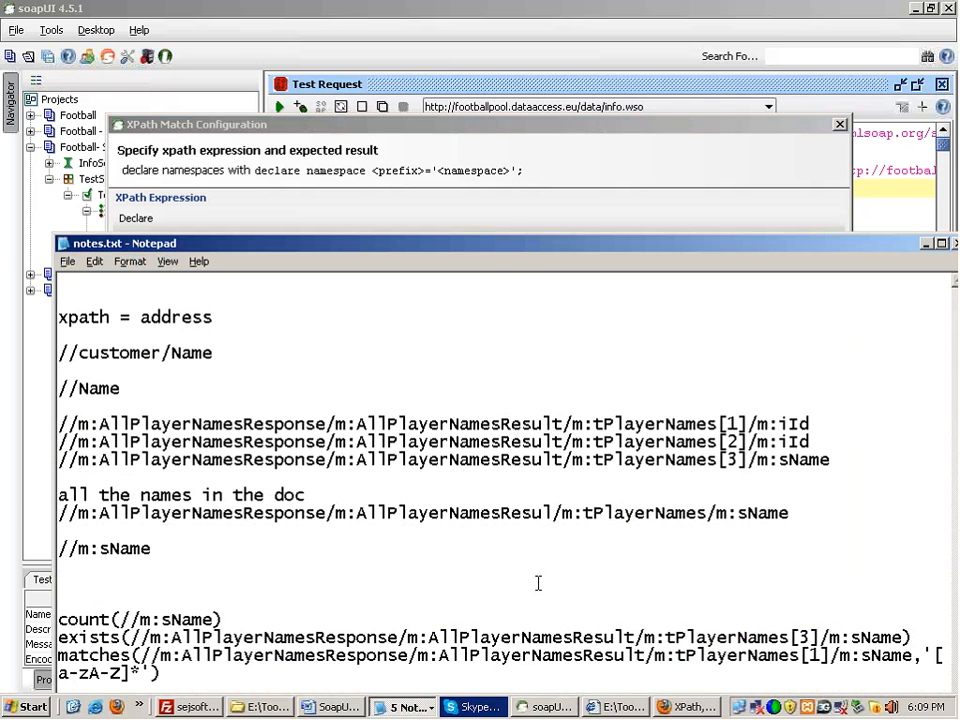
Step: Maximize the notes.txt window and turn off word wrap
double_click(500, 252)
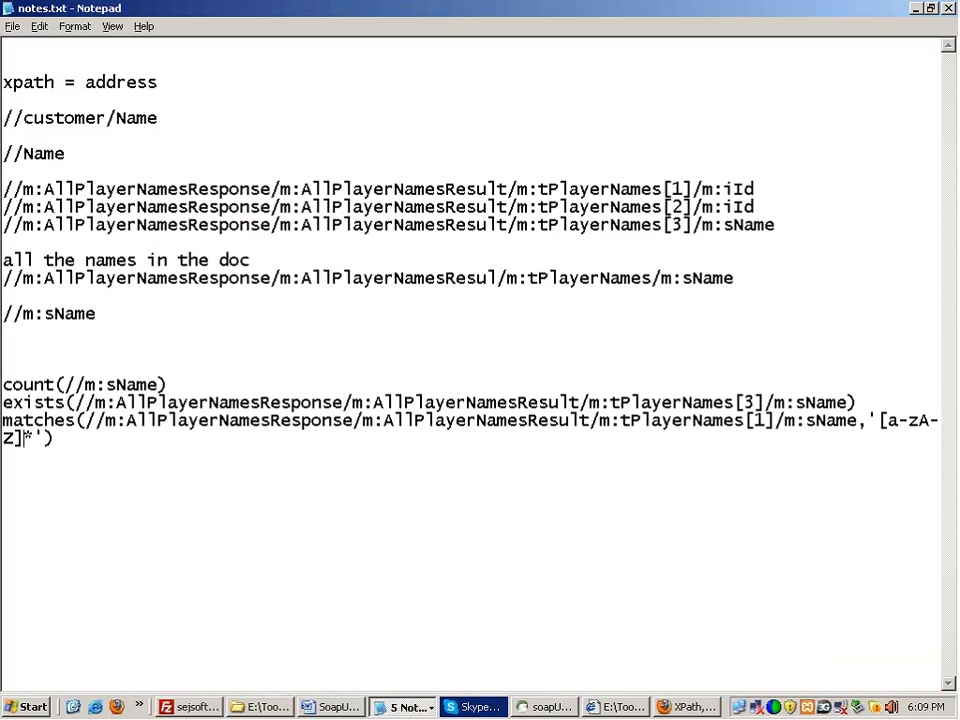
click(75, 26)
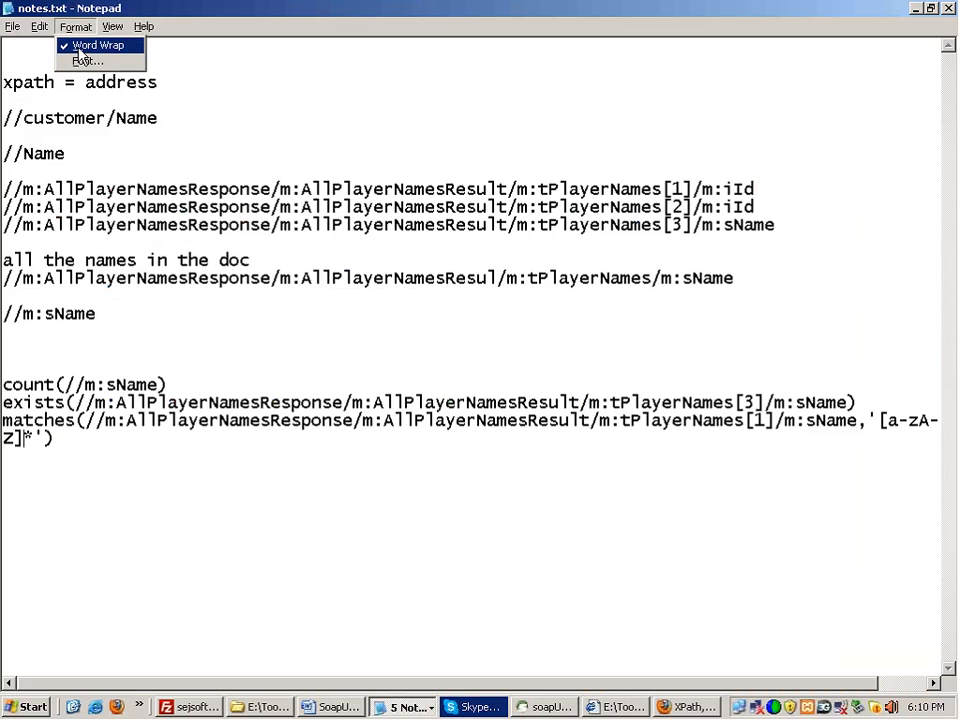
click(85, 38)
Step: Back in soapUI, replace the [a-zA-Z]* pattern in matches() with \d and select the expected result from the current response
key(alt+Tab)
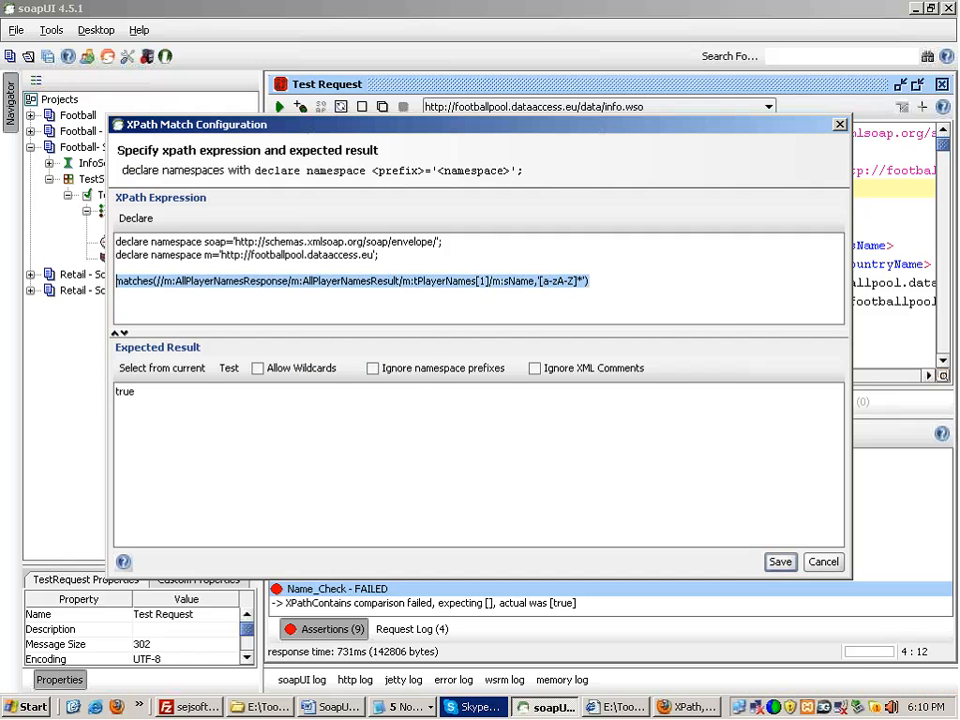
double_click(268, 280)
click(452, 286)
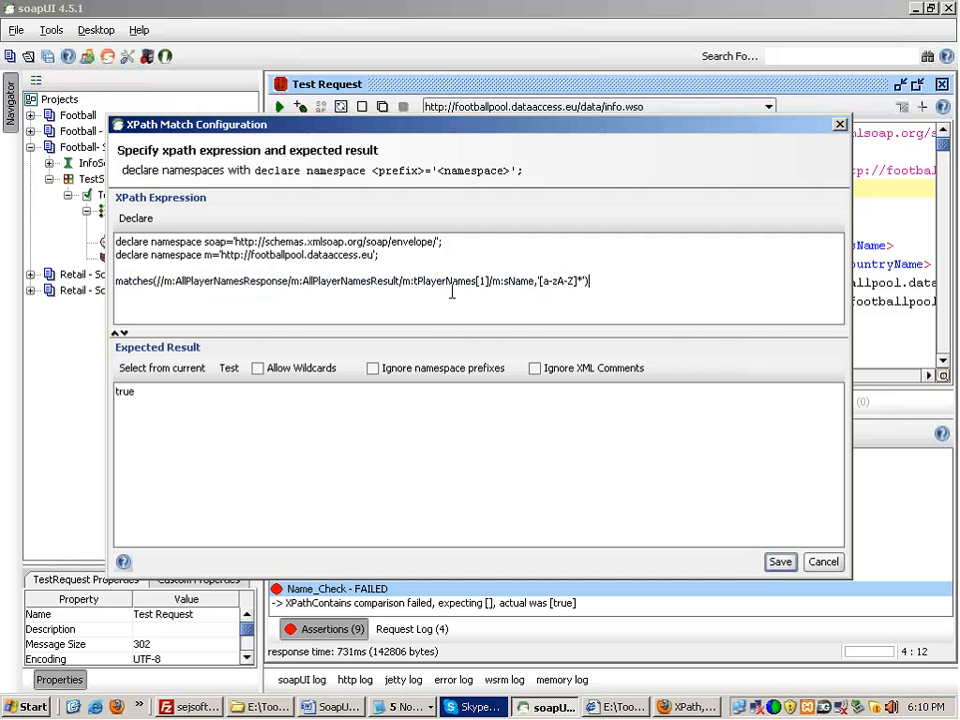
double_click(448, 277)
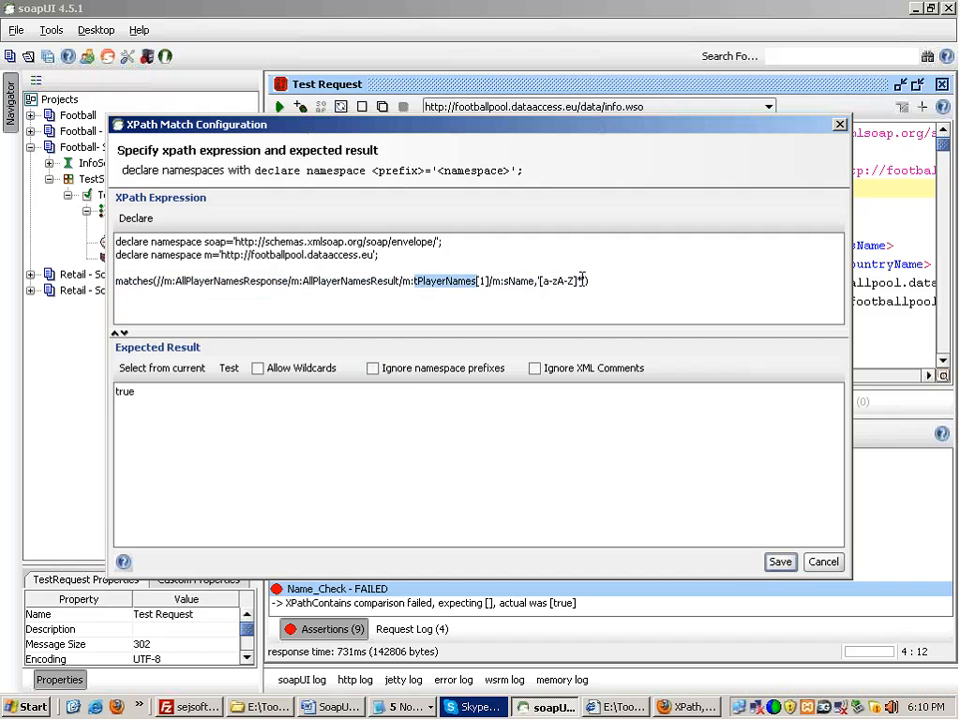
drag(581, 278, 539, 279)
key(BackSpace)
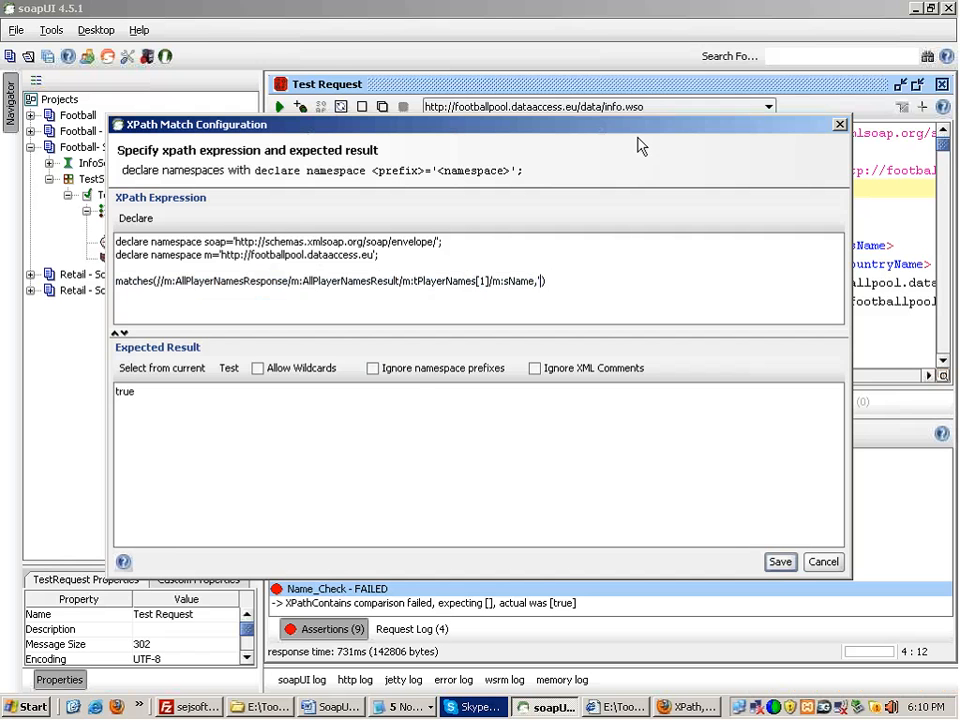
text(\d)
click(133, 370)
double_click(137, 387)
Step: Change the matched element from m:sName to m:iId and select the expected result from the current response
double_click(446, 280)
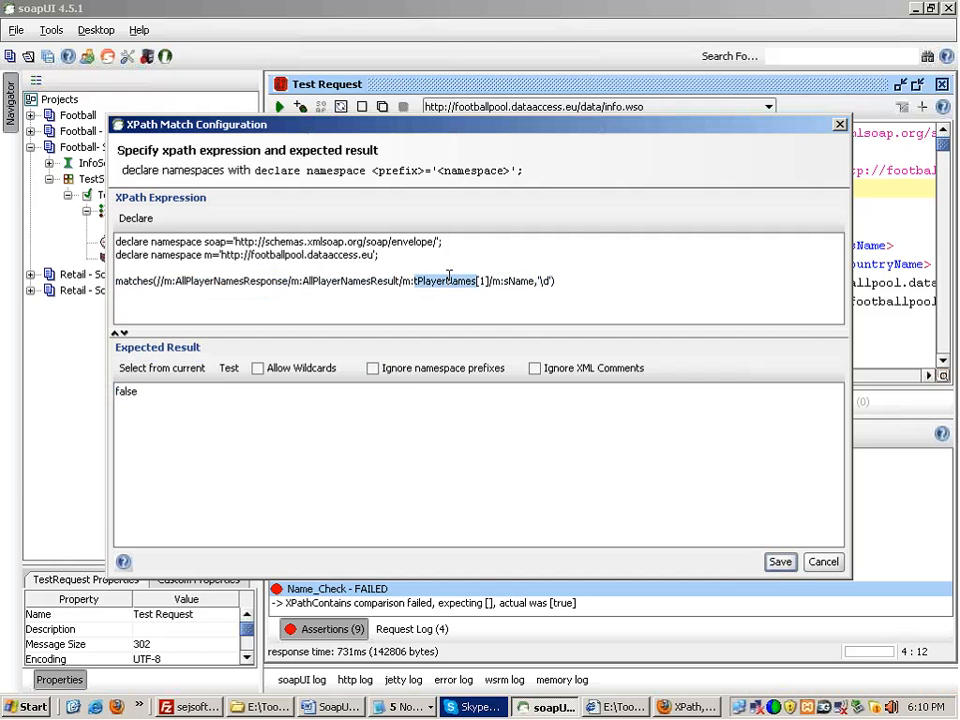
key(Right)
double_click(507, 281)
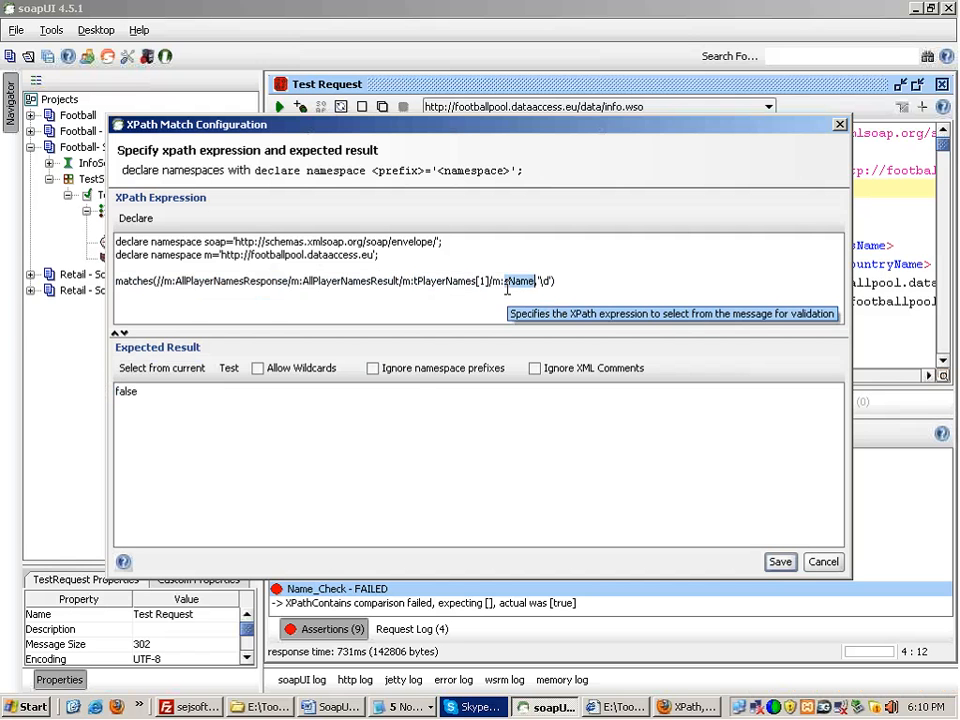
key(BackSpace)
drag(537, 130, 555, 470)
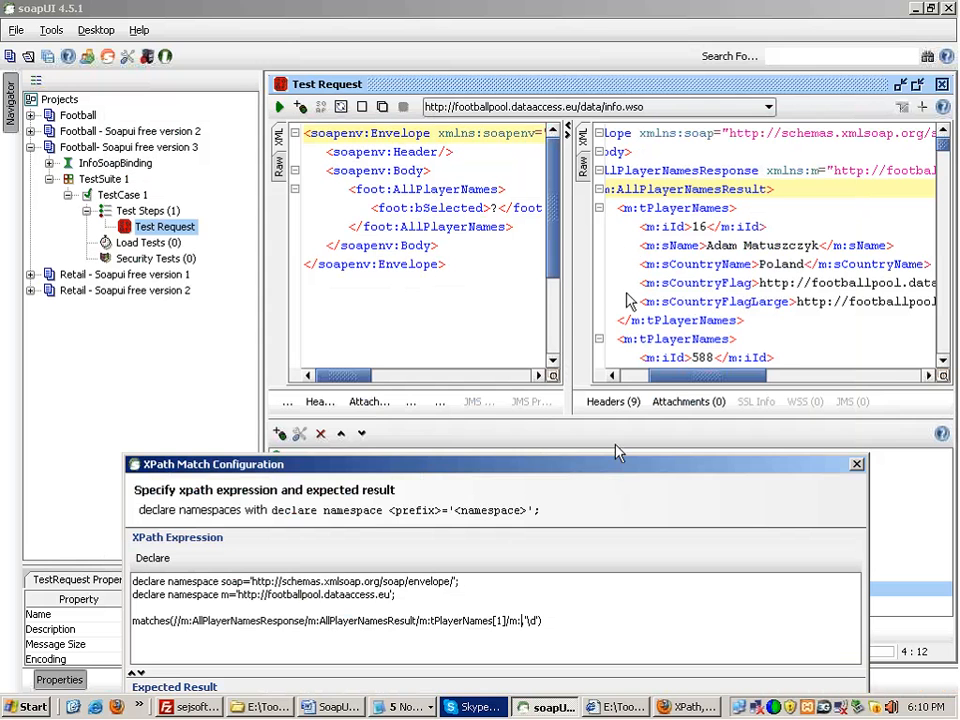
drag(621, 463, 636, 237)
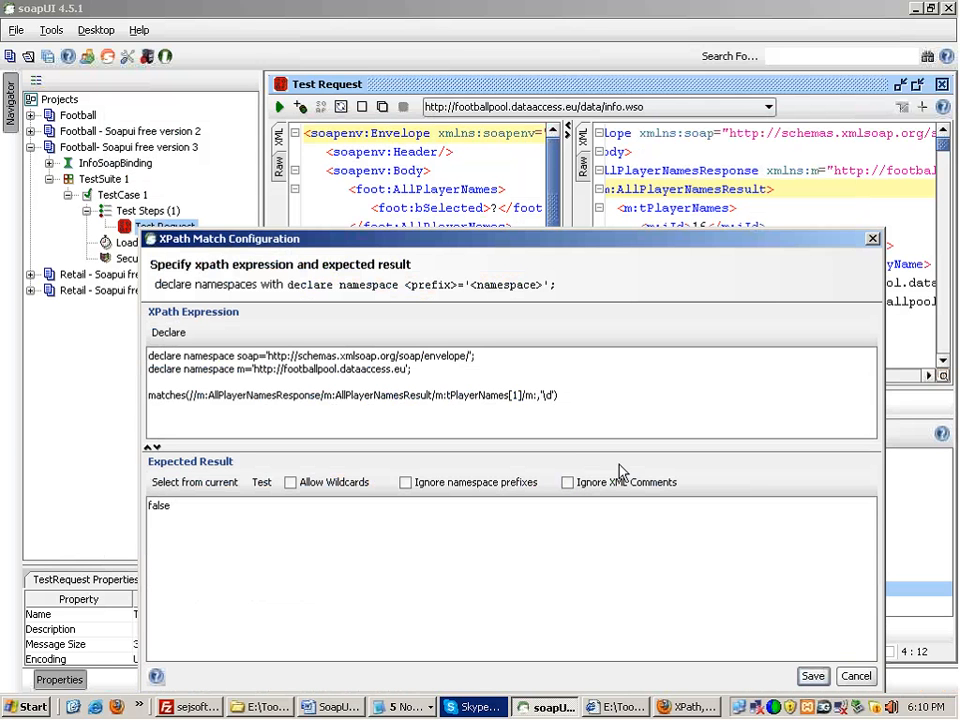
text(iId)
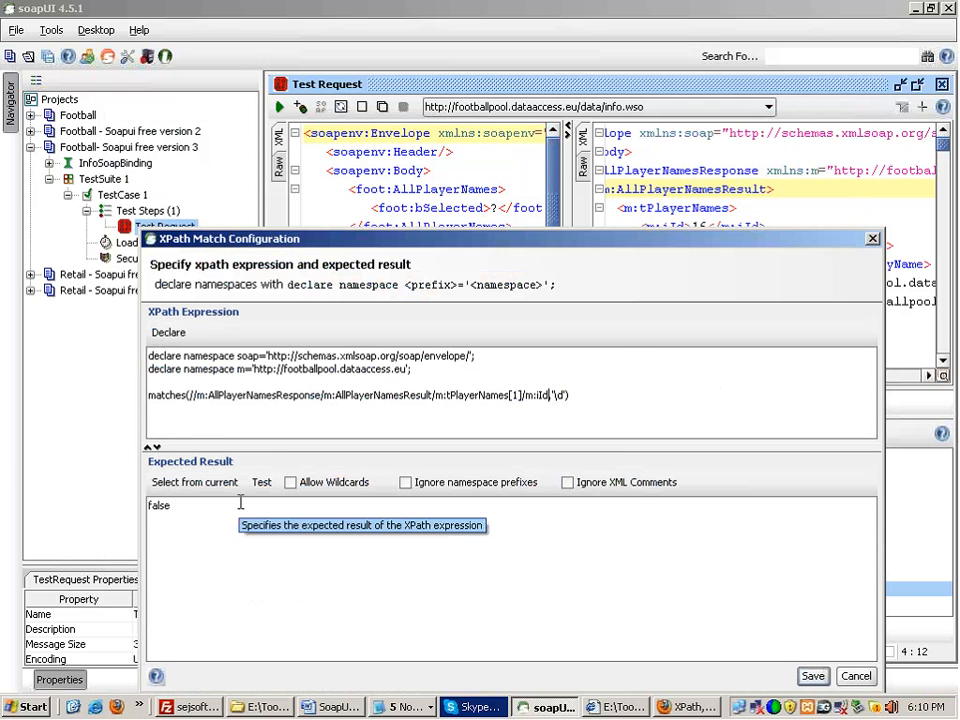
click(192, 482)
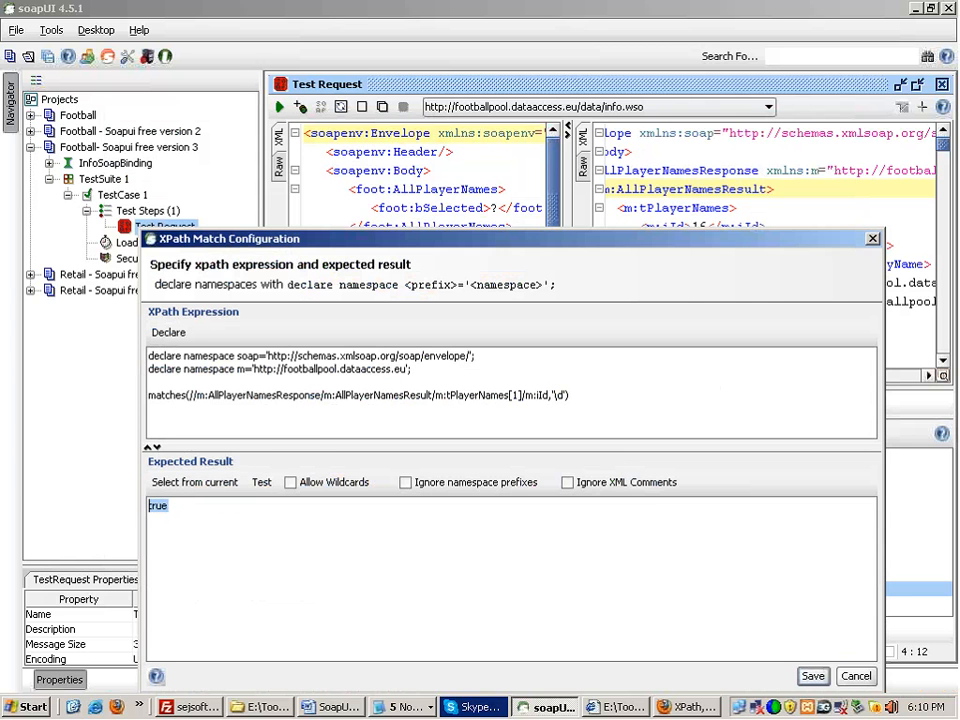
Step: Compare the \d pattern with the iId values in the response and save the Name_Check assertion
drag(566, 395, 552, 395)
drag(640, 237, 488, 559)
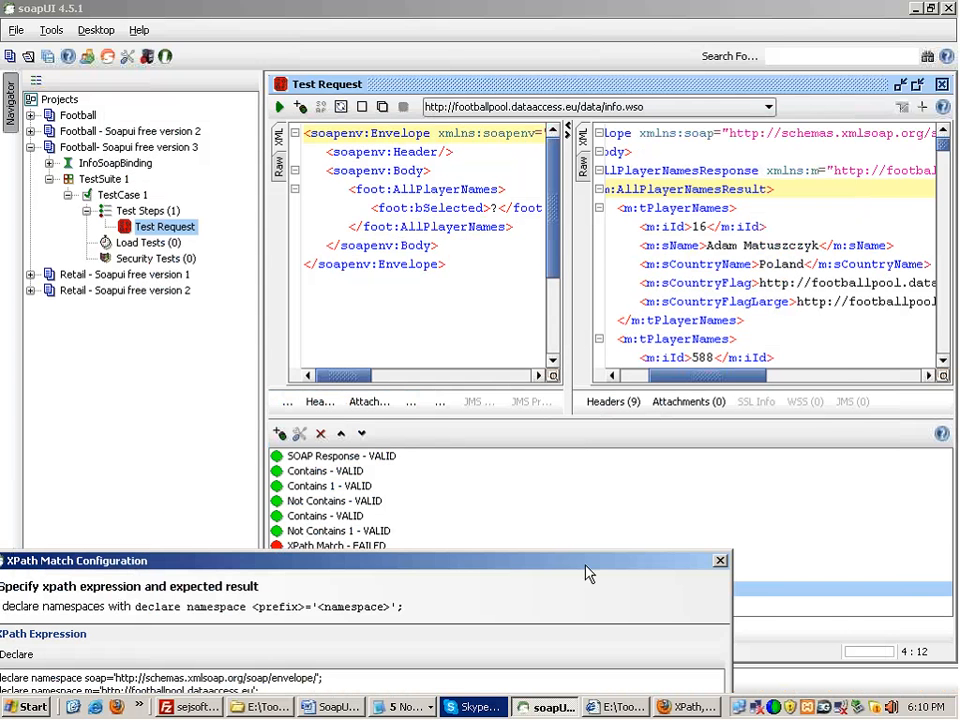
drag(589, 573, 703, 221)
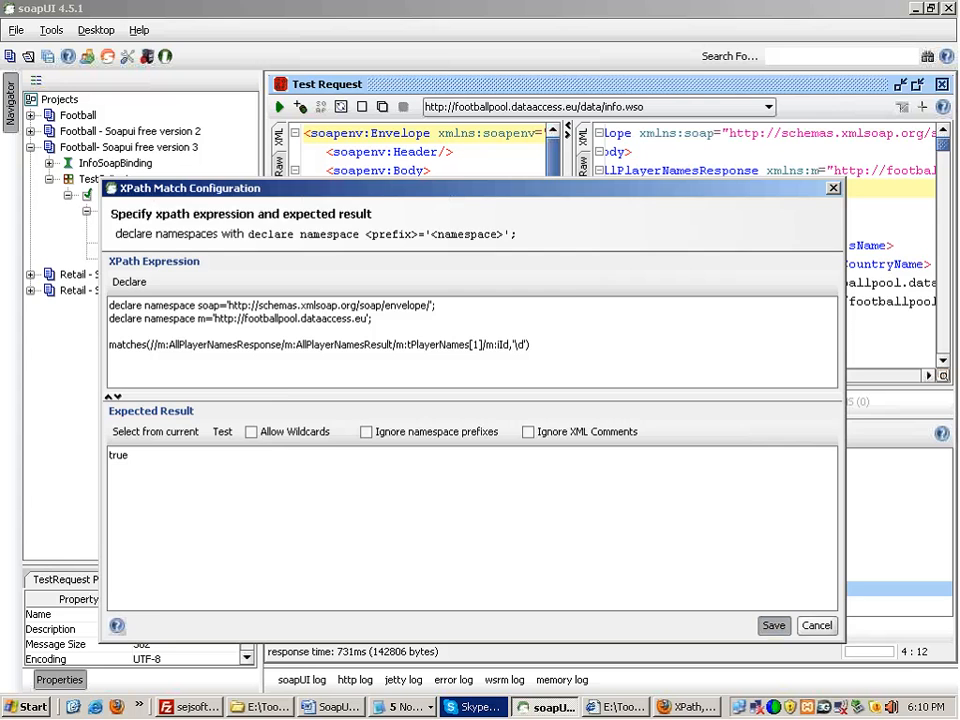
click(774, 625)
Step: Examine how many digits the m:iId values of the first four players have in the response
click(942, 360)
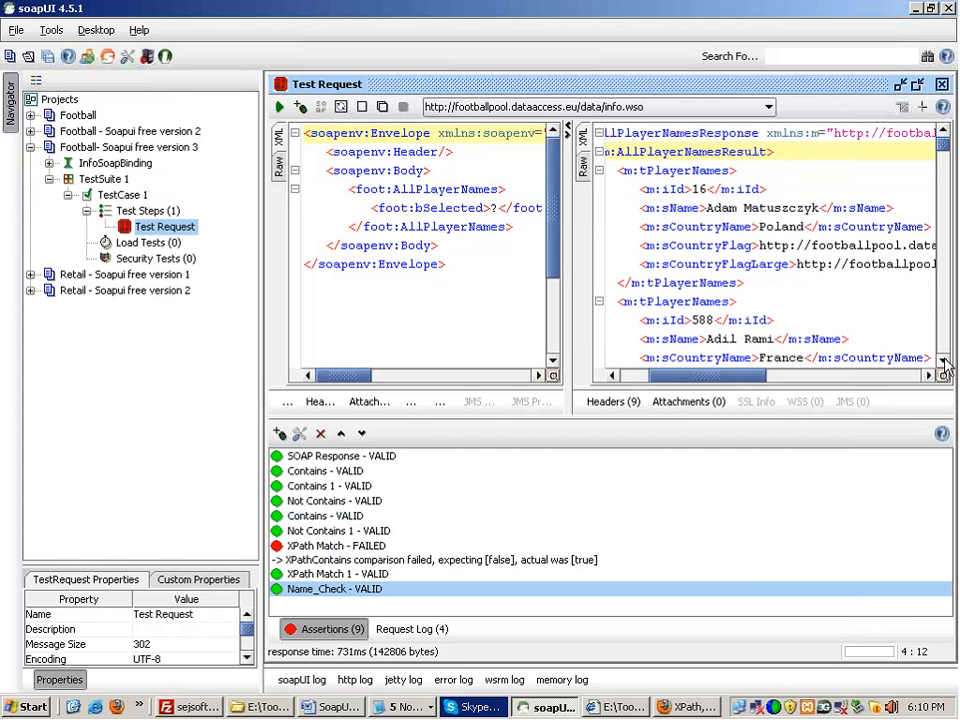
click(942, 360)
double_click(698, 170)
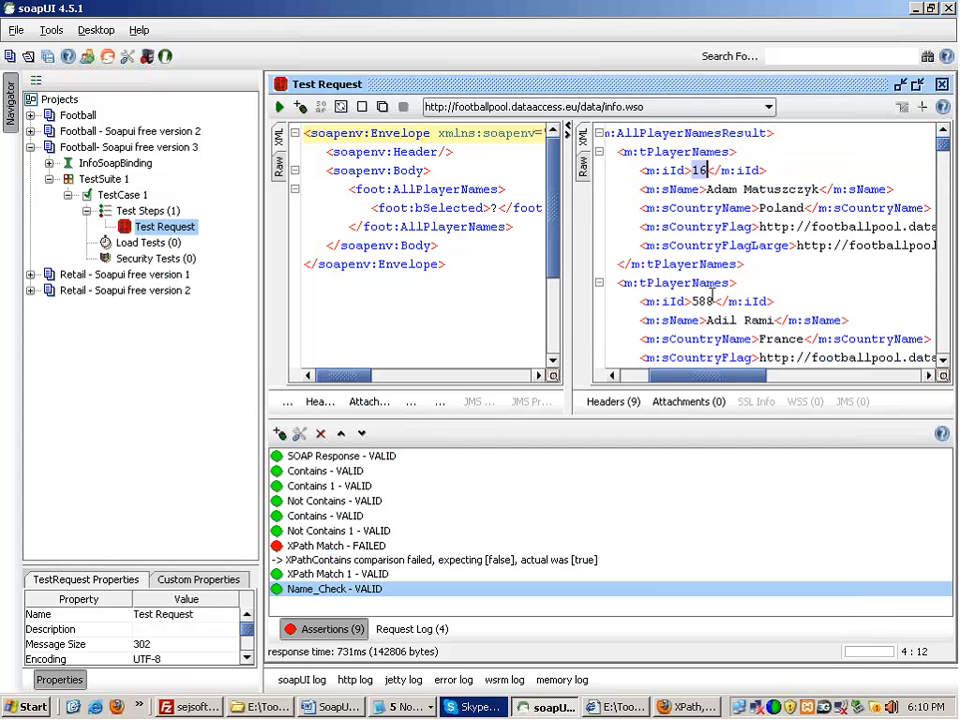
double_click(703, 301)
click(942, 360)
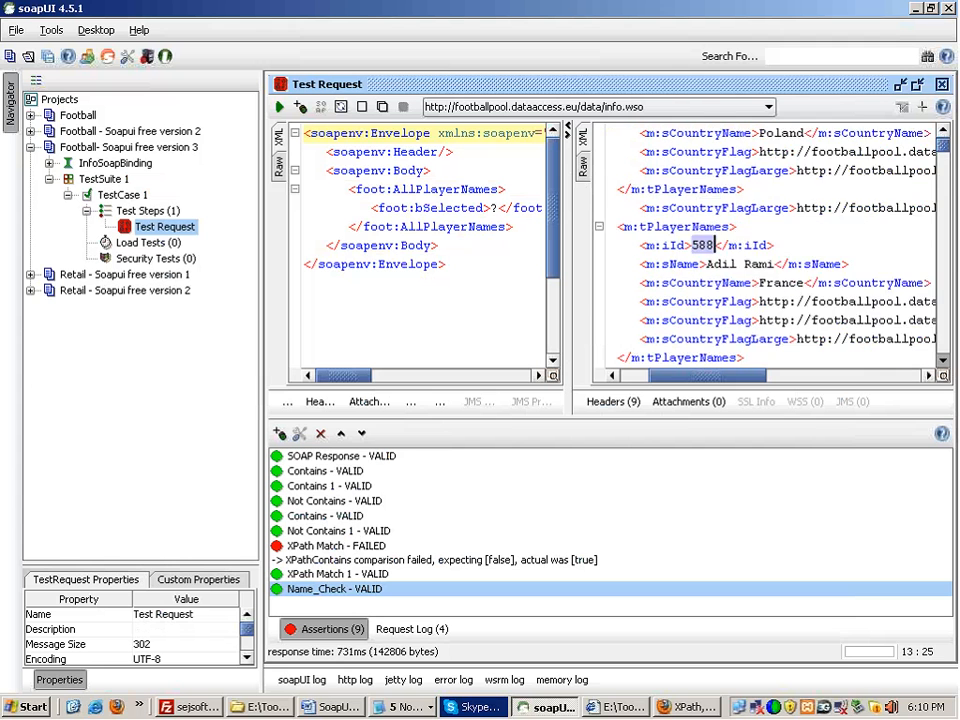
click(942, 360)
double_click(699, 320)
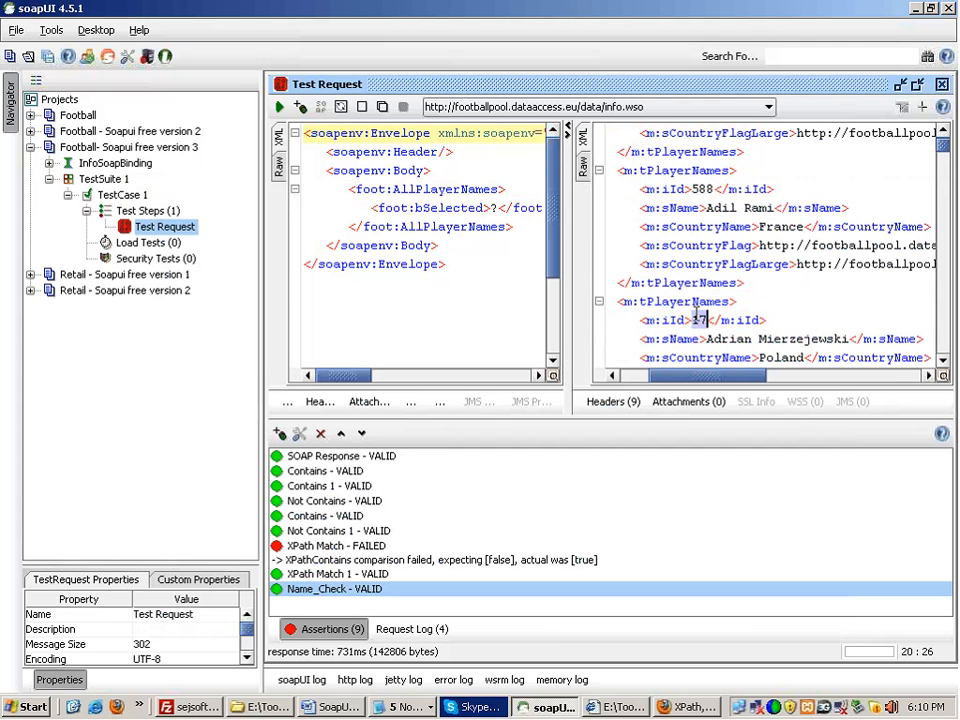
click(942, 361)
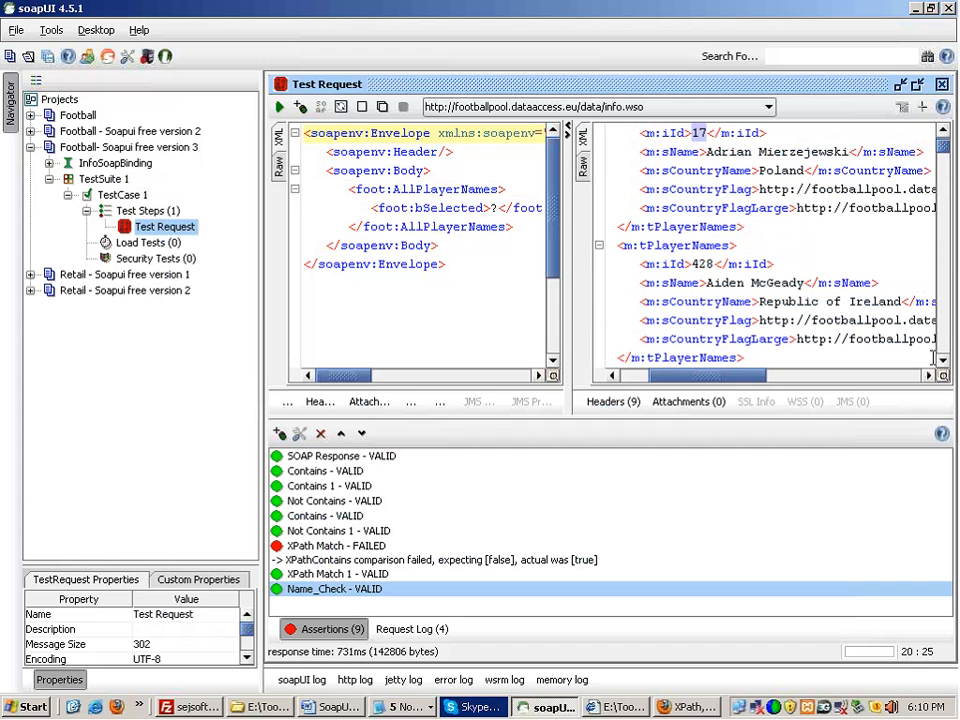
triple_click(704, 264)
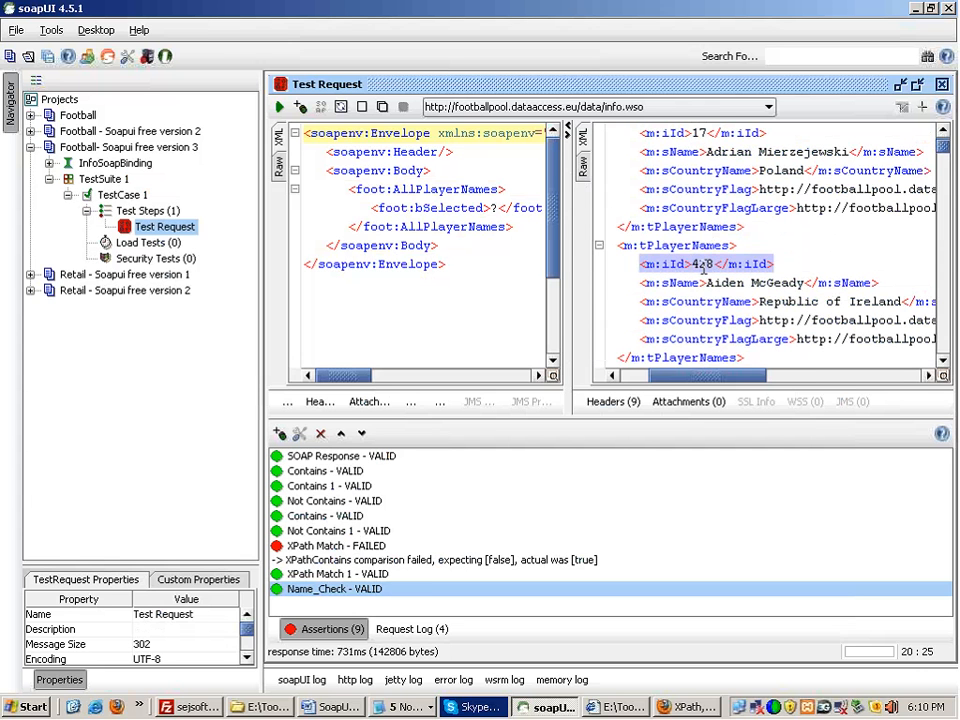
double_click(703, 262)
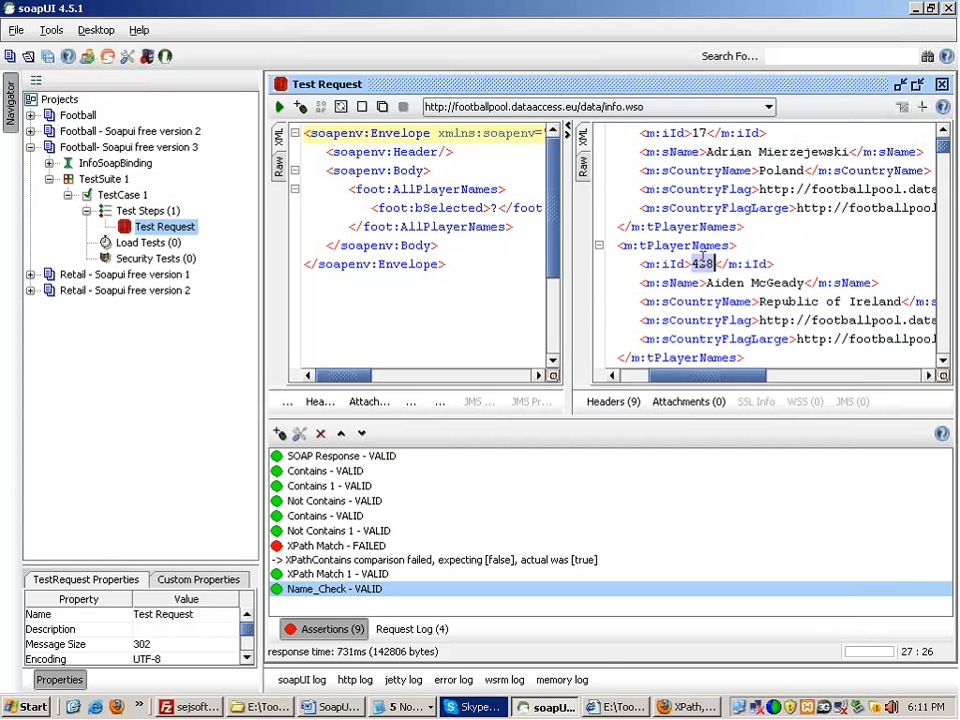
Step: Reopen the Name_Check assertion and extend its pattern to \d{2,4}
double_click(388, 590)
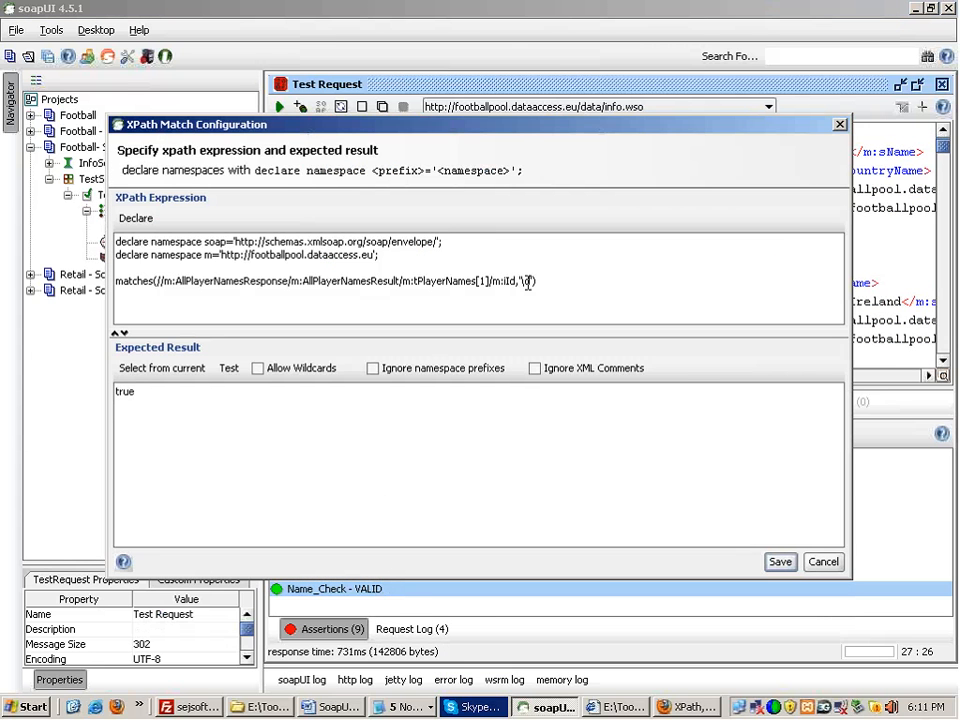
text({}')
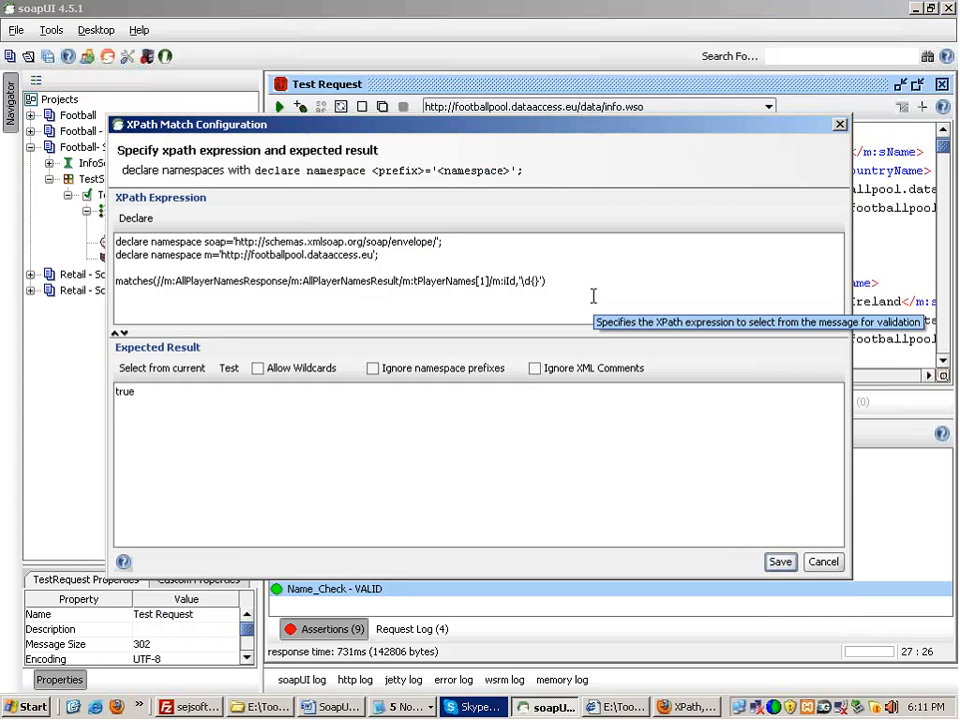
text(2,4)
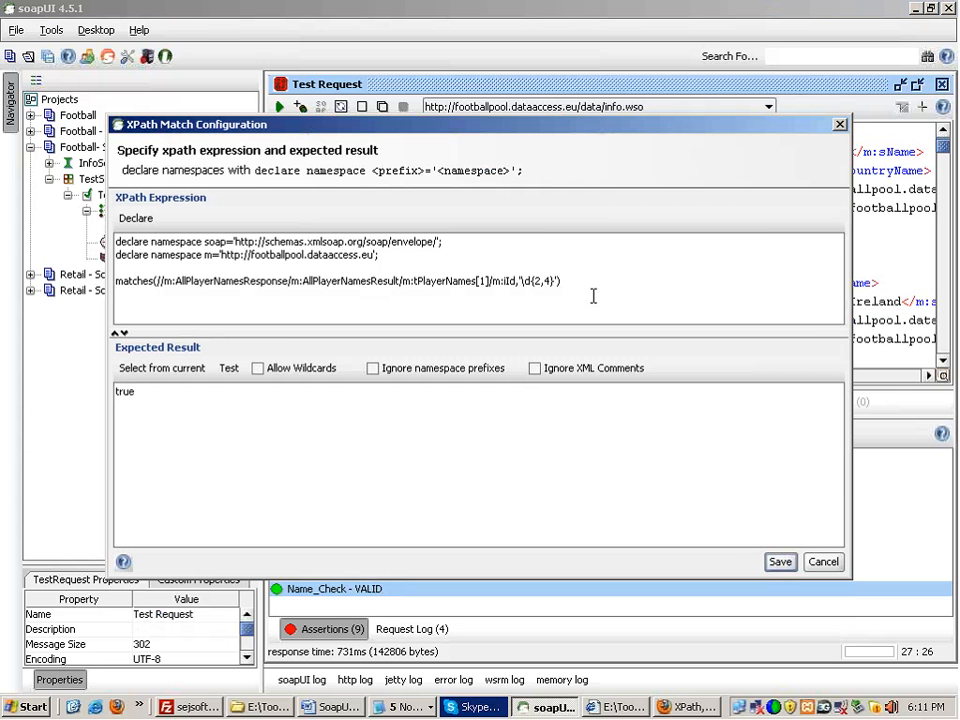
Step: Set the upper digit limit in the pattern to 3 and test the expression against the response
key(Left)
key(Left)
key(Left)
key(Left)
key(shift+Right)
key(shift+Right)
key(Right)
key(Right)
key(Right)
key(Right)
click(224, 388)
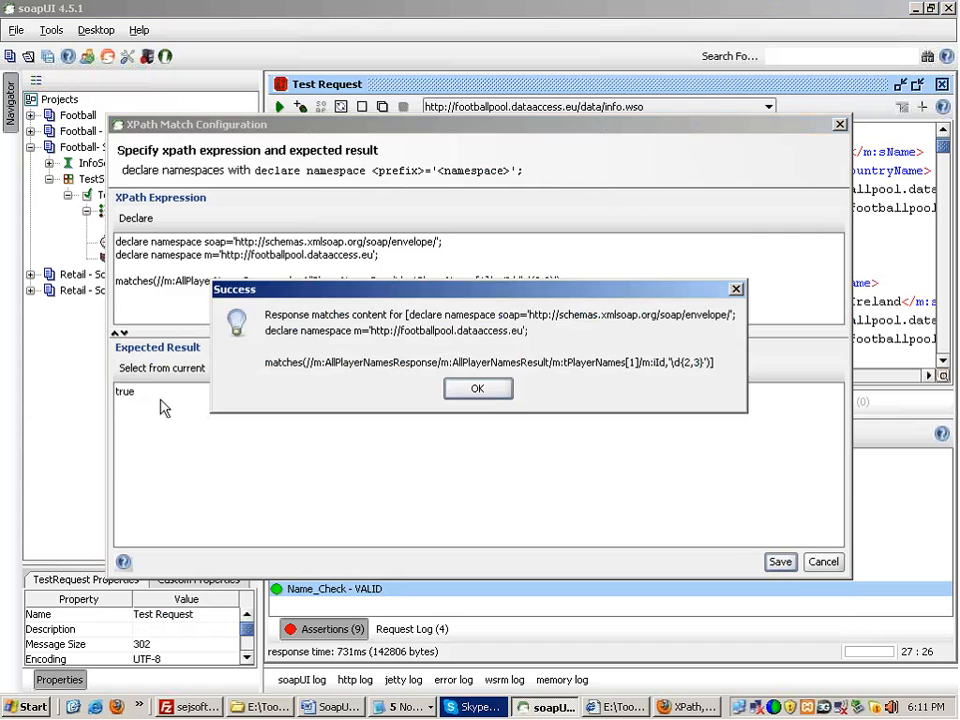
click(490, 392)
Step: Try 1 as the lower digit limit in the iId pattern and evaluate the expression against the current response
click(540, 281)
key(BackSpace)
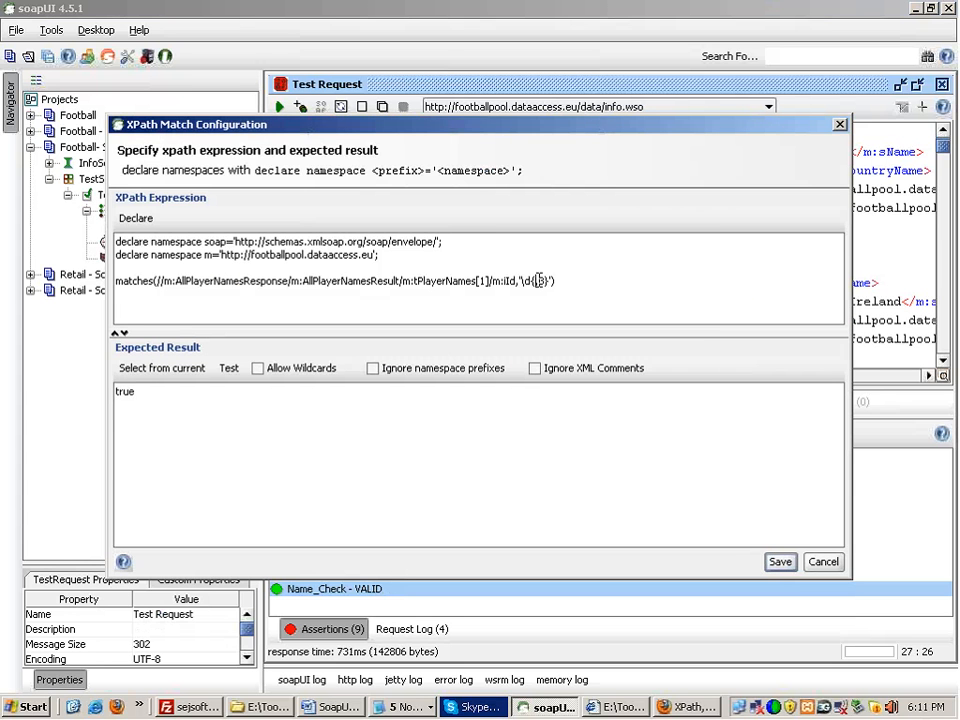
text(1)
click(184, 383)
click(185, 367)
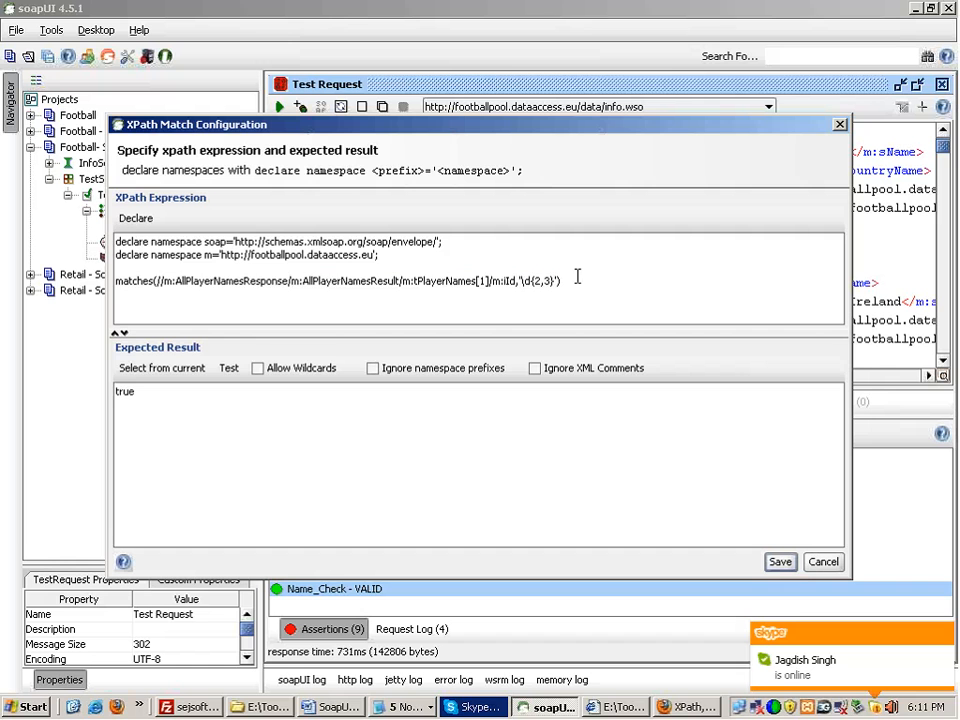
Step: Copy the m:iId matches() expression with \d{2,3} into notes.txt as a new line below the m:sName matches() expression
drag(576, 280, 114, 281)
key(ctrl+c)
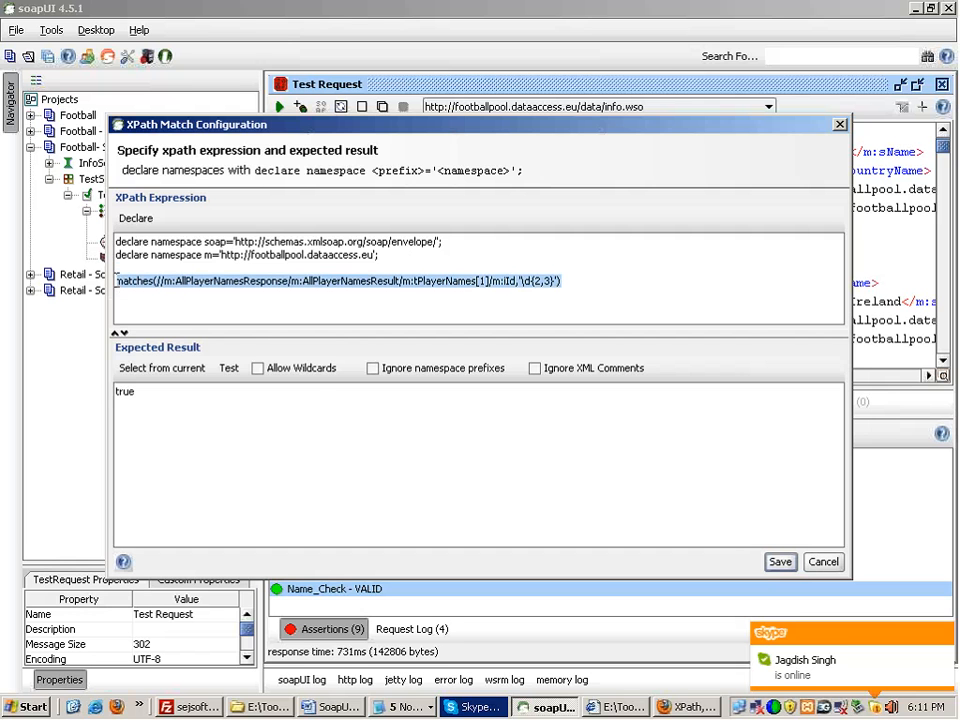
key(alt+Tab)
key(alt+Tab)
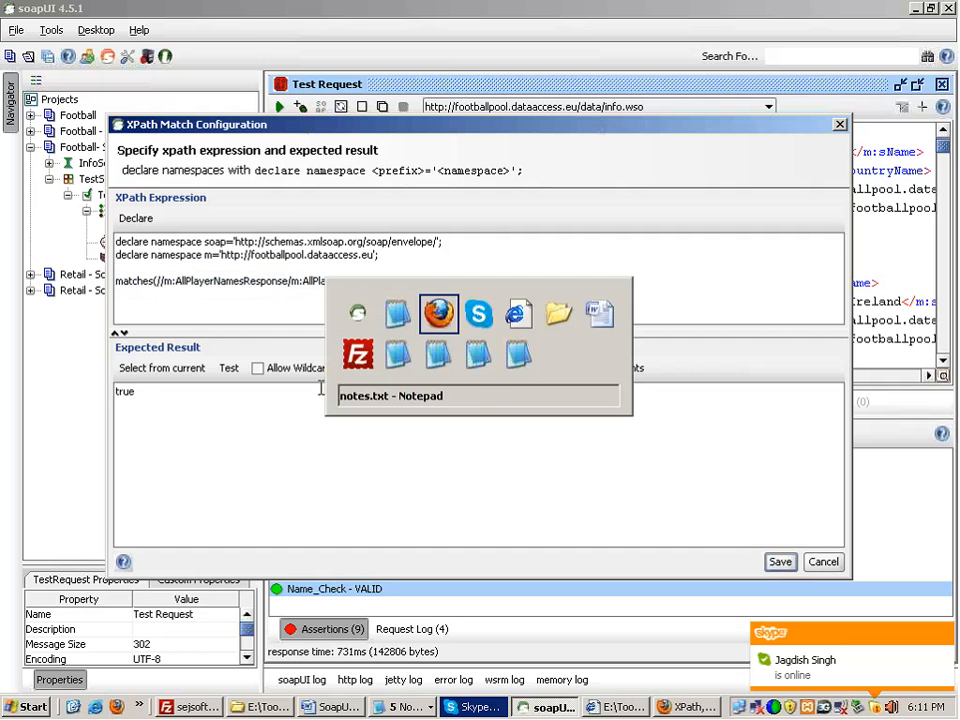
key(alt+Tab)
key(alt+Tab)
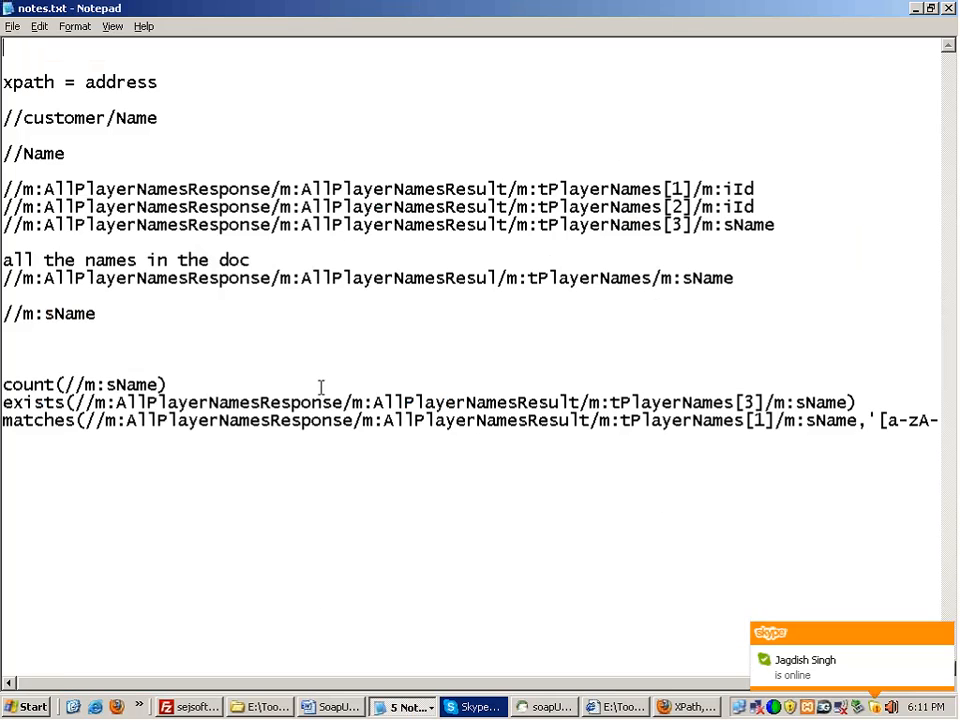
key(End)
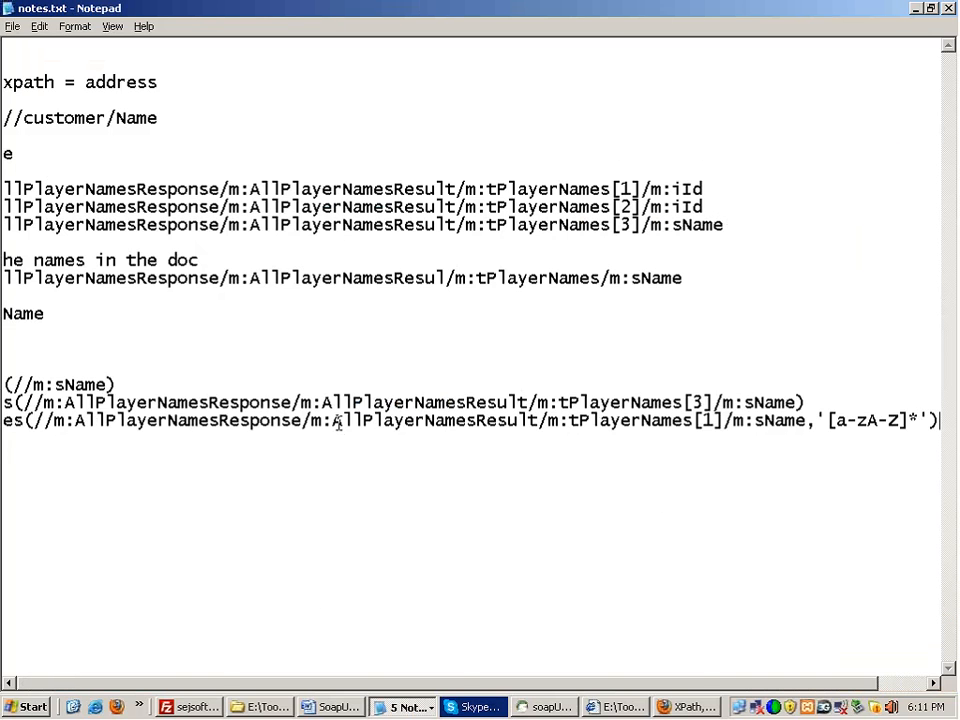
key(Return)
key(ctrl+v)
key(Home)
key(Delete)
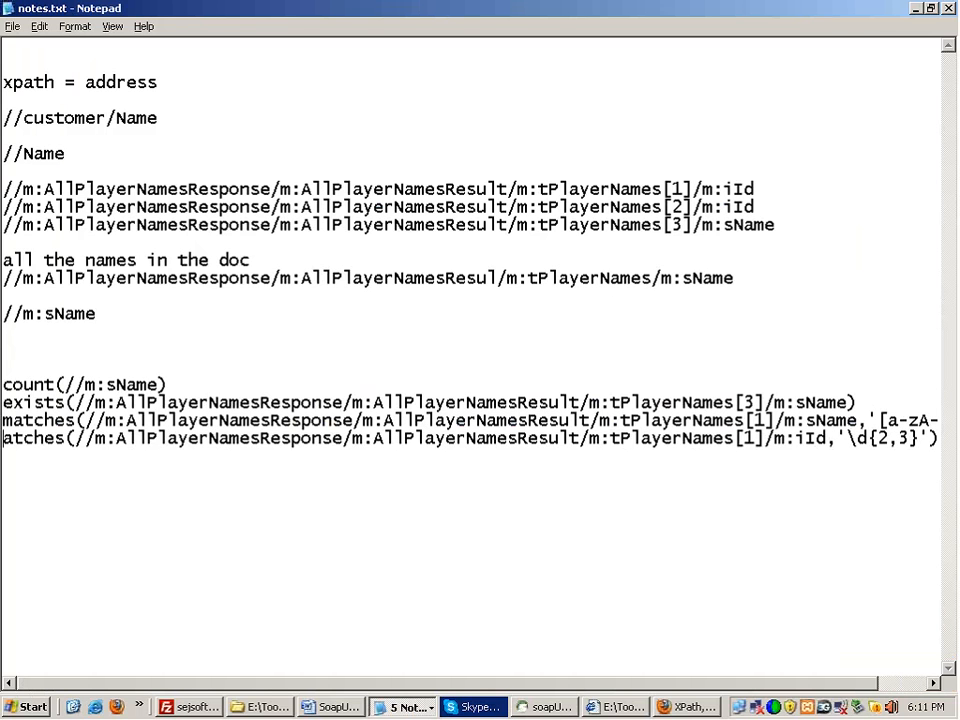
text(m)
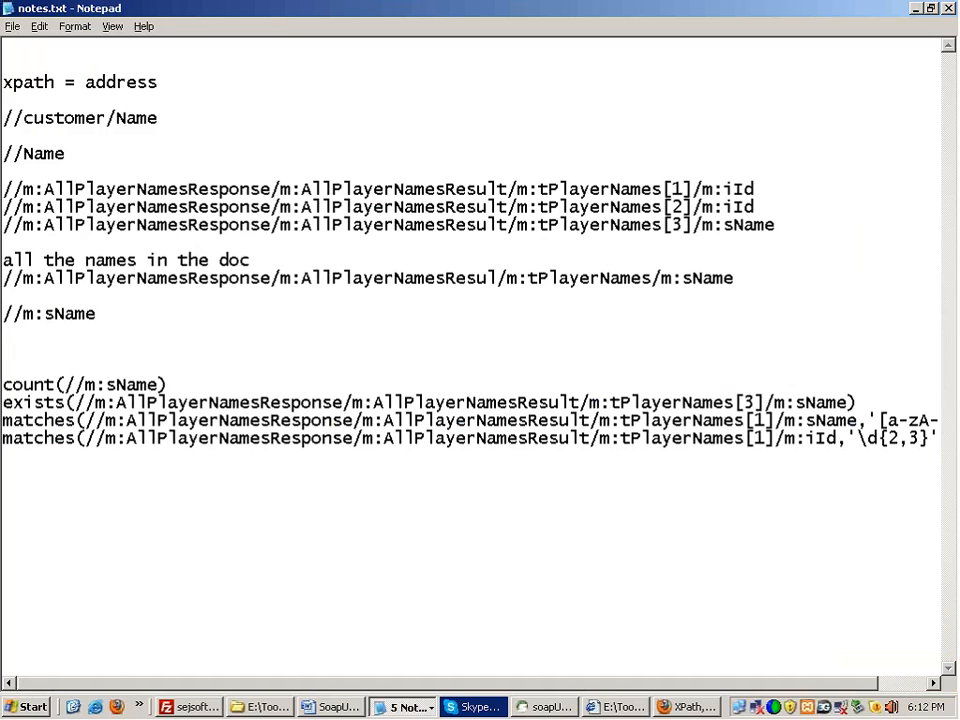
Step: Copy the address of the w3schools XPath functions page from Firefox and paste it below the expressions in notes.txt
key(alt+Tab)
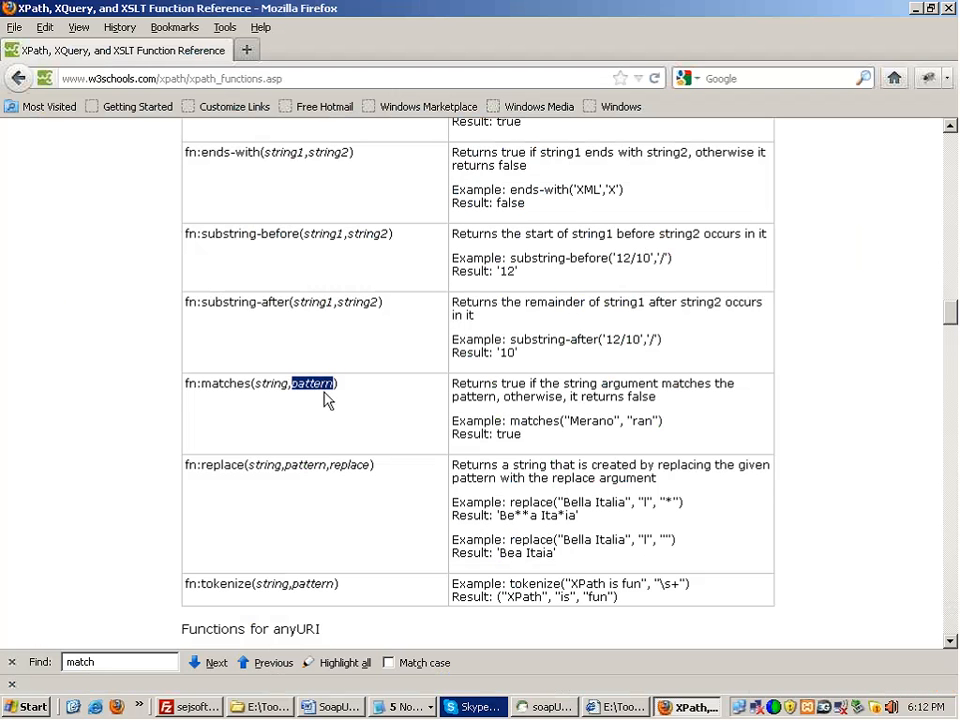
click(324, 386)
drag(950, 317, 949, 212)
click(438, 80)
key(ctrl+c)
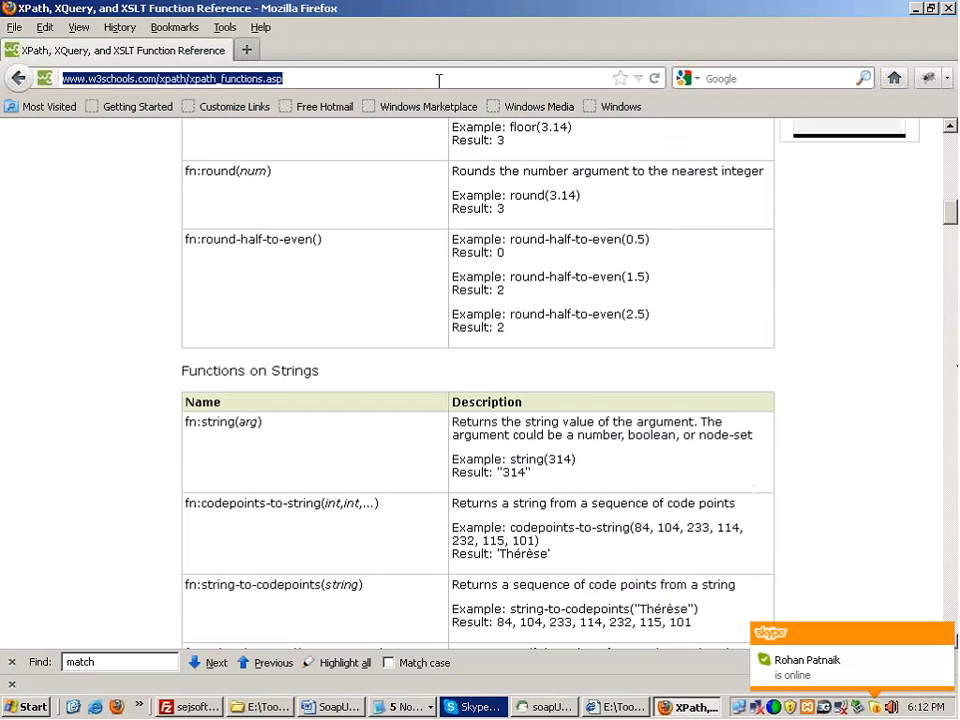
key(alt+Tab)
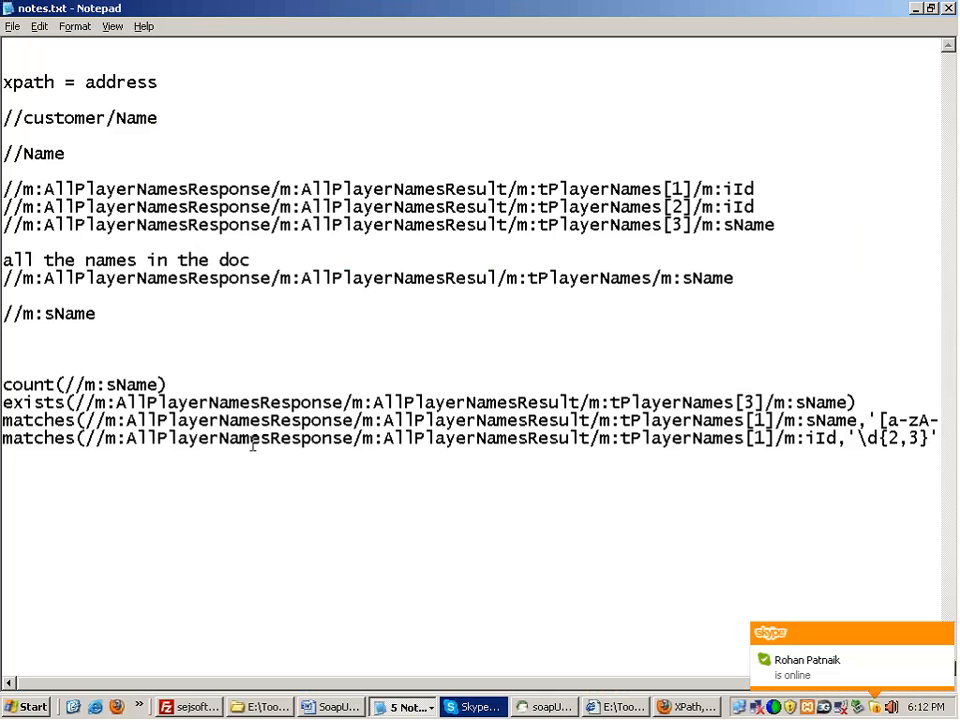
key(End)
key(Return)
key(Return)
key(Return)
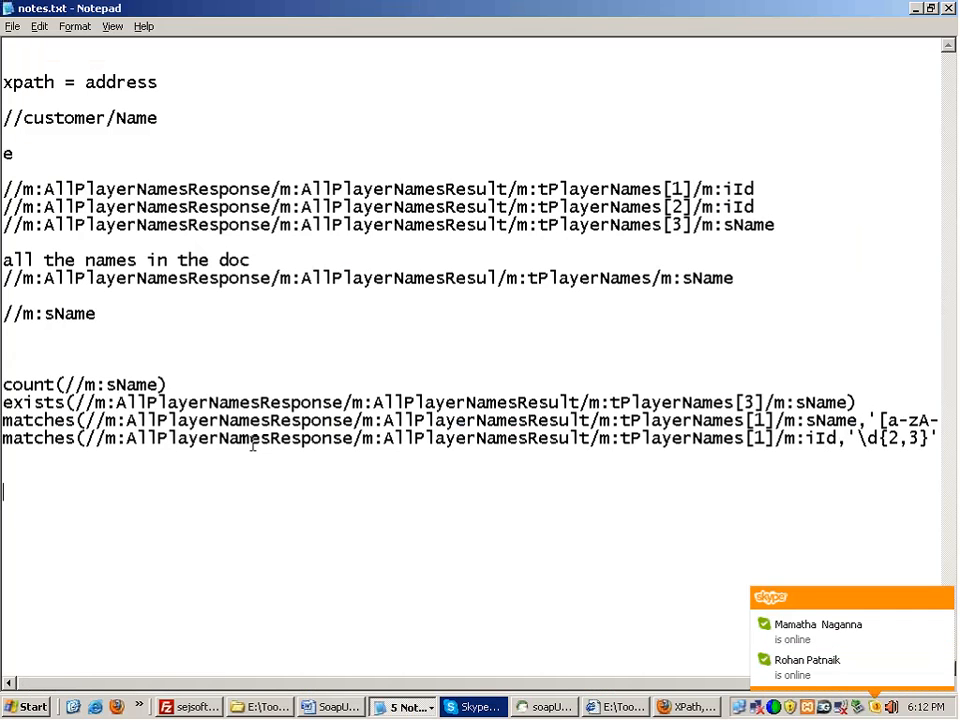
key(ctrl+v)
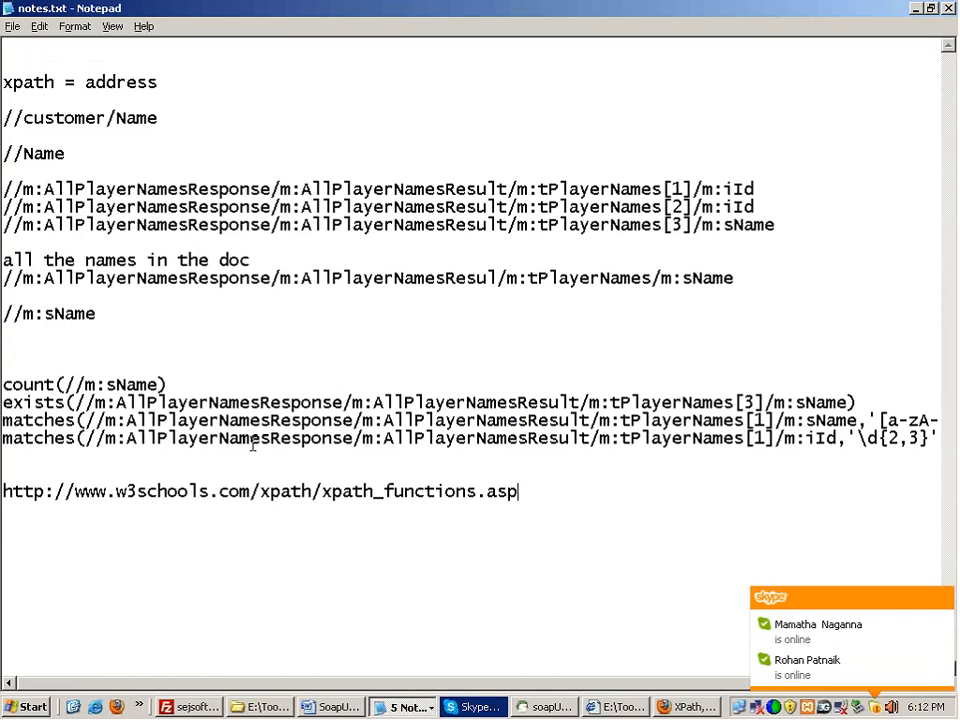
Step: Switch to the Word training outline and review the assertion topics from Contains, not contains through XQuery Assertions
click(343, 708)
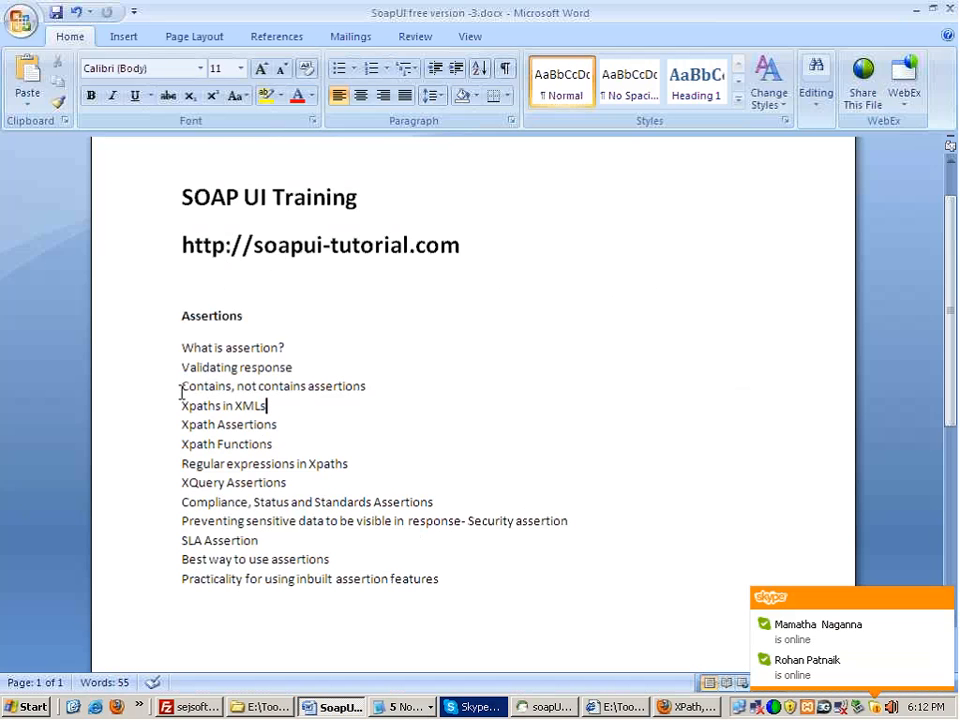
drag(181, 392, 364, 384)
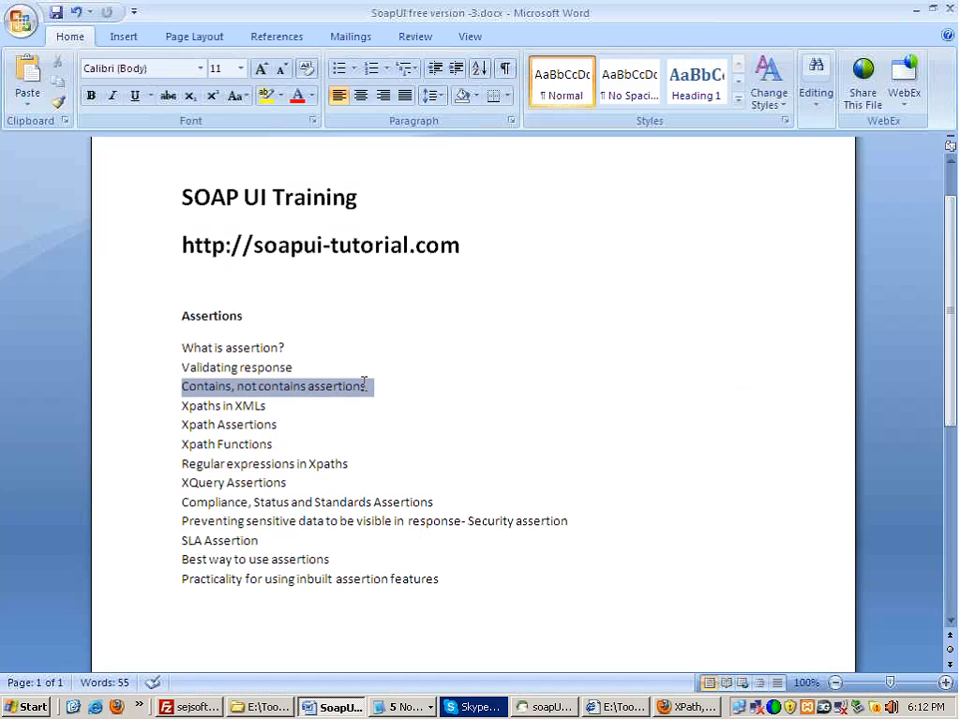
drag(179, 406, 363, 465)
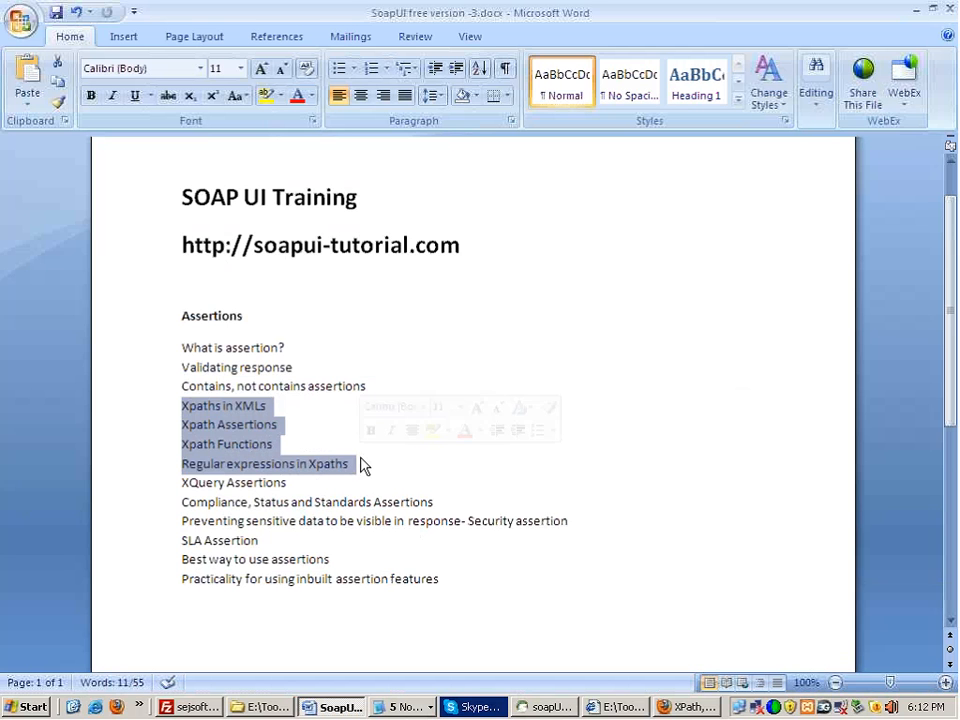
click(288, 483)
triple_click(288, 483)
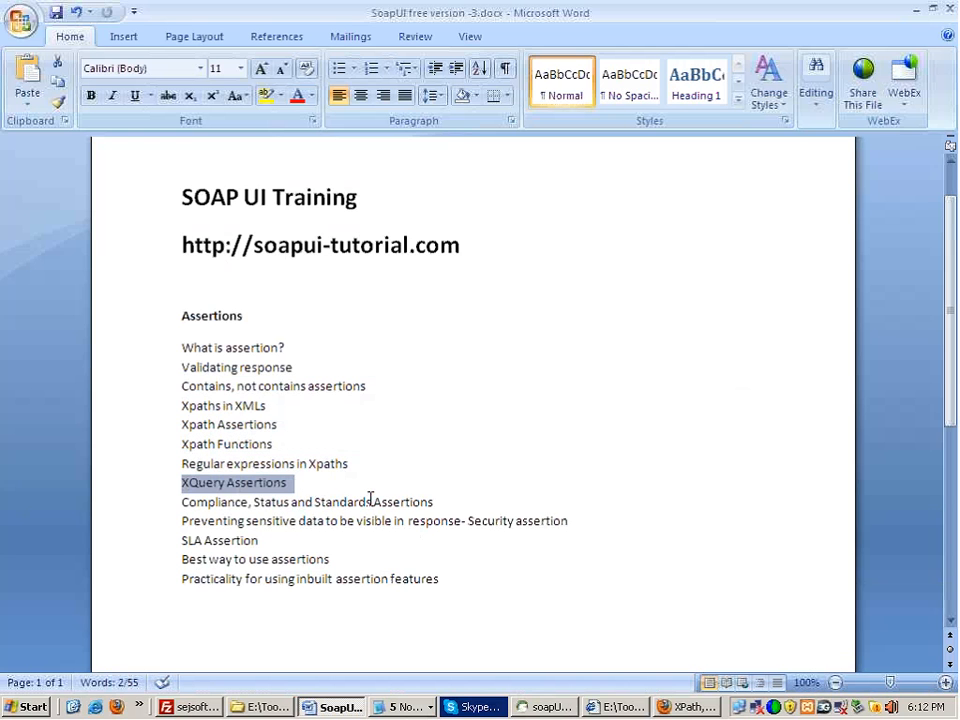
Step: Return to soapUI and save the Name_Check XPath Match configuration
click(548, 709)
click(780, 561)
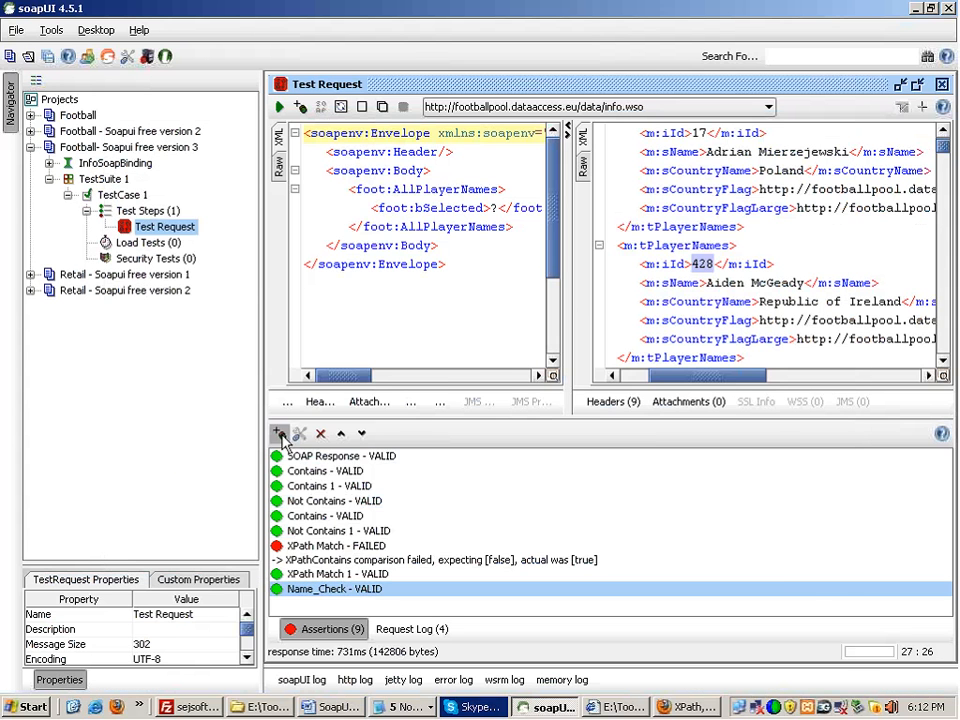
click(280, 433)
click(250, 238)
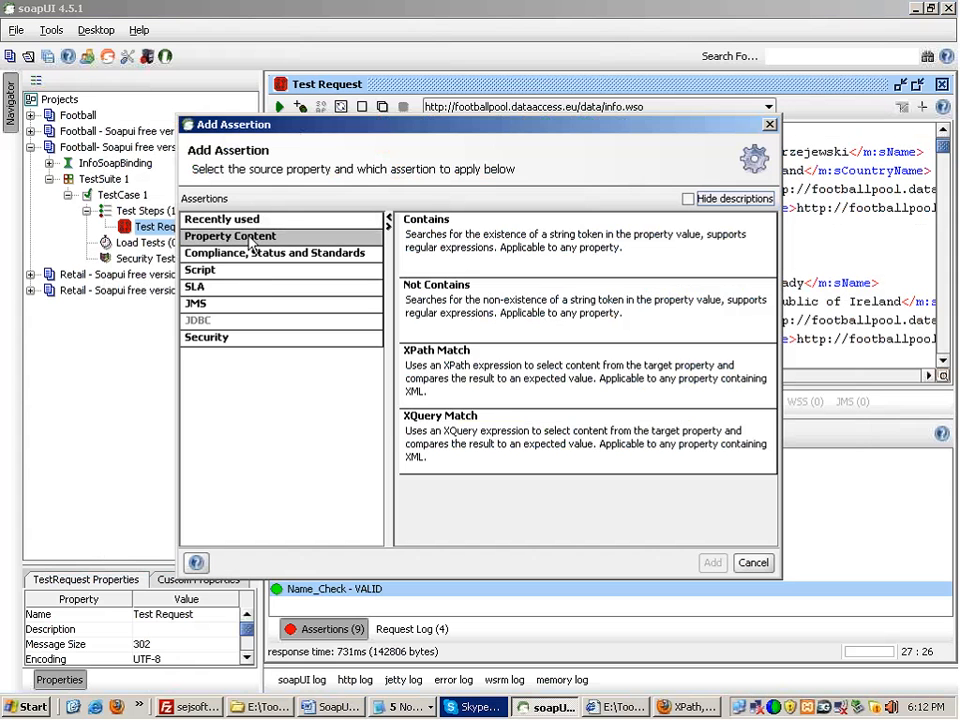
click(452, 384)
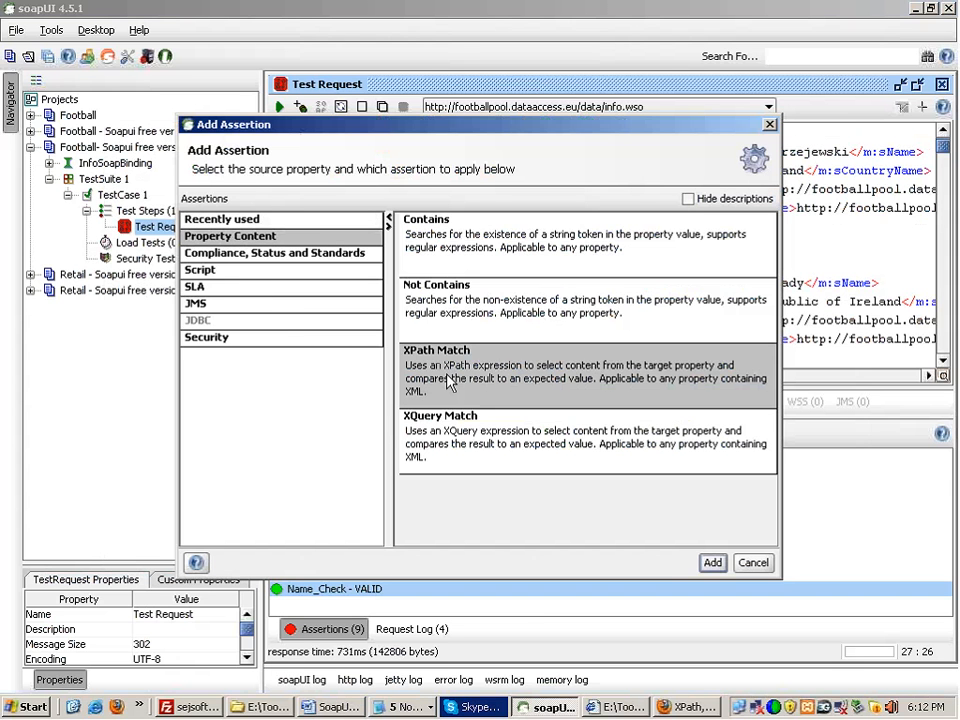
double_click(449, 383)
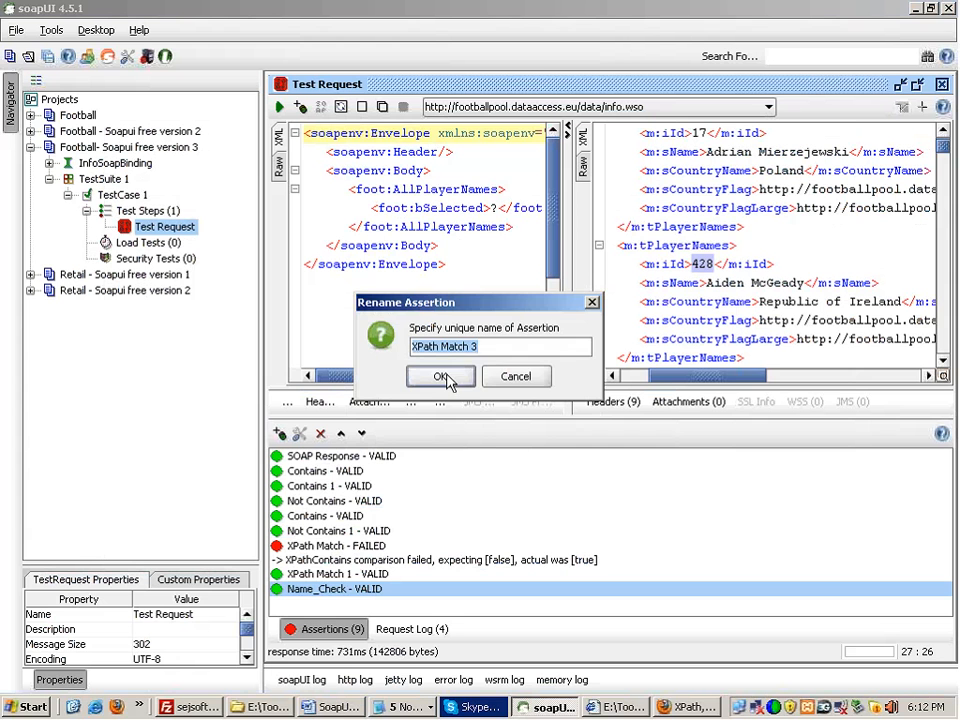
click(501, 387)
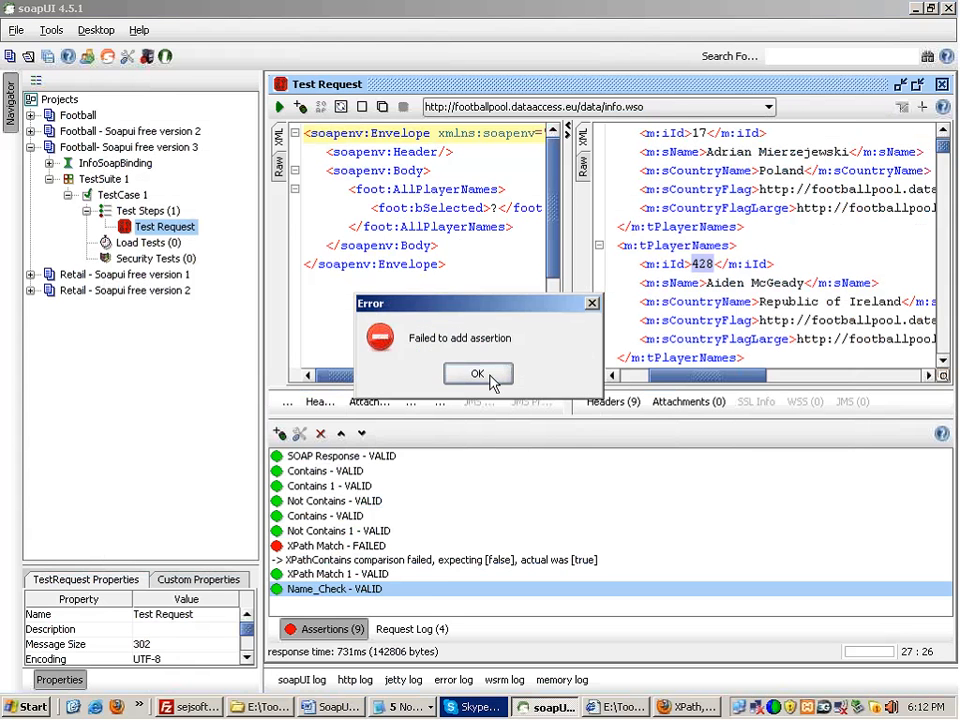
click(493, 380)
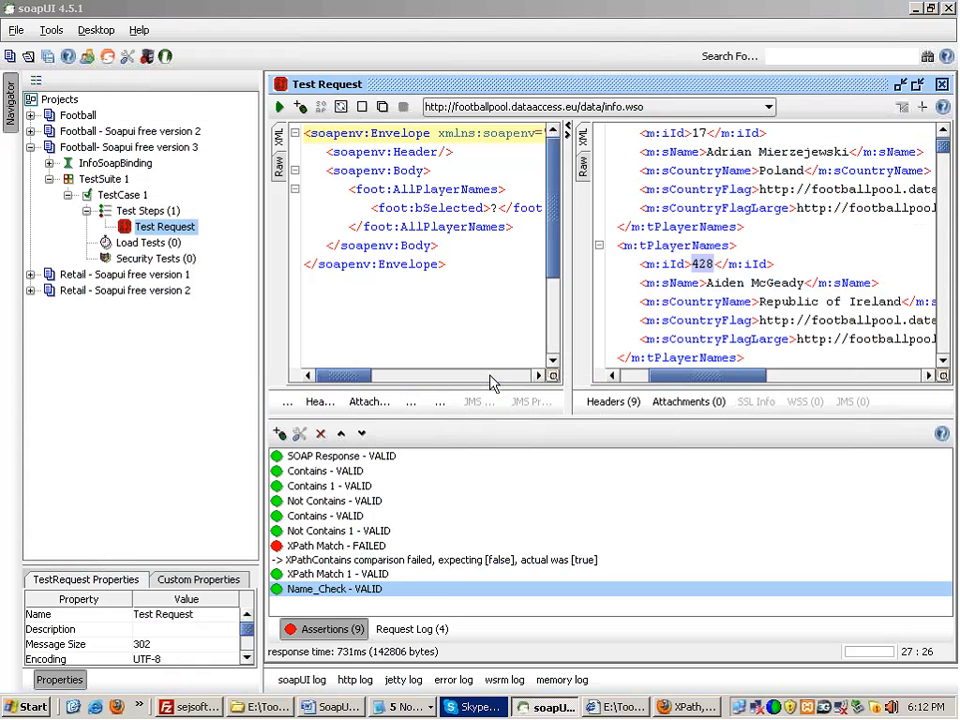
click(322, 501)
drag(335, 563, 335, 512)
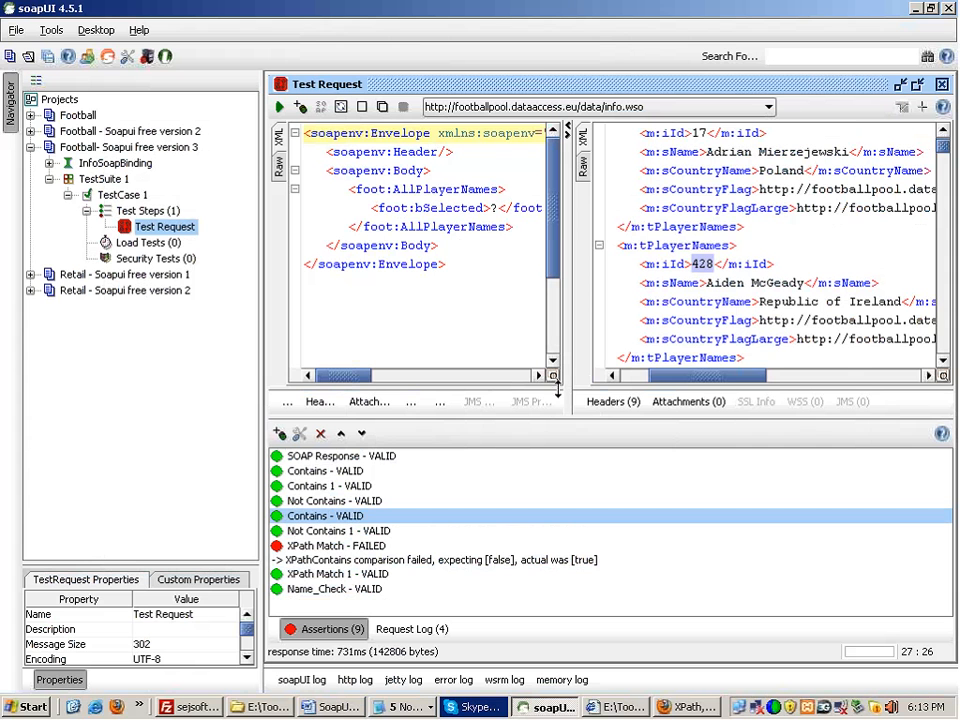
drag(591, 392, 592, 316)
Step: Start adding an assertion to the Test Request and choose XQuery Match from the Property Content category
click(280, 433)
click(235, 270)
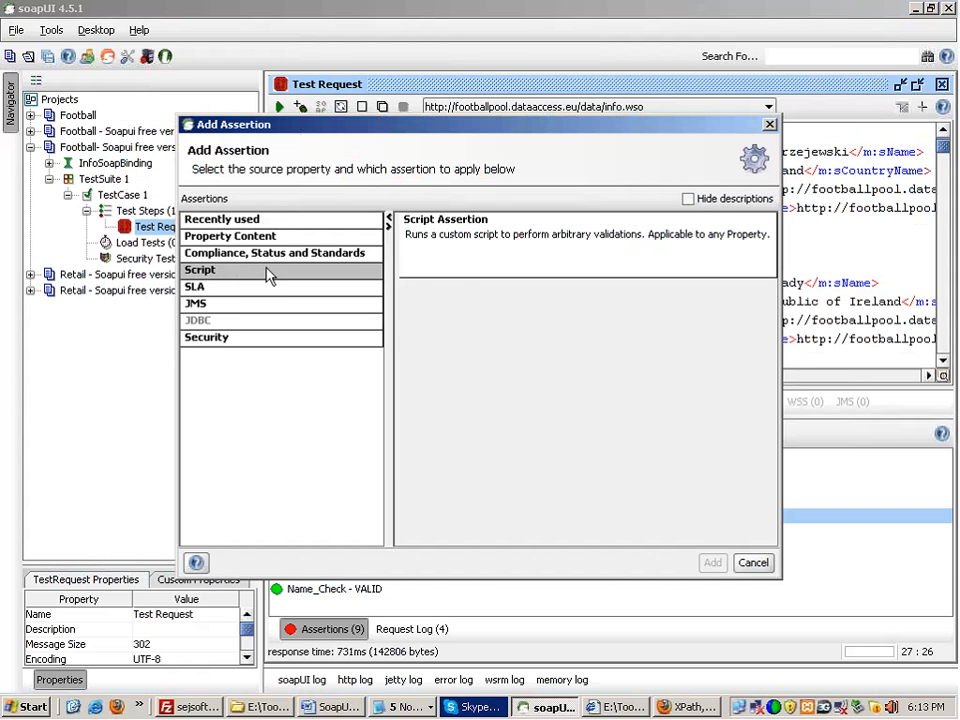
click(250, 220)
click(250, 237)
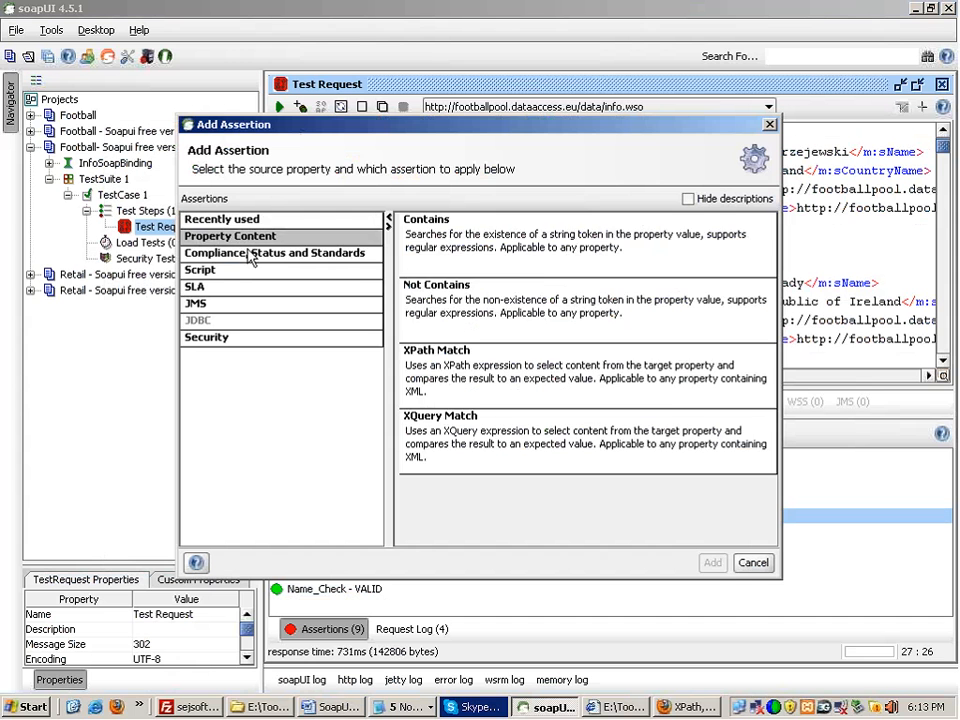
click(251, 254)
click(235, 237)
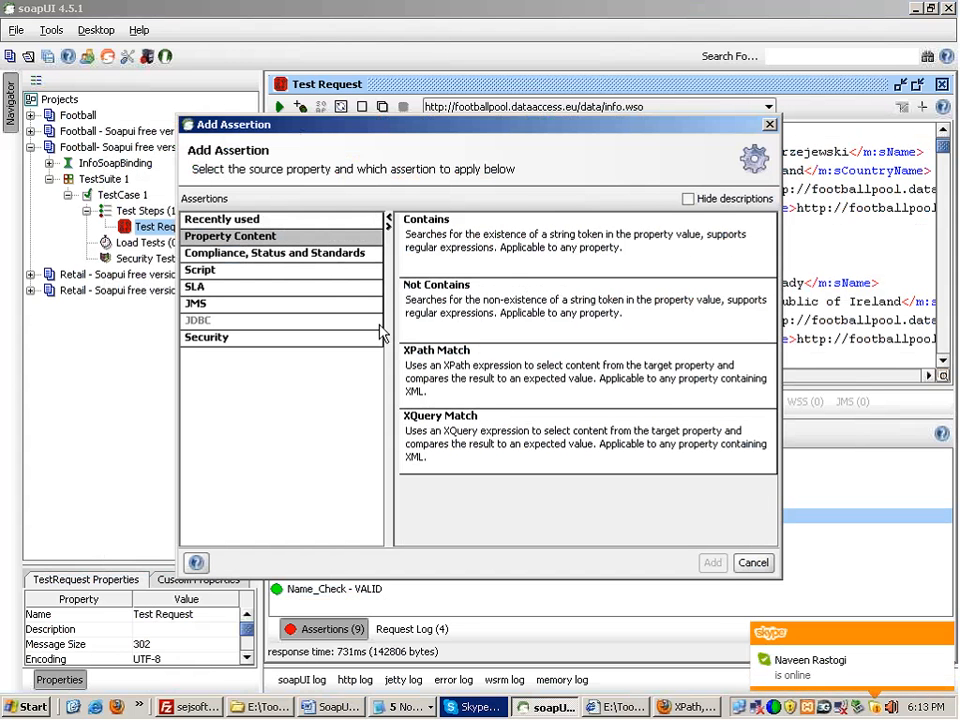
click(475, 388)
click(450, 237)
click(425, 295)
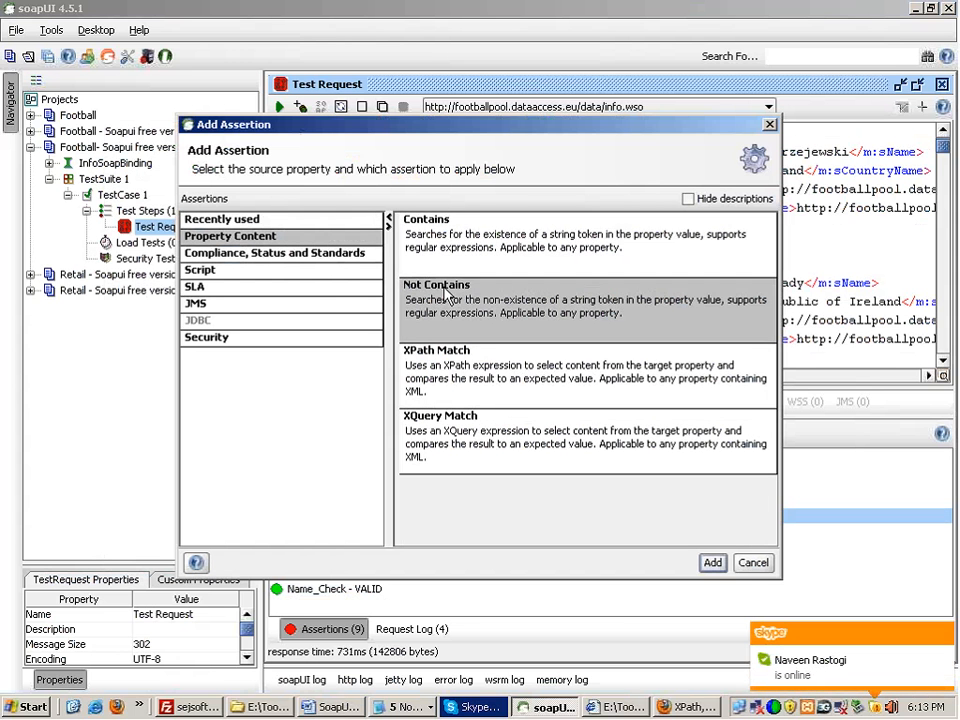
click(312, 276)
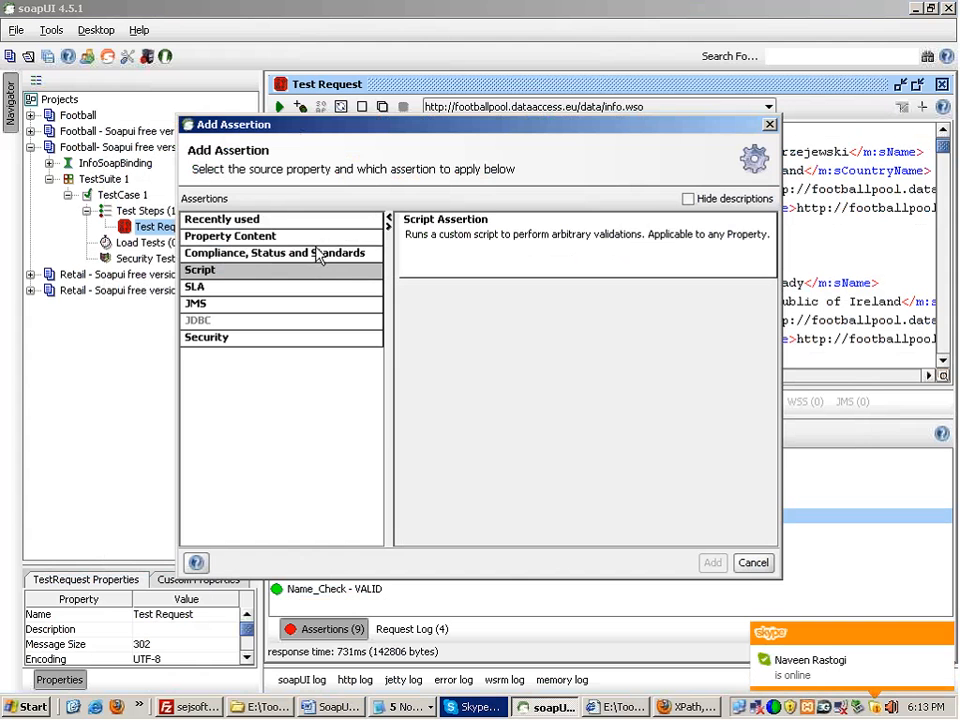
click(318, 241)
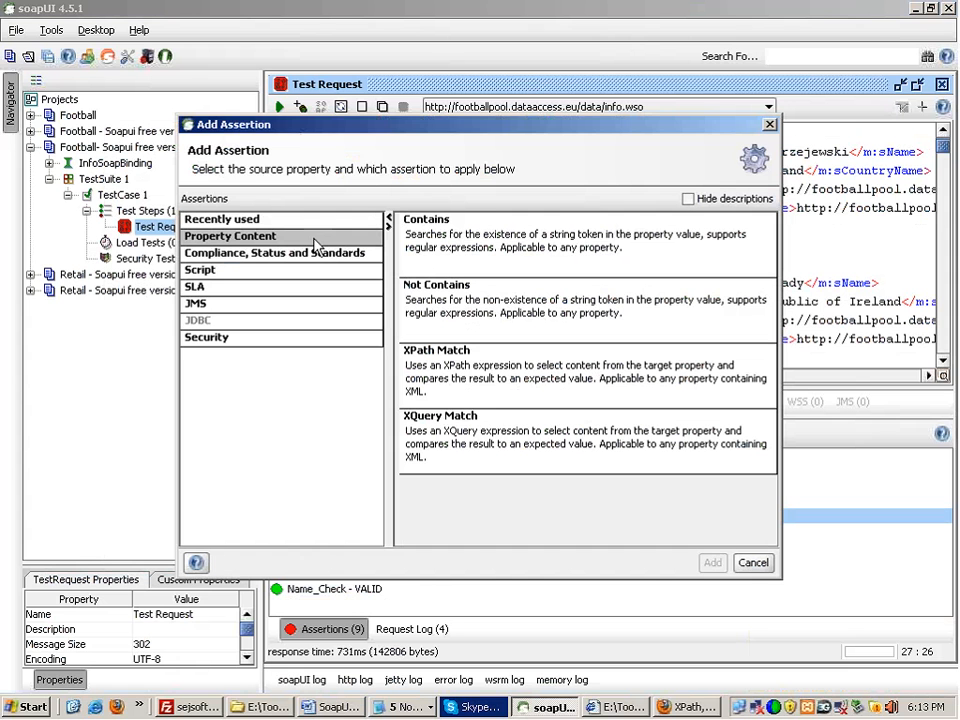
click(474, 451)
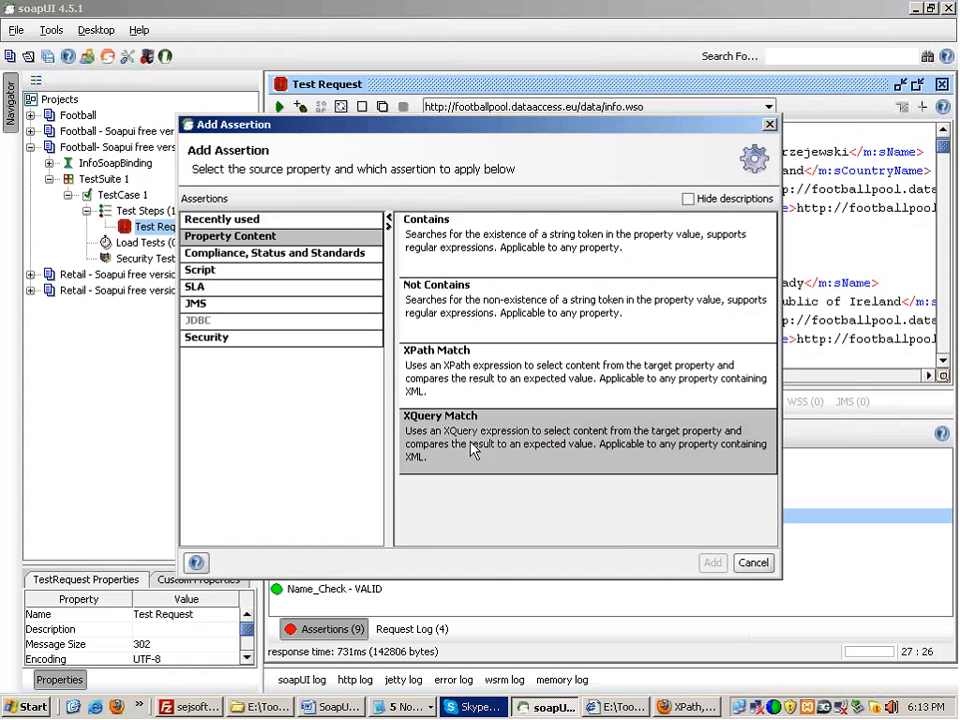